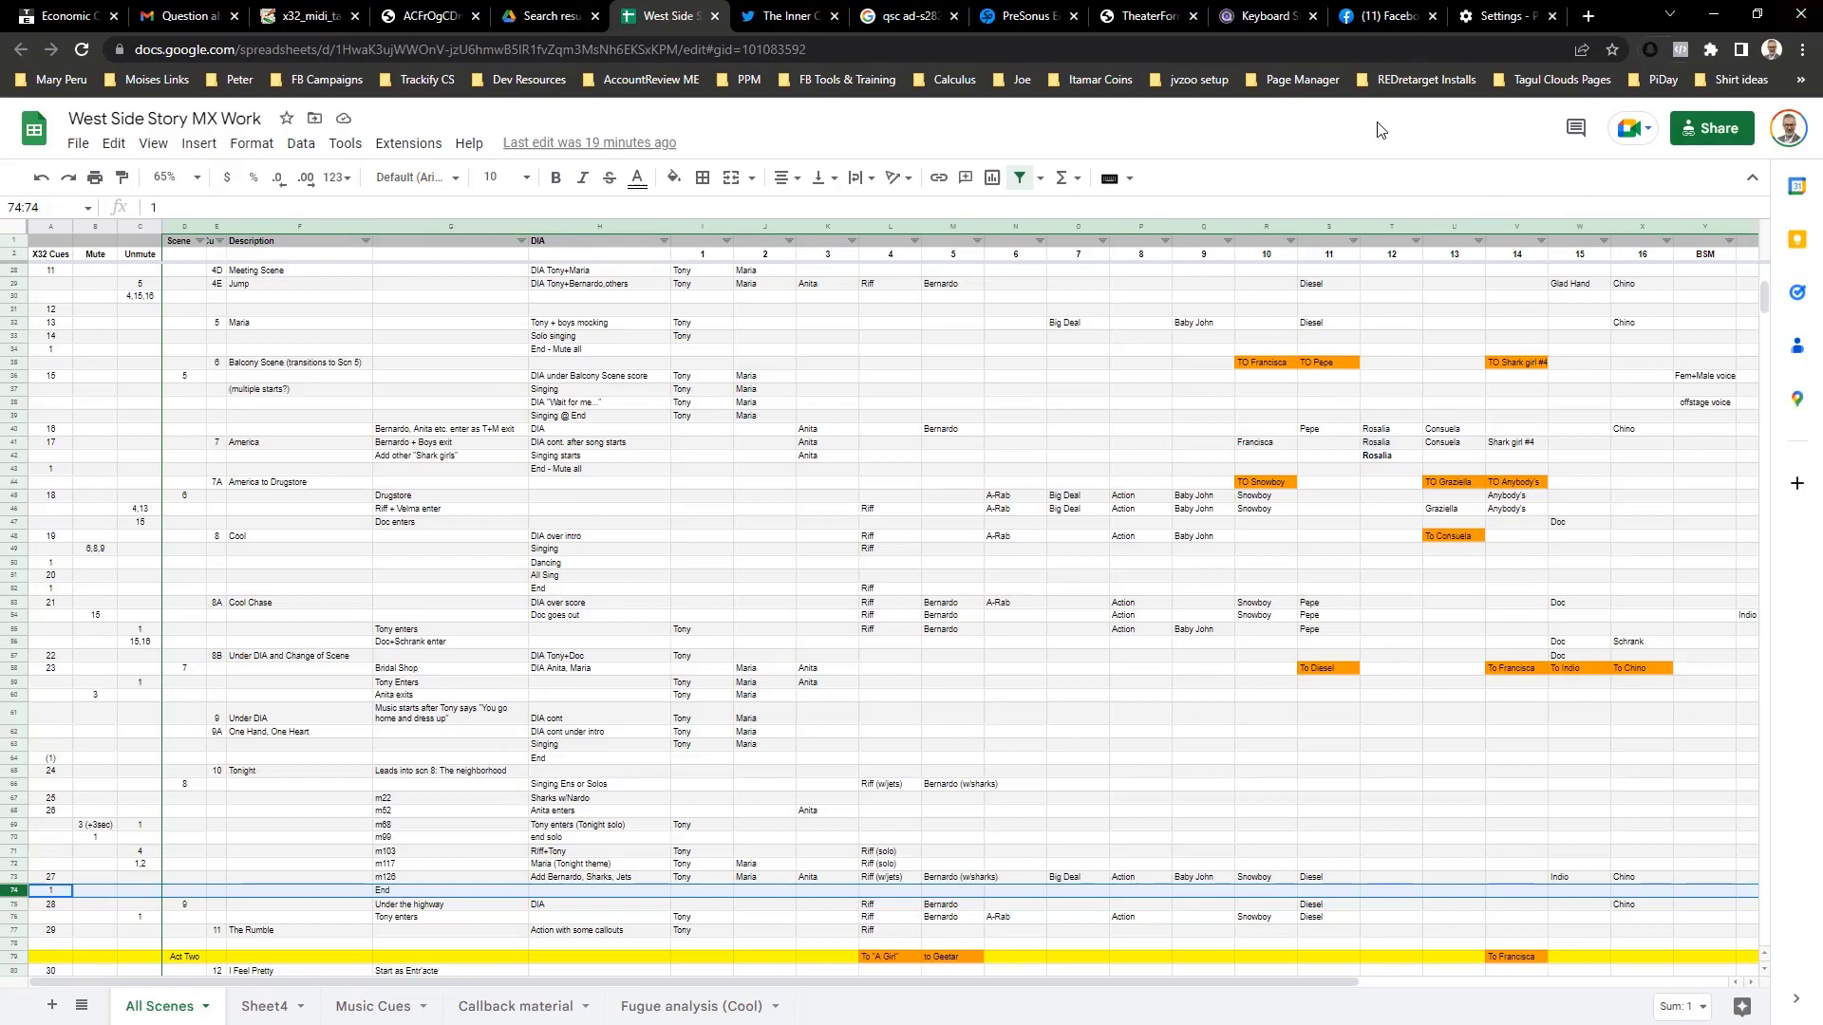
Examine the Scene, cue number, Description, notes, DIA and mic 1 columns of the All Scenes sheet.
scroll(338, 408, up, 5)
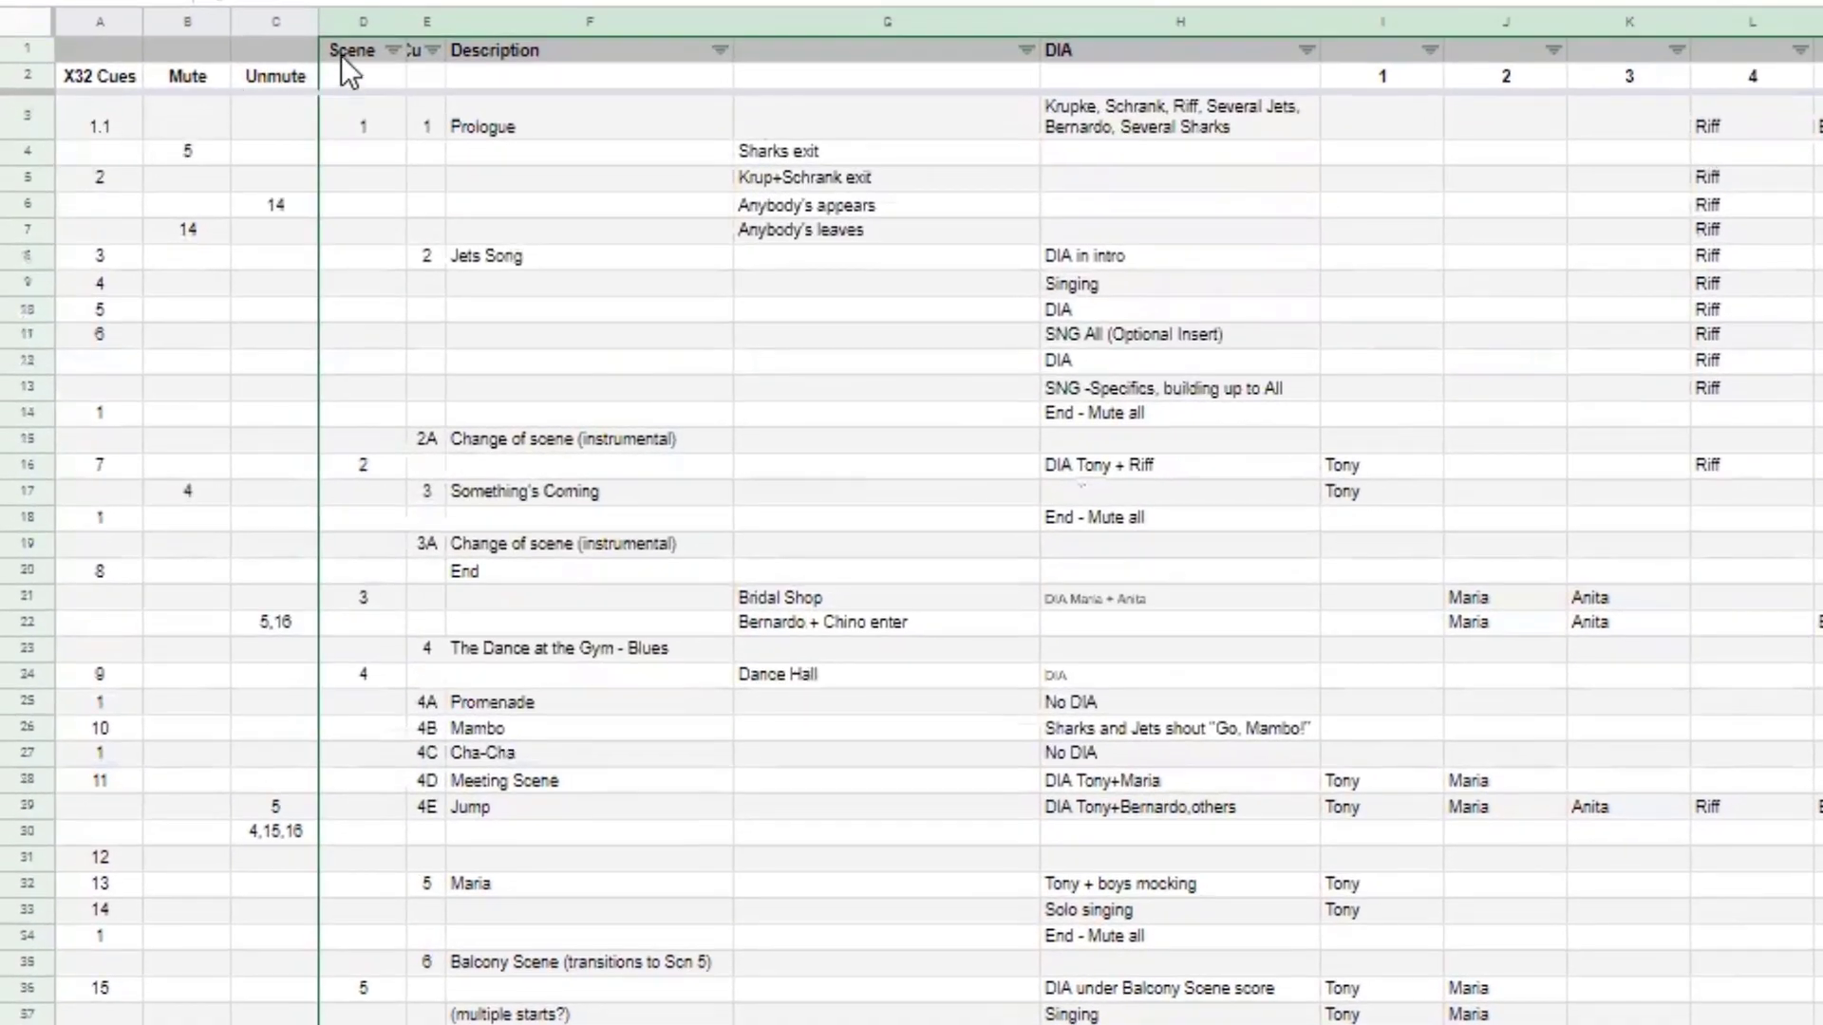
click(342, 21)
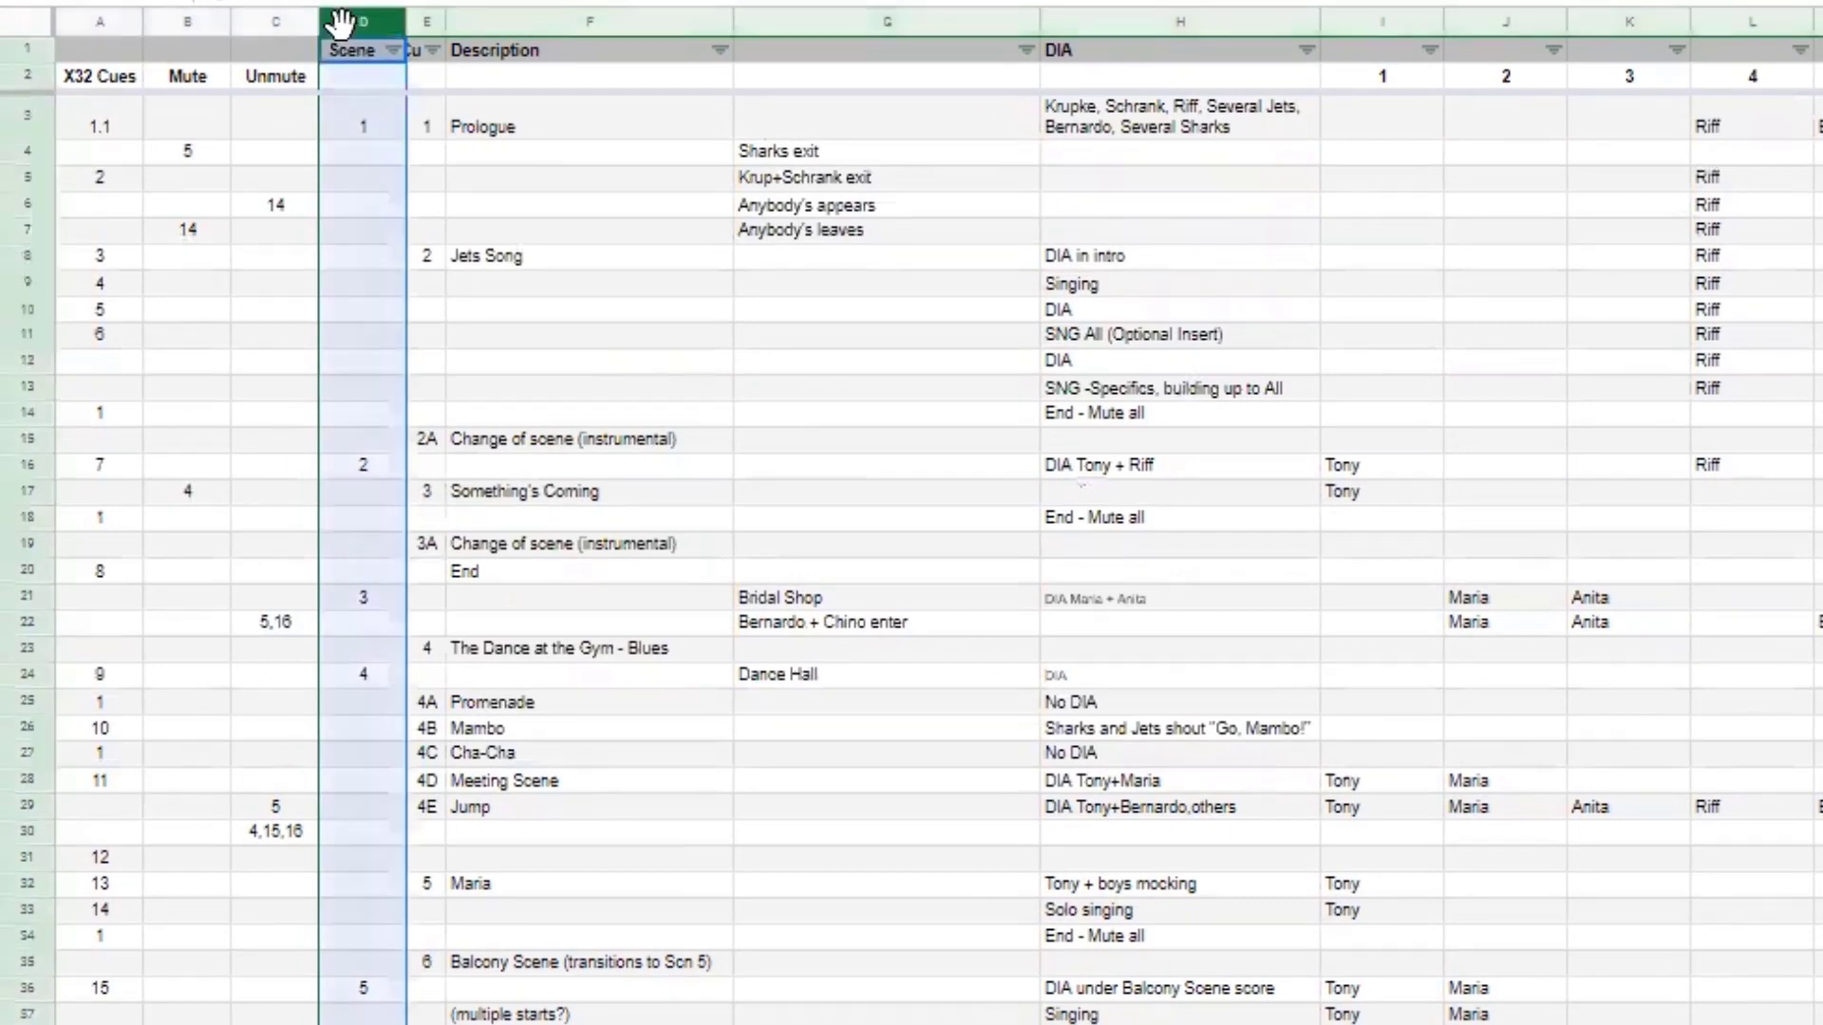
click(423, 21)
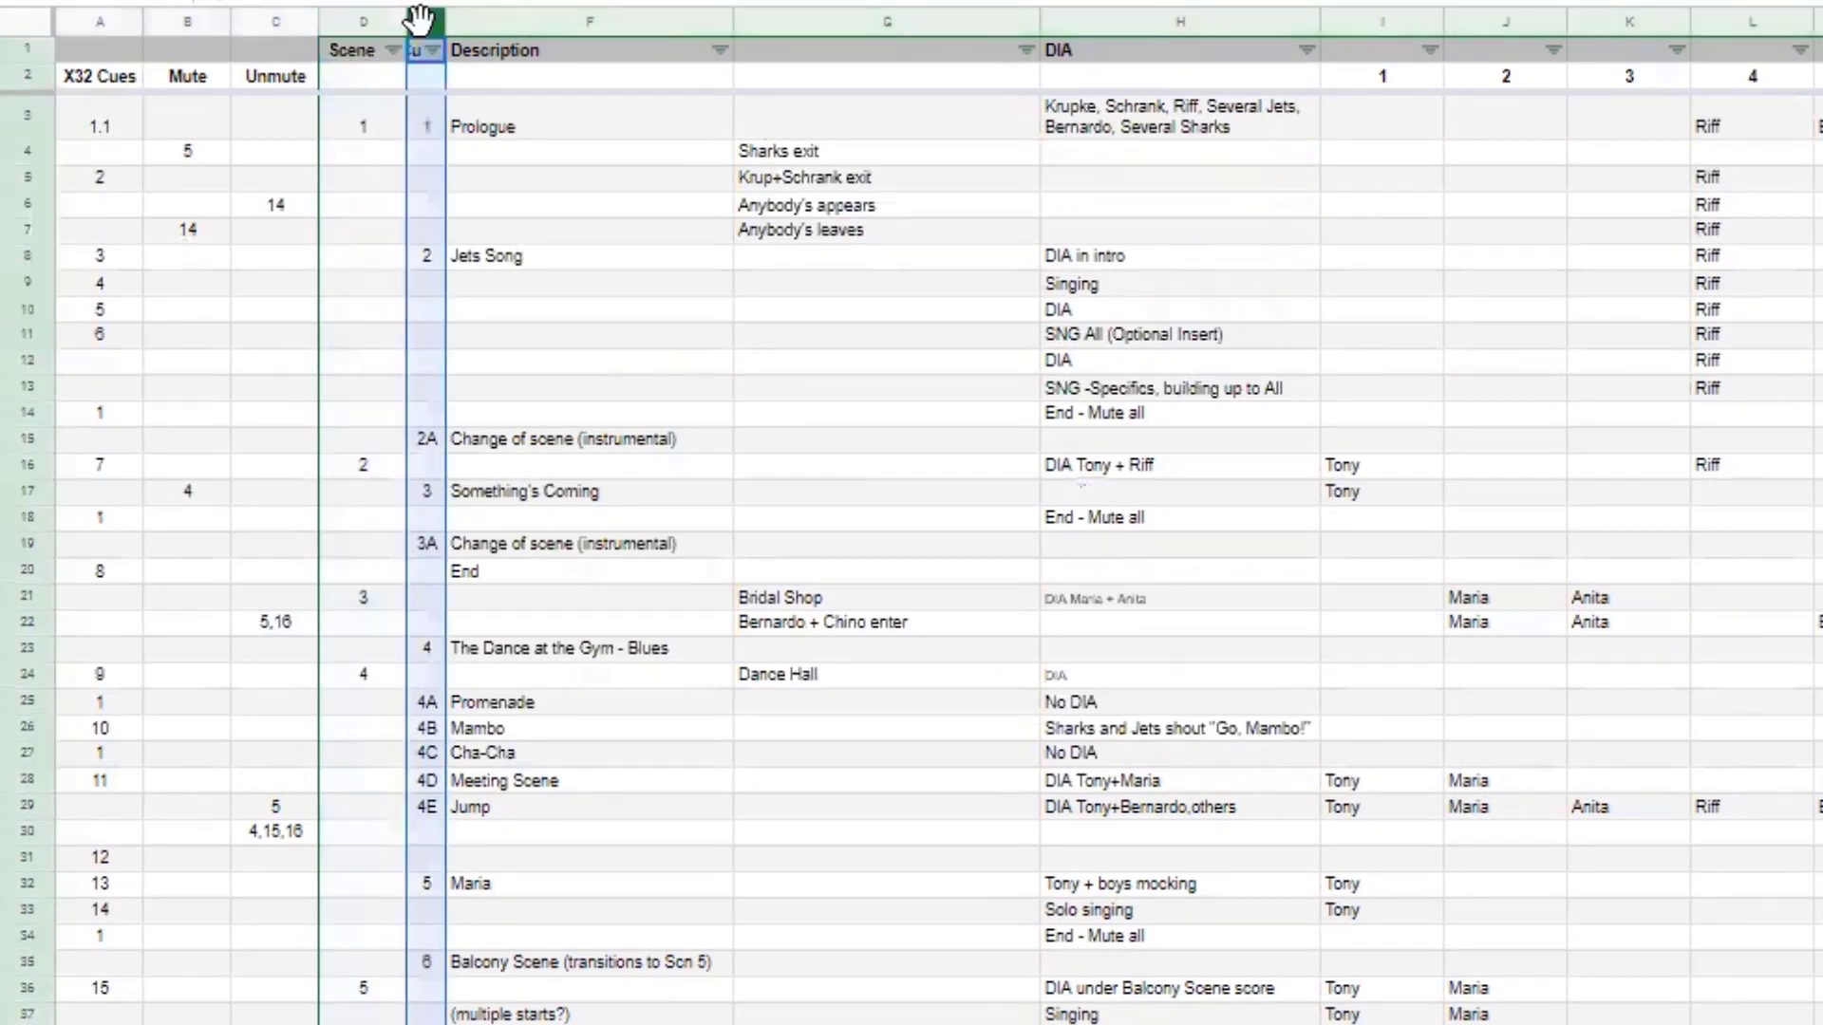
click(556, 20)
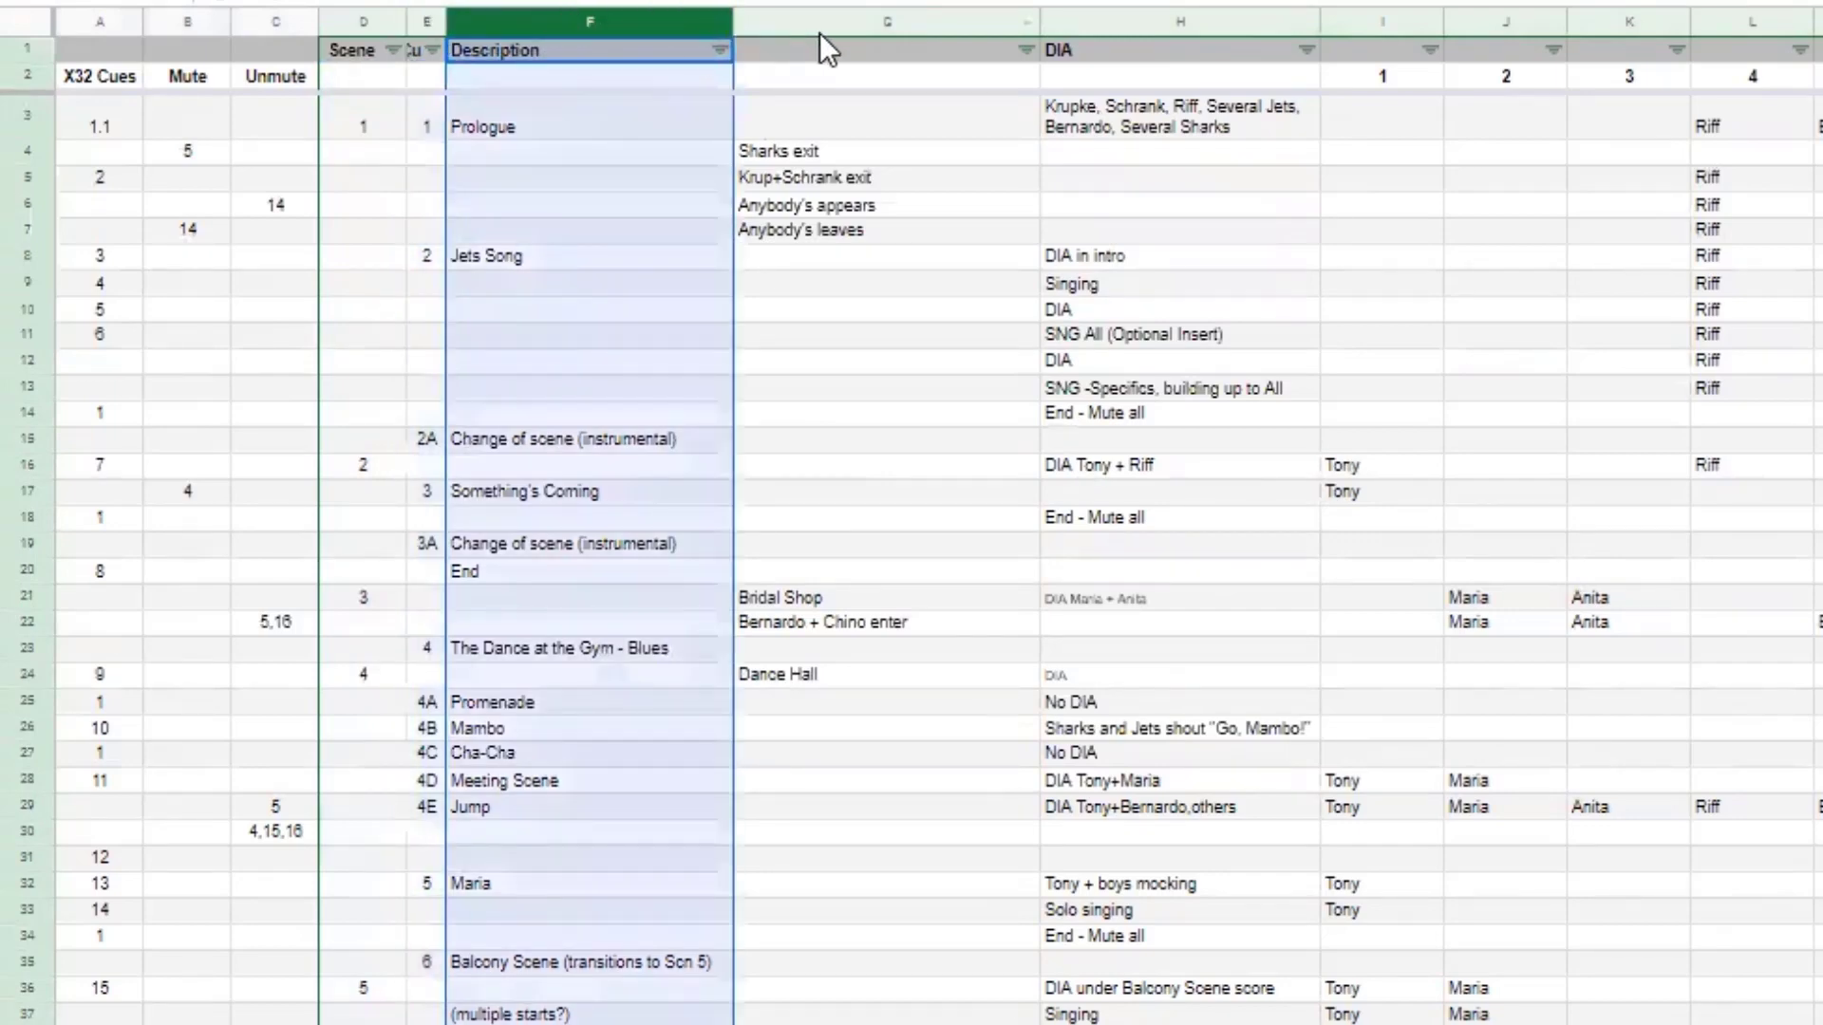
click(853, 21)
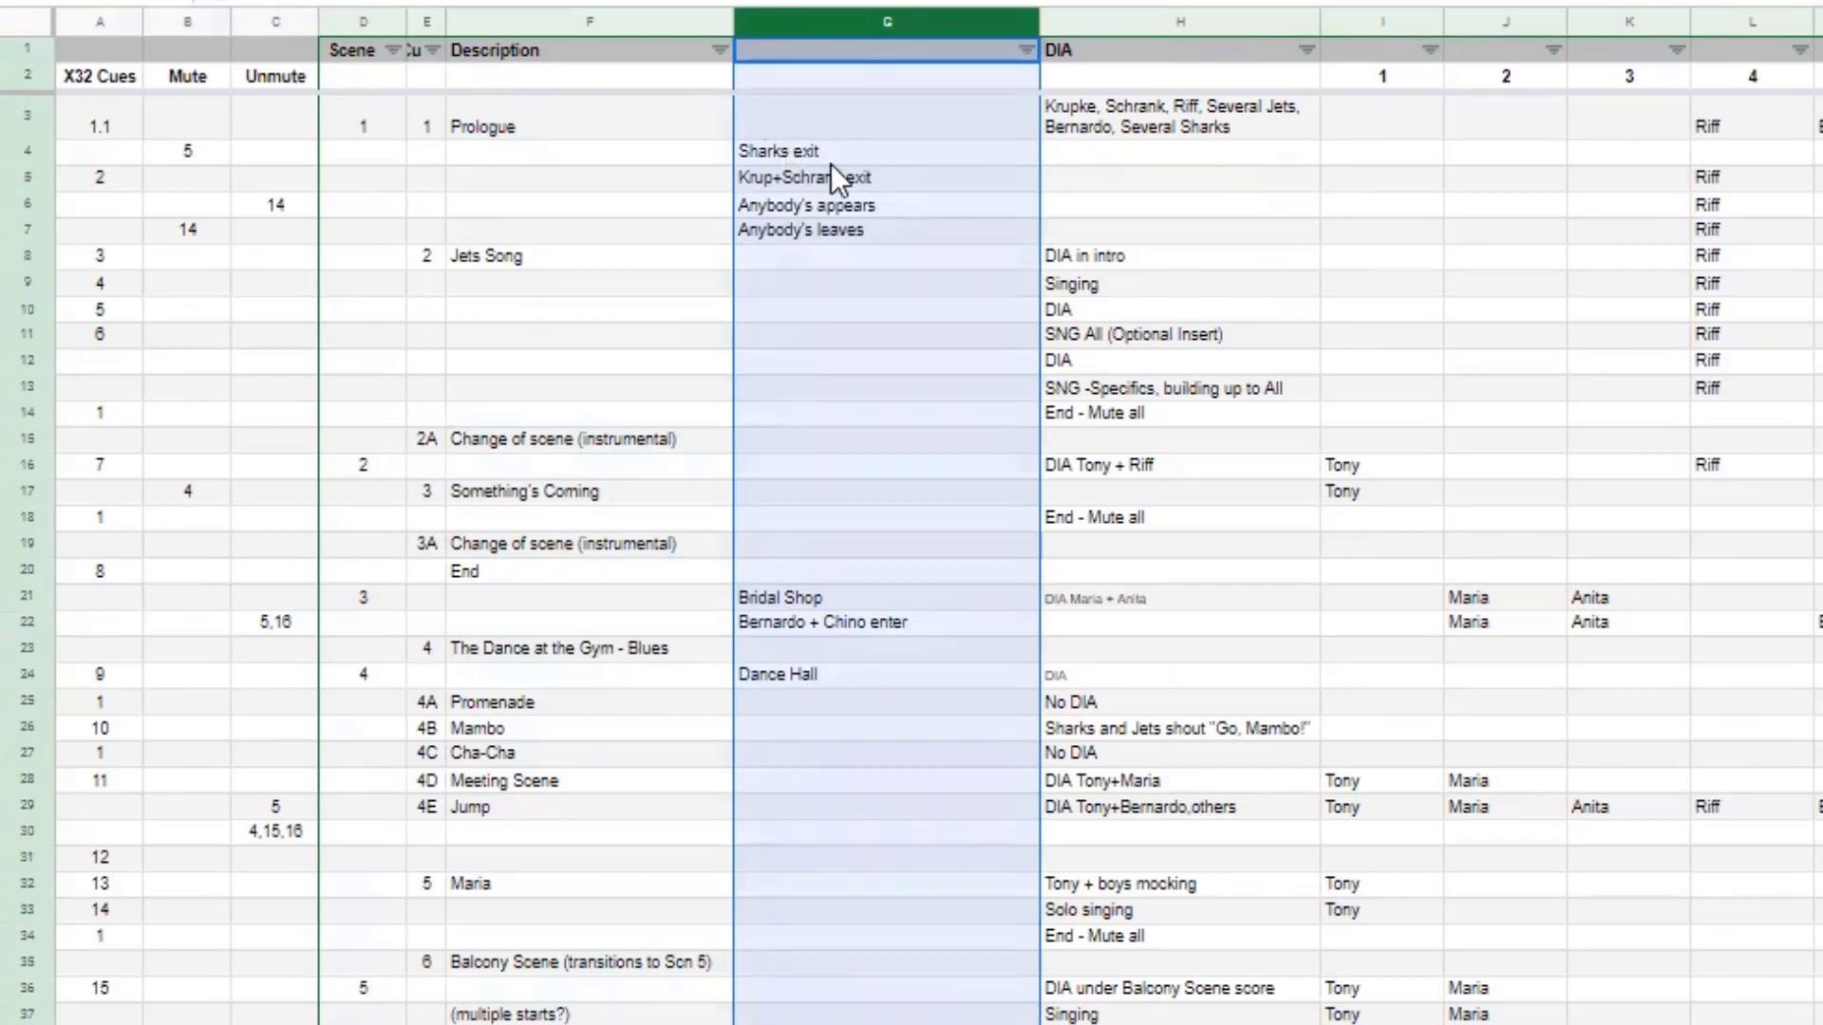
click(1114, 23)
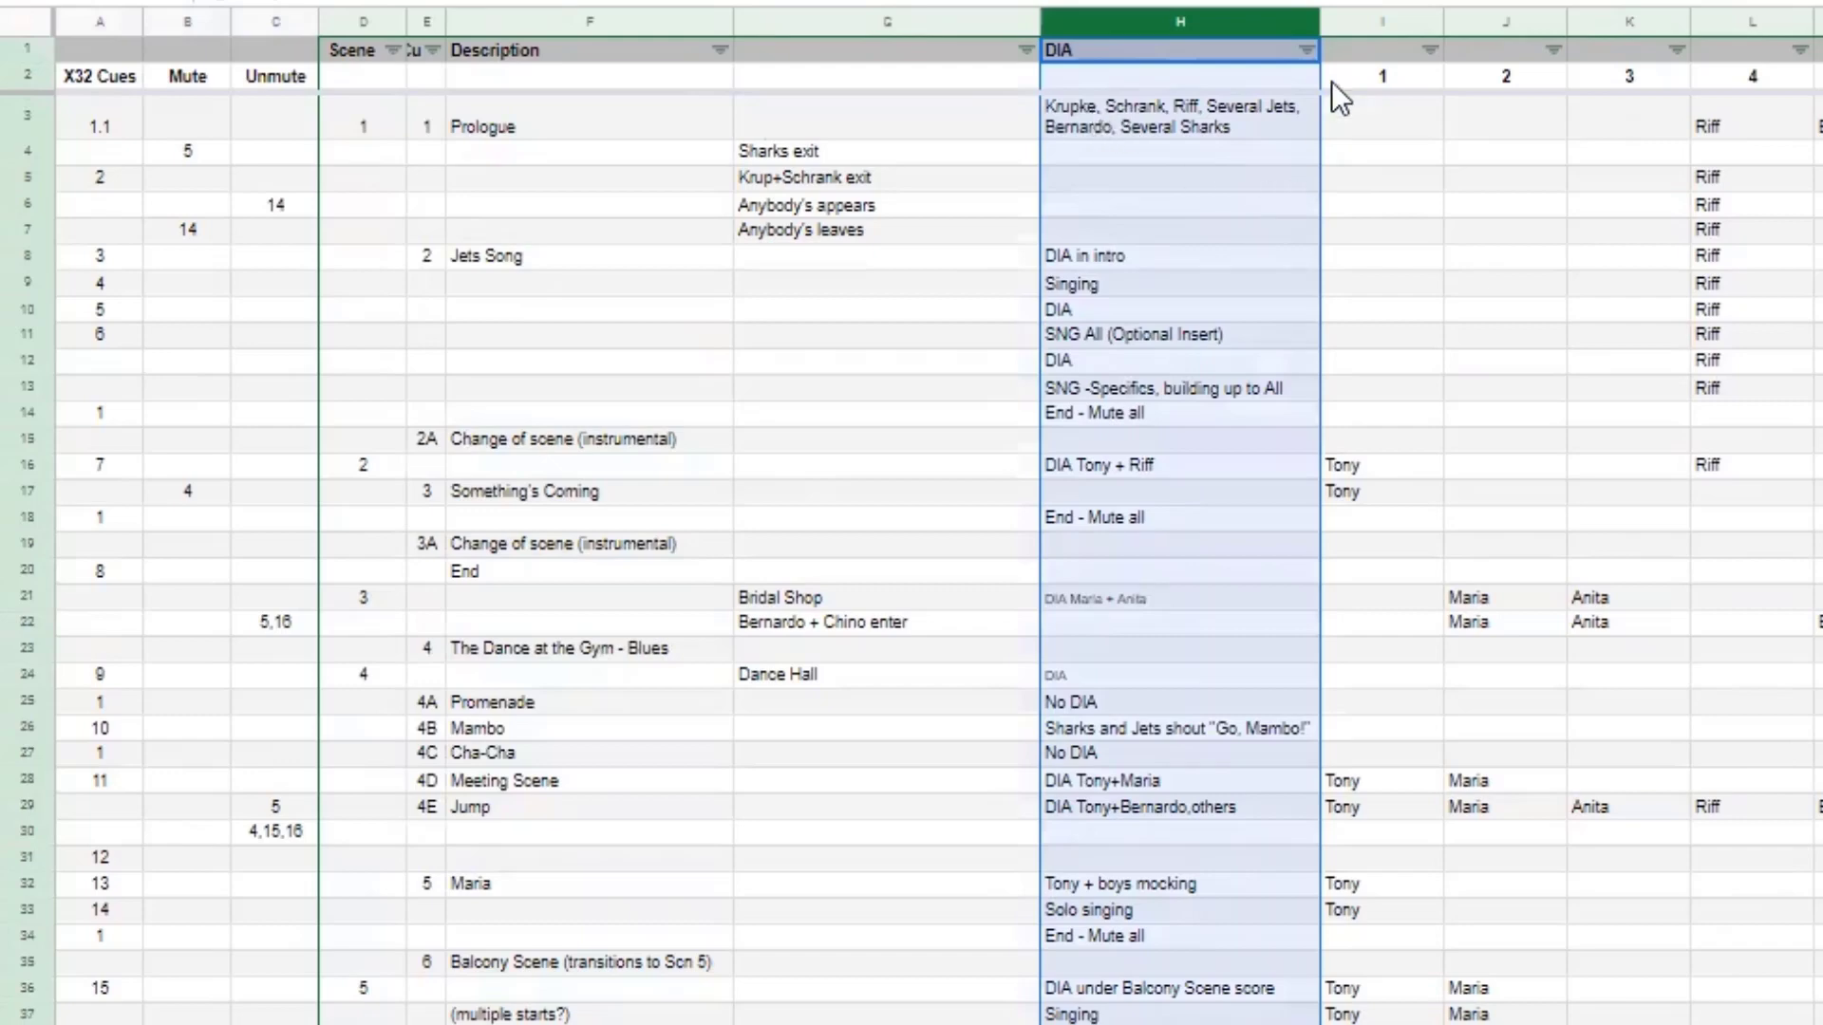
click(1364, 14)
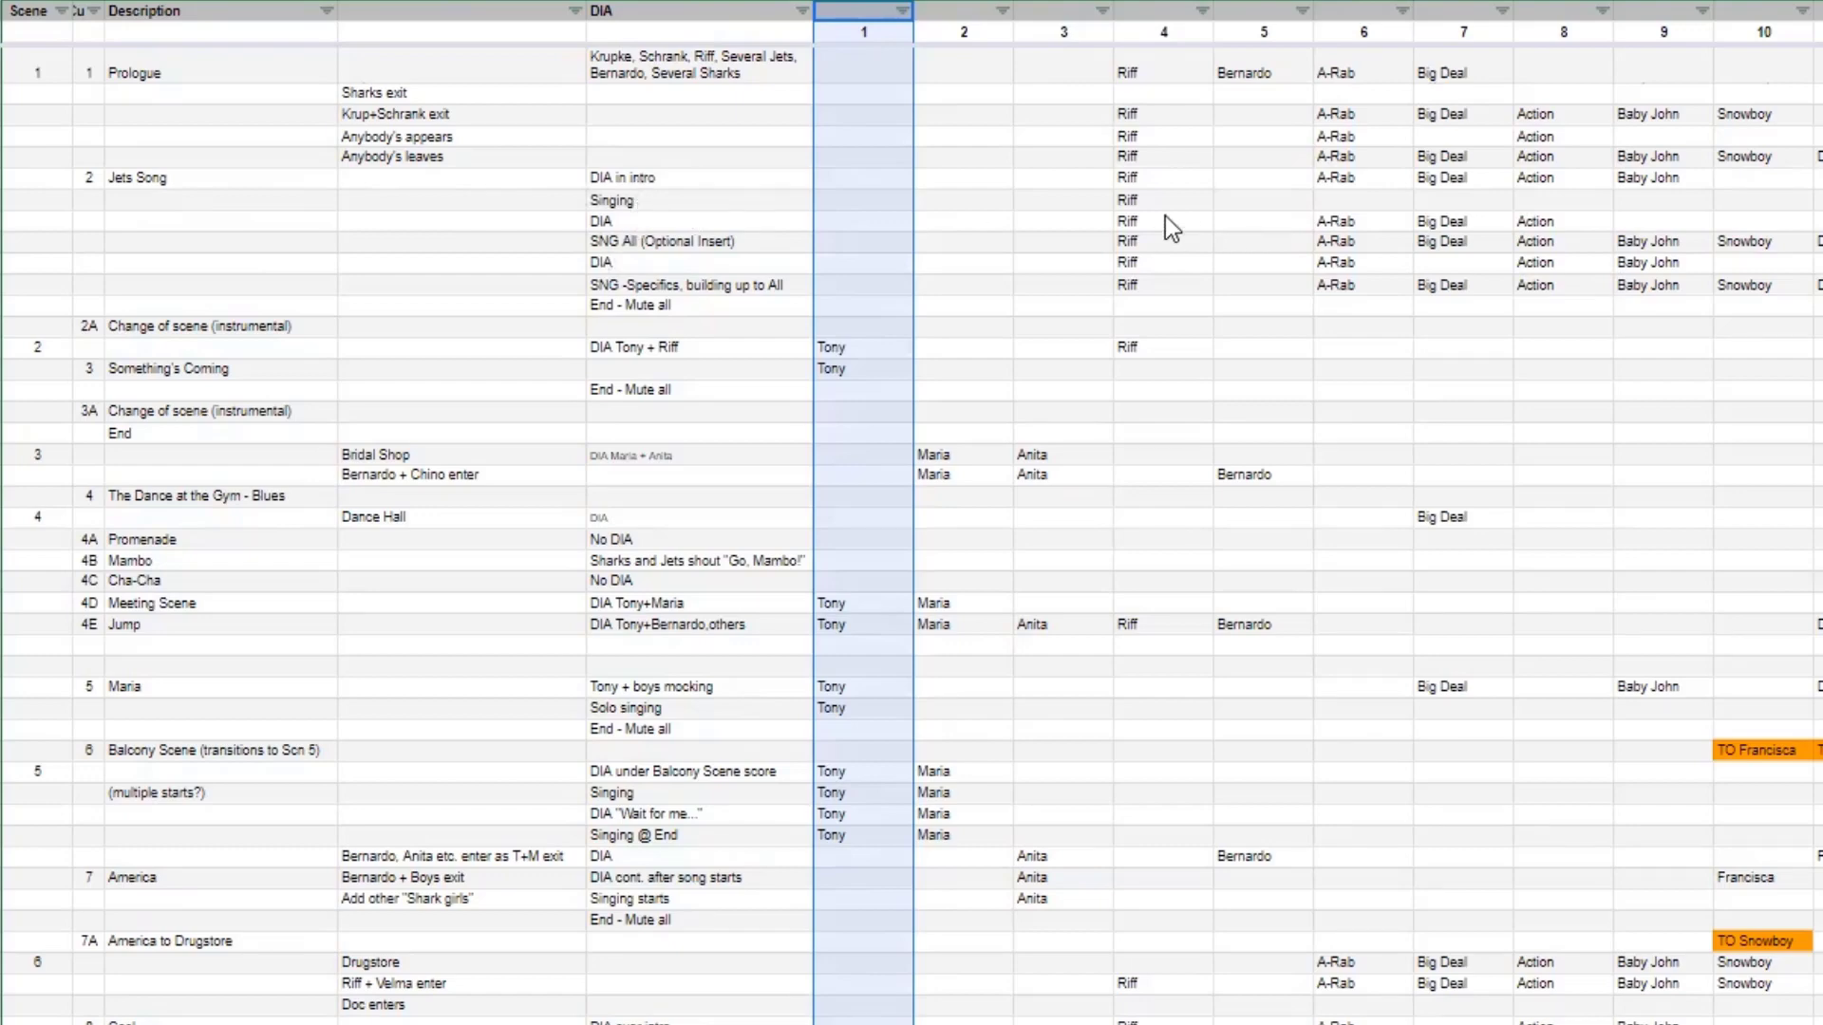
Examine the Jets Song mic assignments and singing entries, and read down to the measure-numbered rows of Tonight.
click(1136, 203)
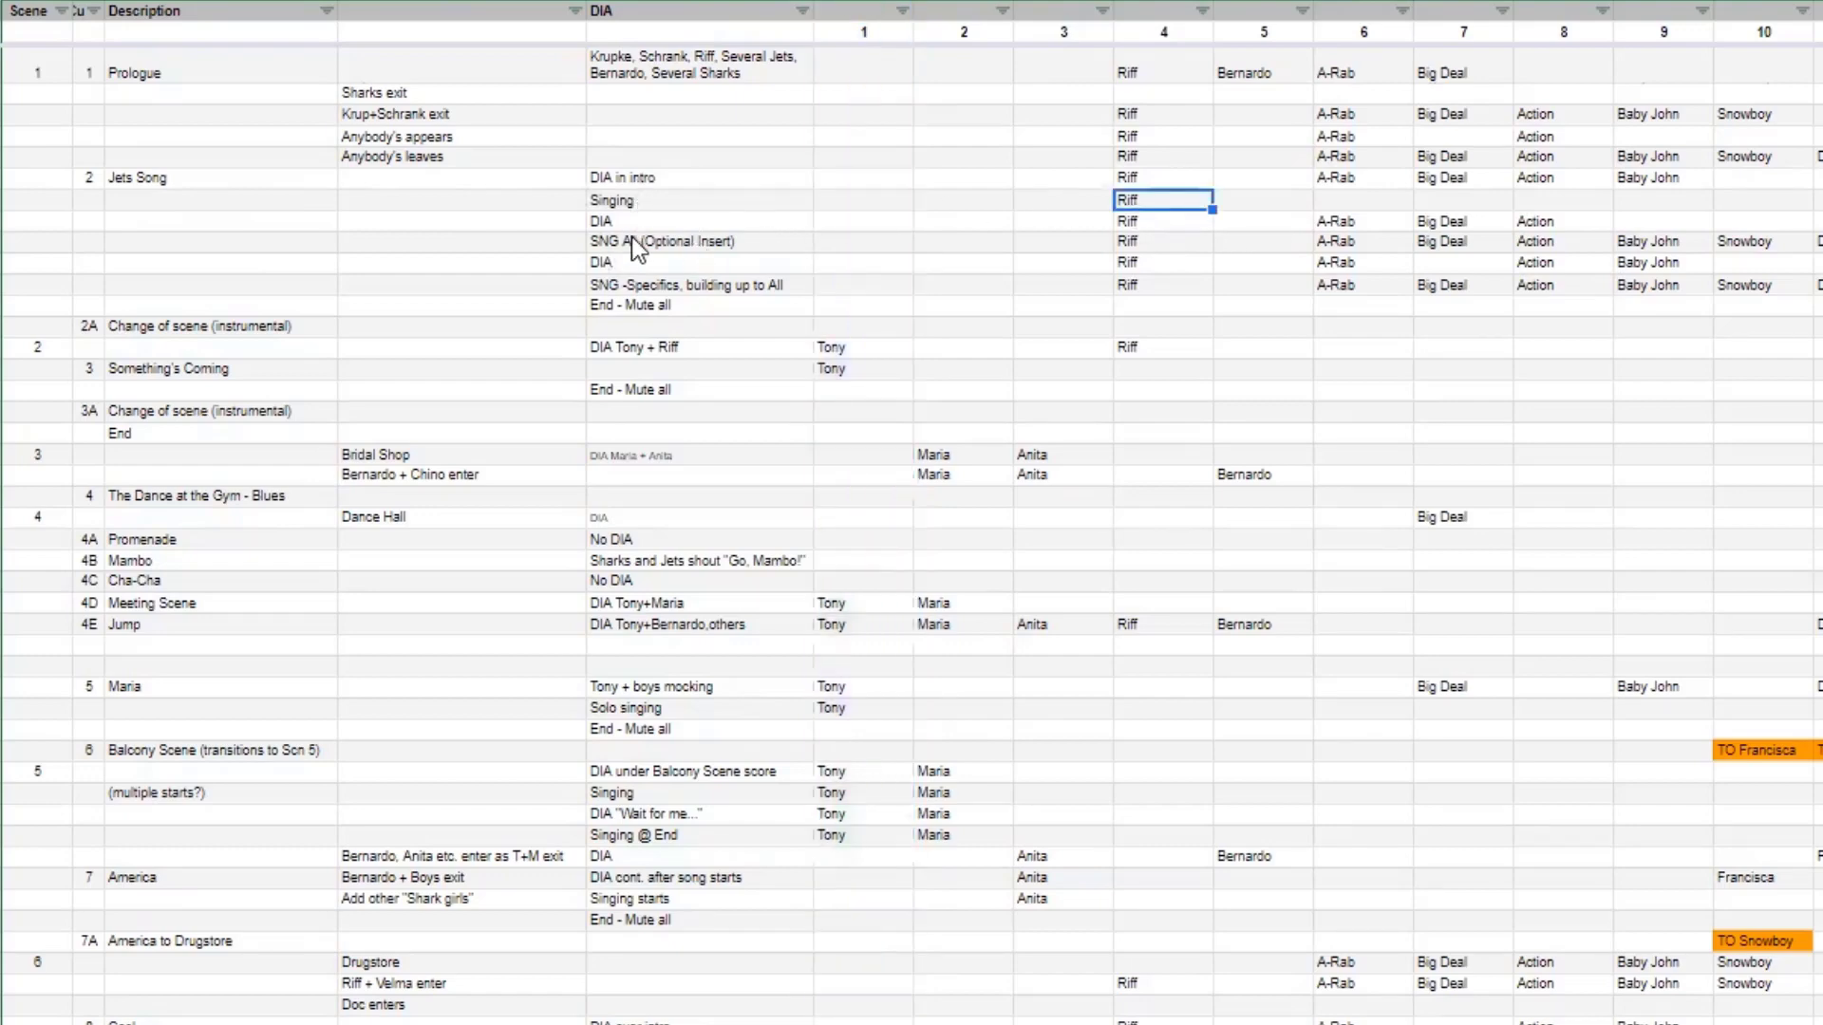
click(668, 244)
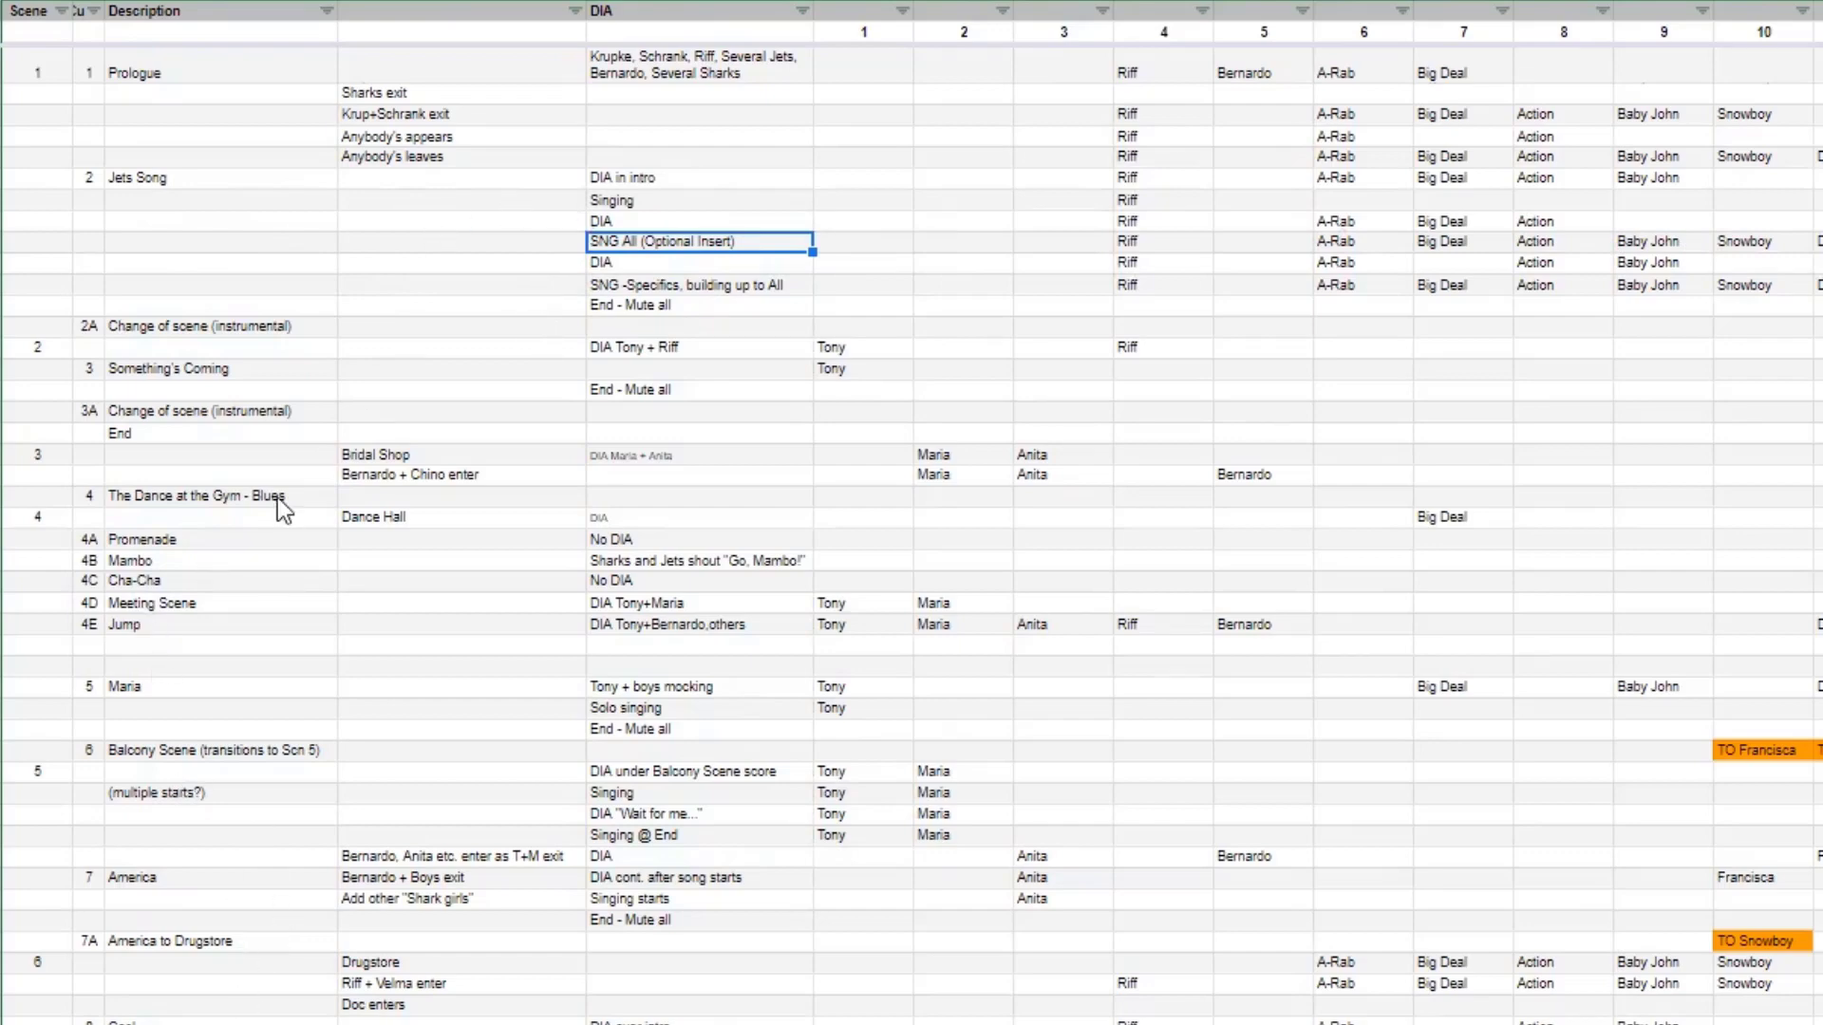
scroll(252, 425, down, 5)
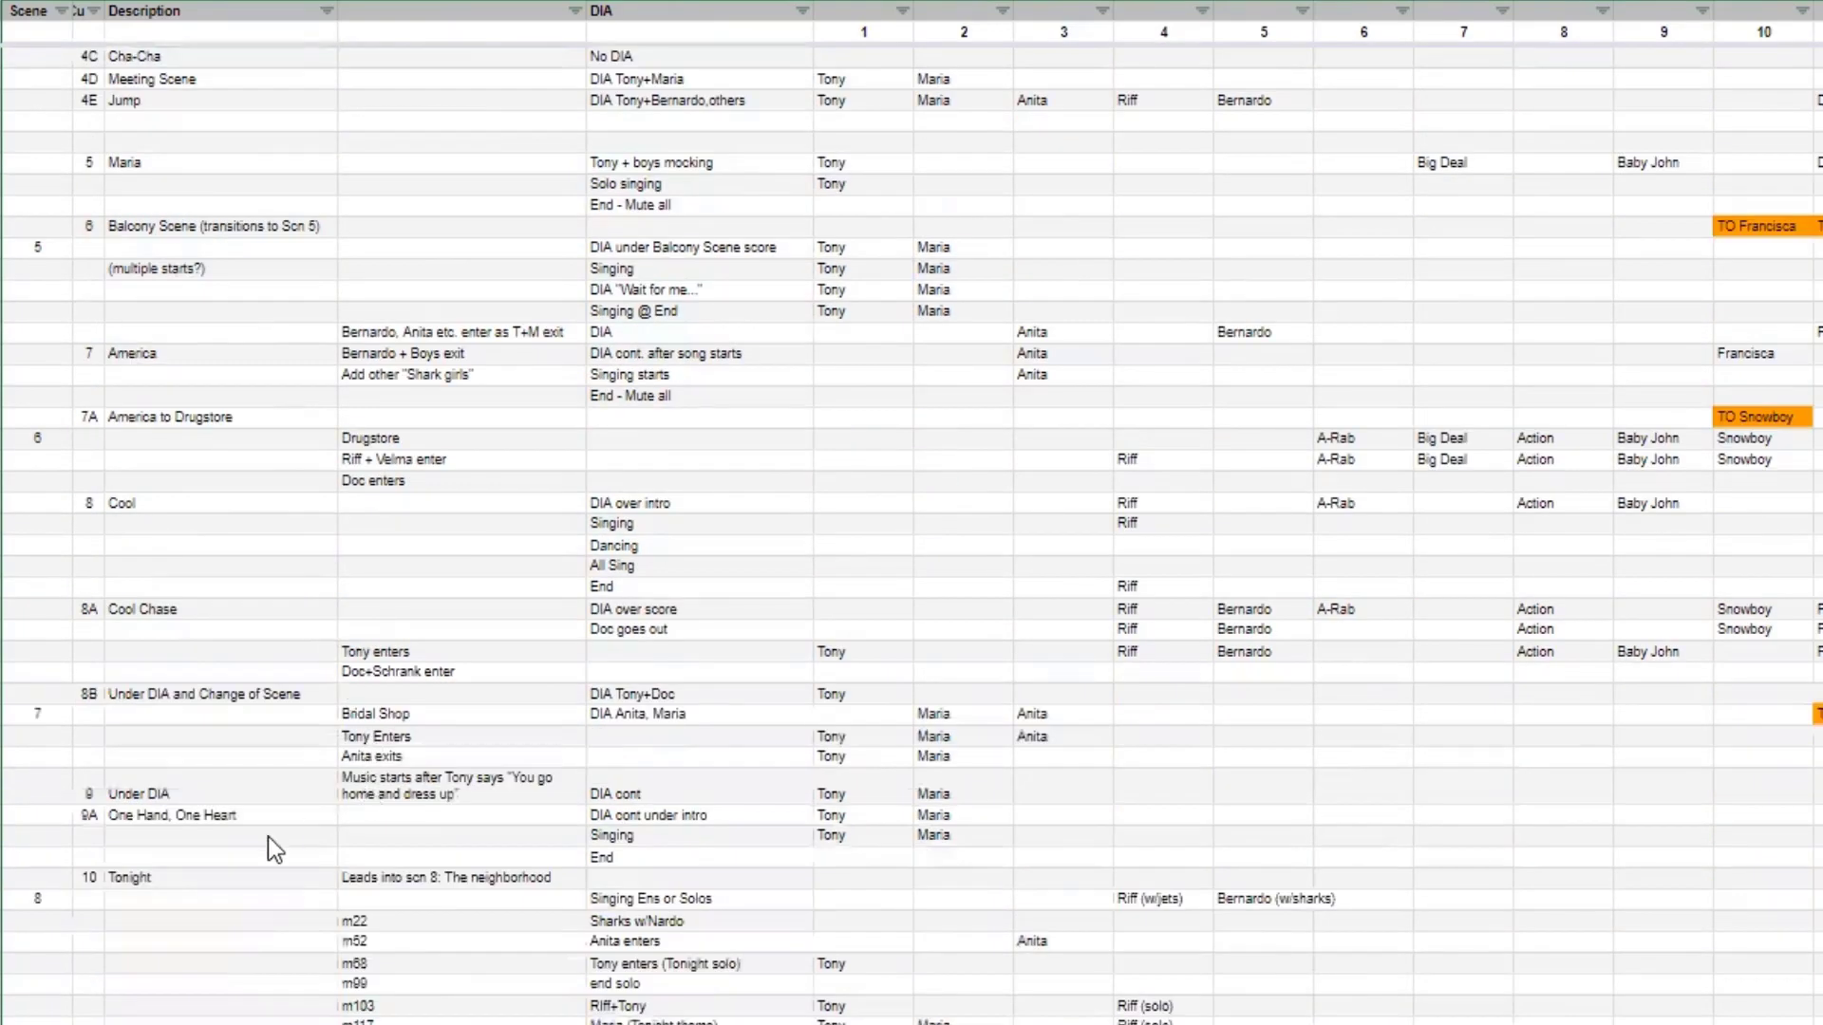
scroll(150, 876, down, 1)
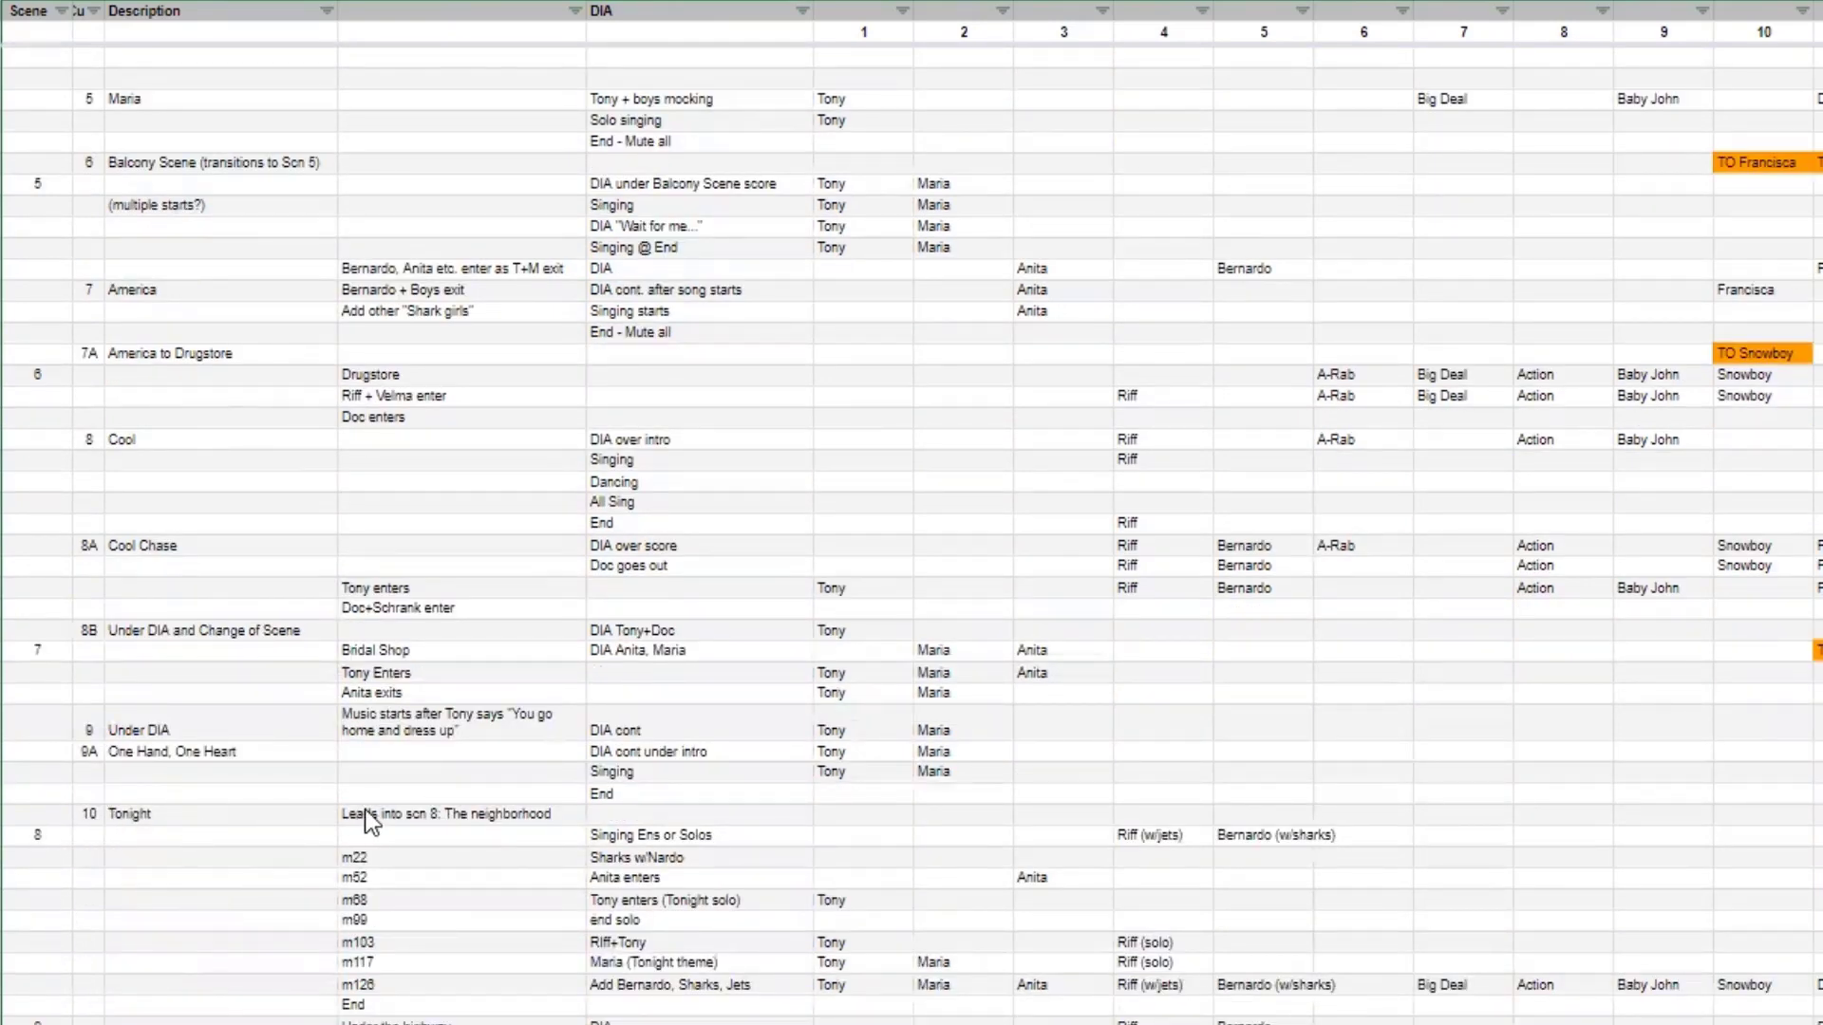
click(378, 862)
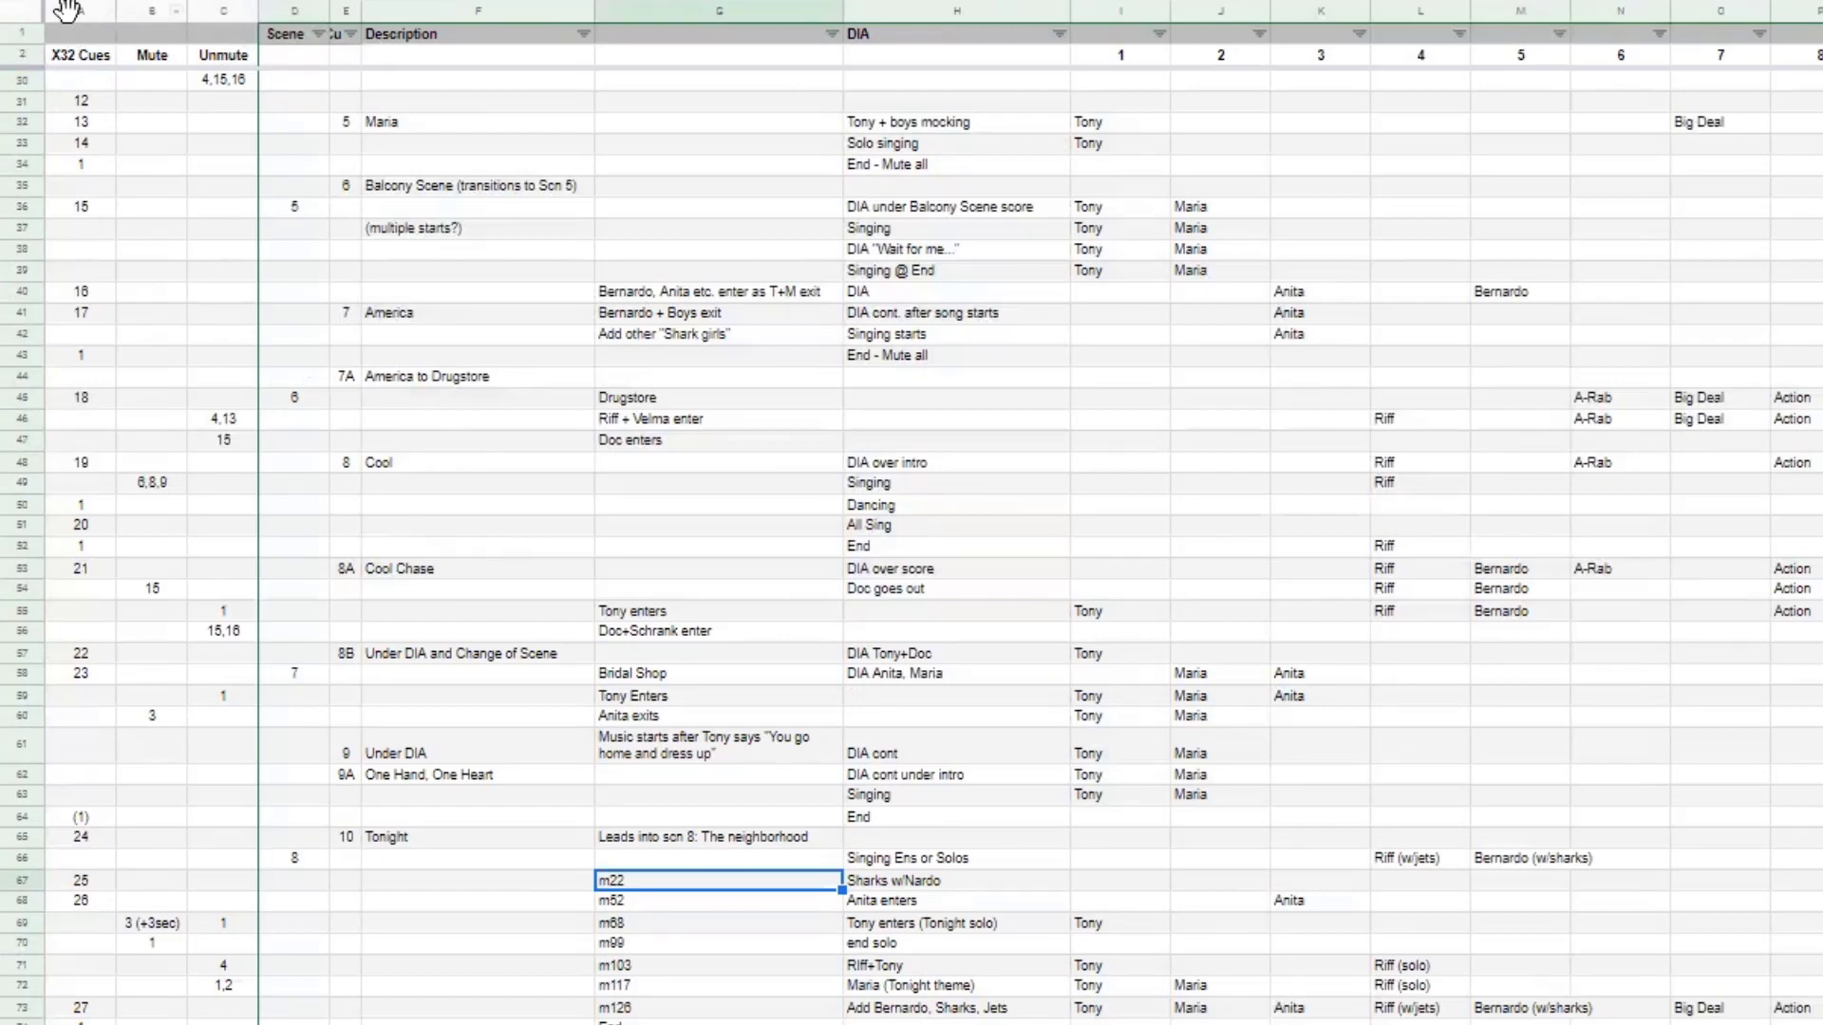
Highlight the X32 Cues column and bring the mixer's Show Control window over the cue sheet.
click(72, 12)
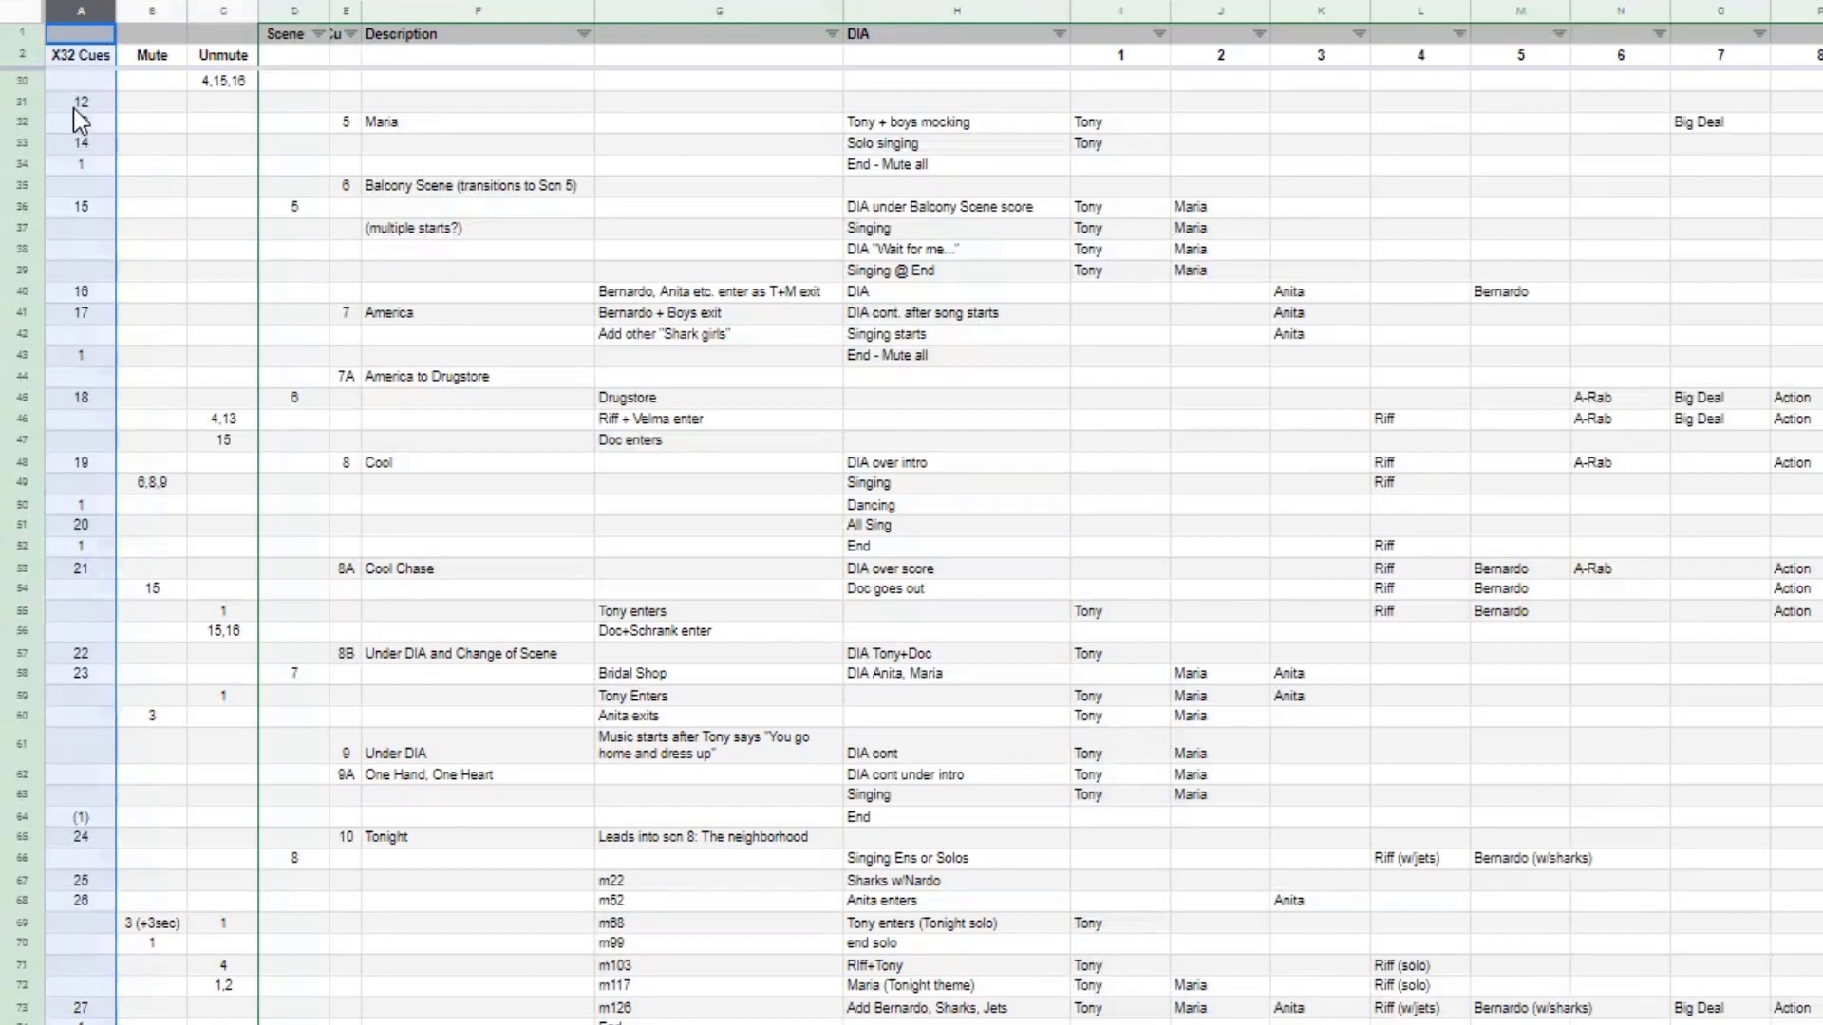
key(ctrl+z)
drag(2, 532, 1415, 150)
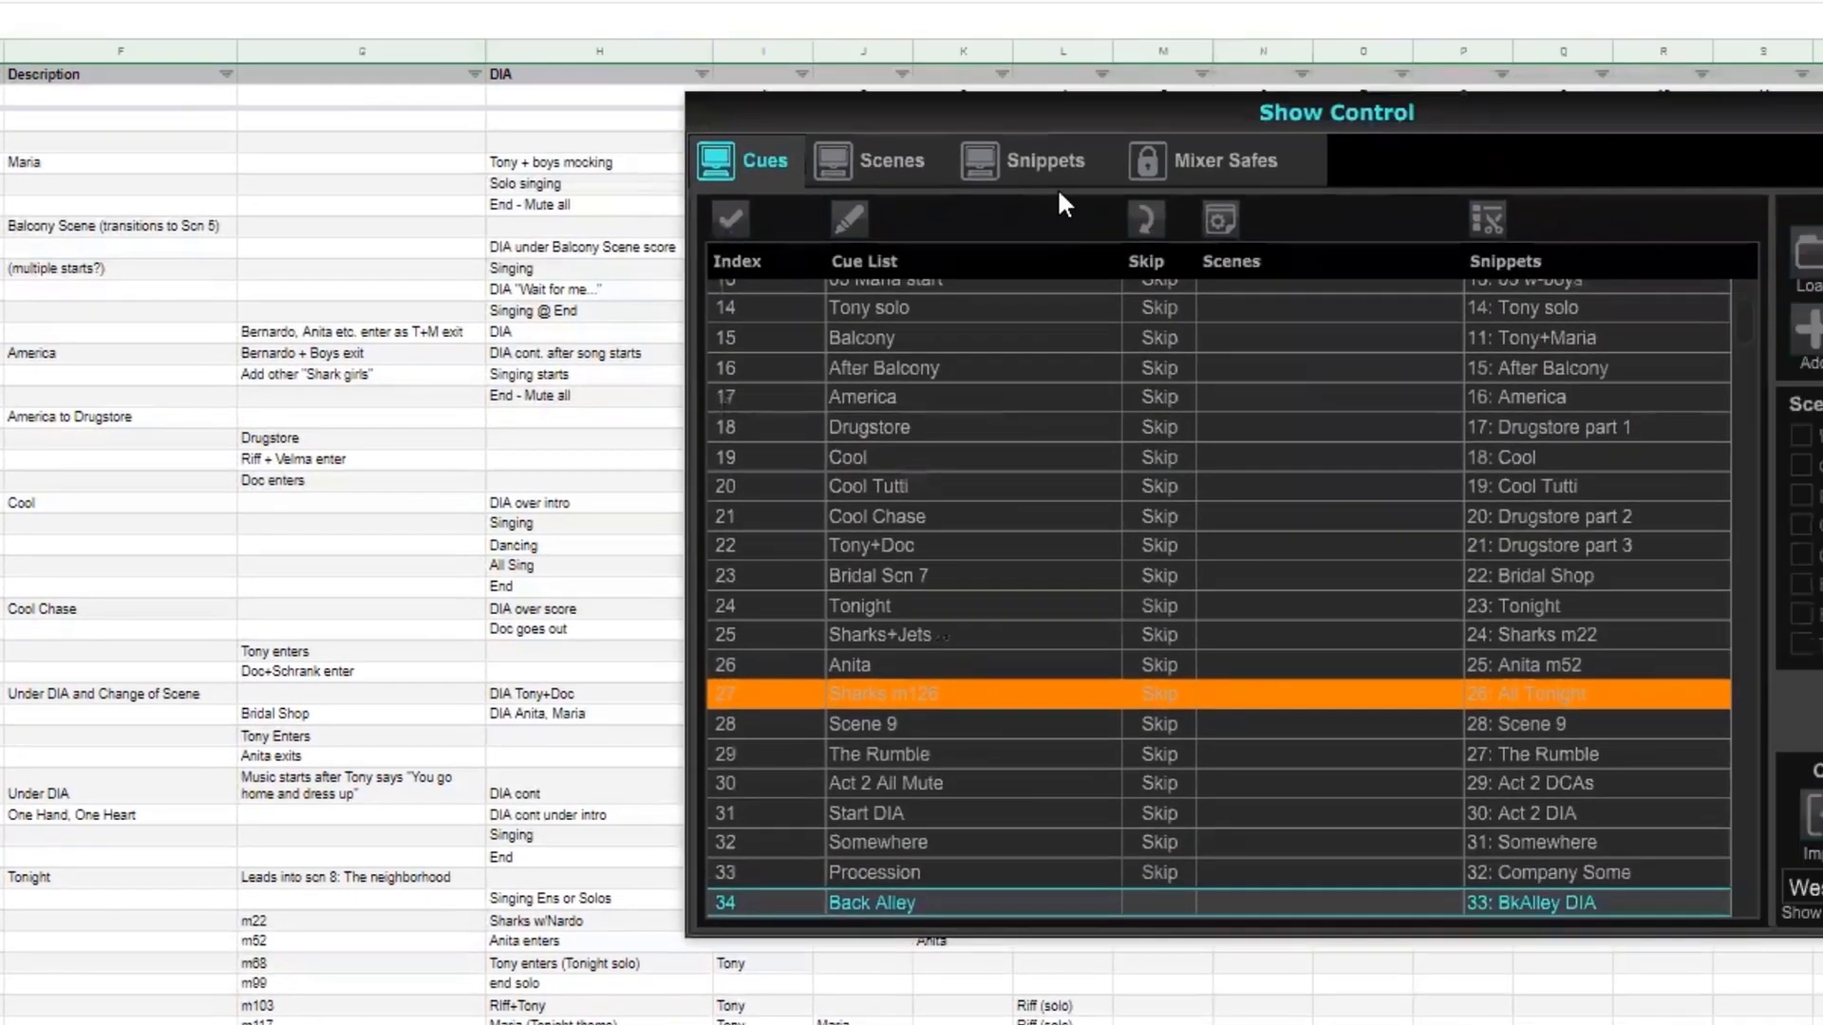
Review the mixer's snippet list and its cue list from the first cue, Mute All.
click(1044, 160)
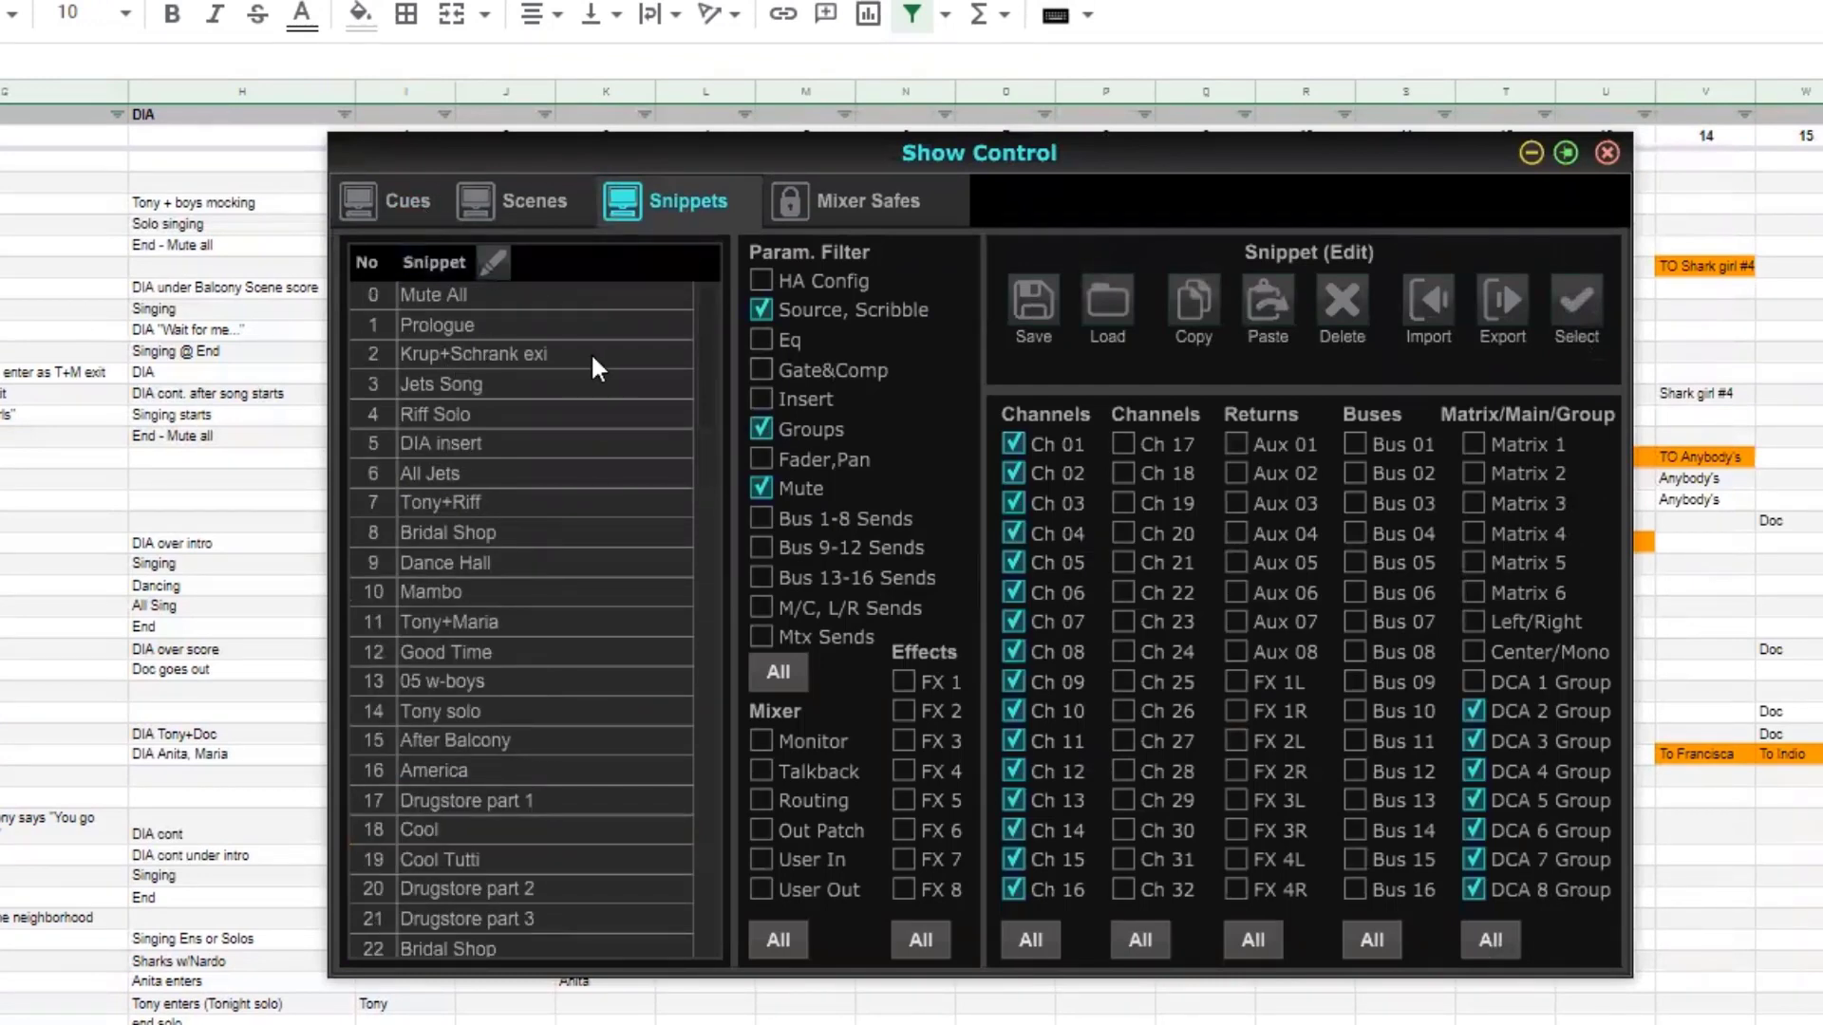
click(401, 201)
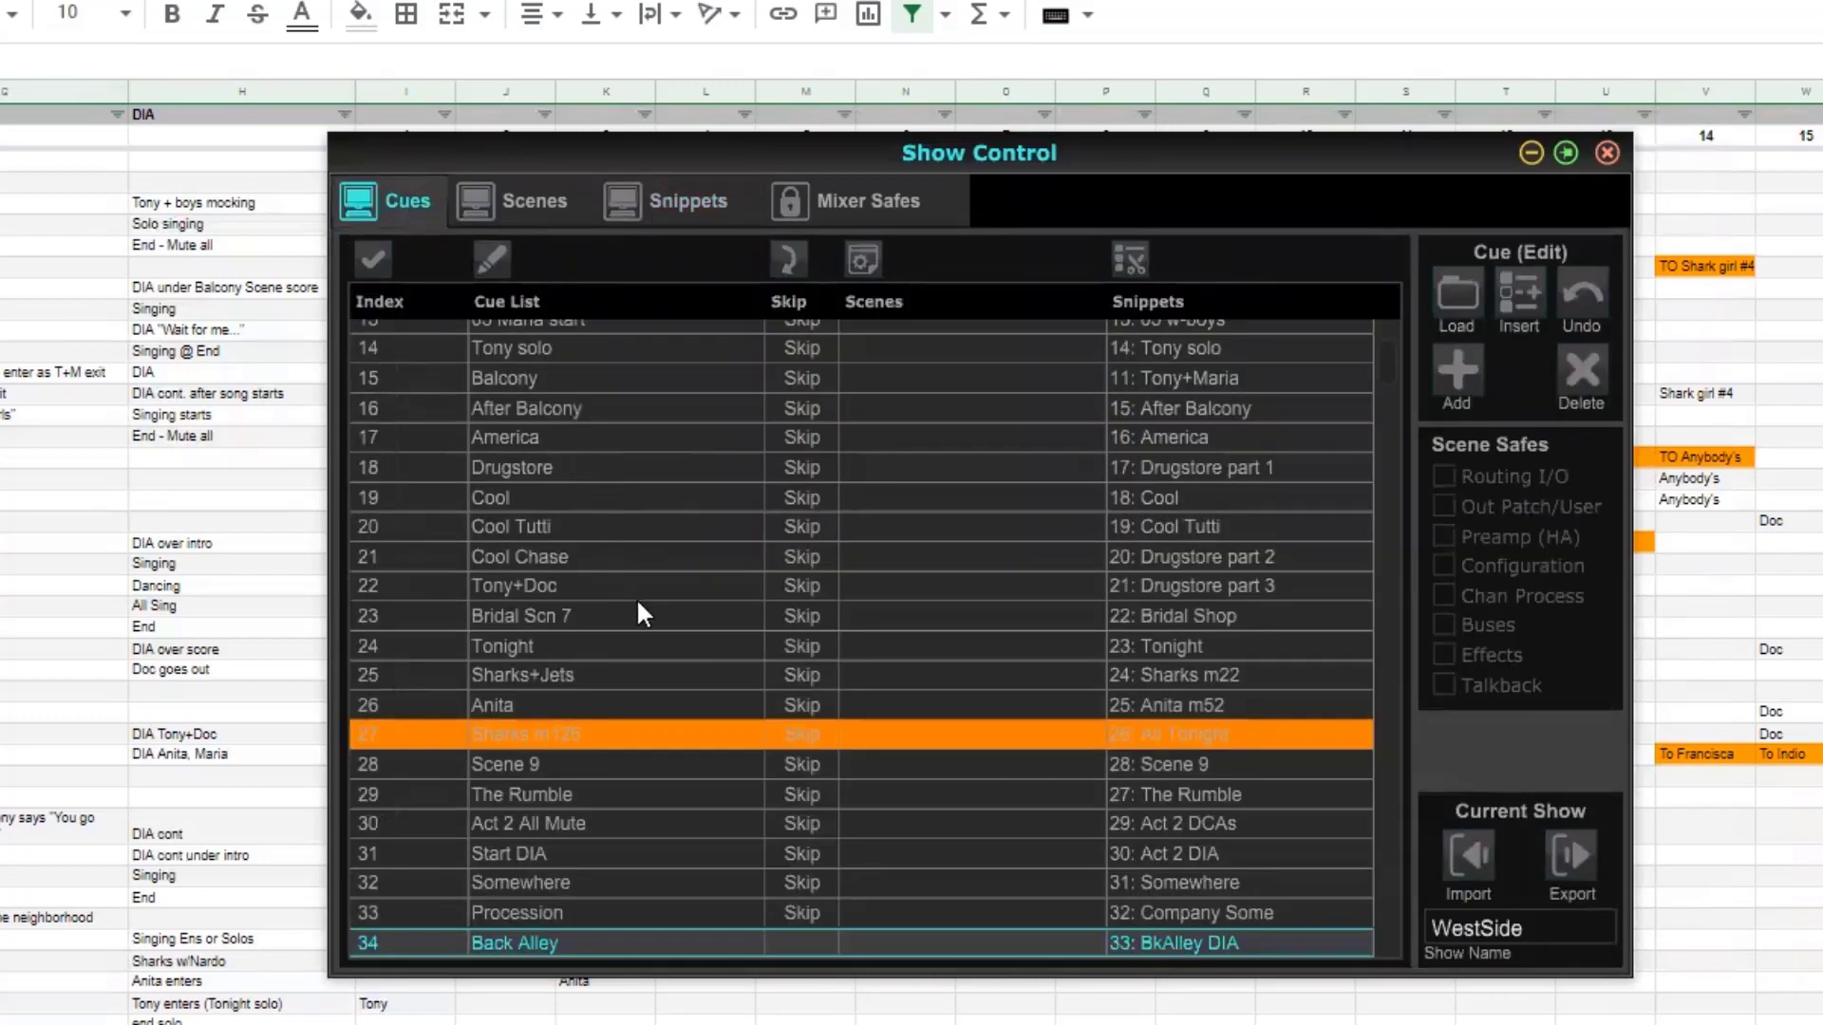
scroll(641, 608, up, 5)
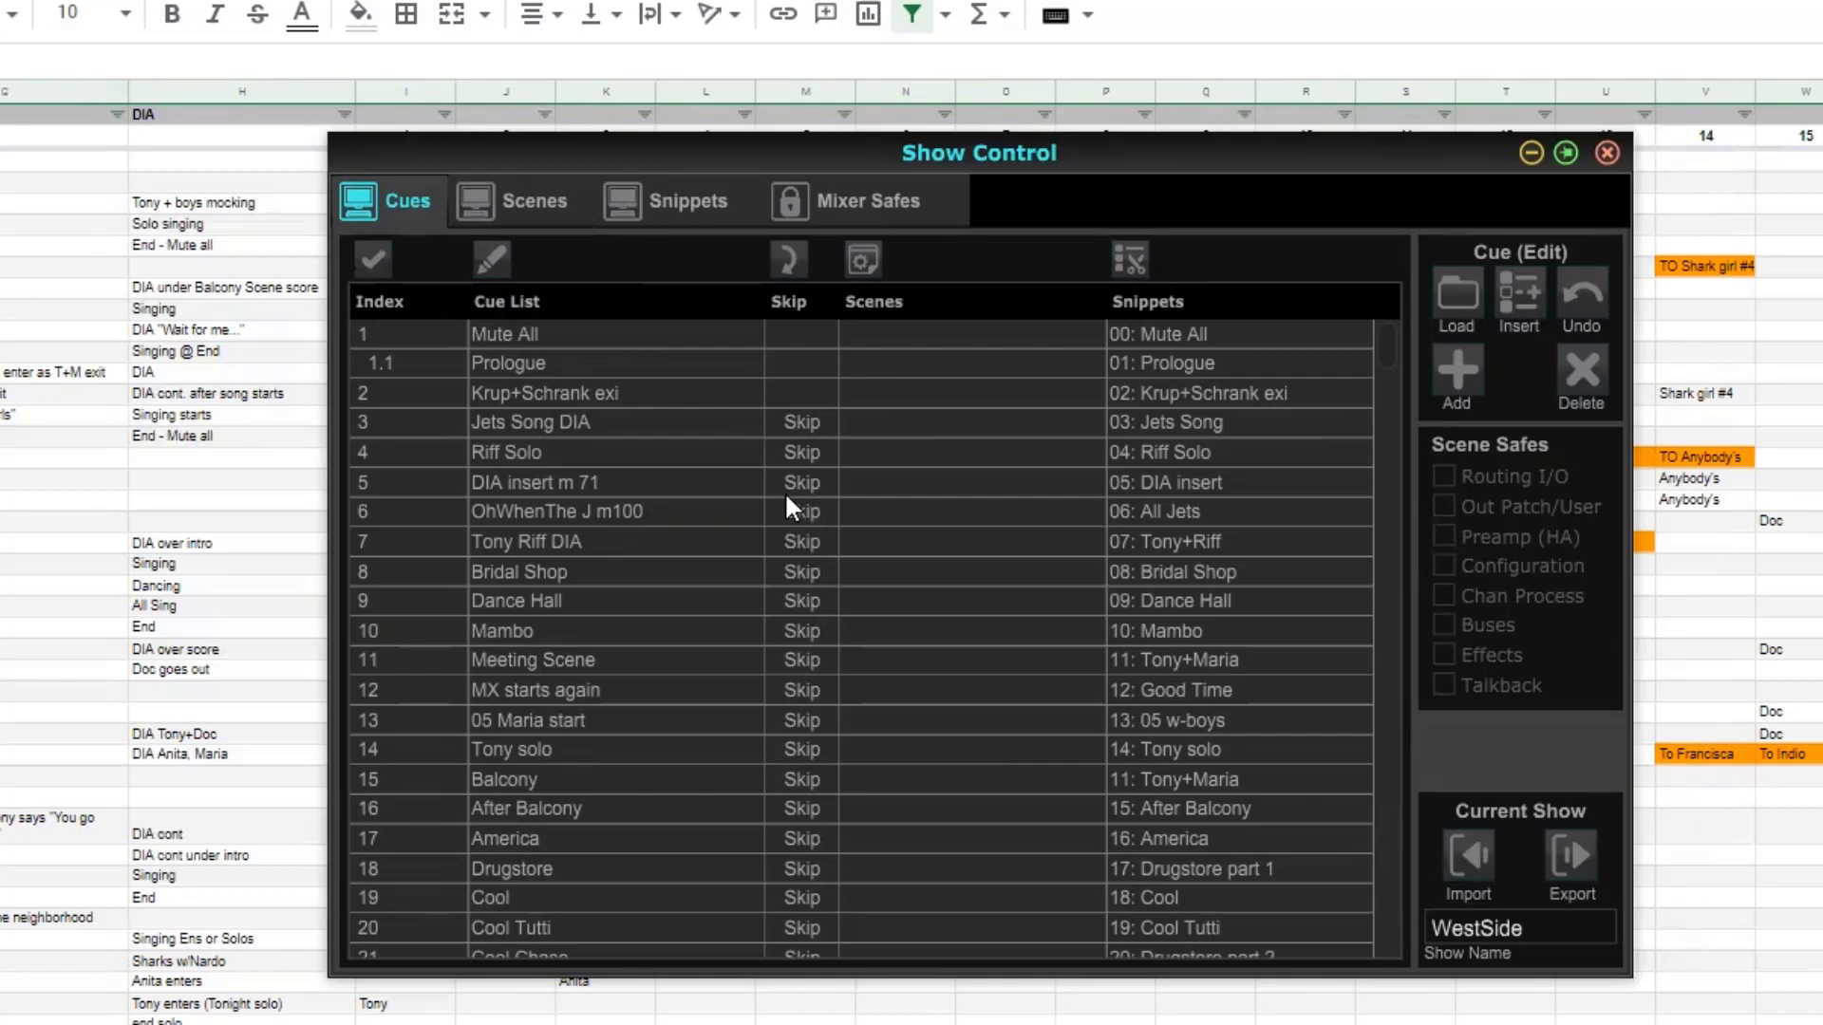
Compare the parameter filters and channel selections of the Mute All and Prologue snippets.
click(698, 214)
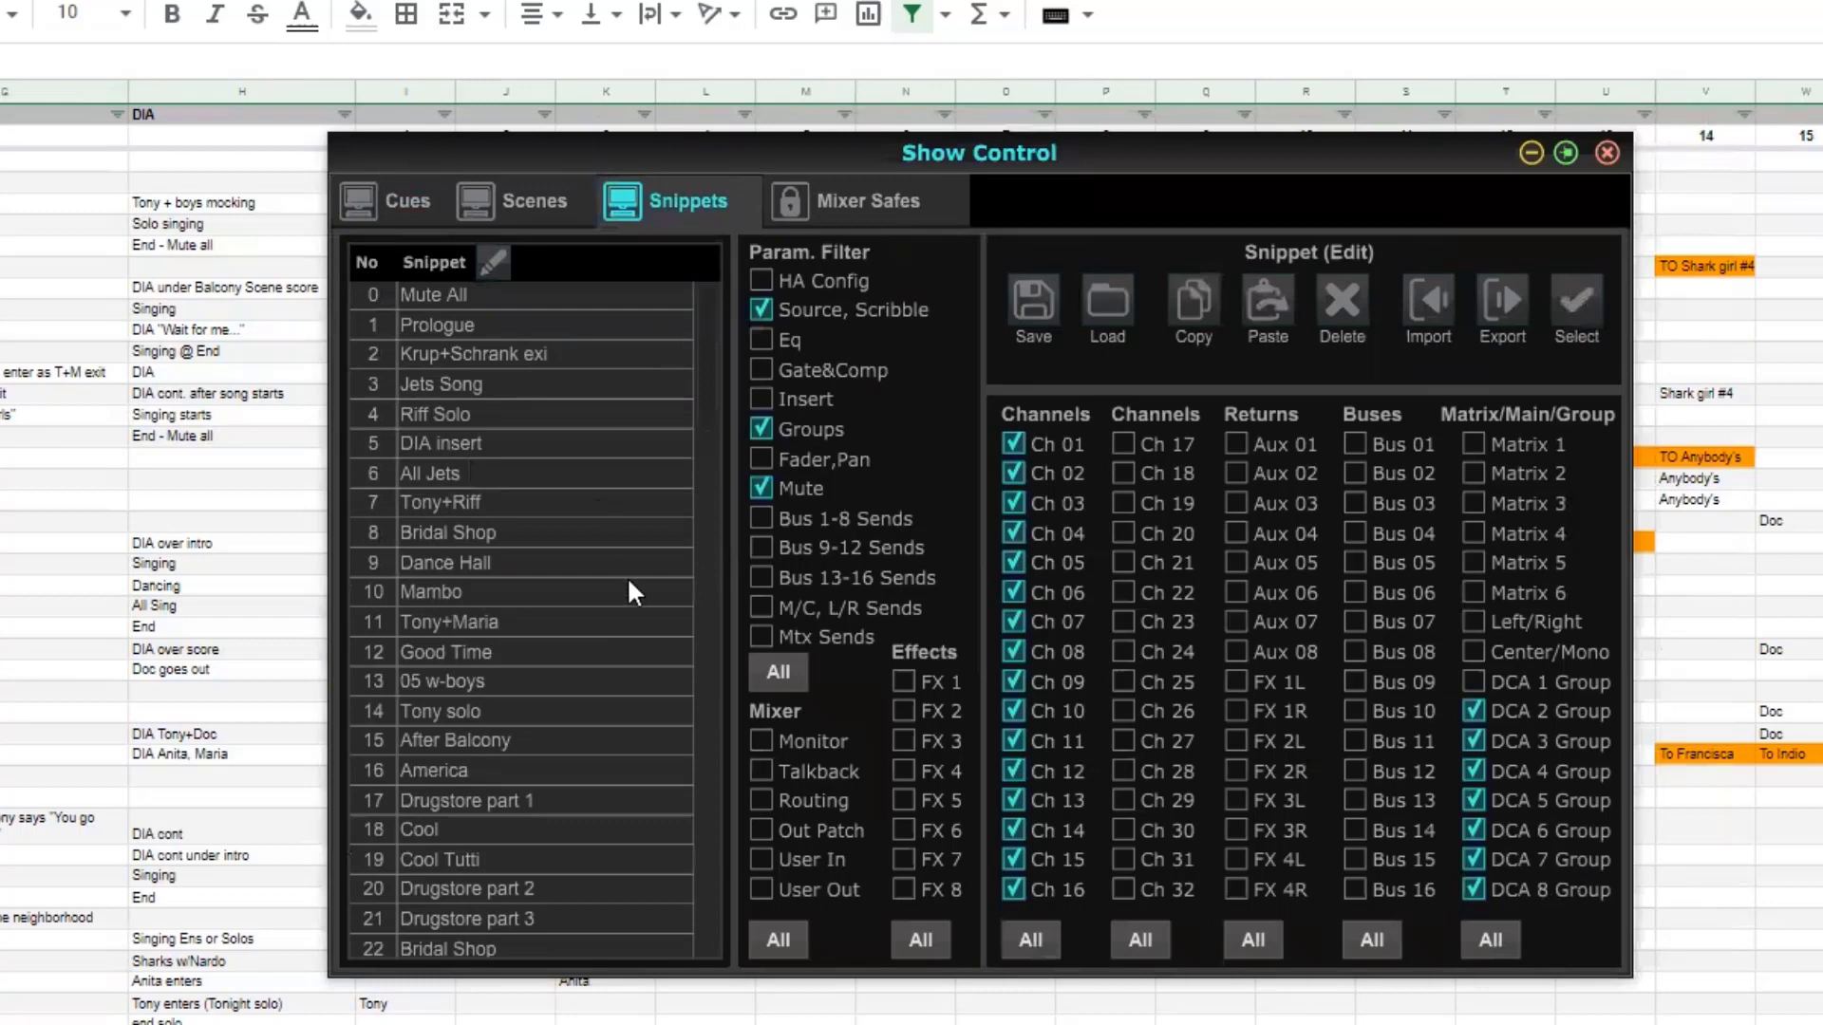
click(438, 295)
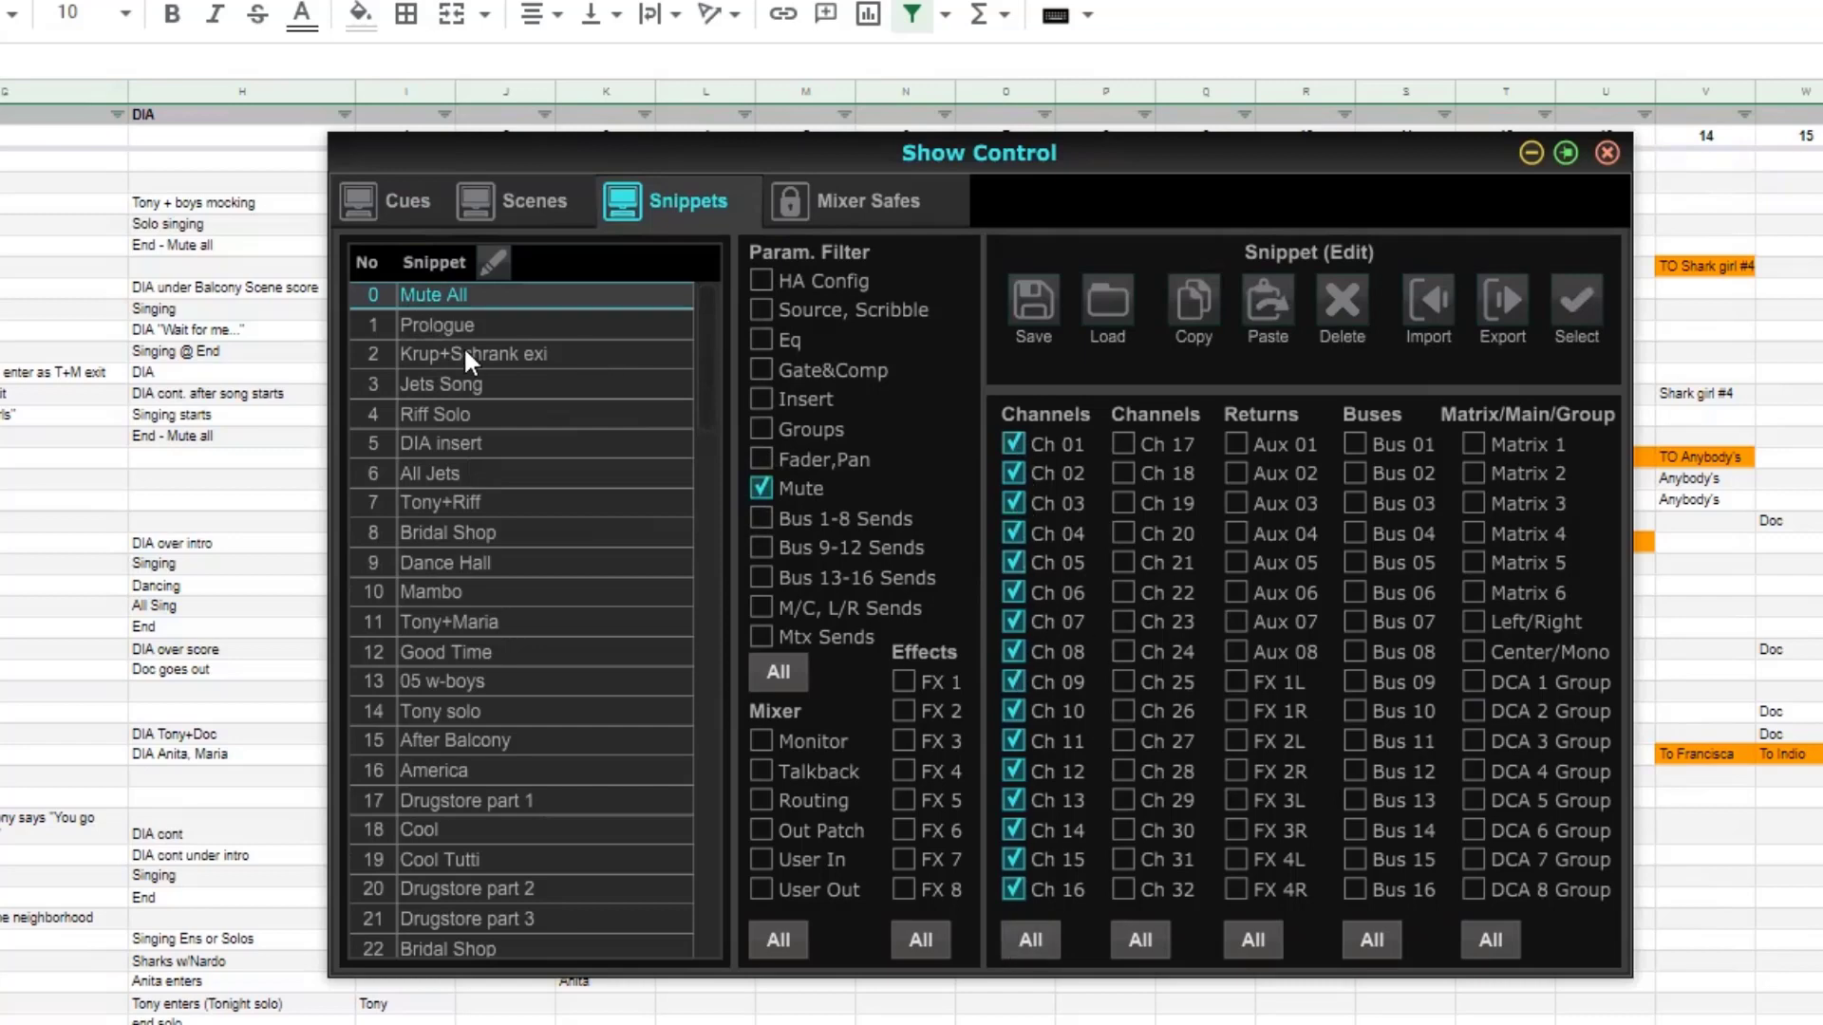
click(457, 321)
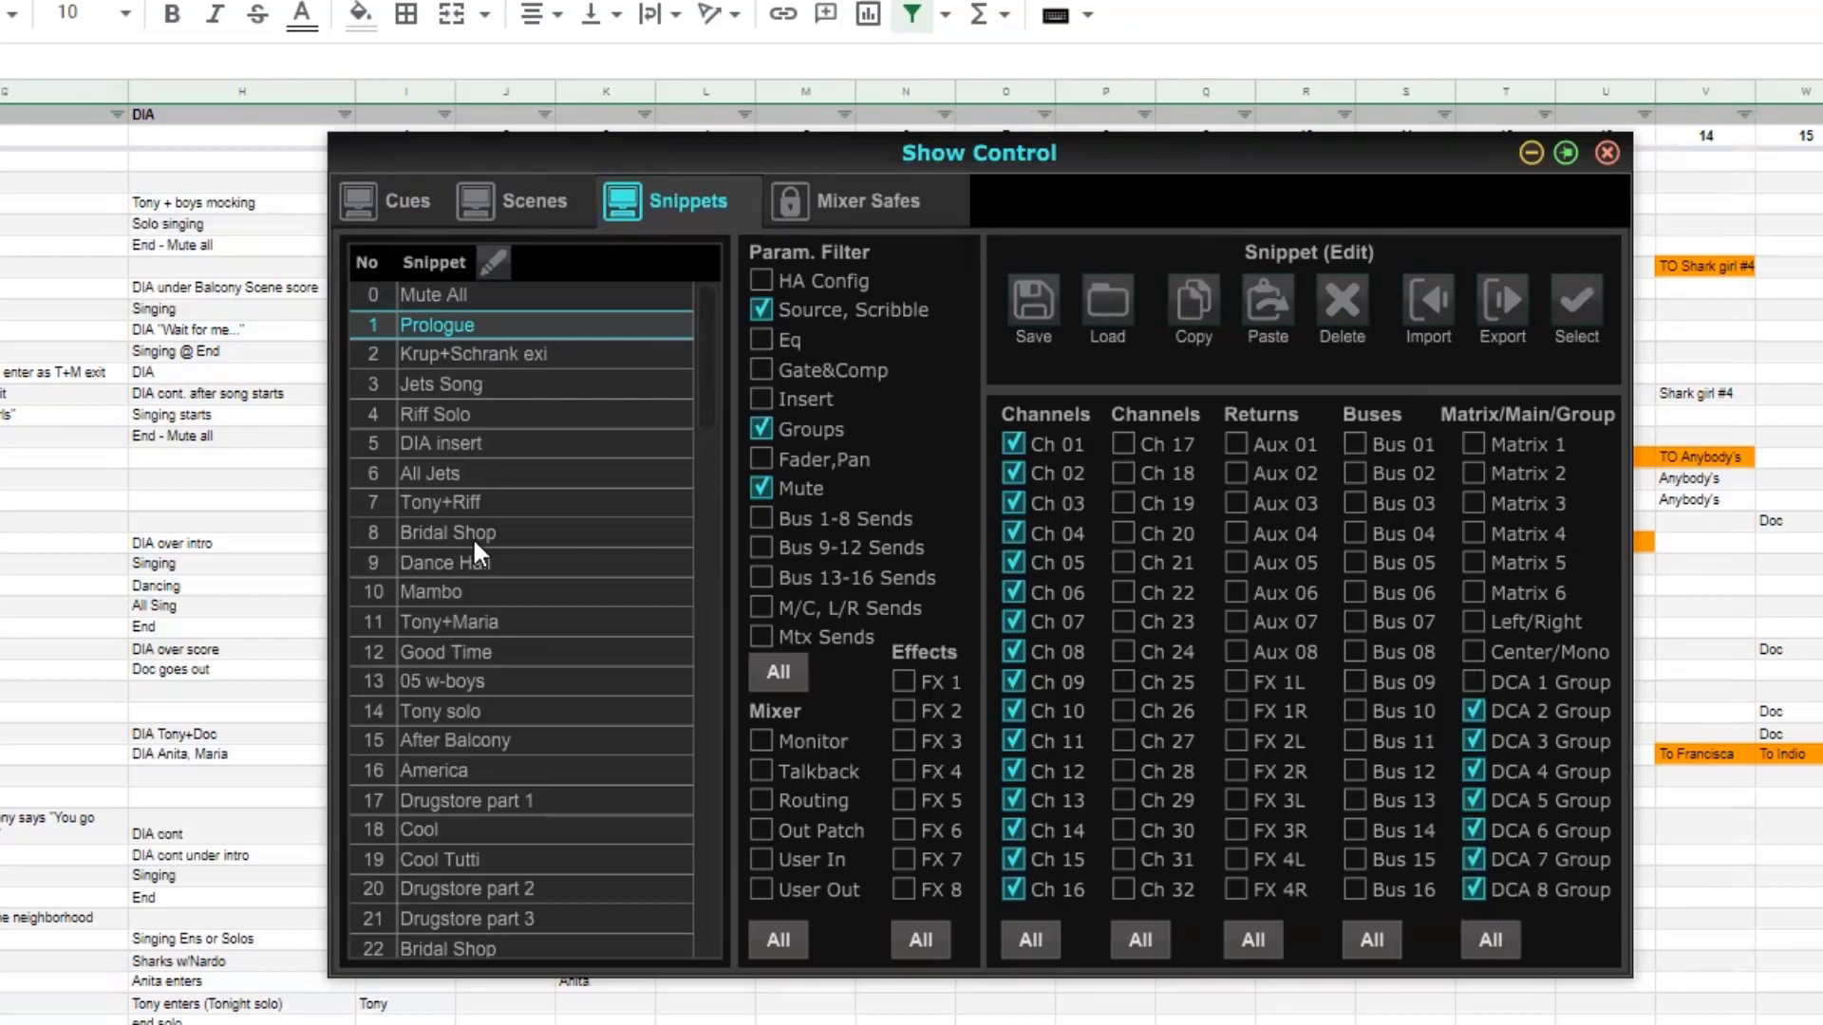
click(436, 300)
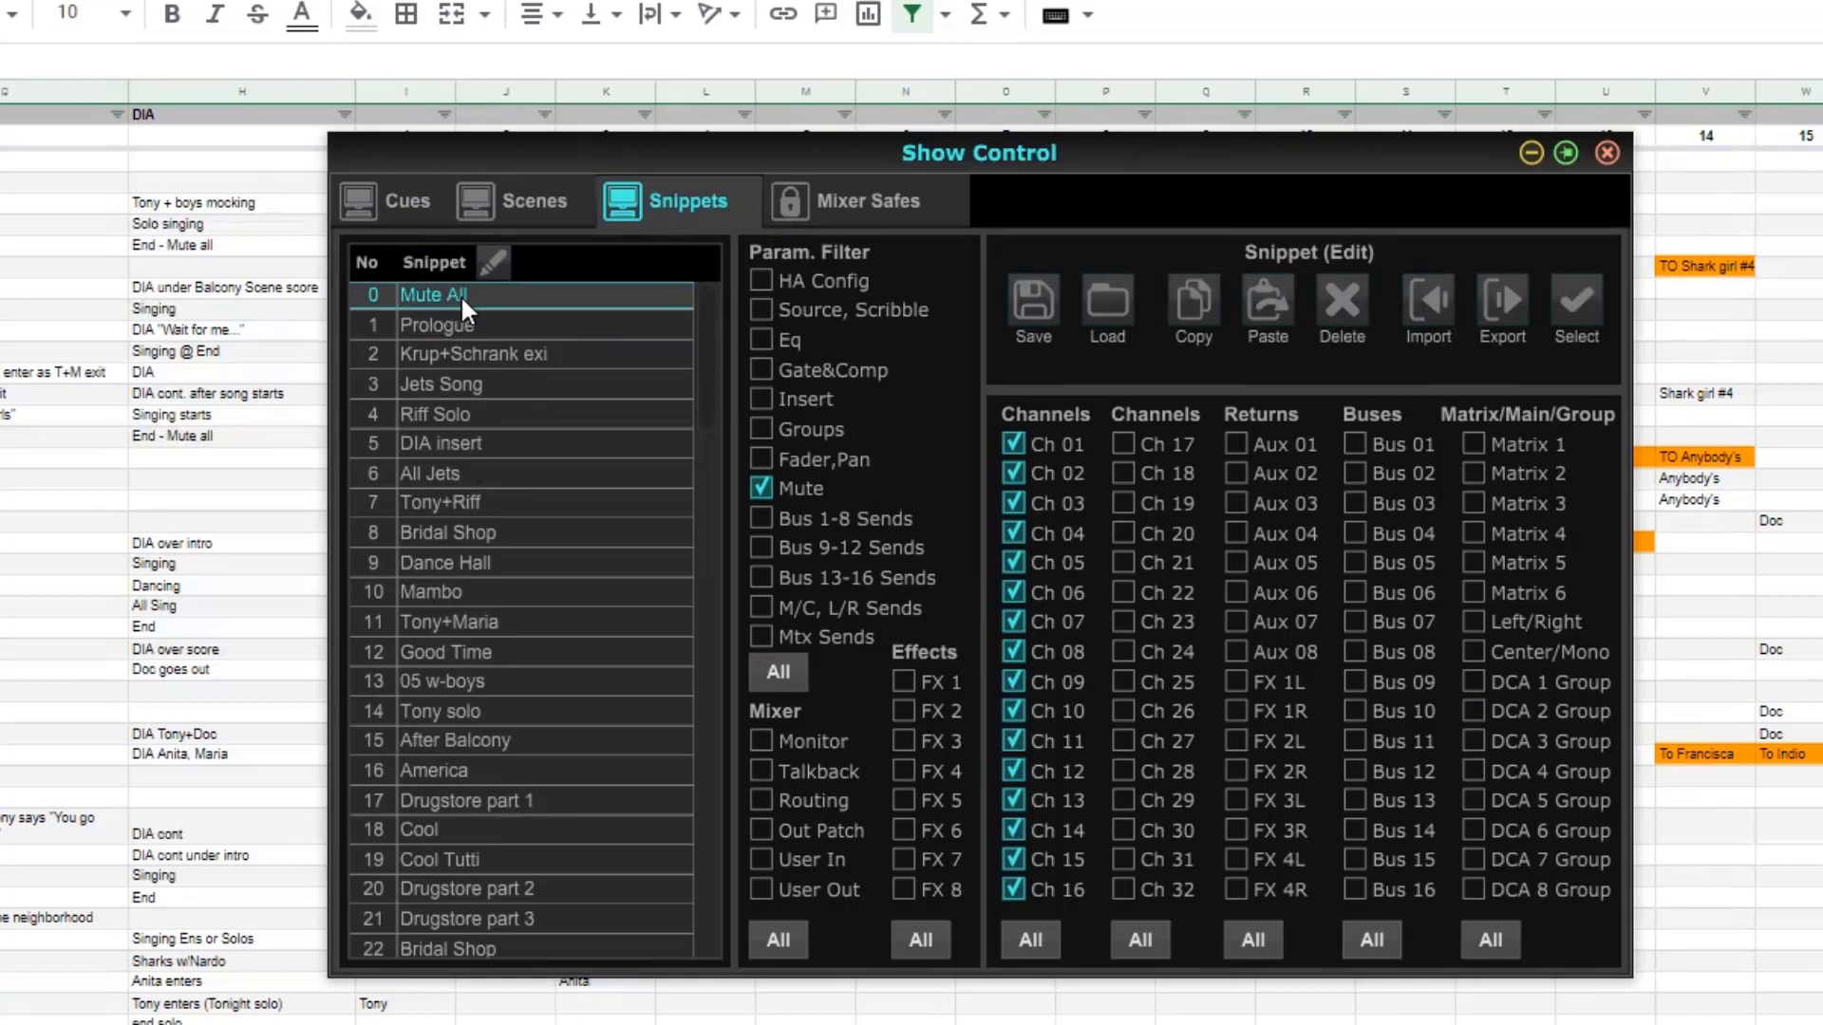
Read through the snippet list to its last named entry and inspect the filters of the Cellar snippet.
scroll(594, 832, down, 11)
scroll(581, 822, up, 1)
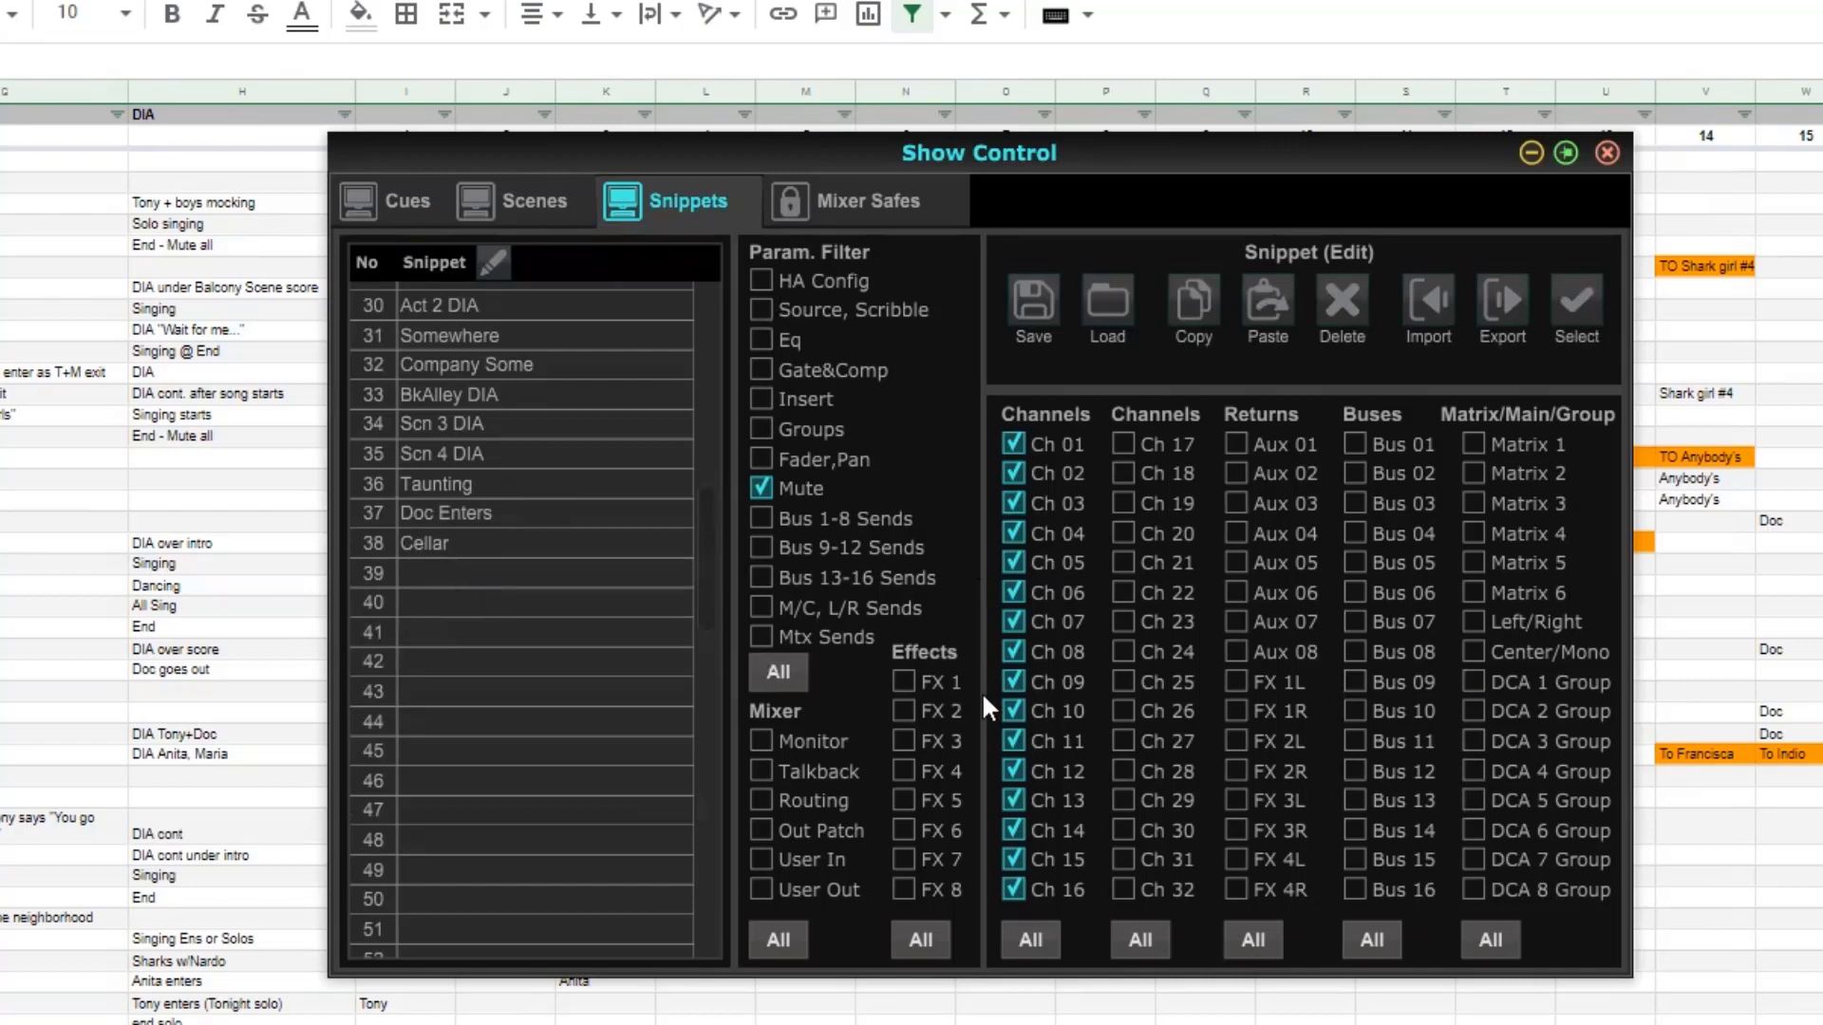
scroll(515, 459, up, 10)
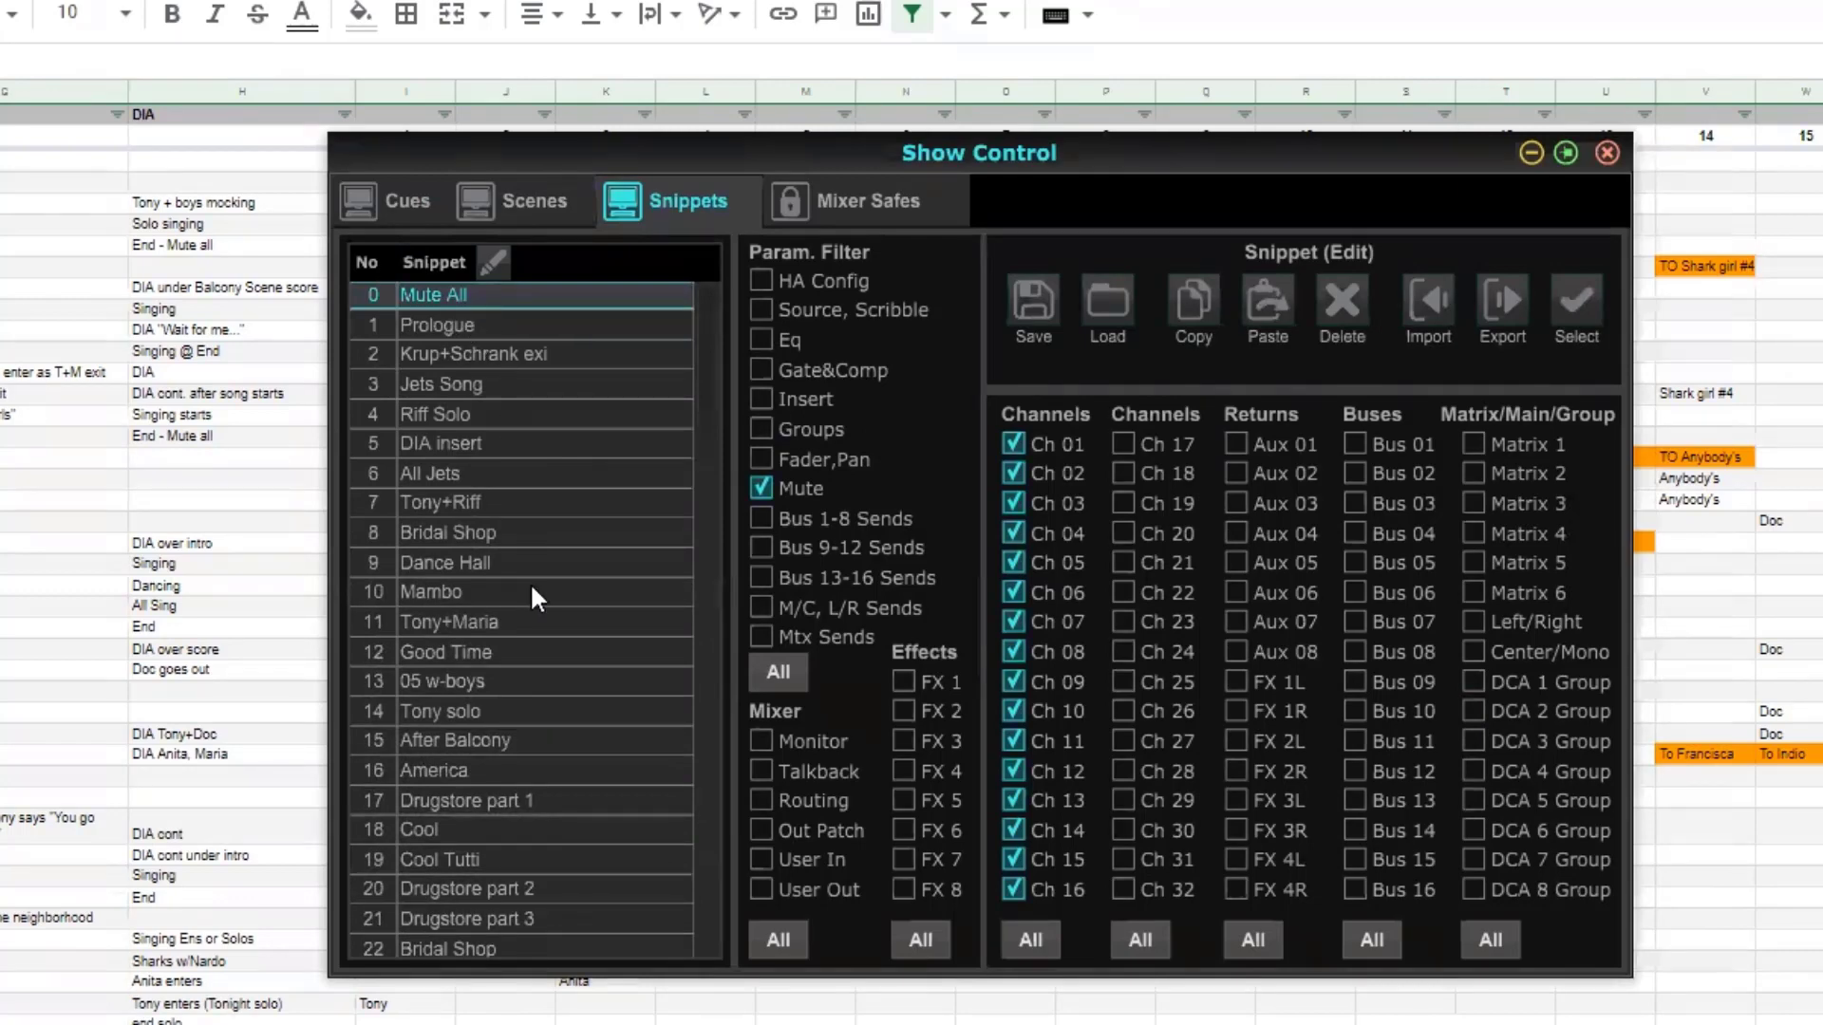
scroll(556, 870, down, 5)
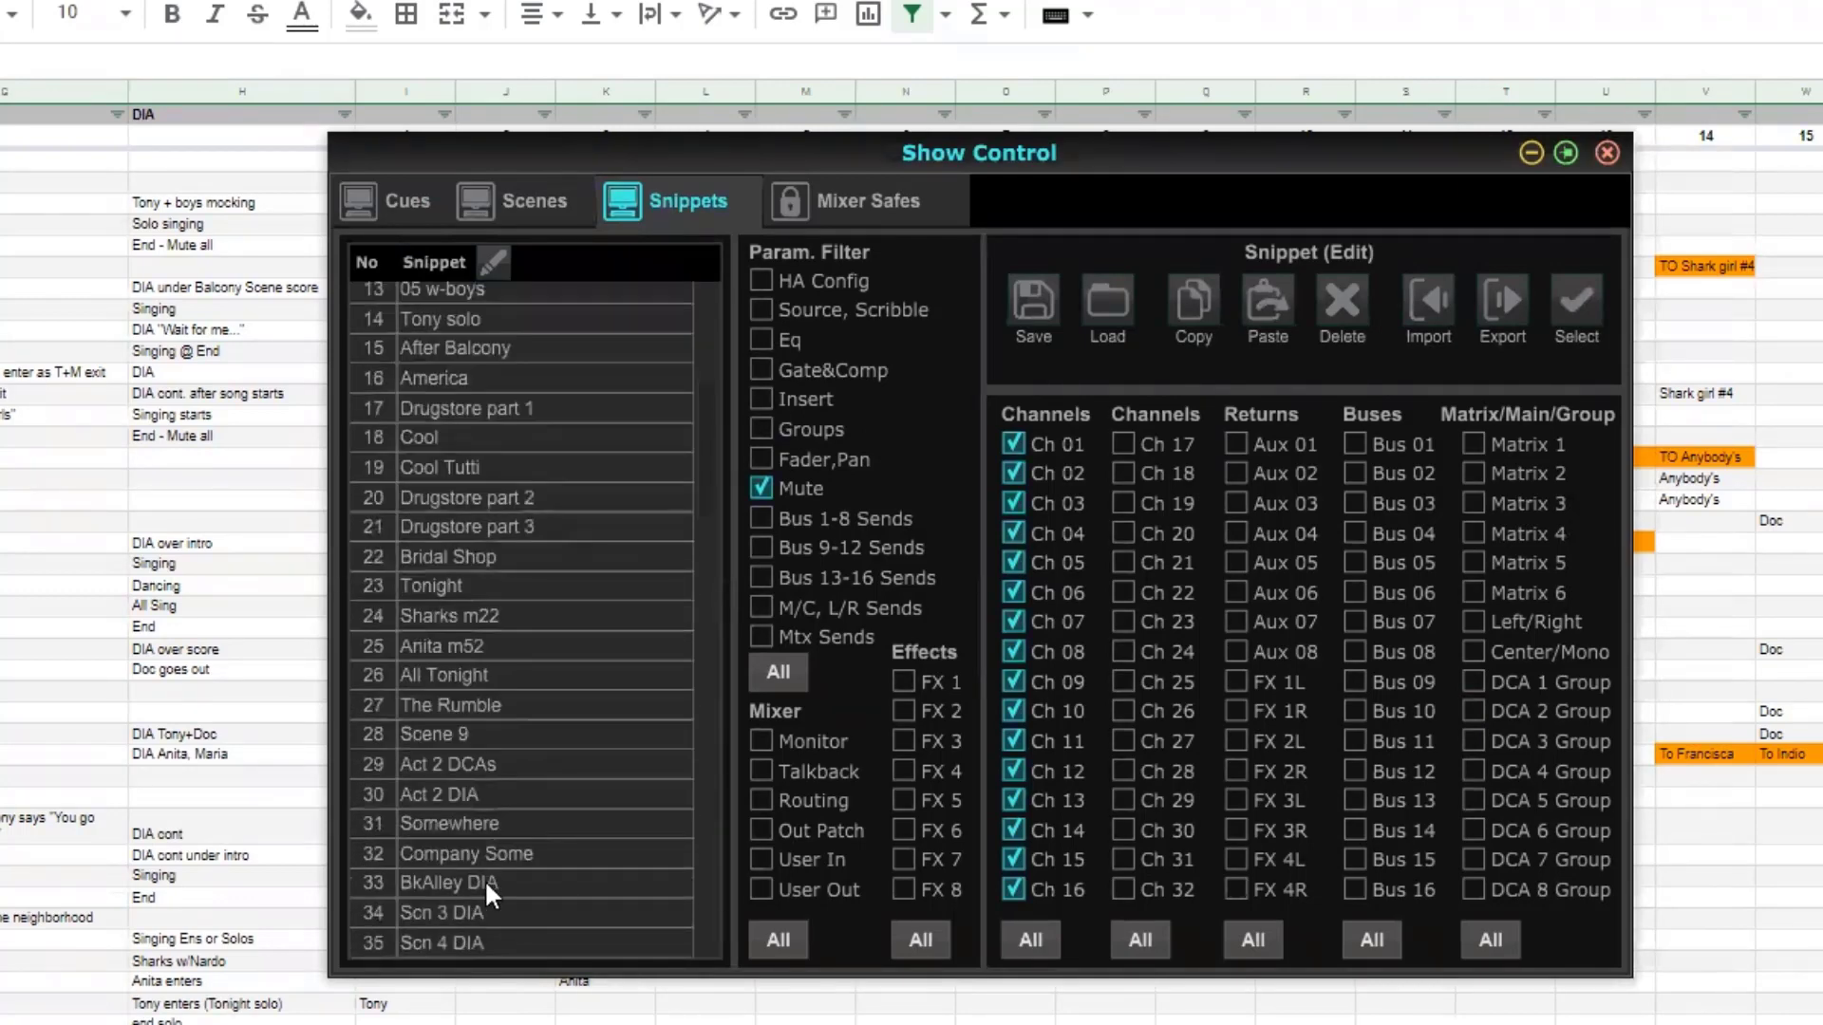
scroll(484, 879, down, 3)
click(443, 837)
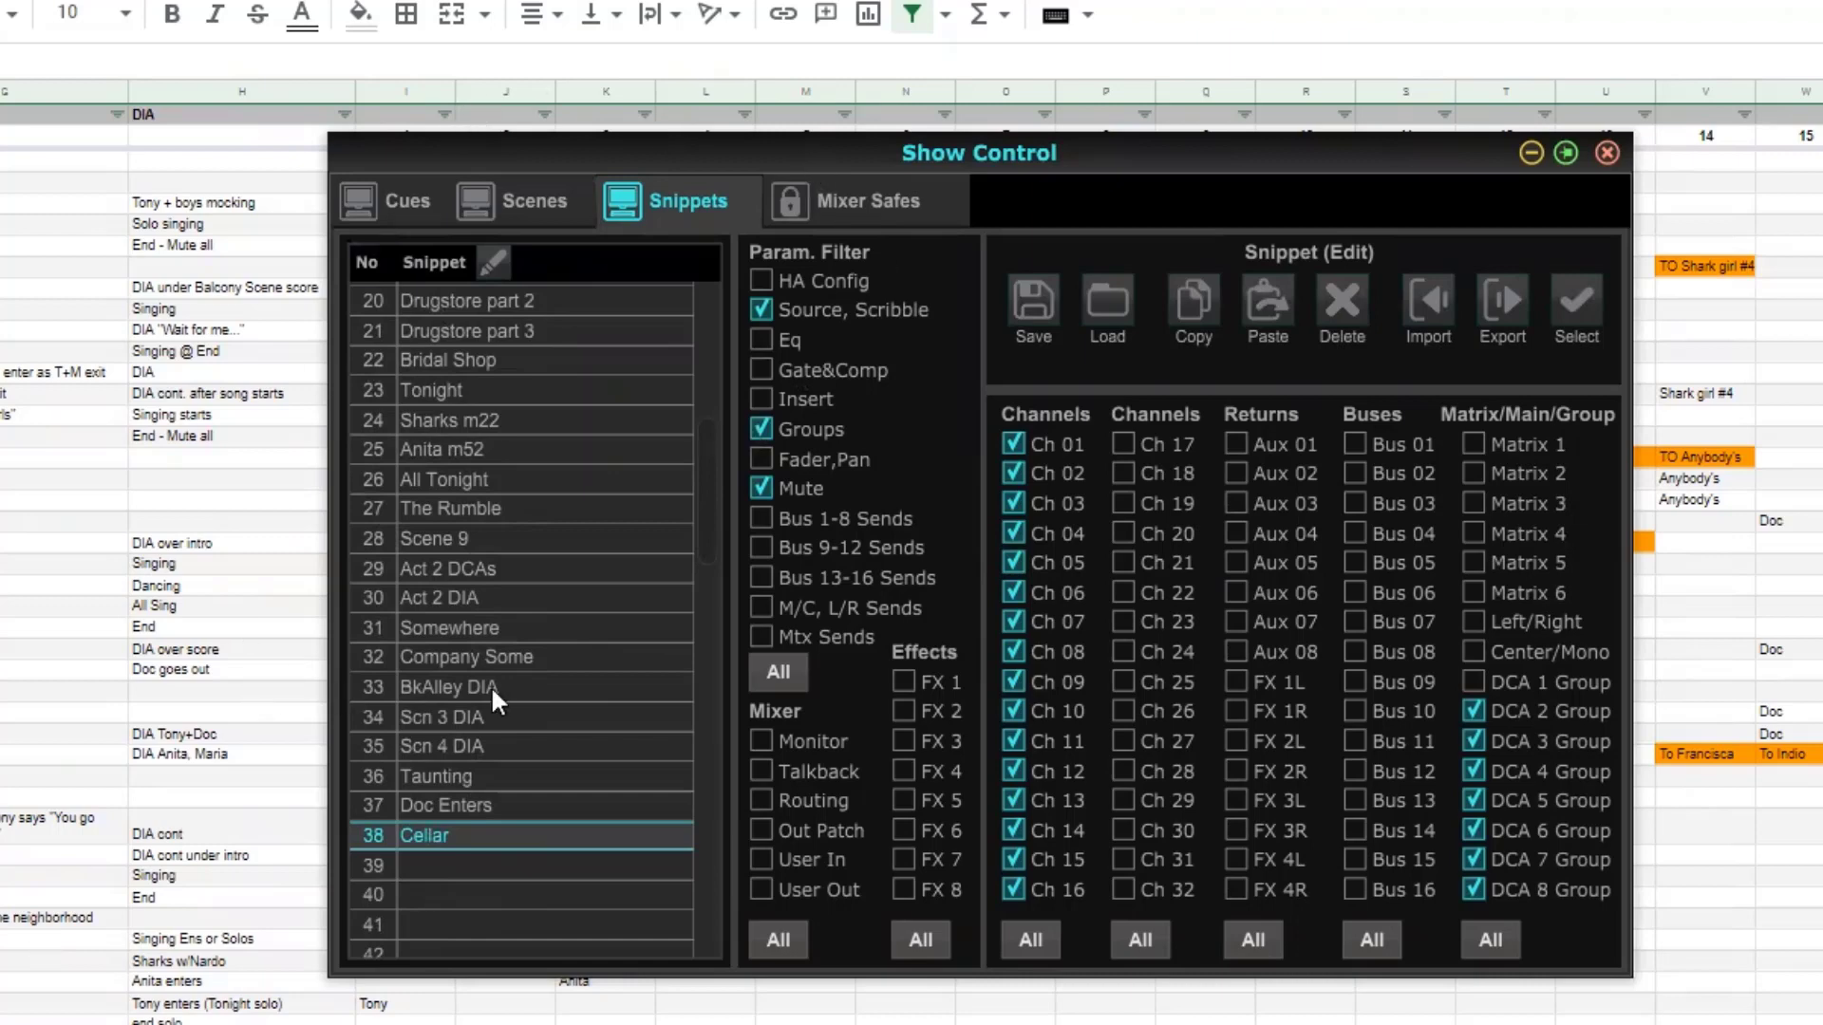
Compare the opening rows of the cue sheet with the snippet list and select the Prologue snippet.
scroll(493, 693, up, 7)
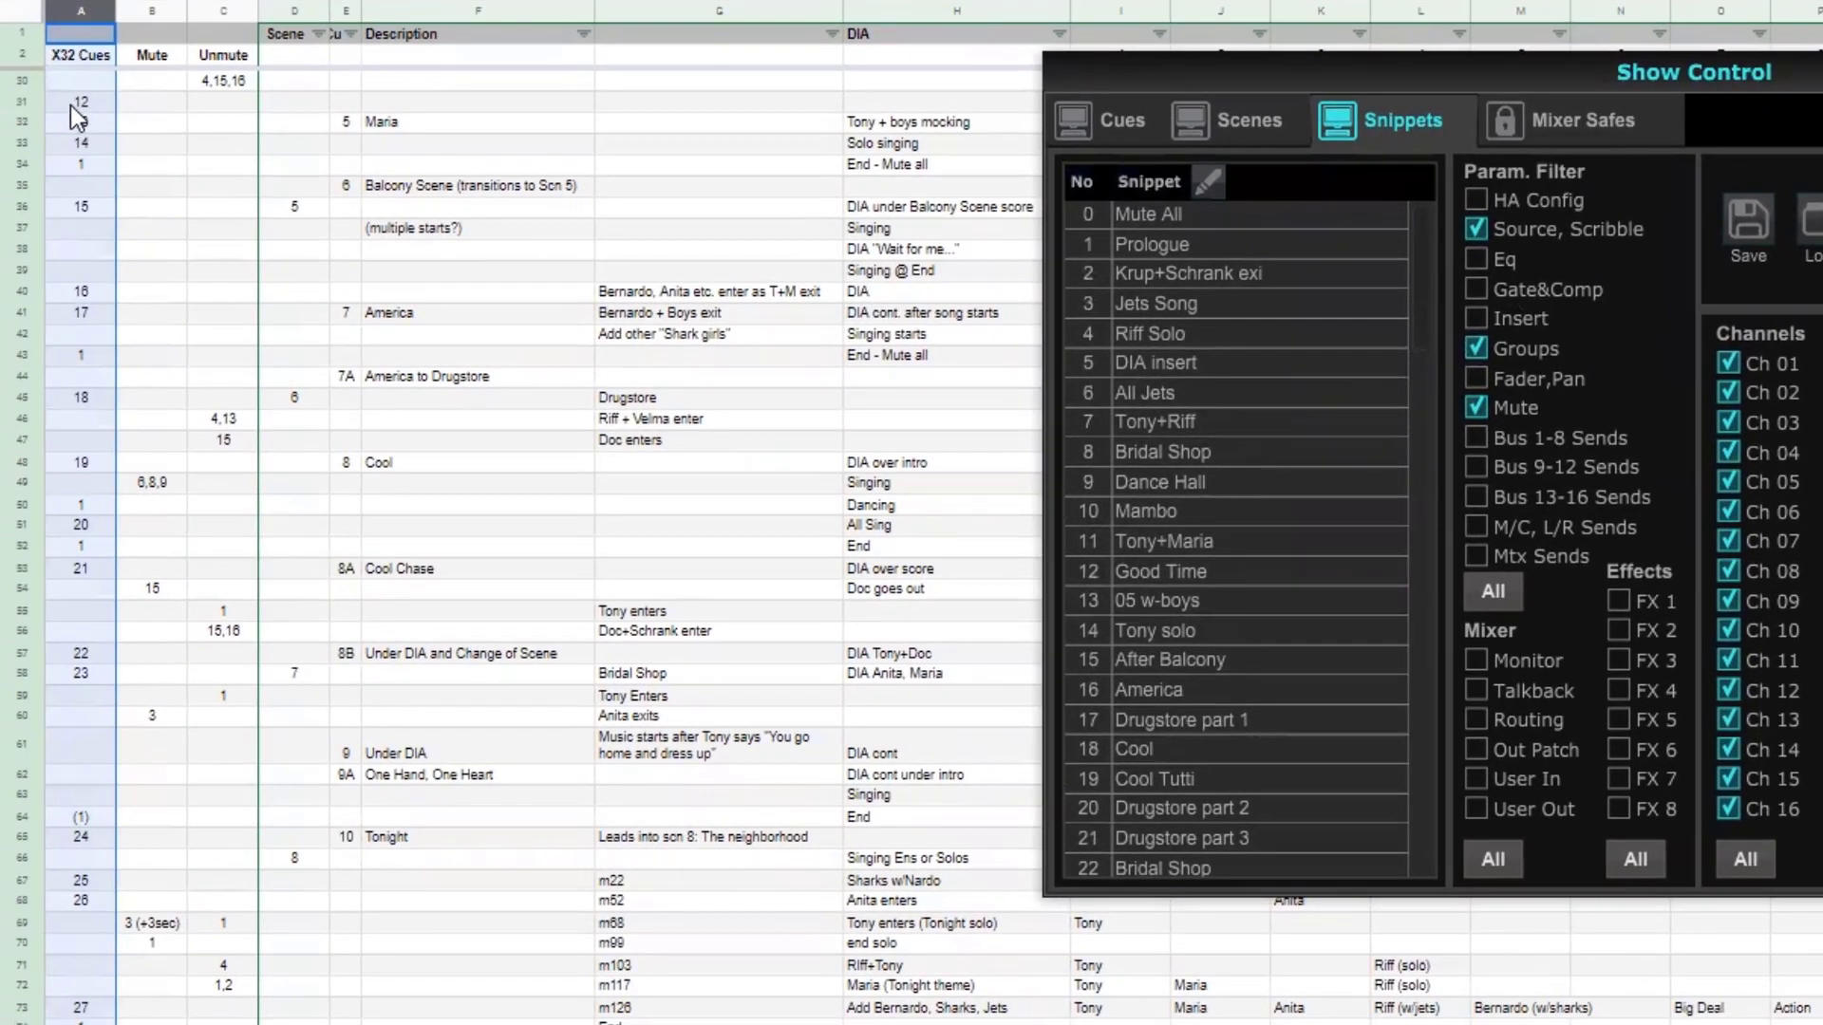
scroll(95, 163, up, 6)
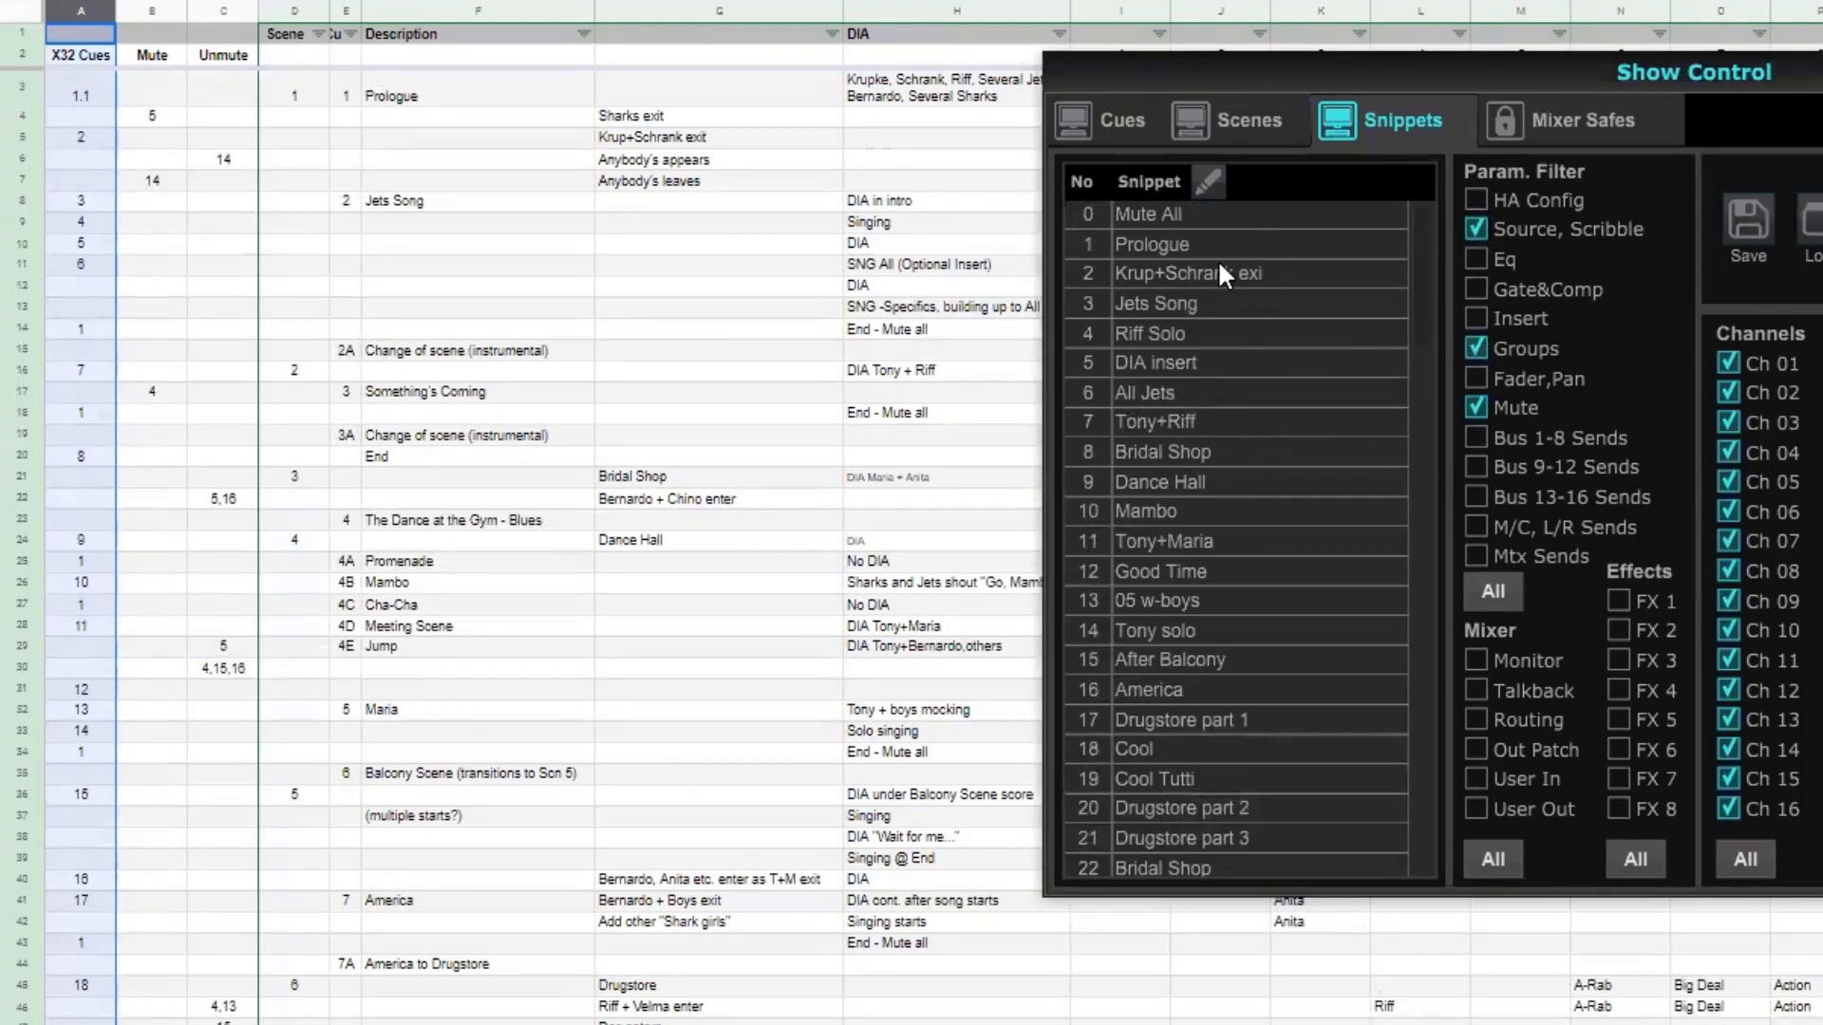
click(1139, 243)
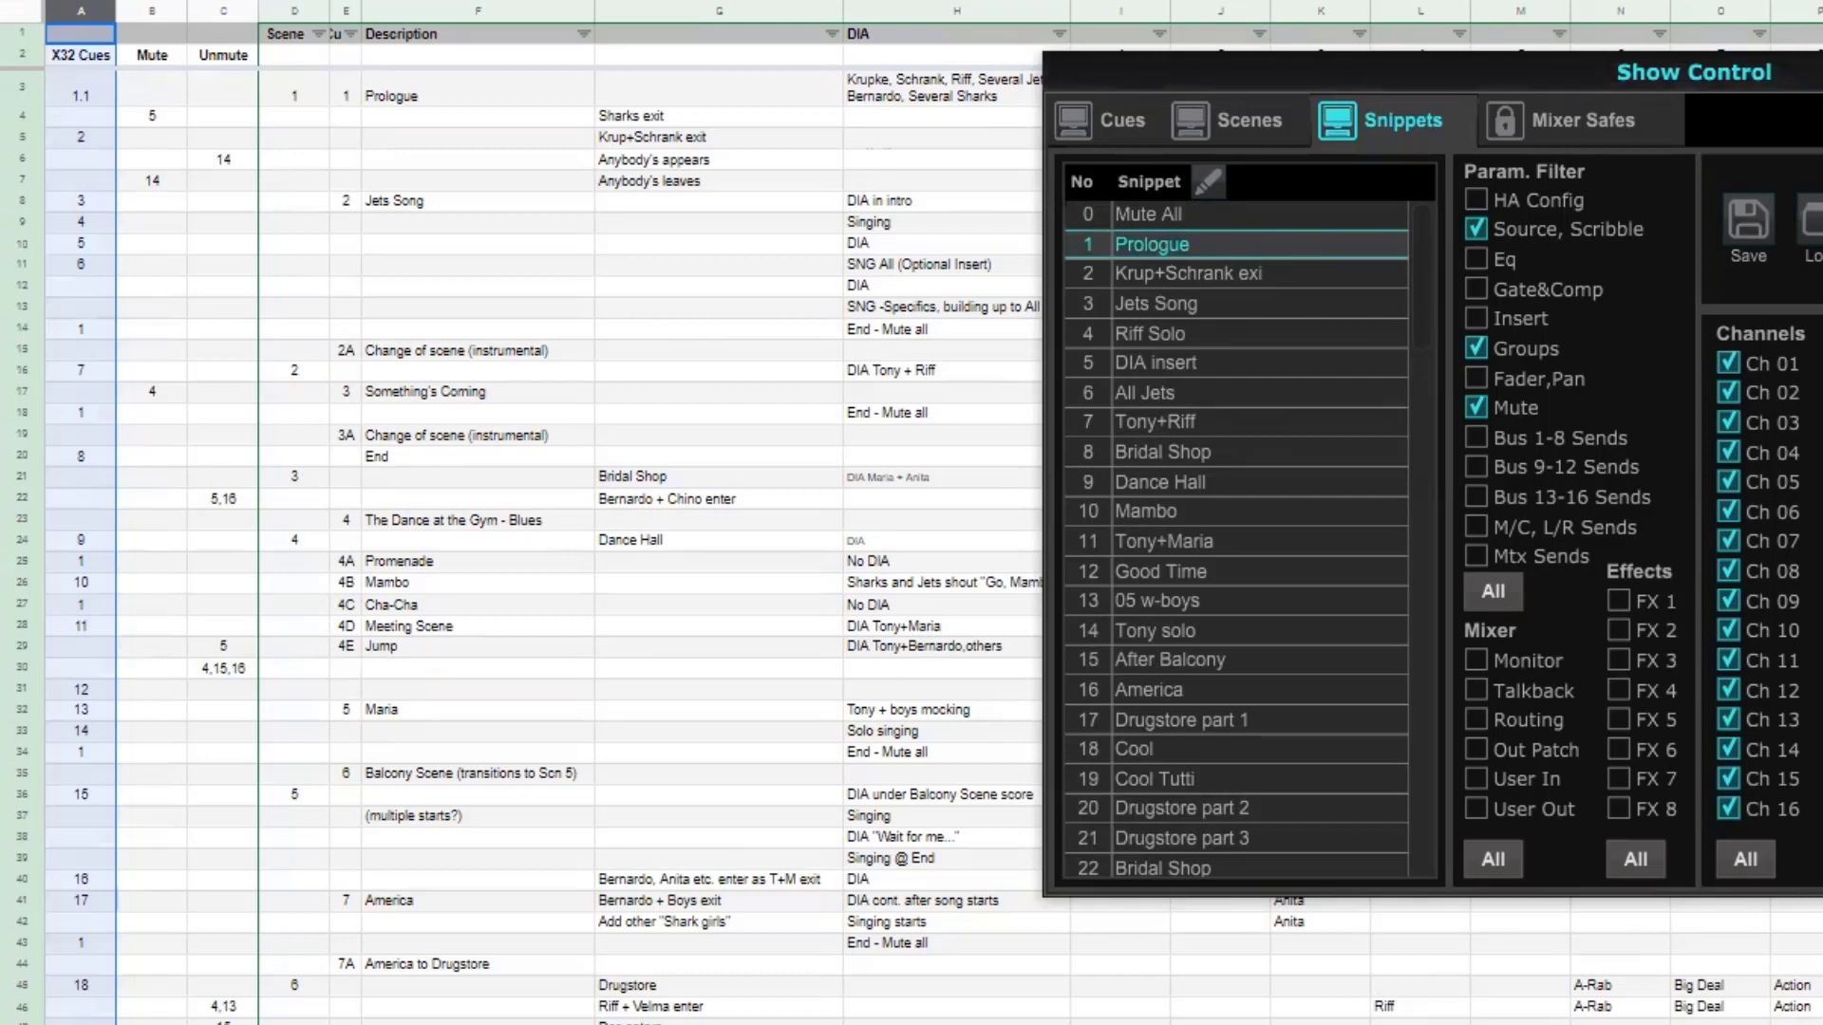
Switch to the X32-Edit mixer and position the Show Control window beside its channel faders.
key(alt+Tab)
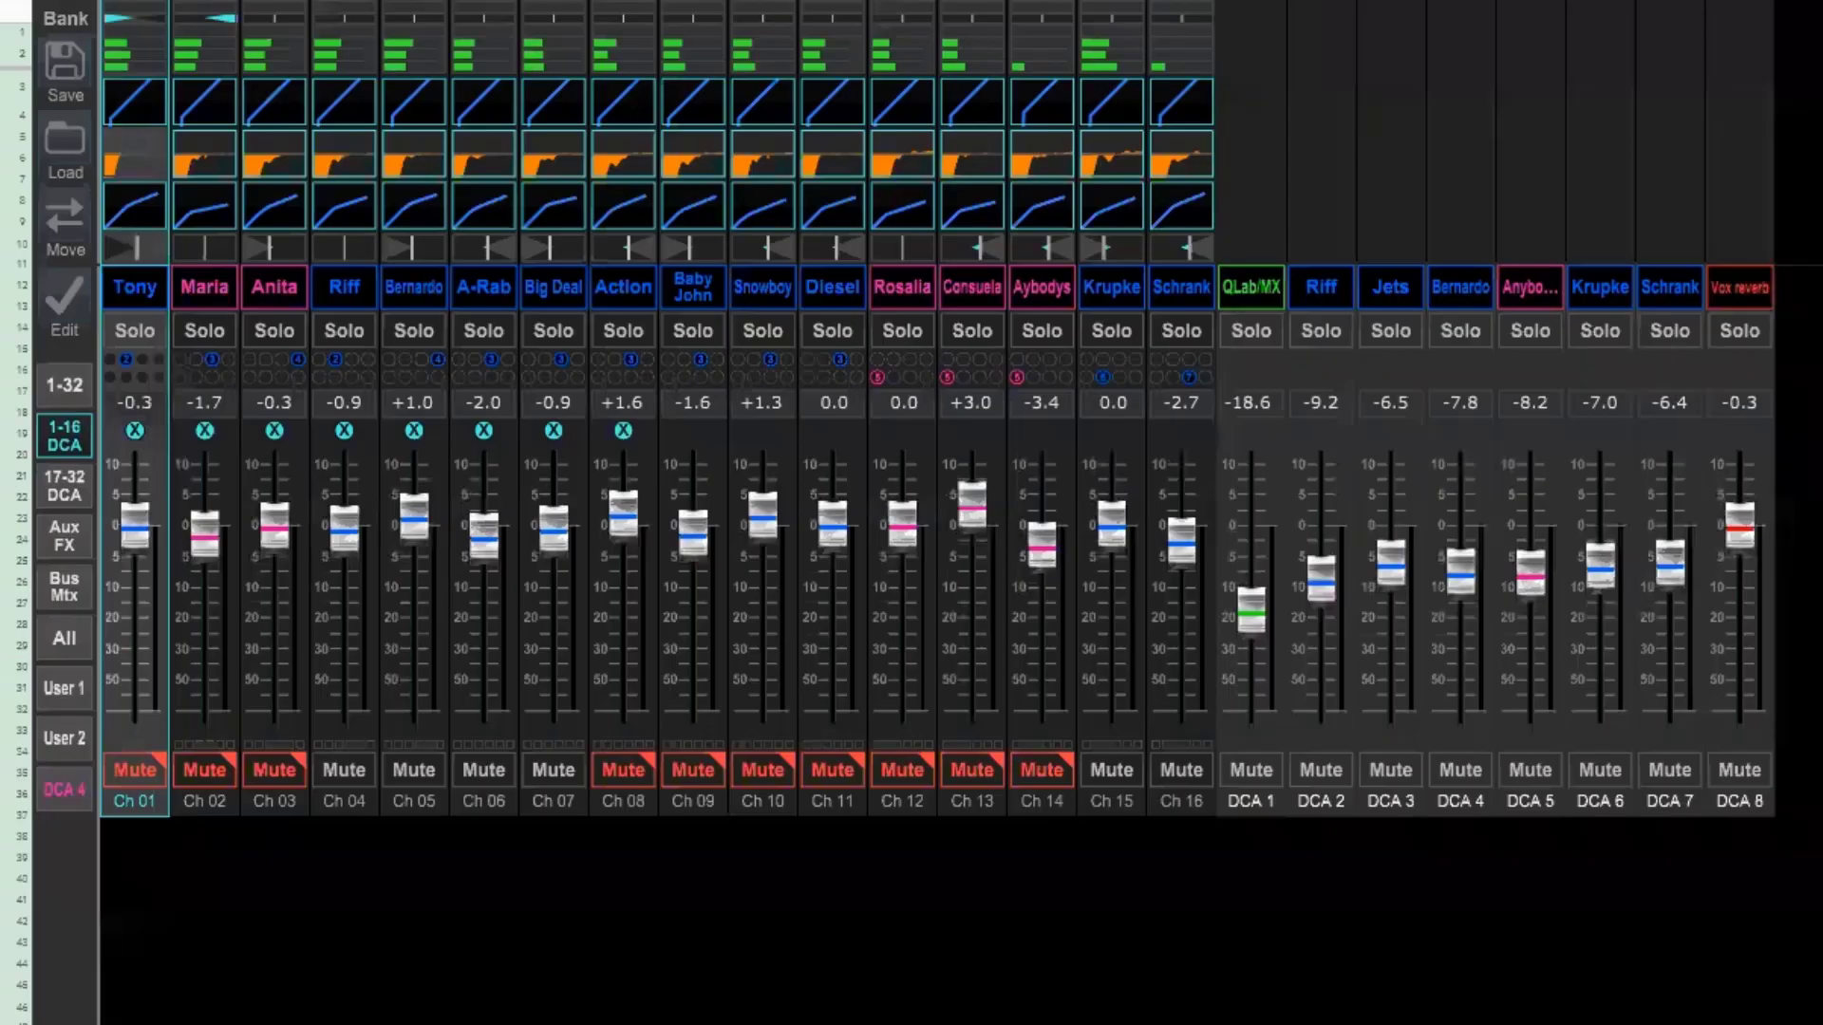
key(alt+Tab)
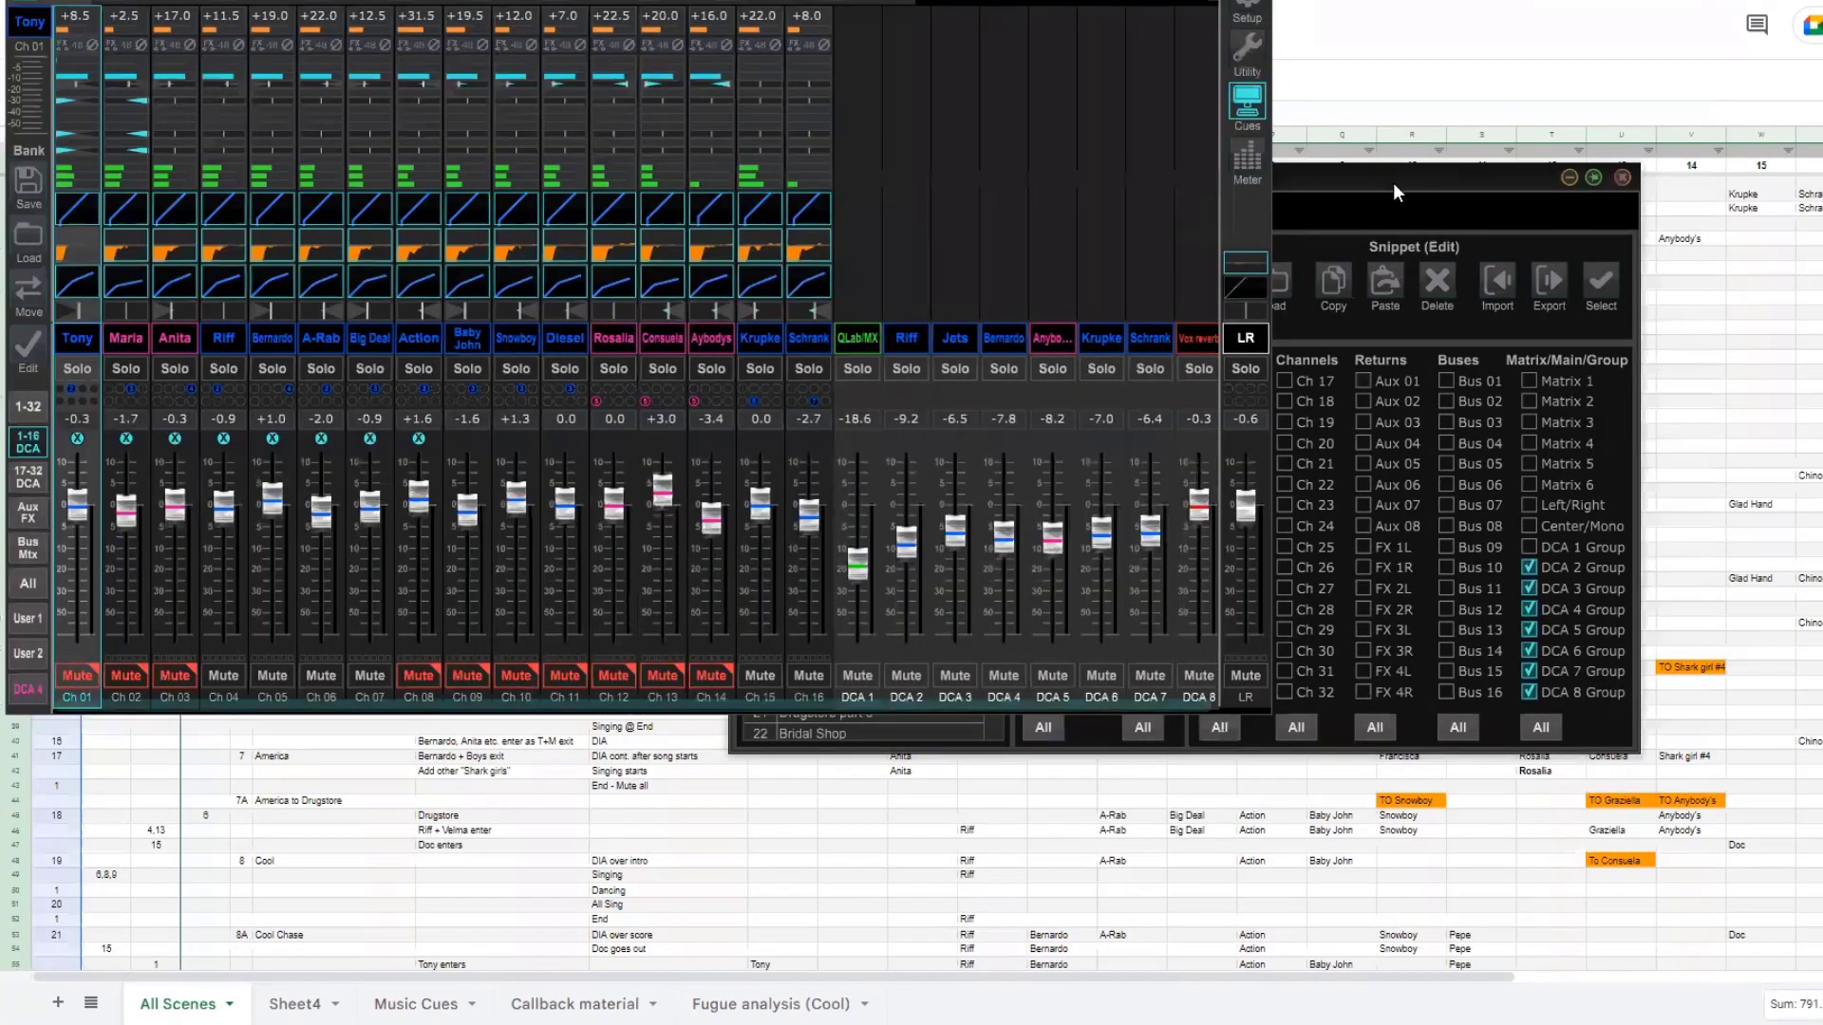
drag(1392, 182, 1789, 449)
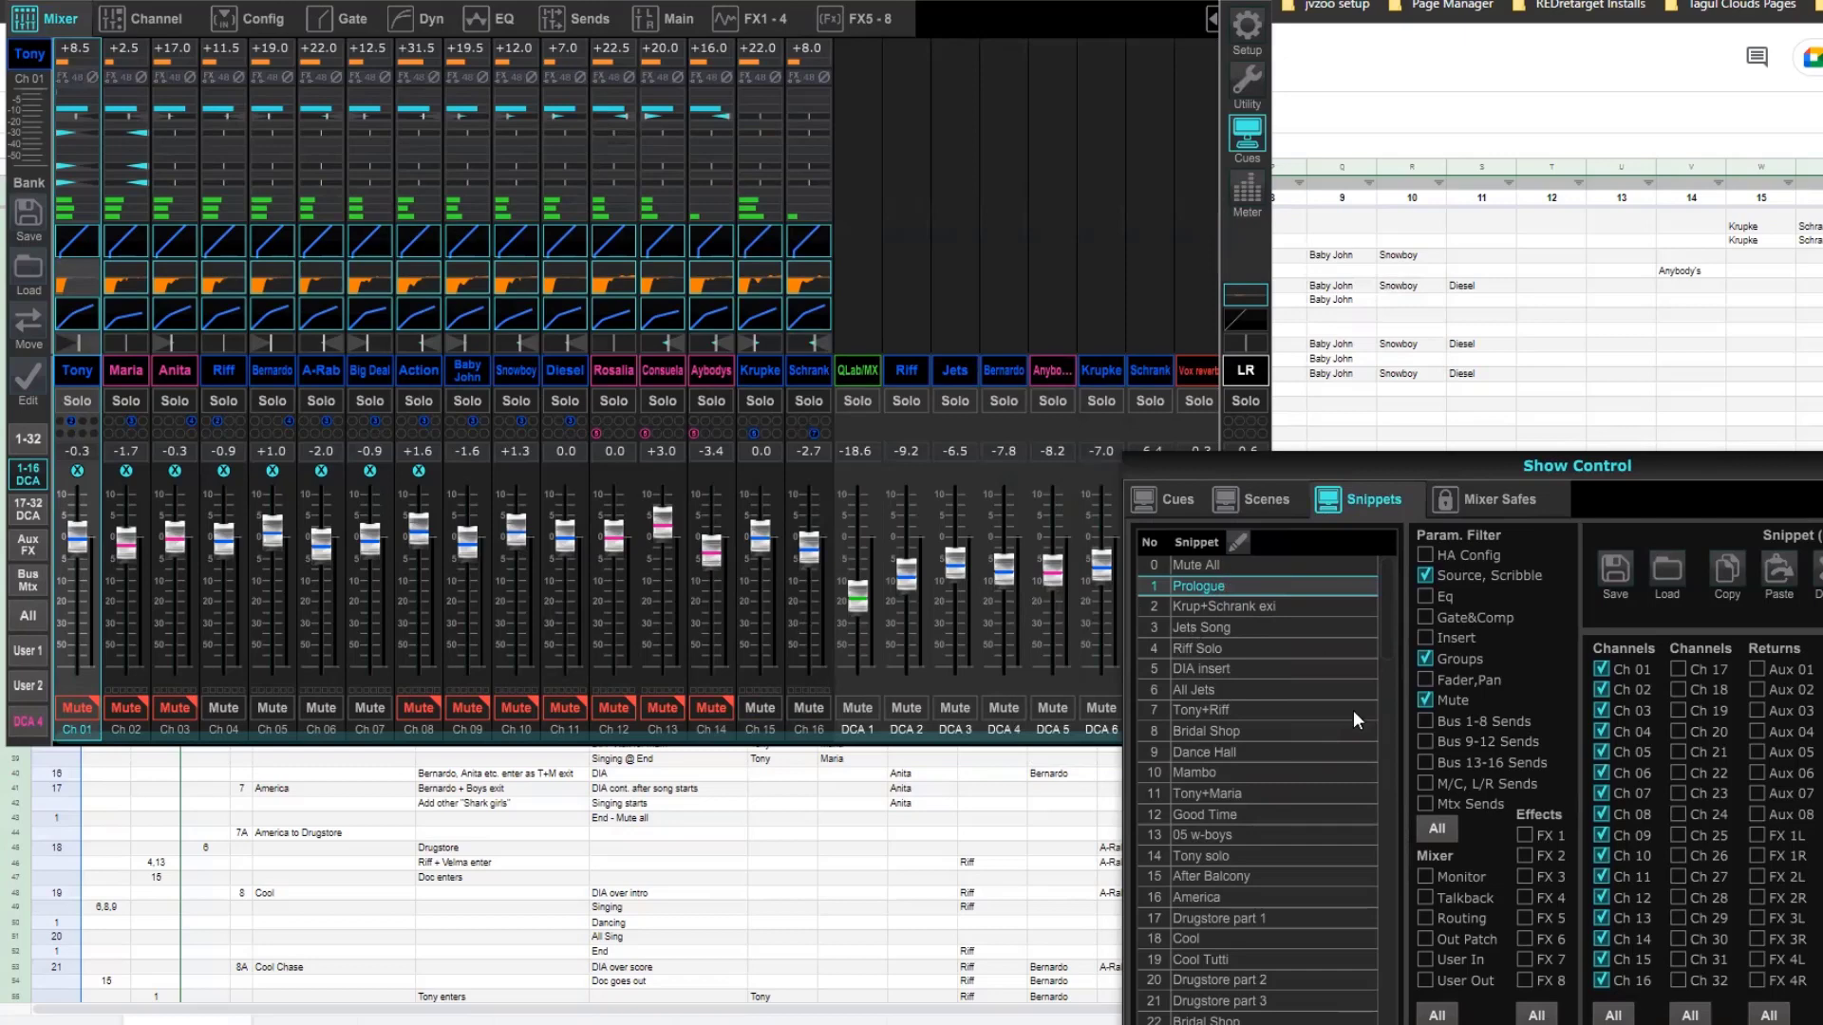
Recall the Cellar snippet, mute channel 15 (Doc) and unmute channel 2 (Maria), and return to Show Control.
scroll(1280, 852, down, 7)
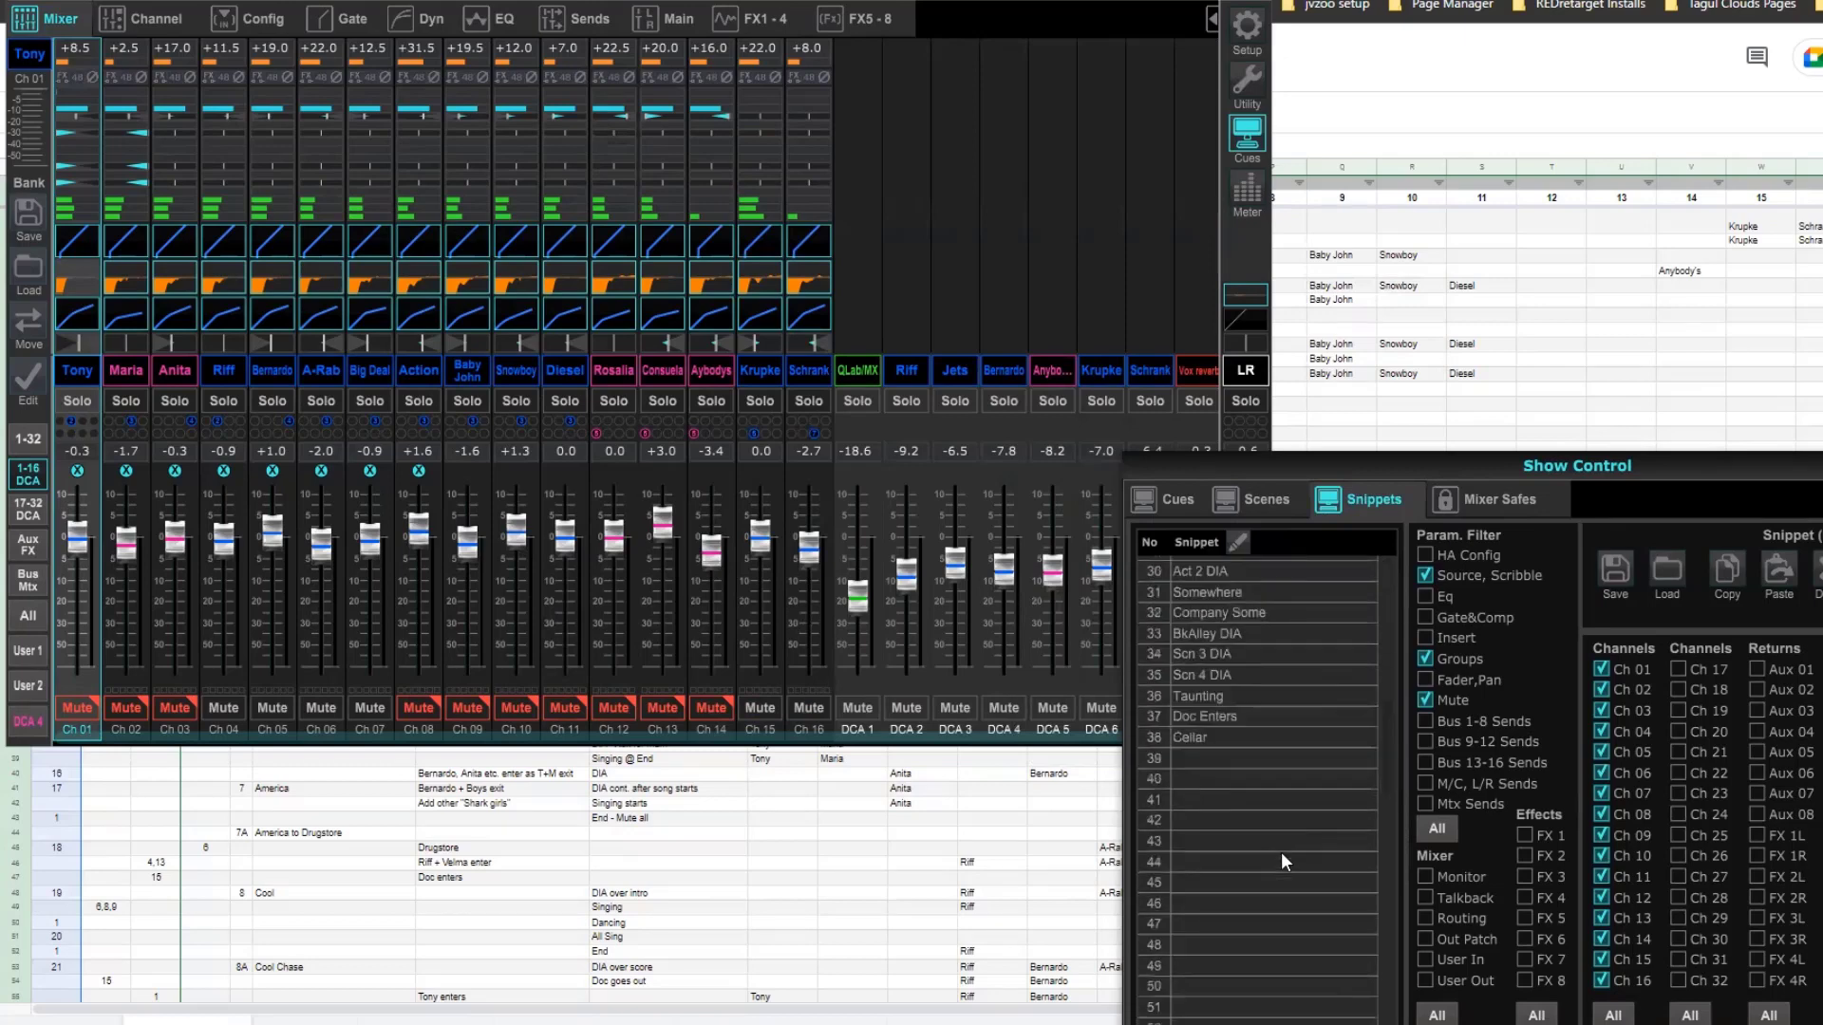
double_click(1202, 934)
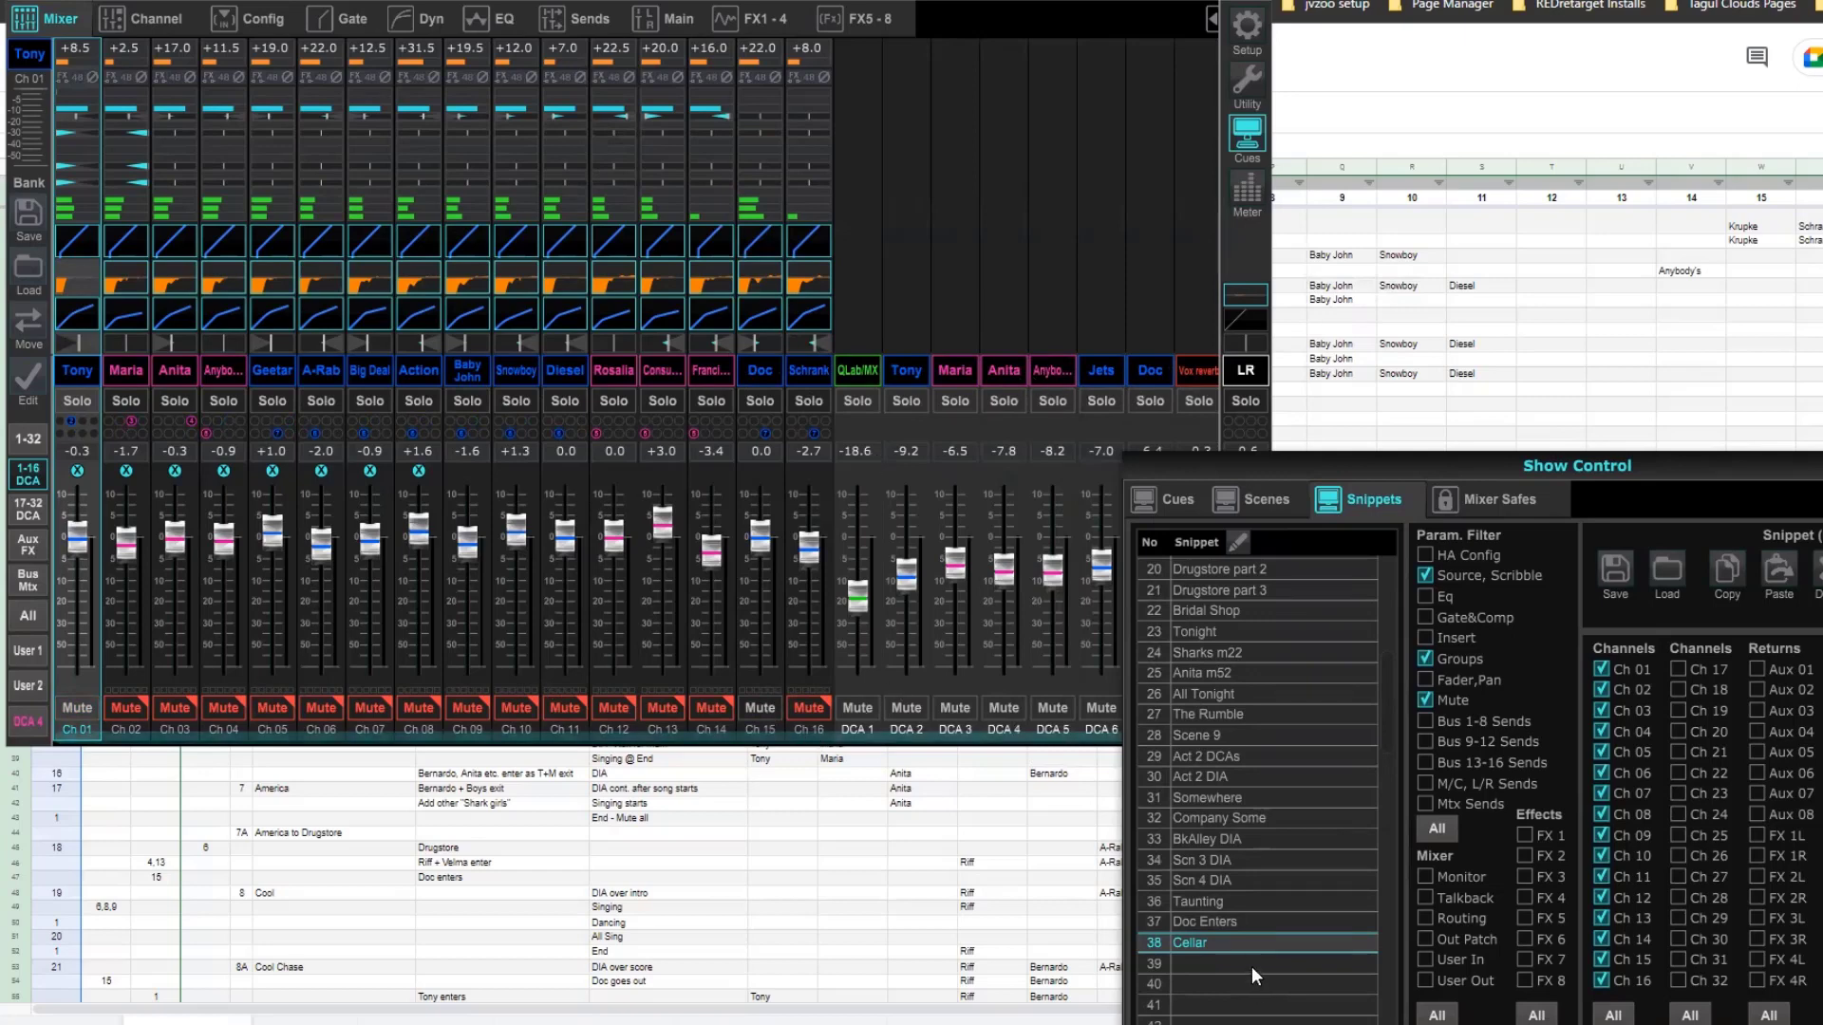
click(758, 707)
click(127, 707)
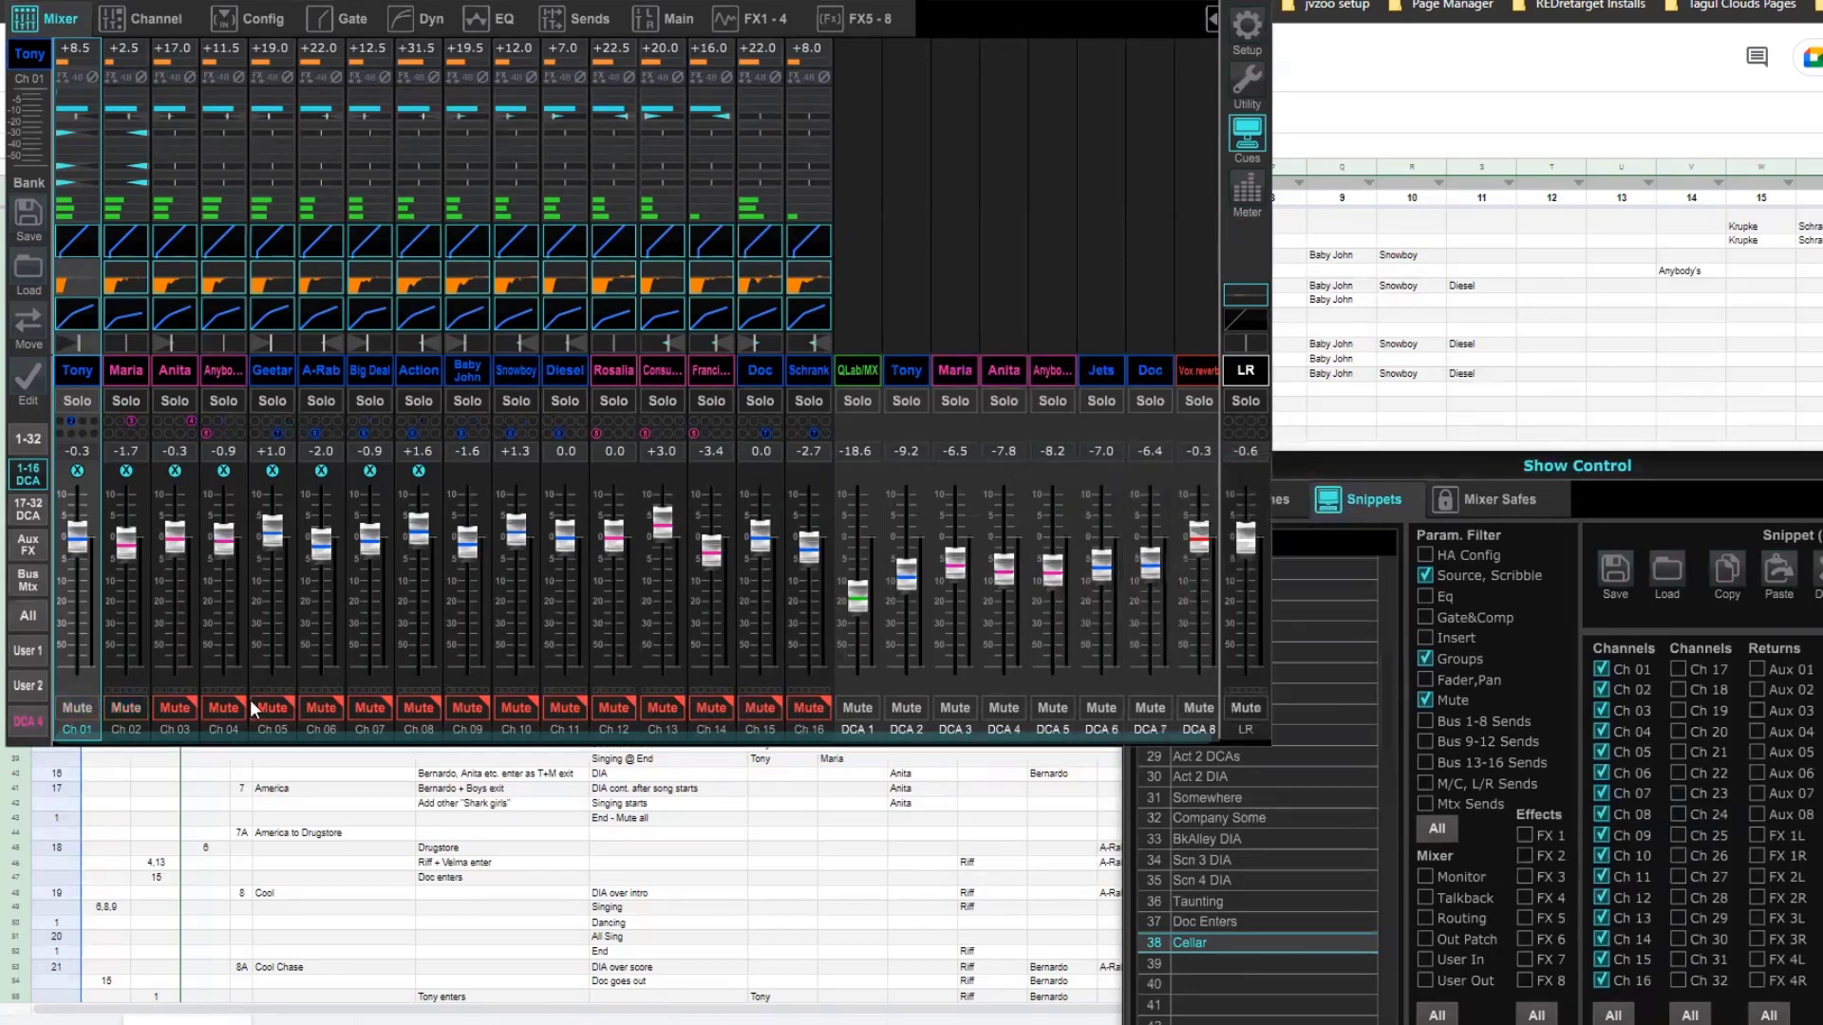
click(1438, 468)
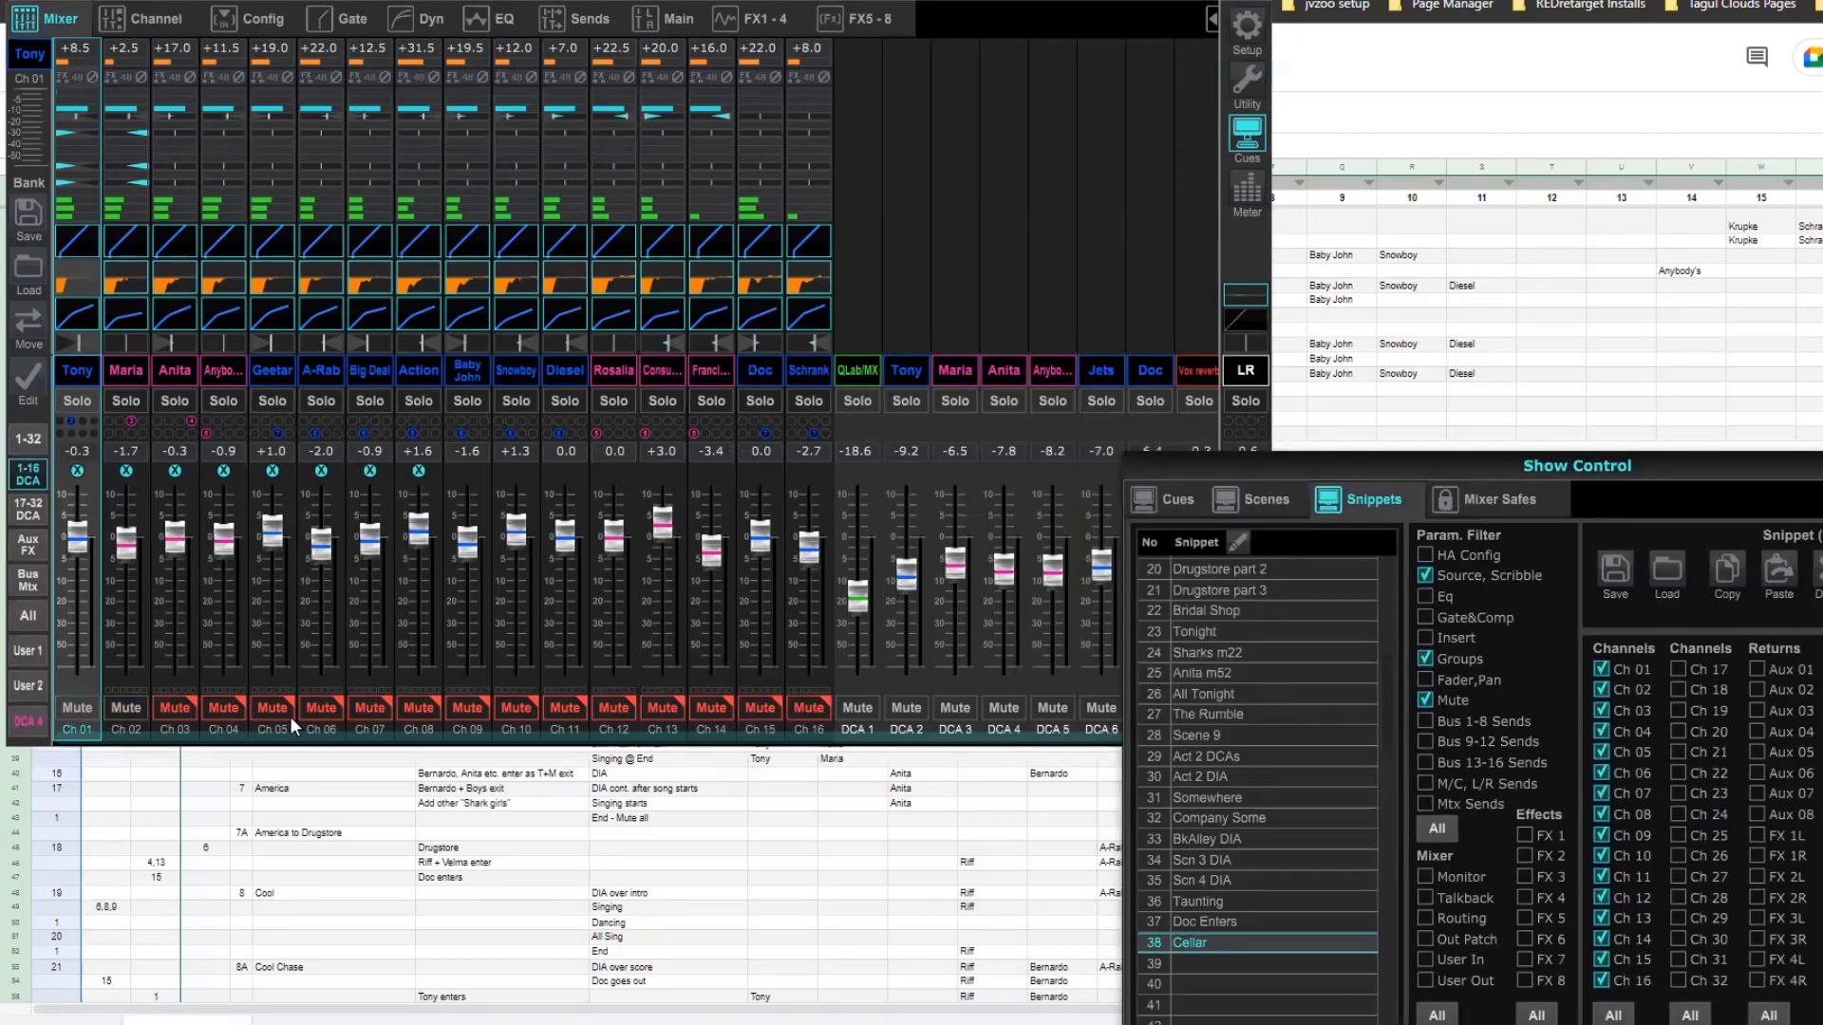
Unmute channel 6 (A-Rab) and save the mixer state to slot 39 as a snippet named "New snippet".
click(334, 707)
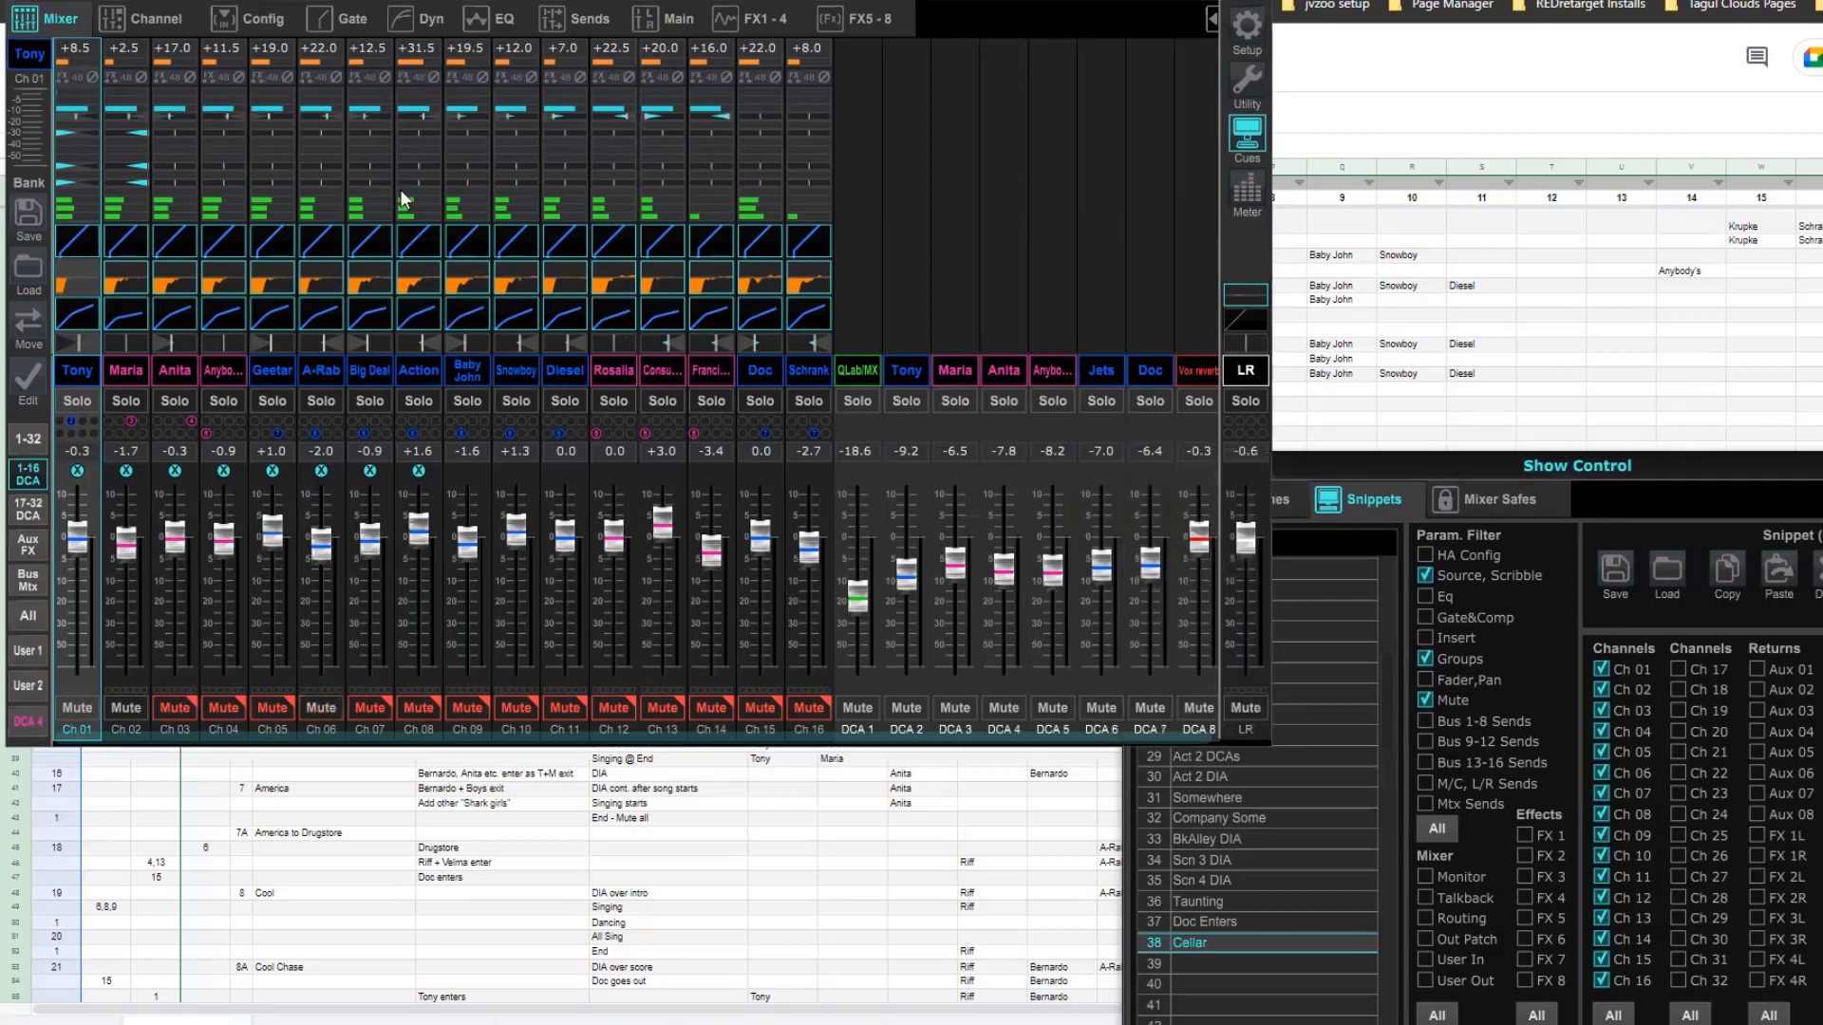
click(1353, 473)
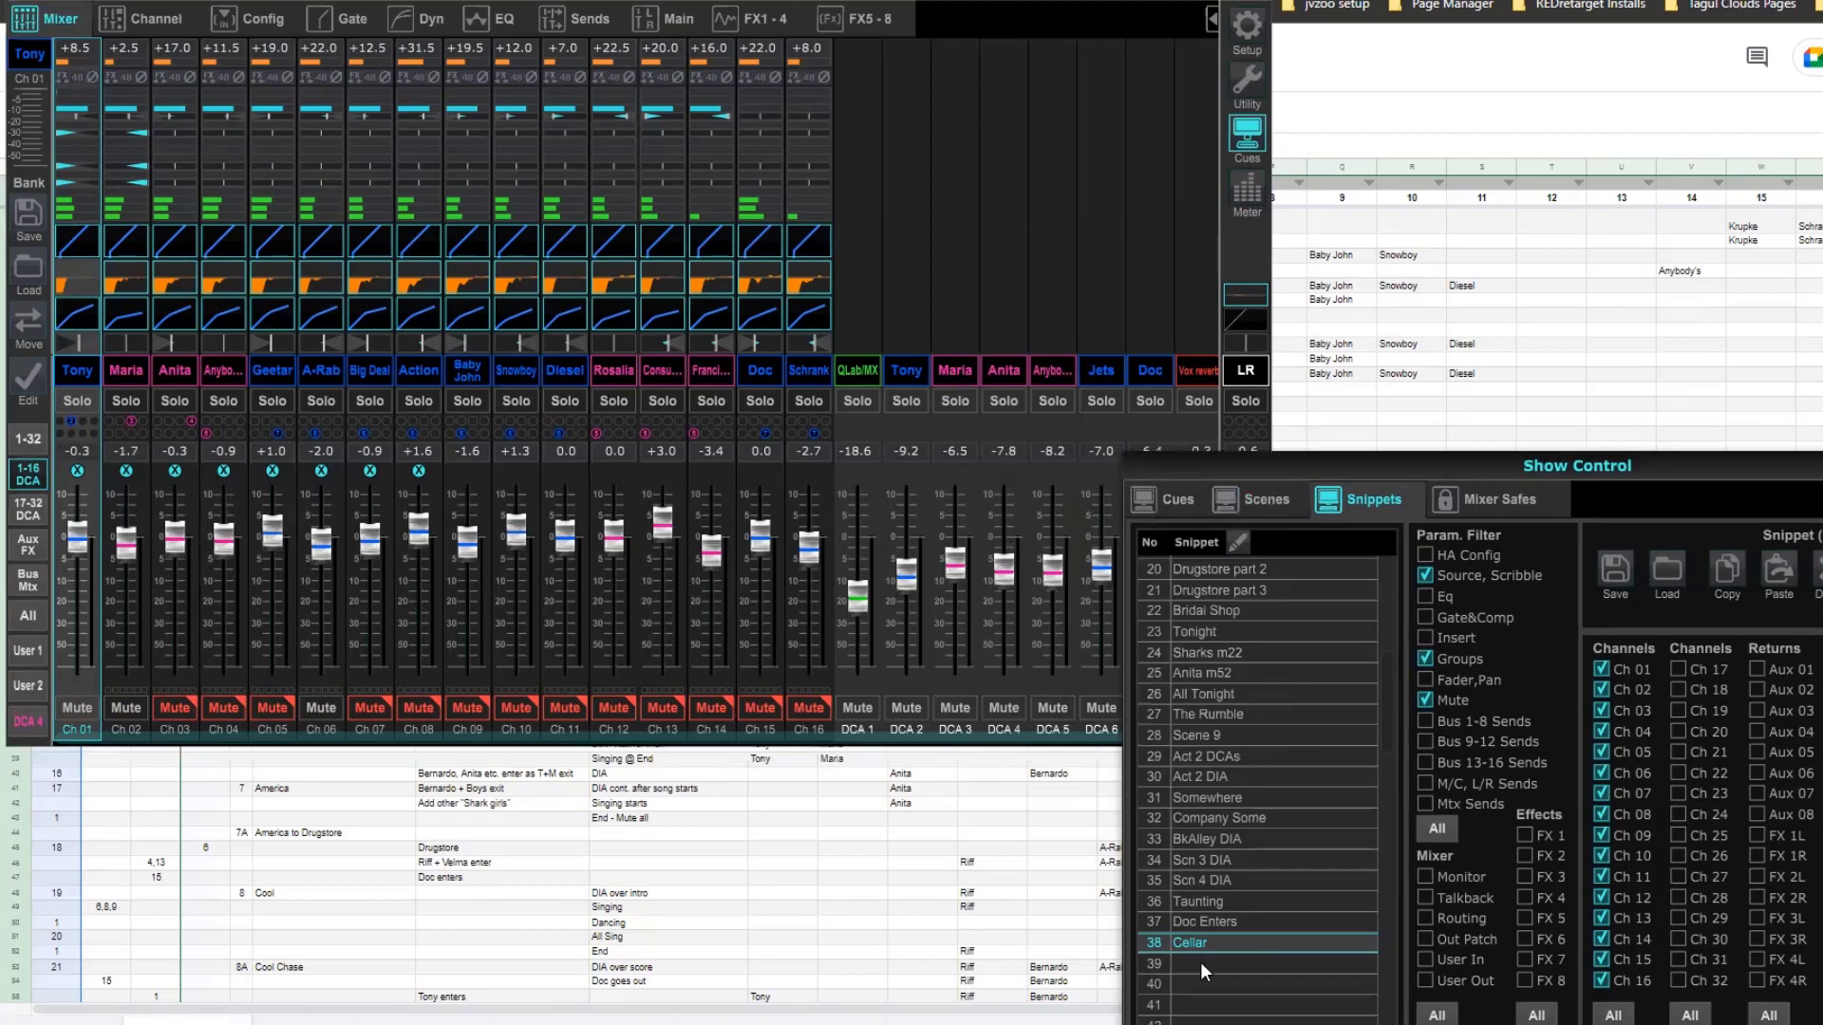
double_click(1200, 961)
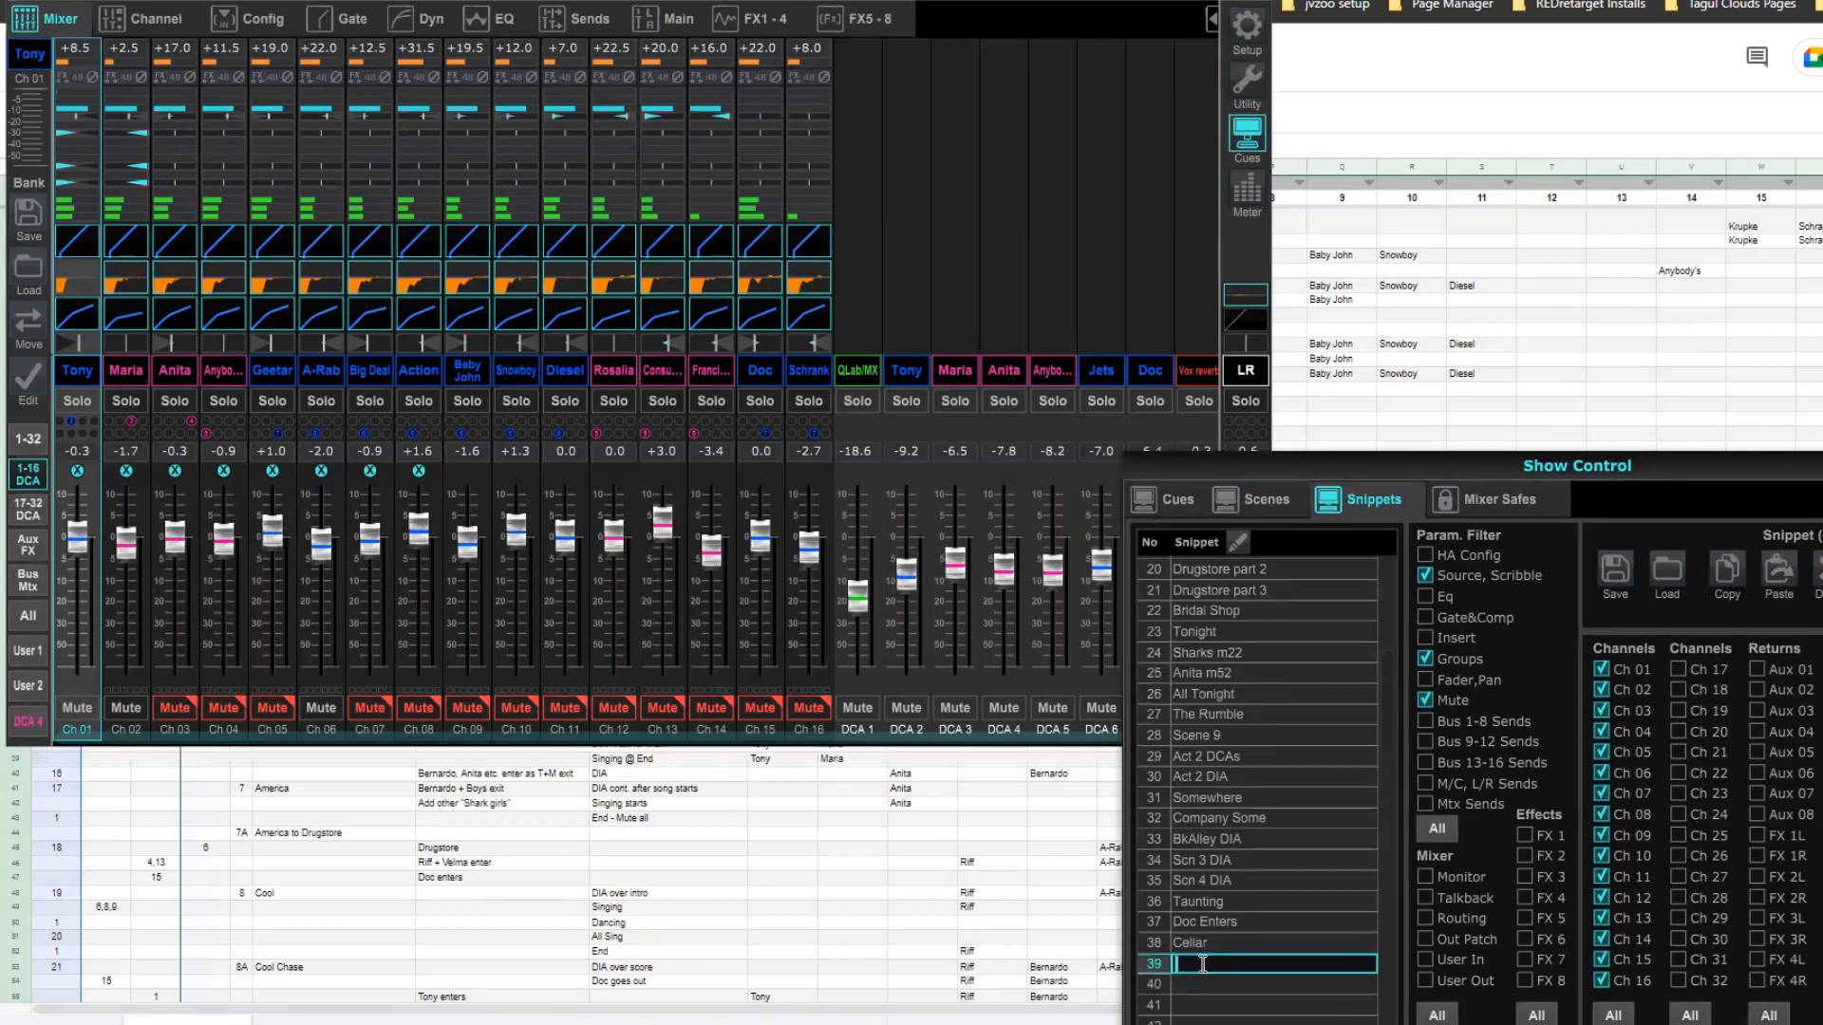
text(New snippet)
key(Return)
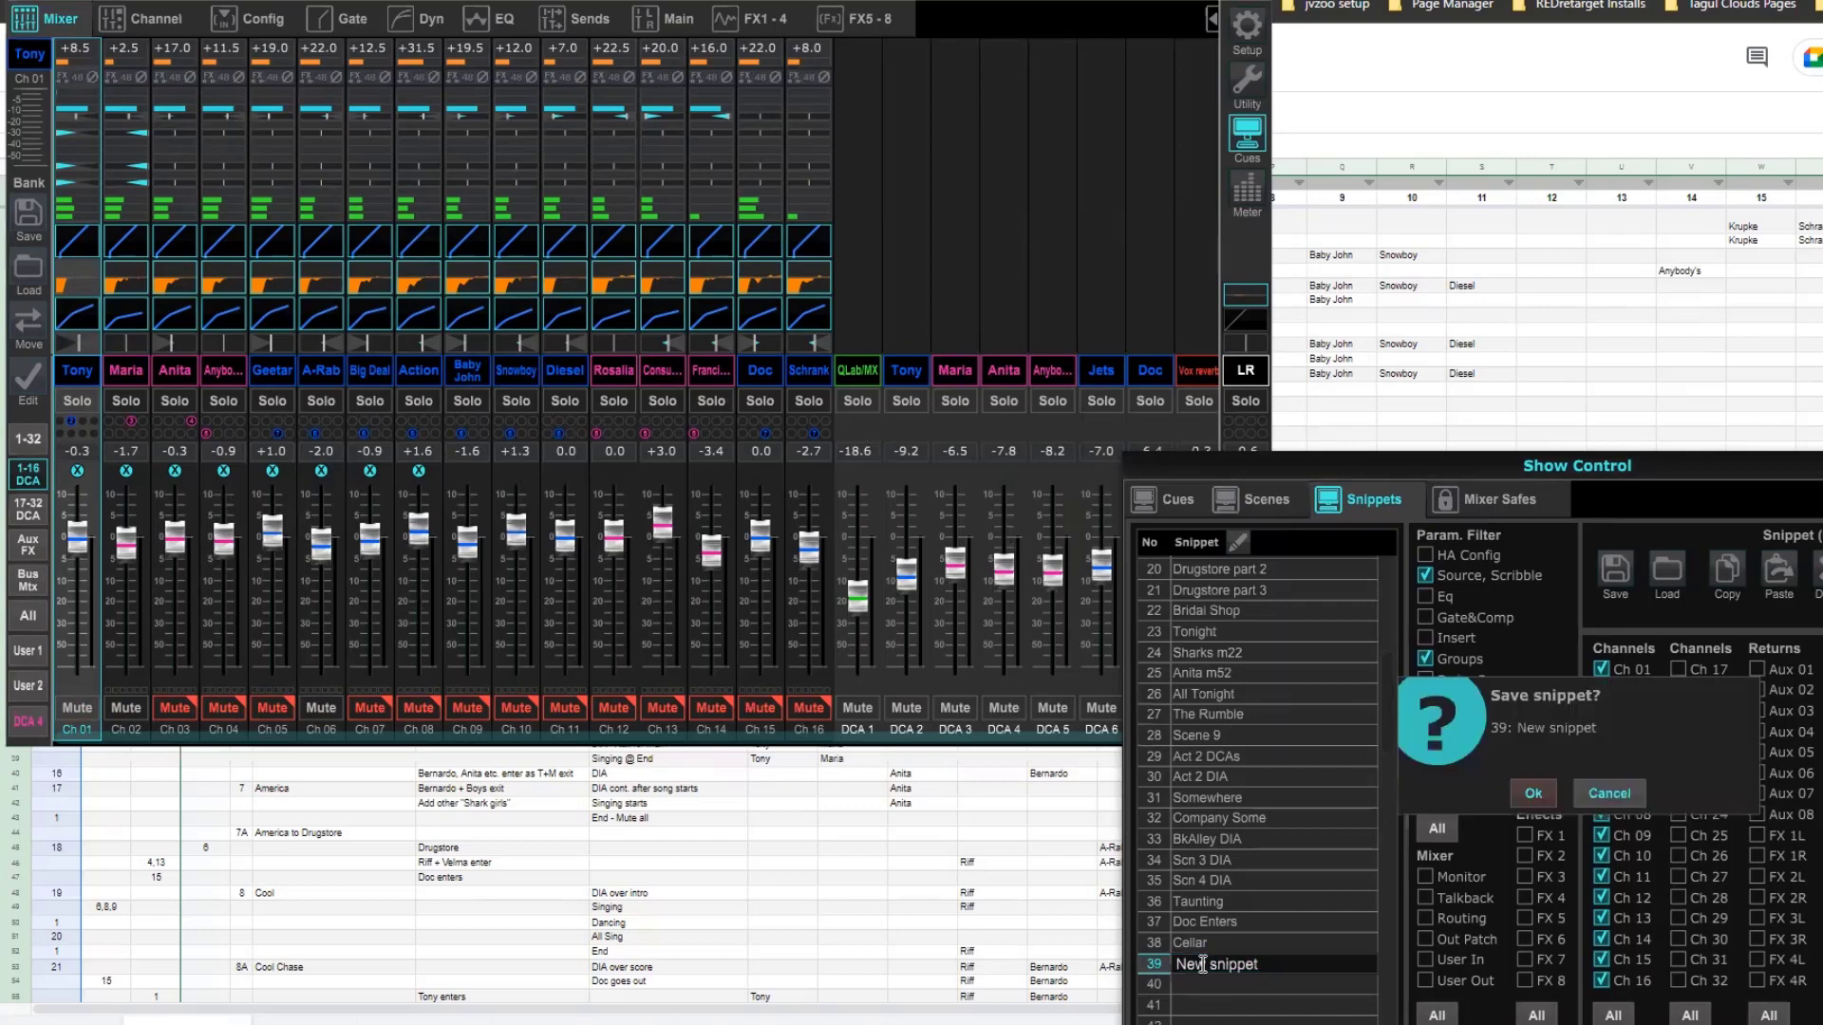
click(1533, 794)
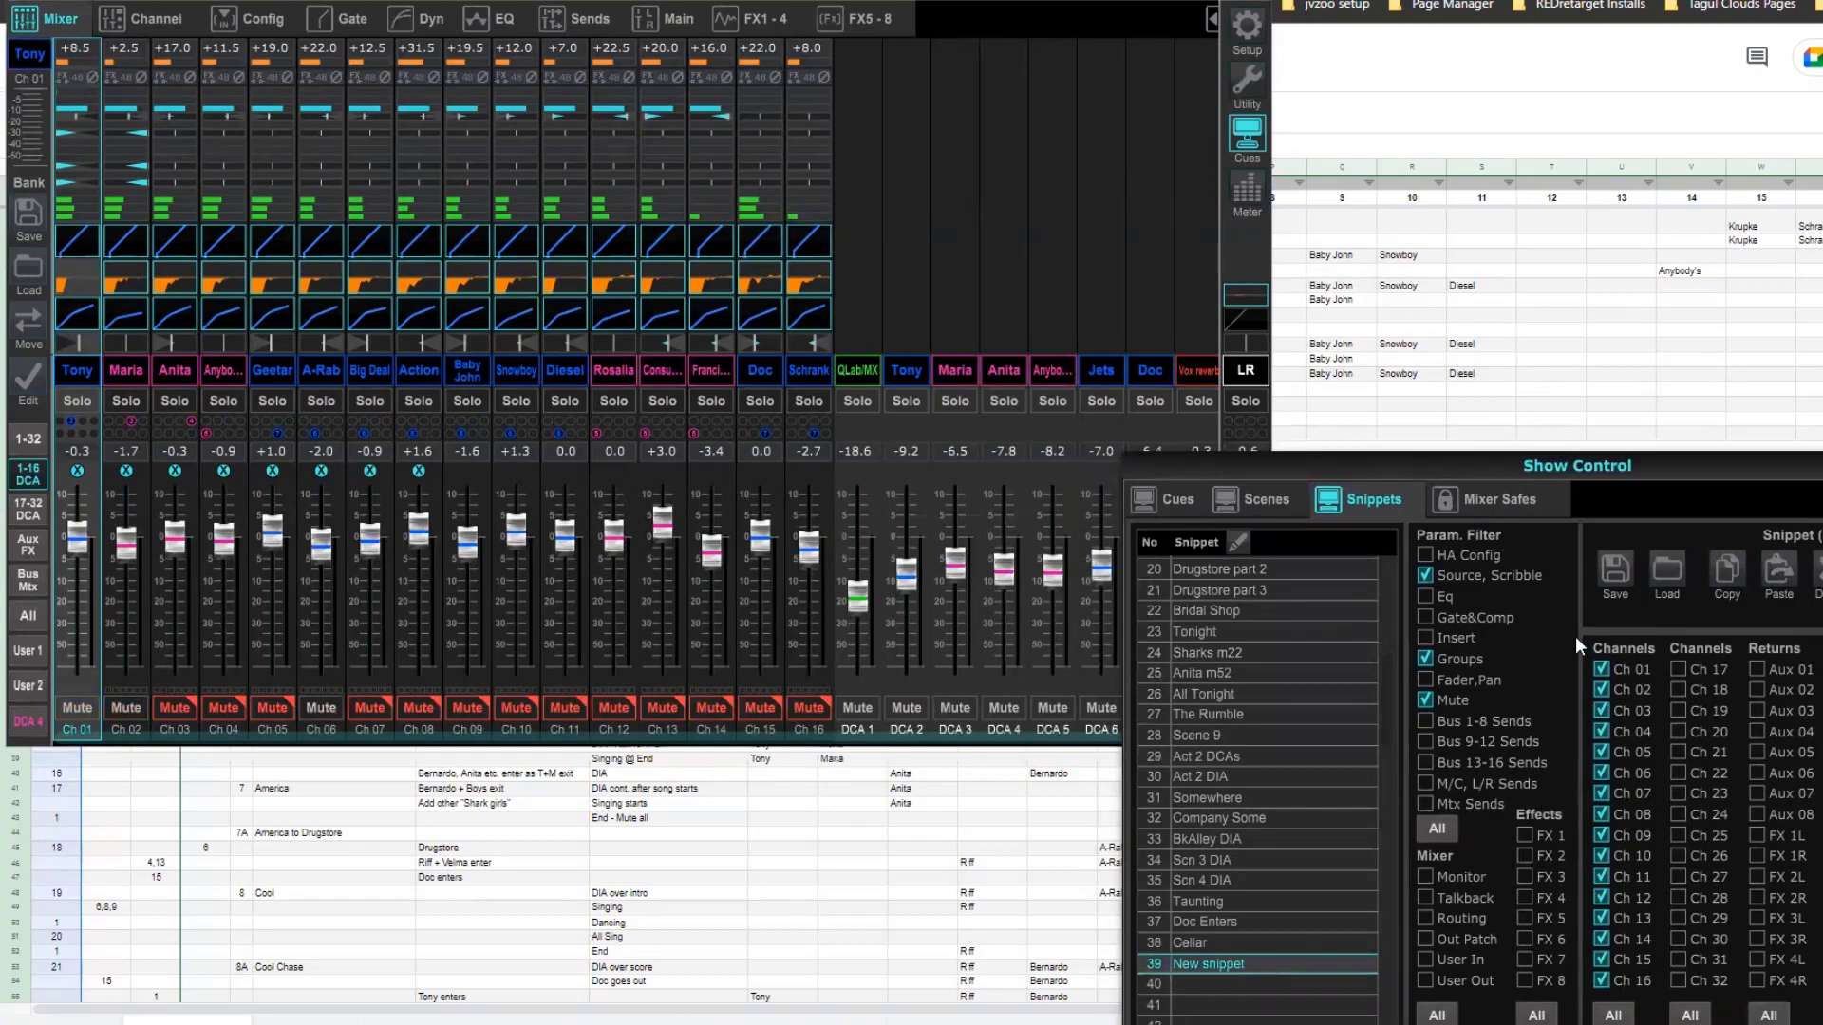
Move the Show Control window higher, check the mixer's channels and DCAs, and return to the snippet list.
drag(1640, 456, 1692, 237)
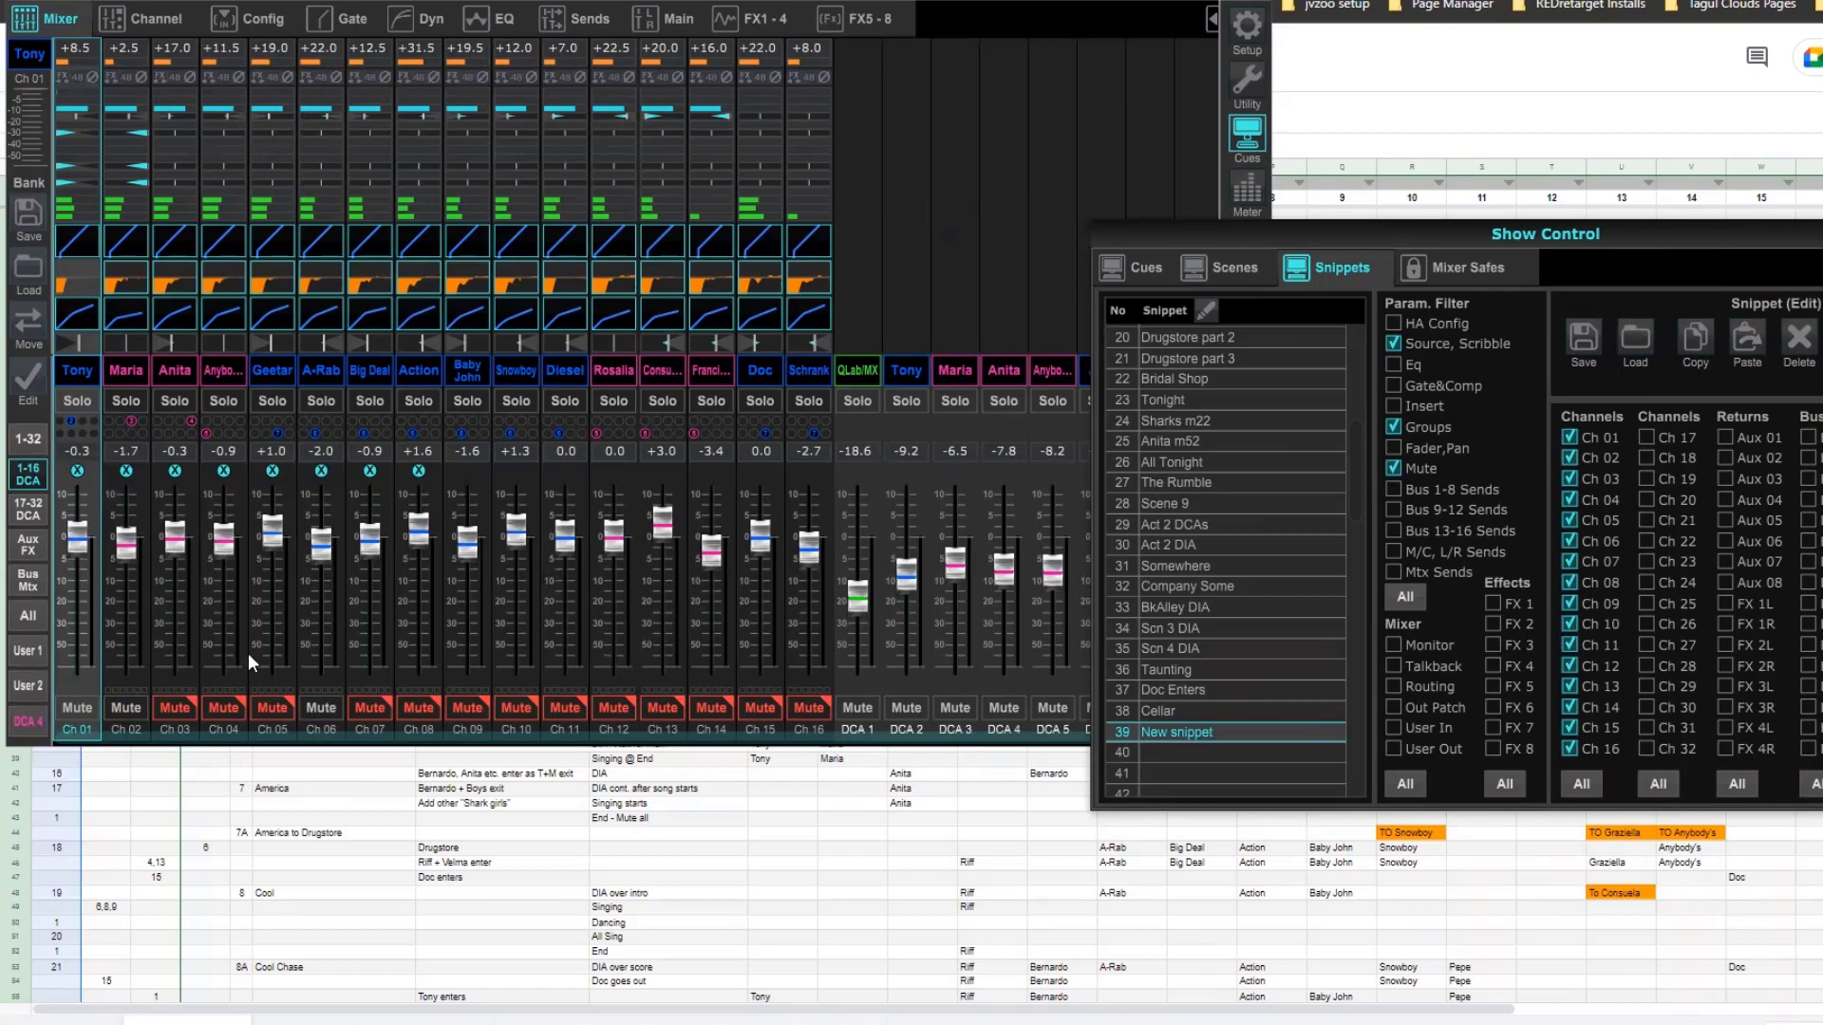
click(1206, 37)
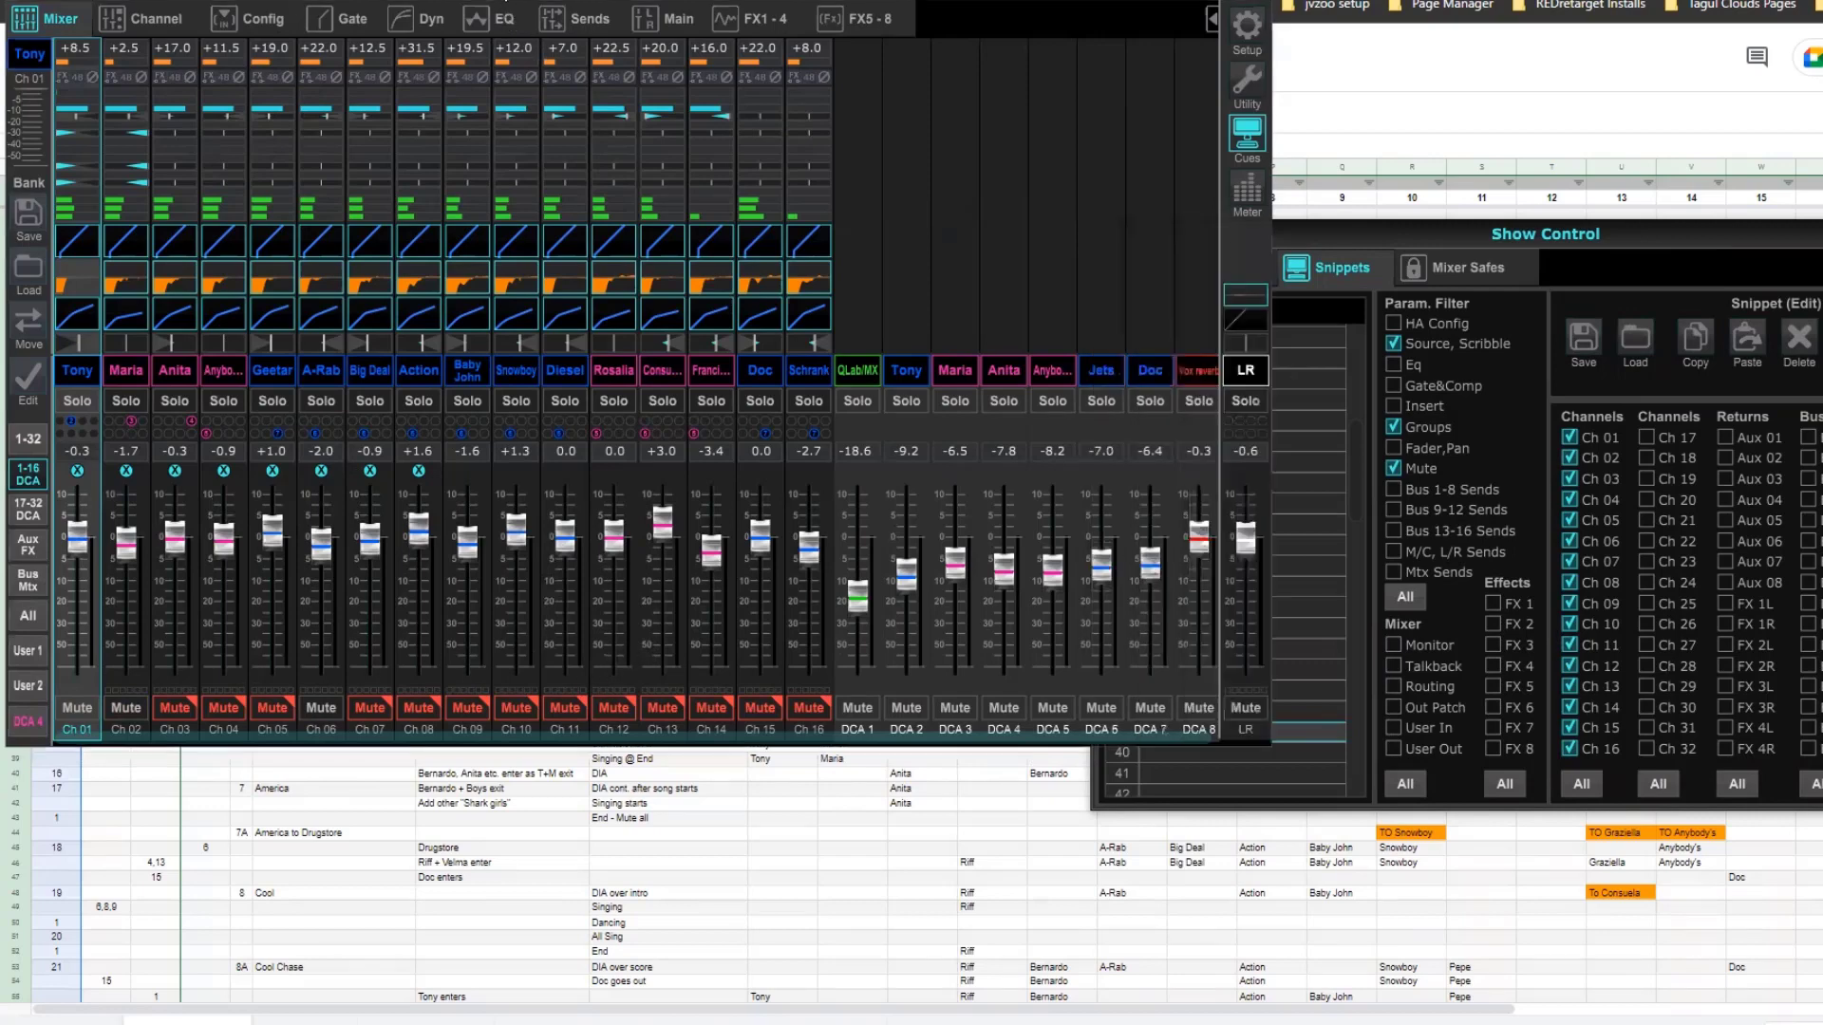
click(1347, 224)
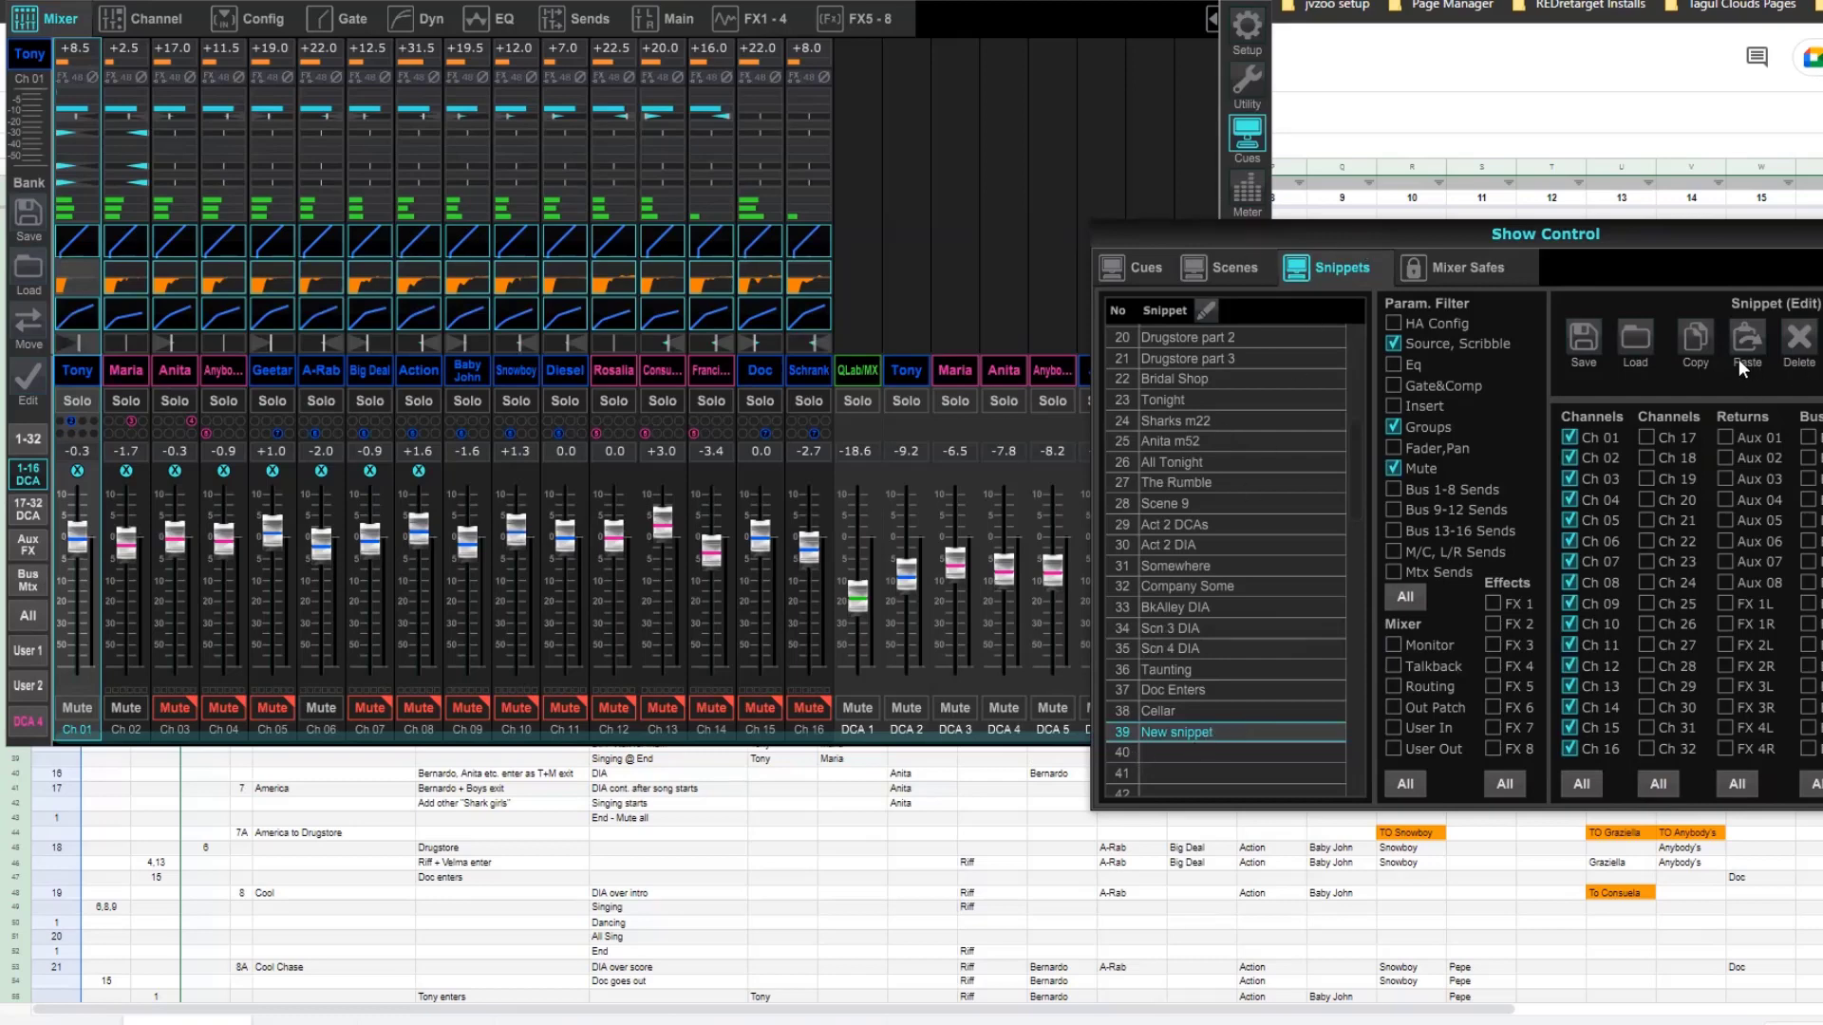
Delete the snippet "New snippet" from slot 39 and select the Doc Enters snippet.
click(1783, 342)
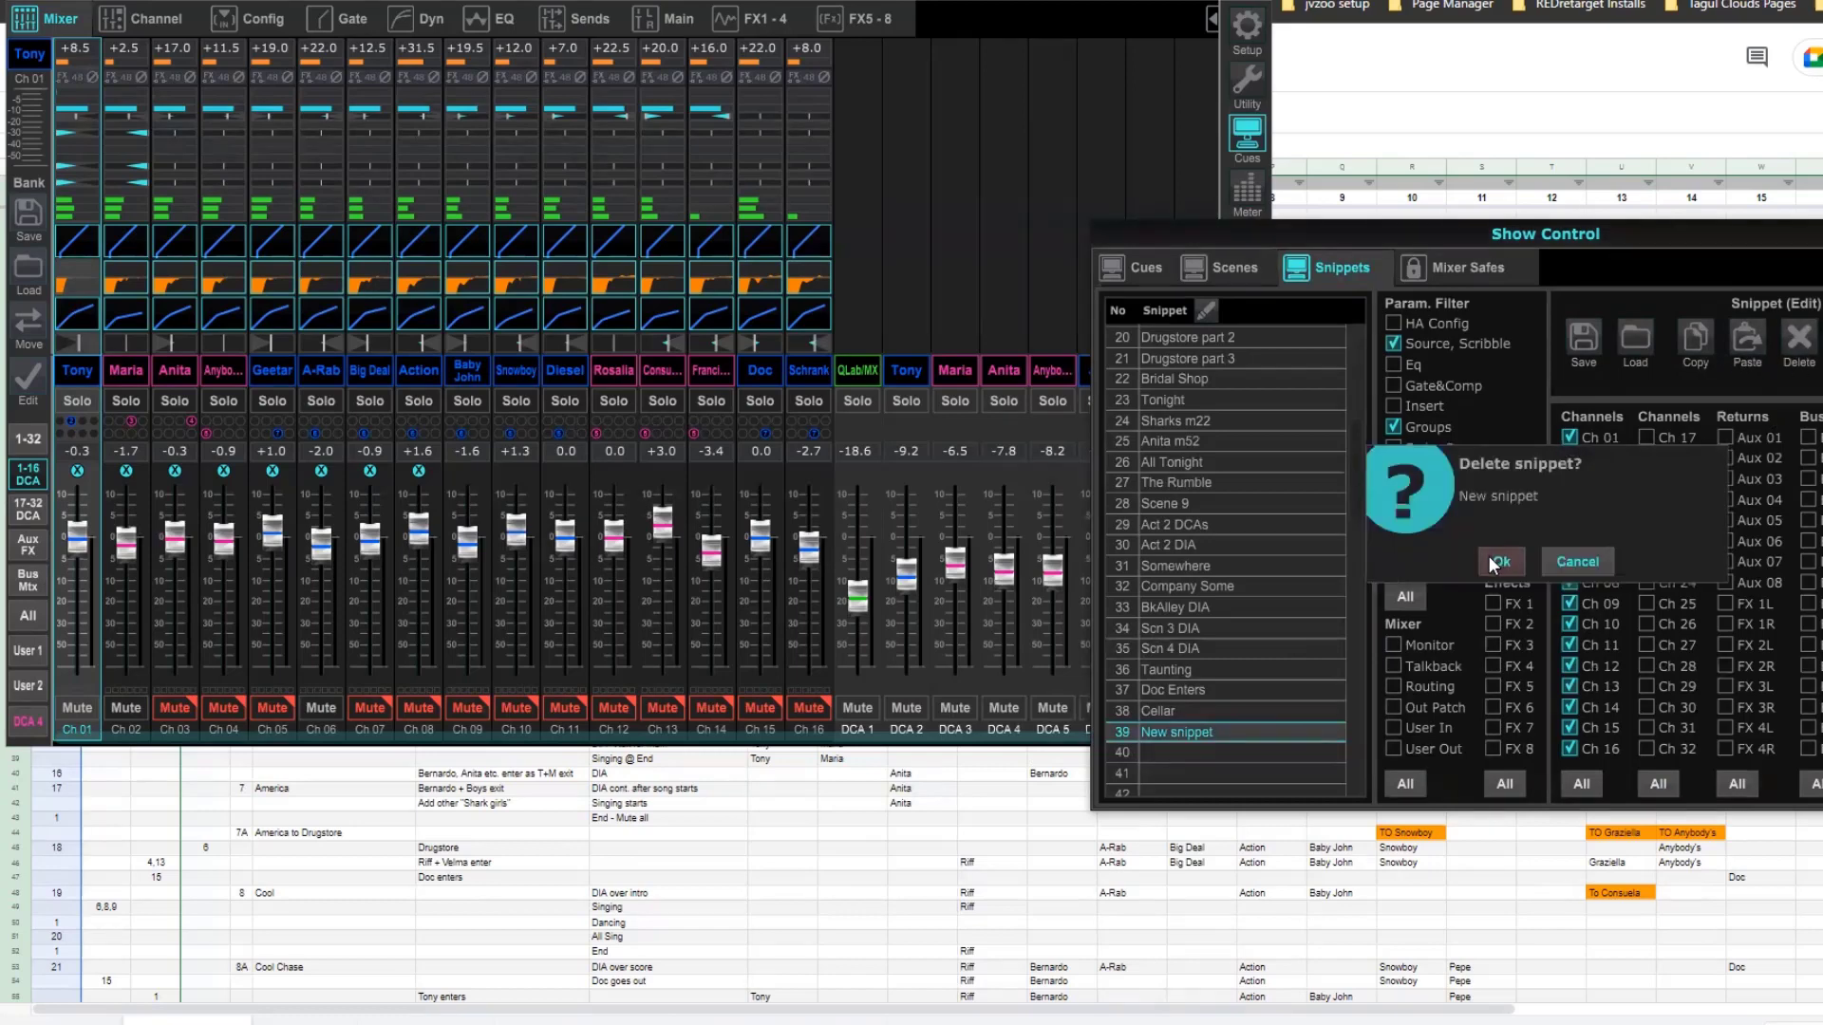
click(1488, 555)
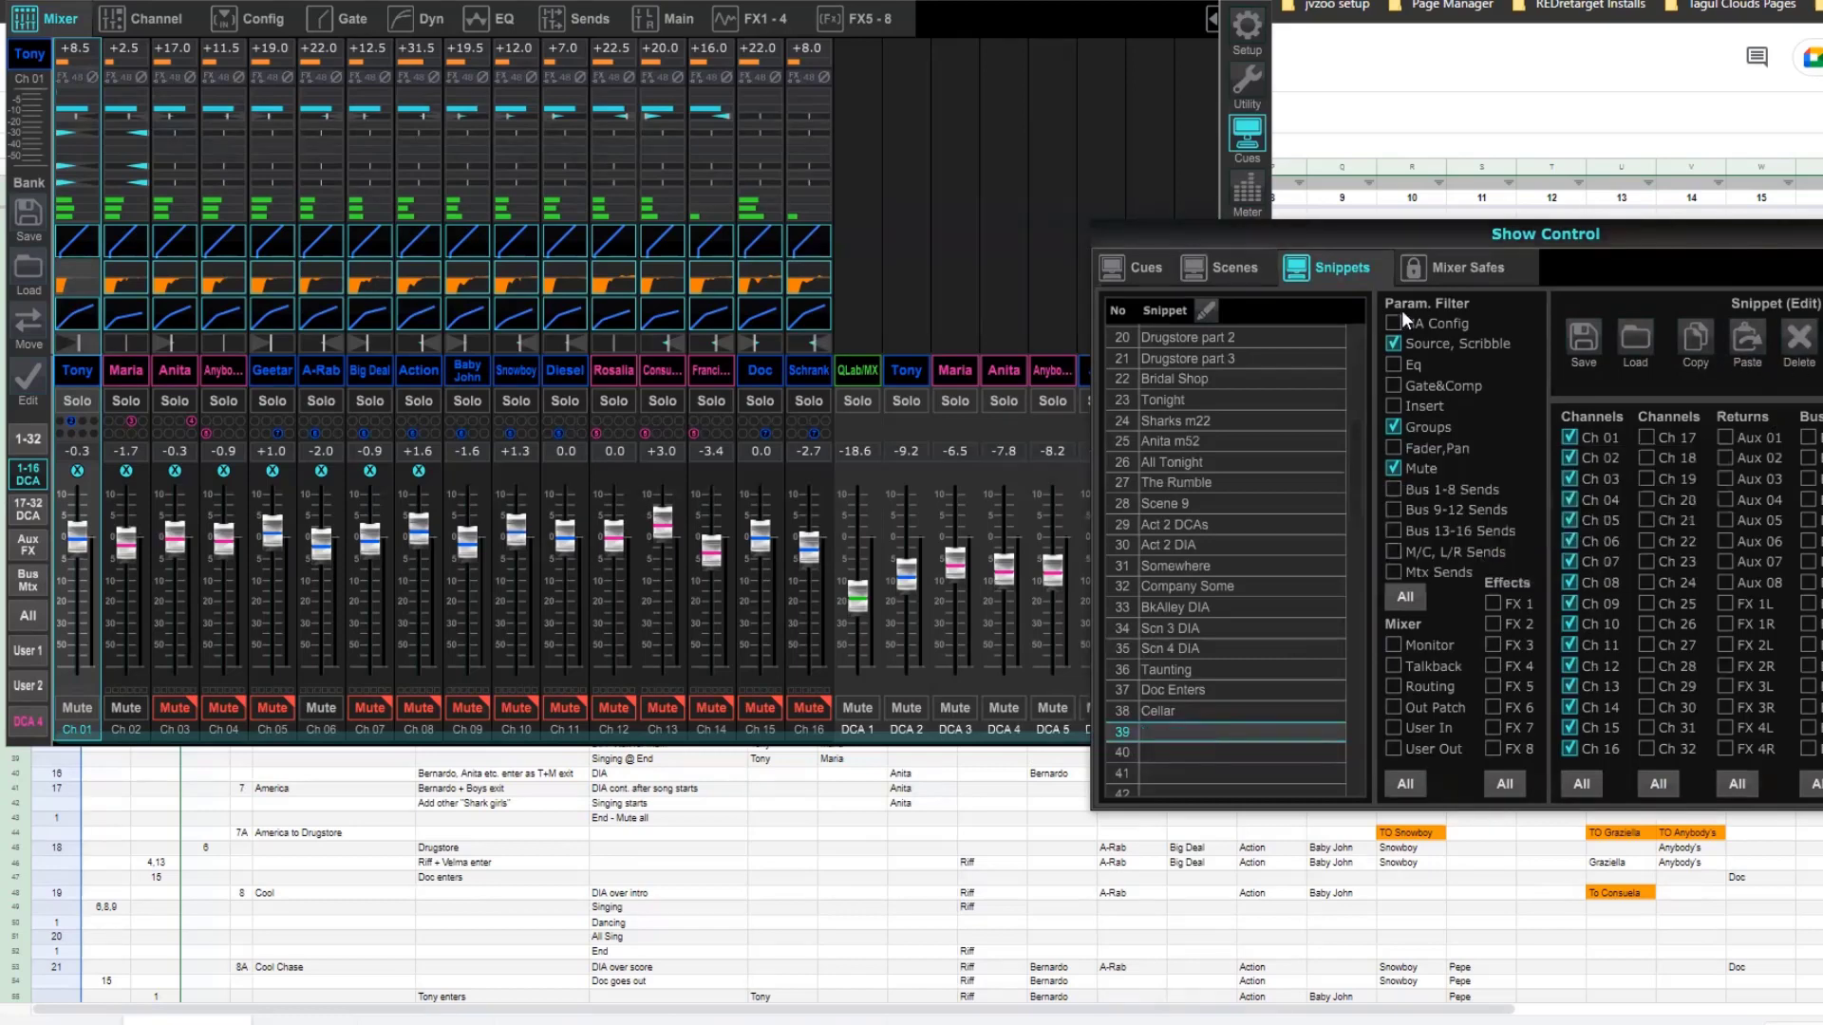
click(1192, 689)
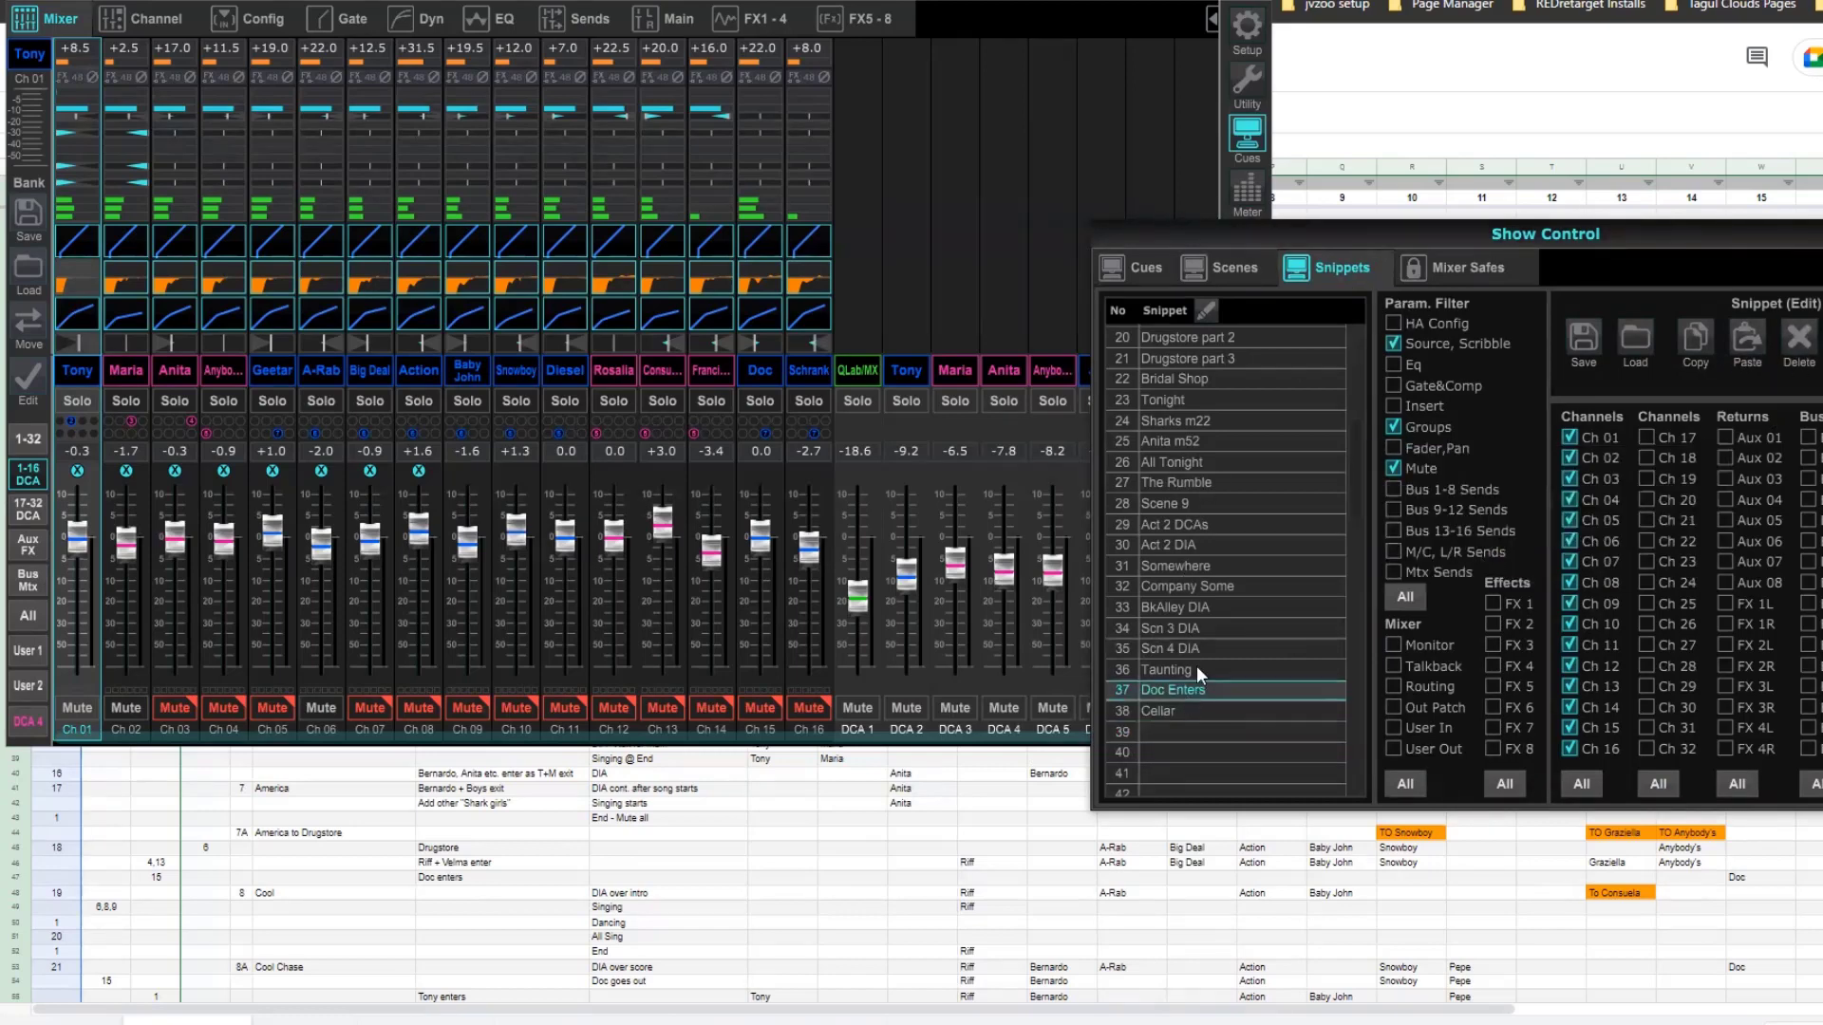
Add cue 40 after Cellar T+Doc at the end of the cue list and name it "Mute All".
click(1147, 262)
scroll(1340, 695, down, 3)
scroll(1340, 699, down, 7)
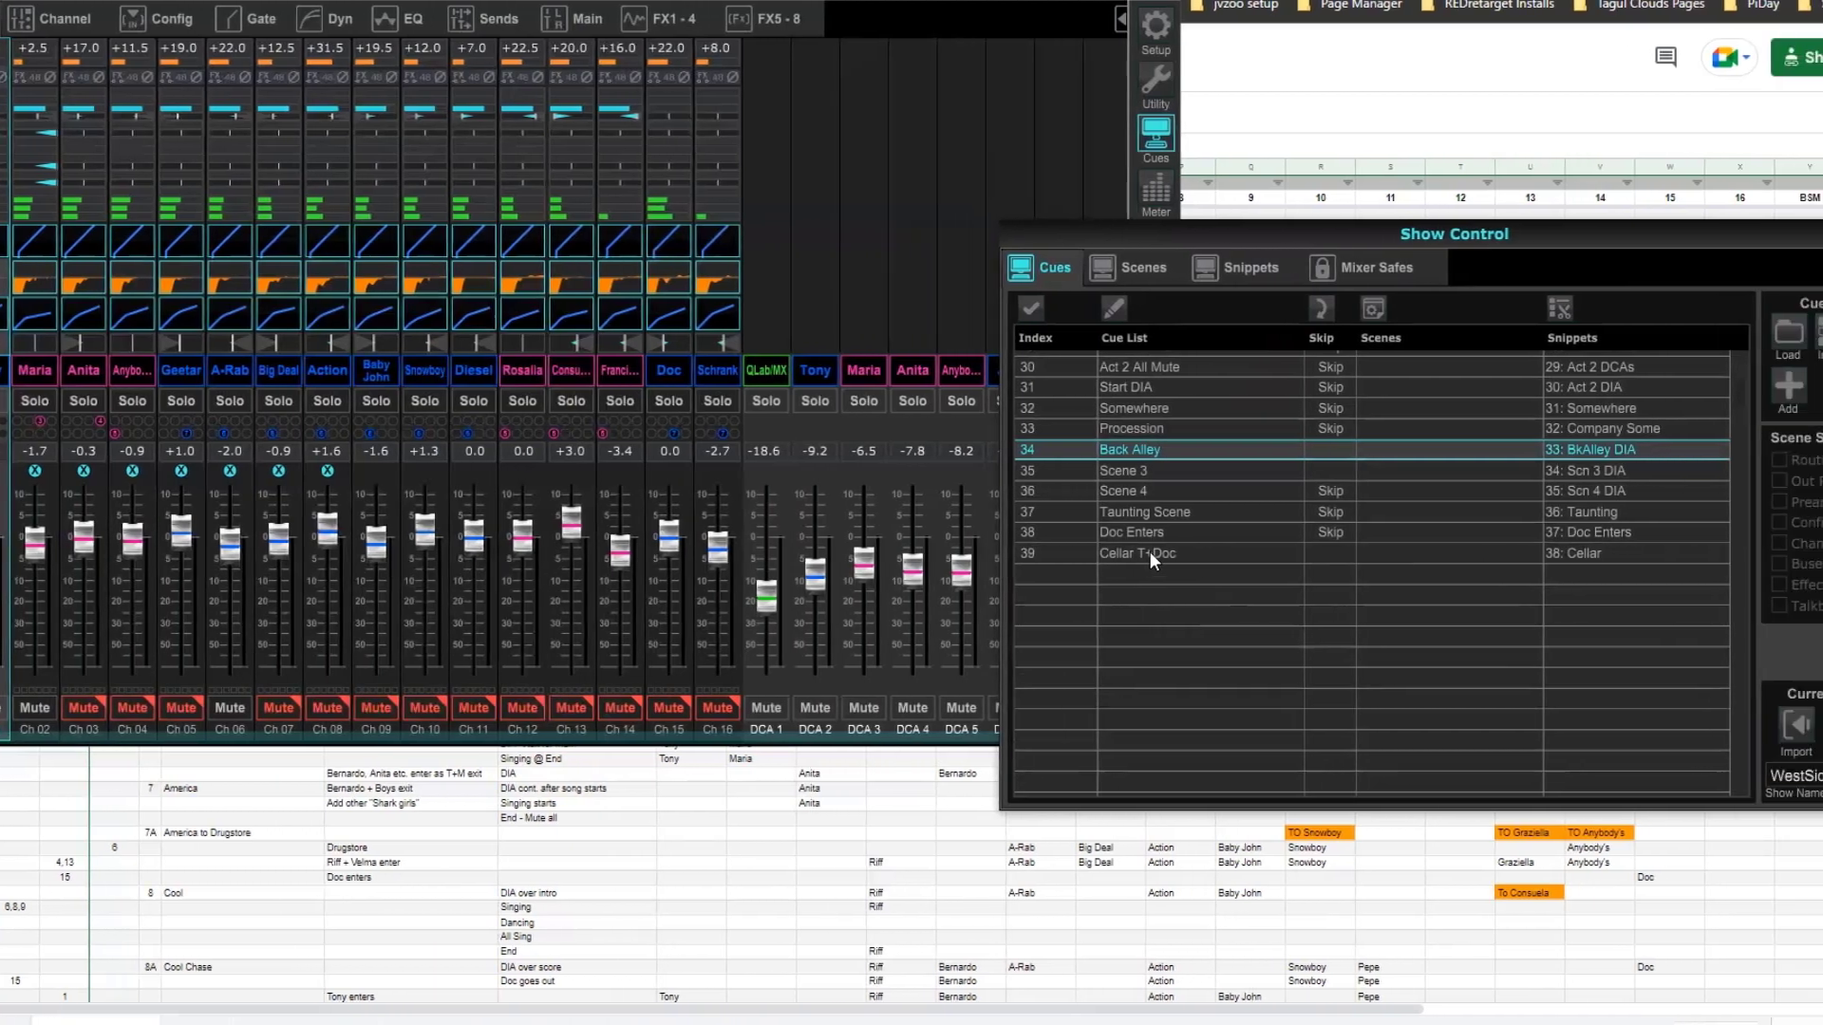
click(1242, 553)
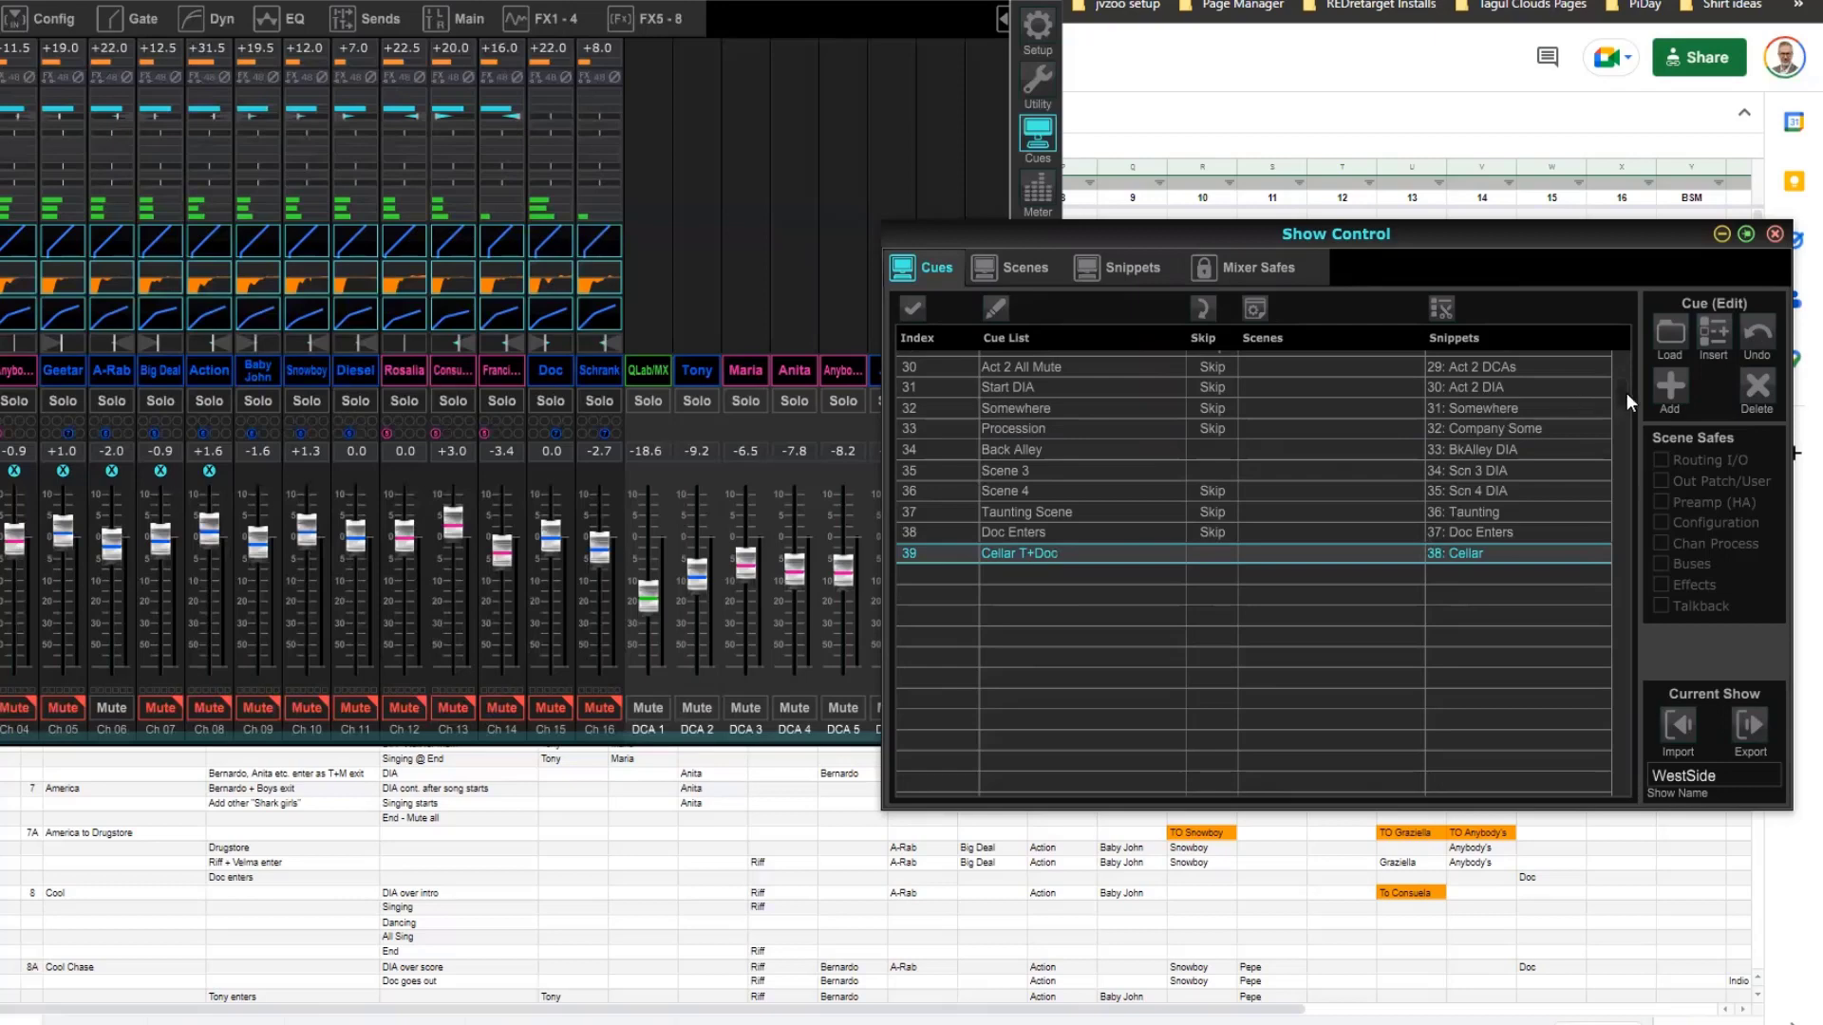
click(1669, 384)
click(916, 574)
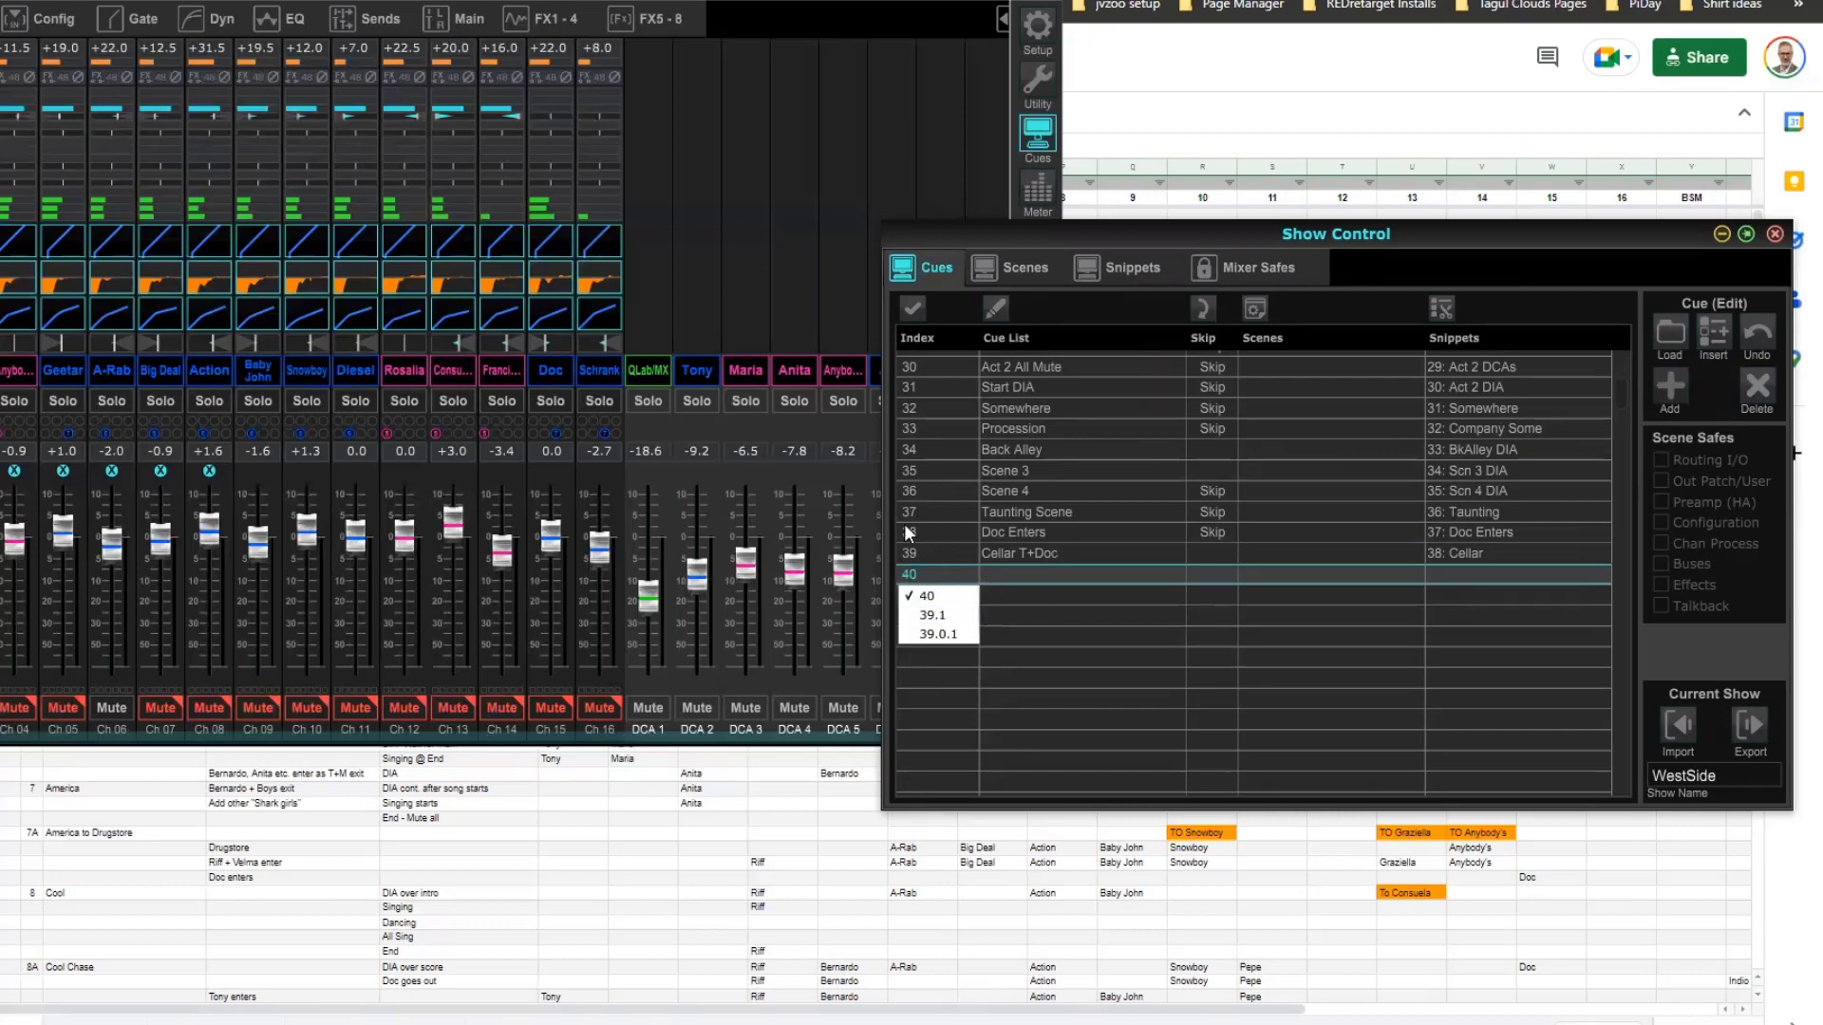
click(1013, 574)
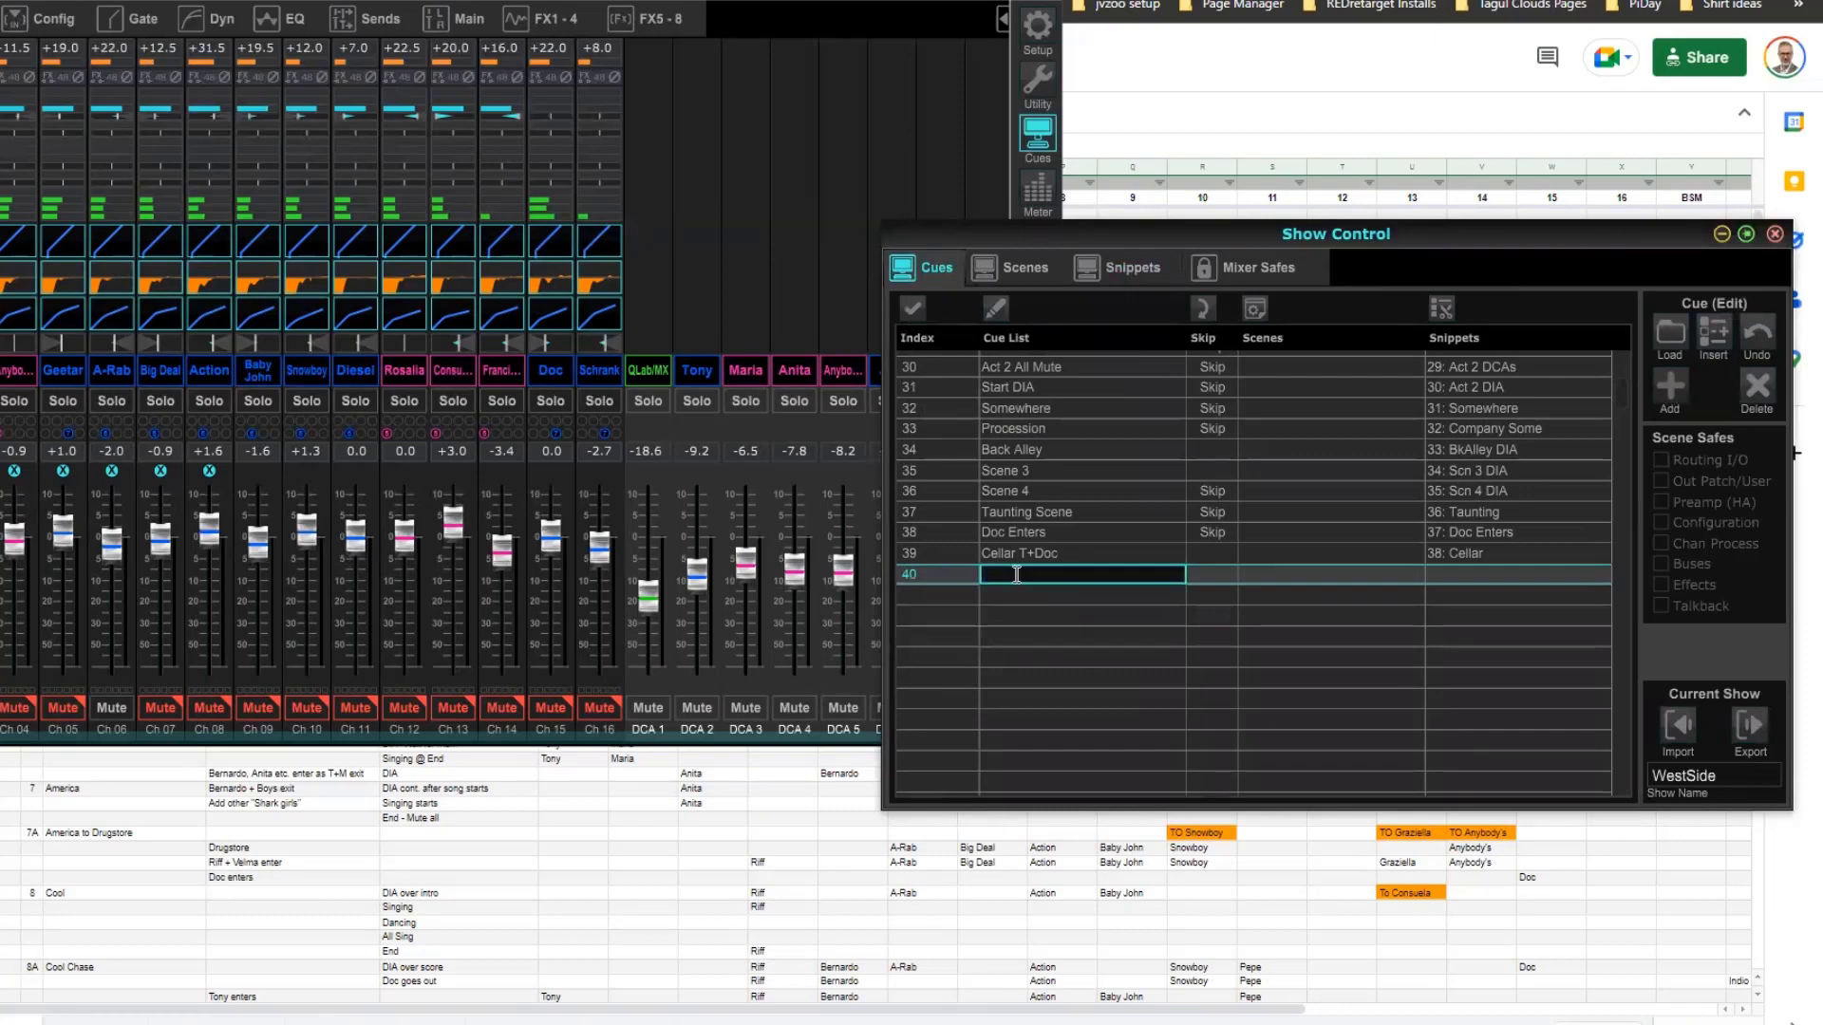
text(Mute All)
Assign the Mute All snippet to cue 40.
click(1453, 574)
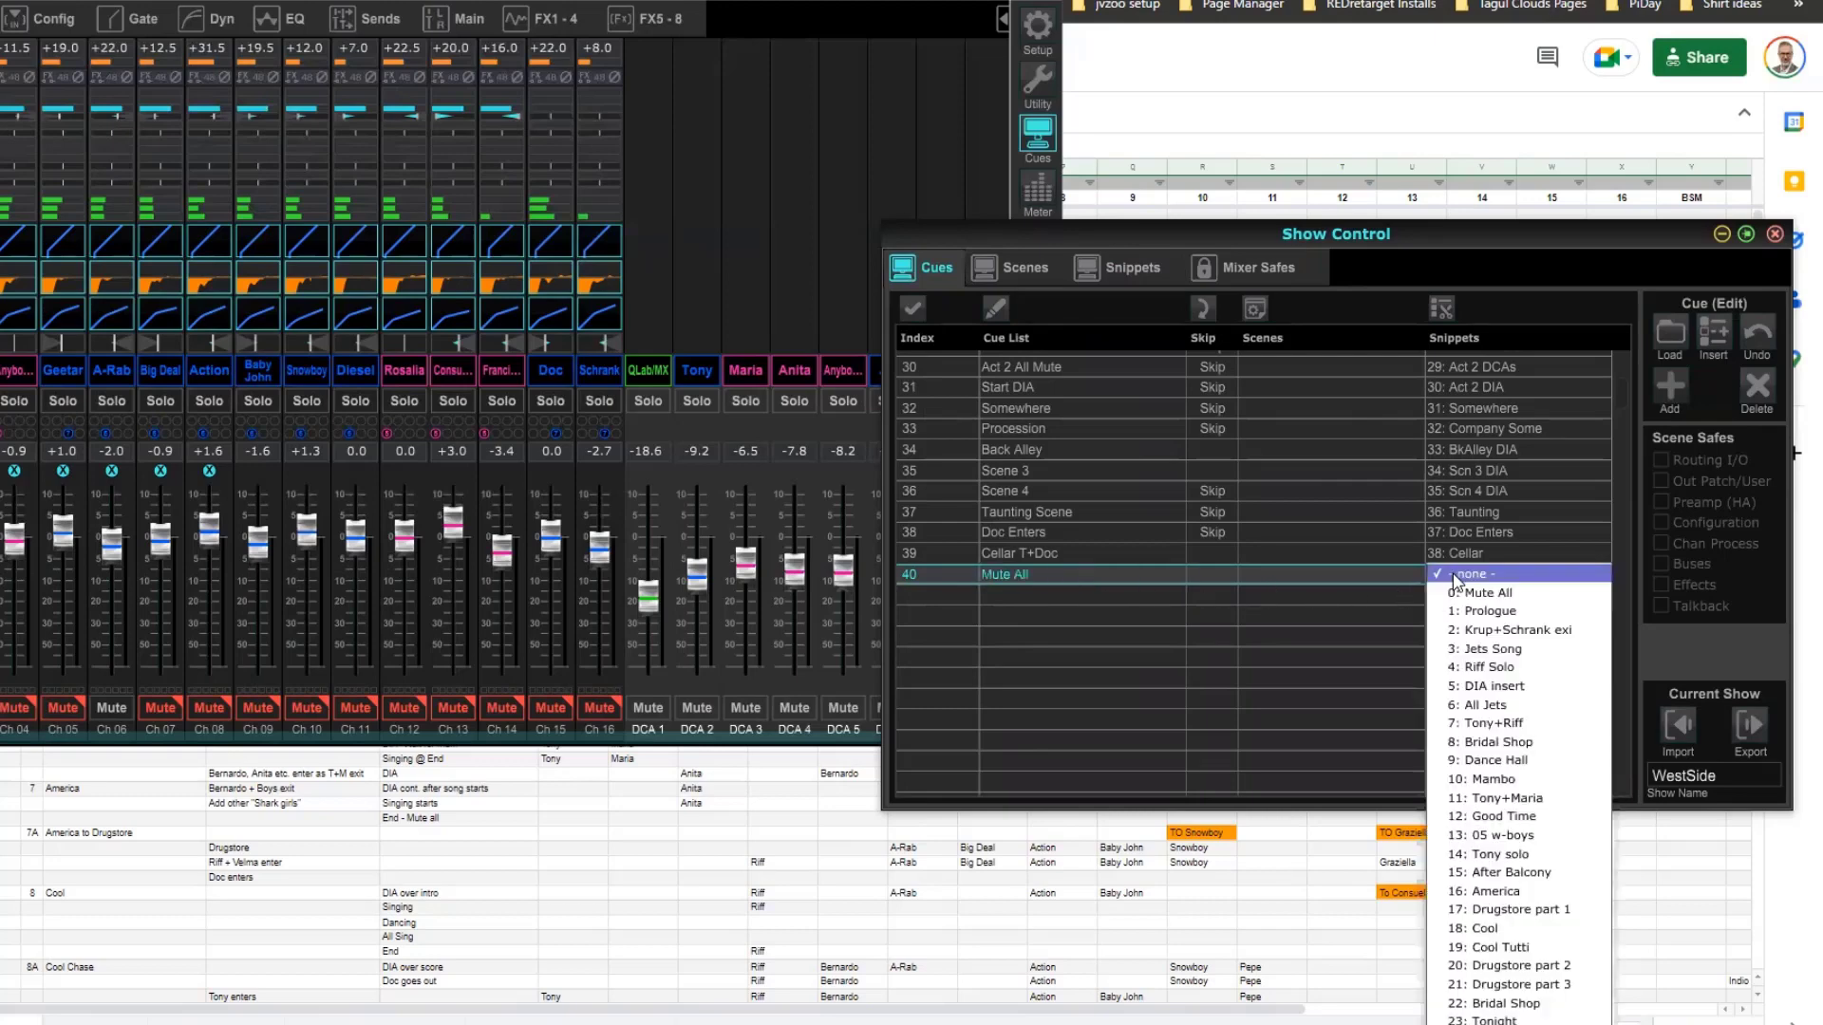
scroll(1488, 712, down, 10)
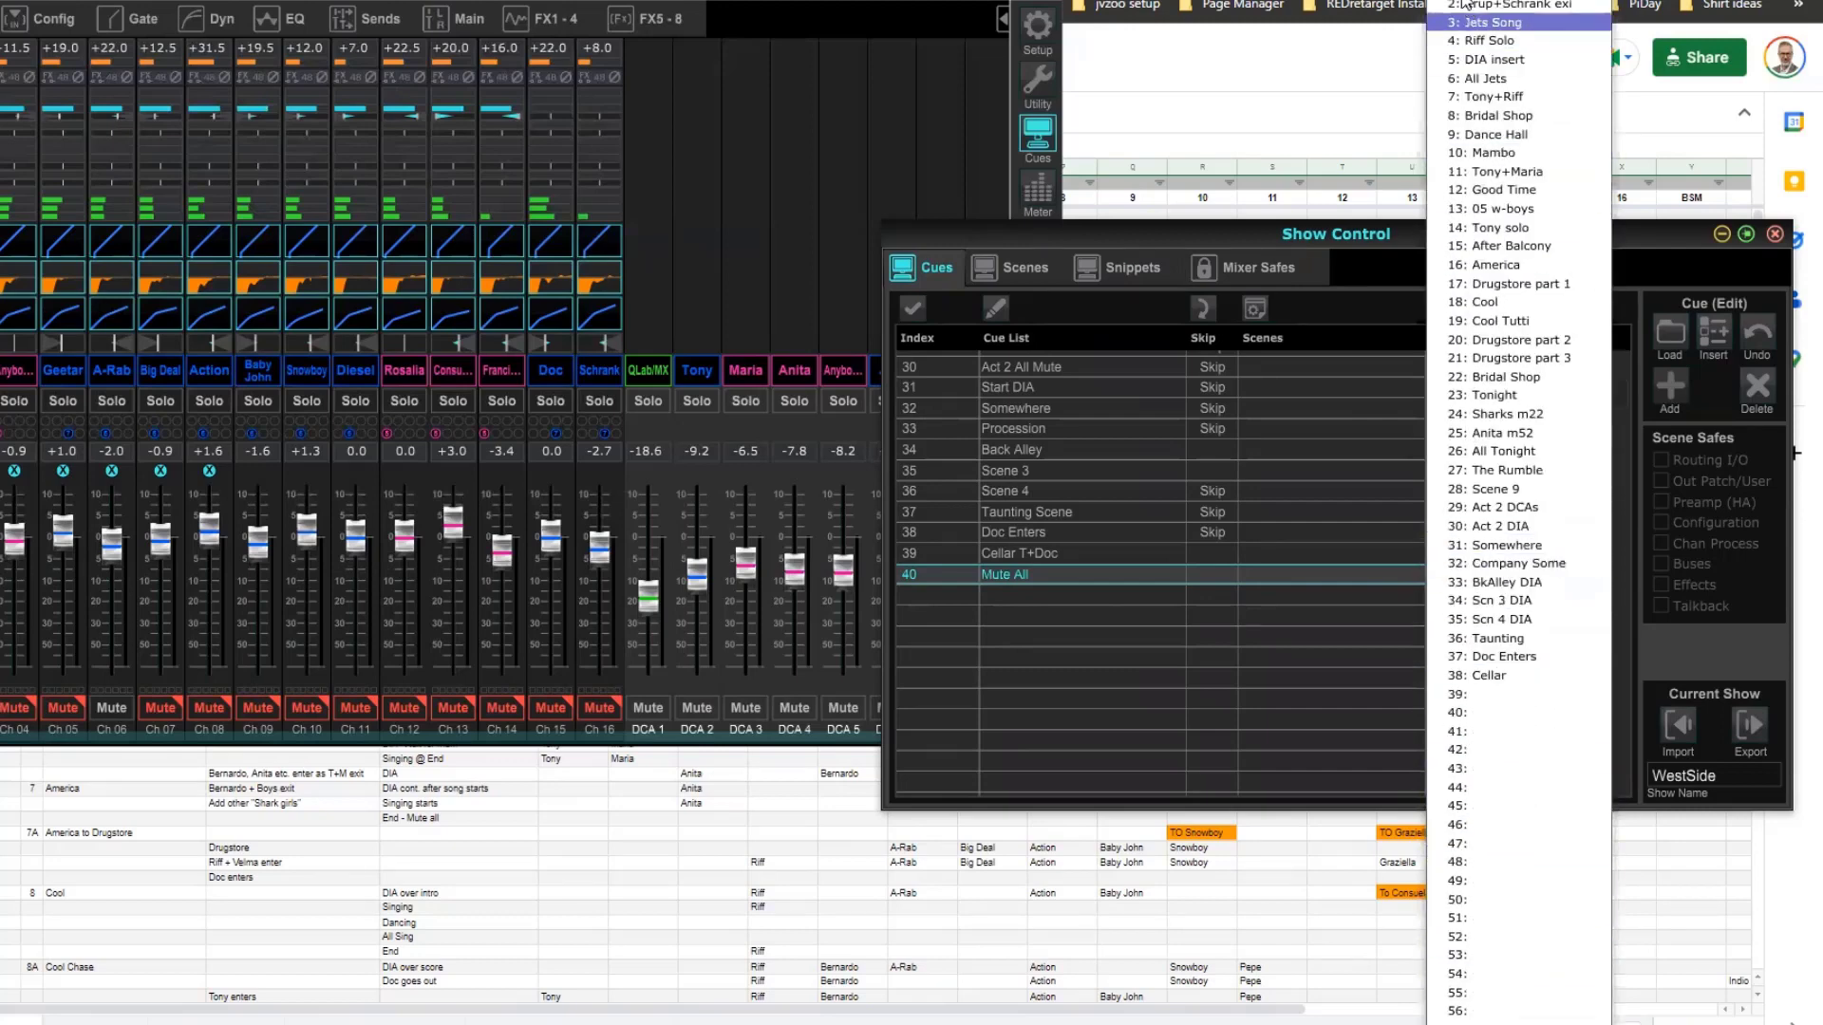
click(1490, 13)
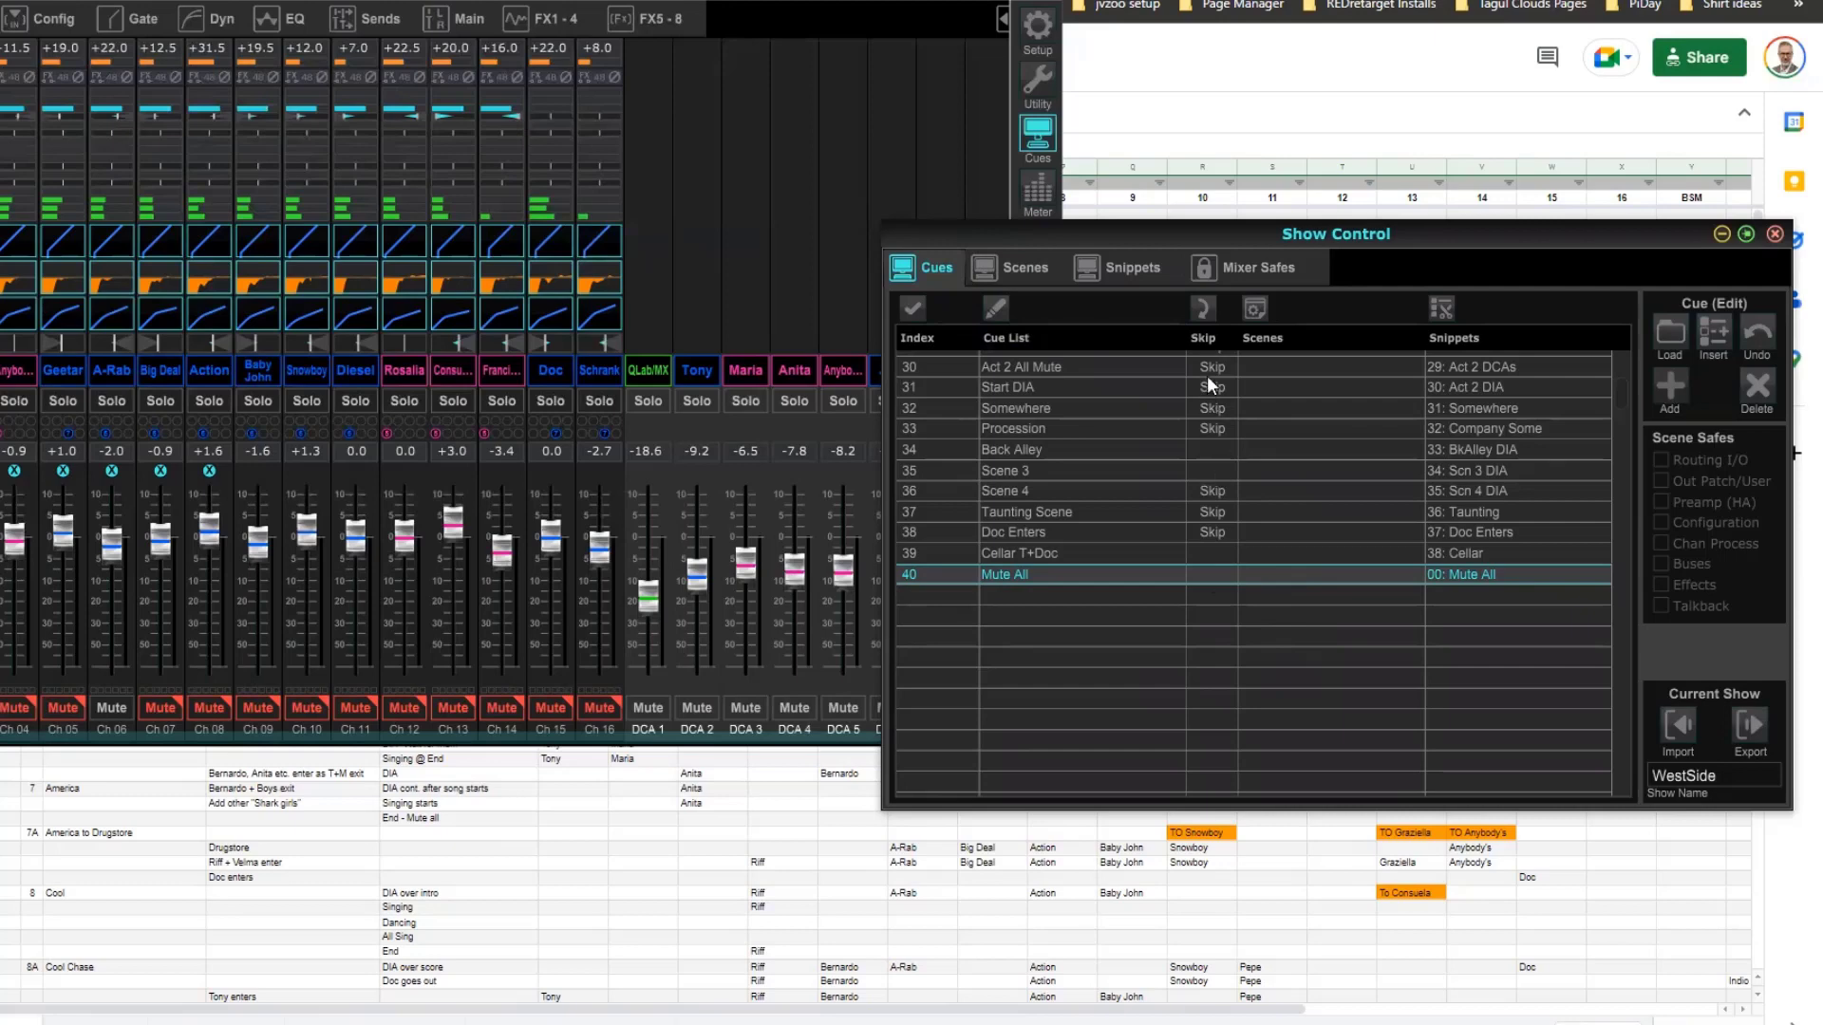
Review the Skip settings and assigned snippets across the whole cue list.
scroll(1210, 490, up, 10)
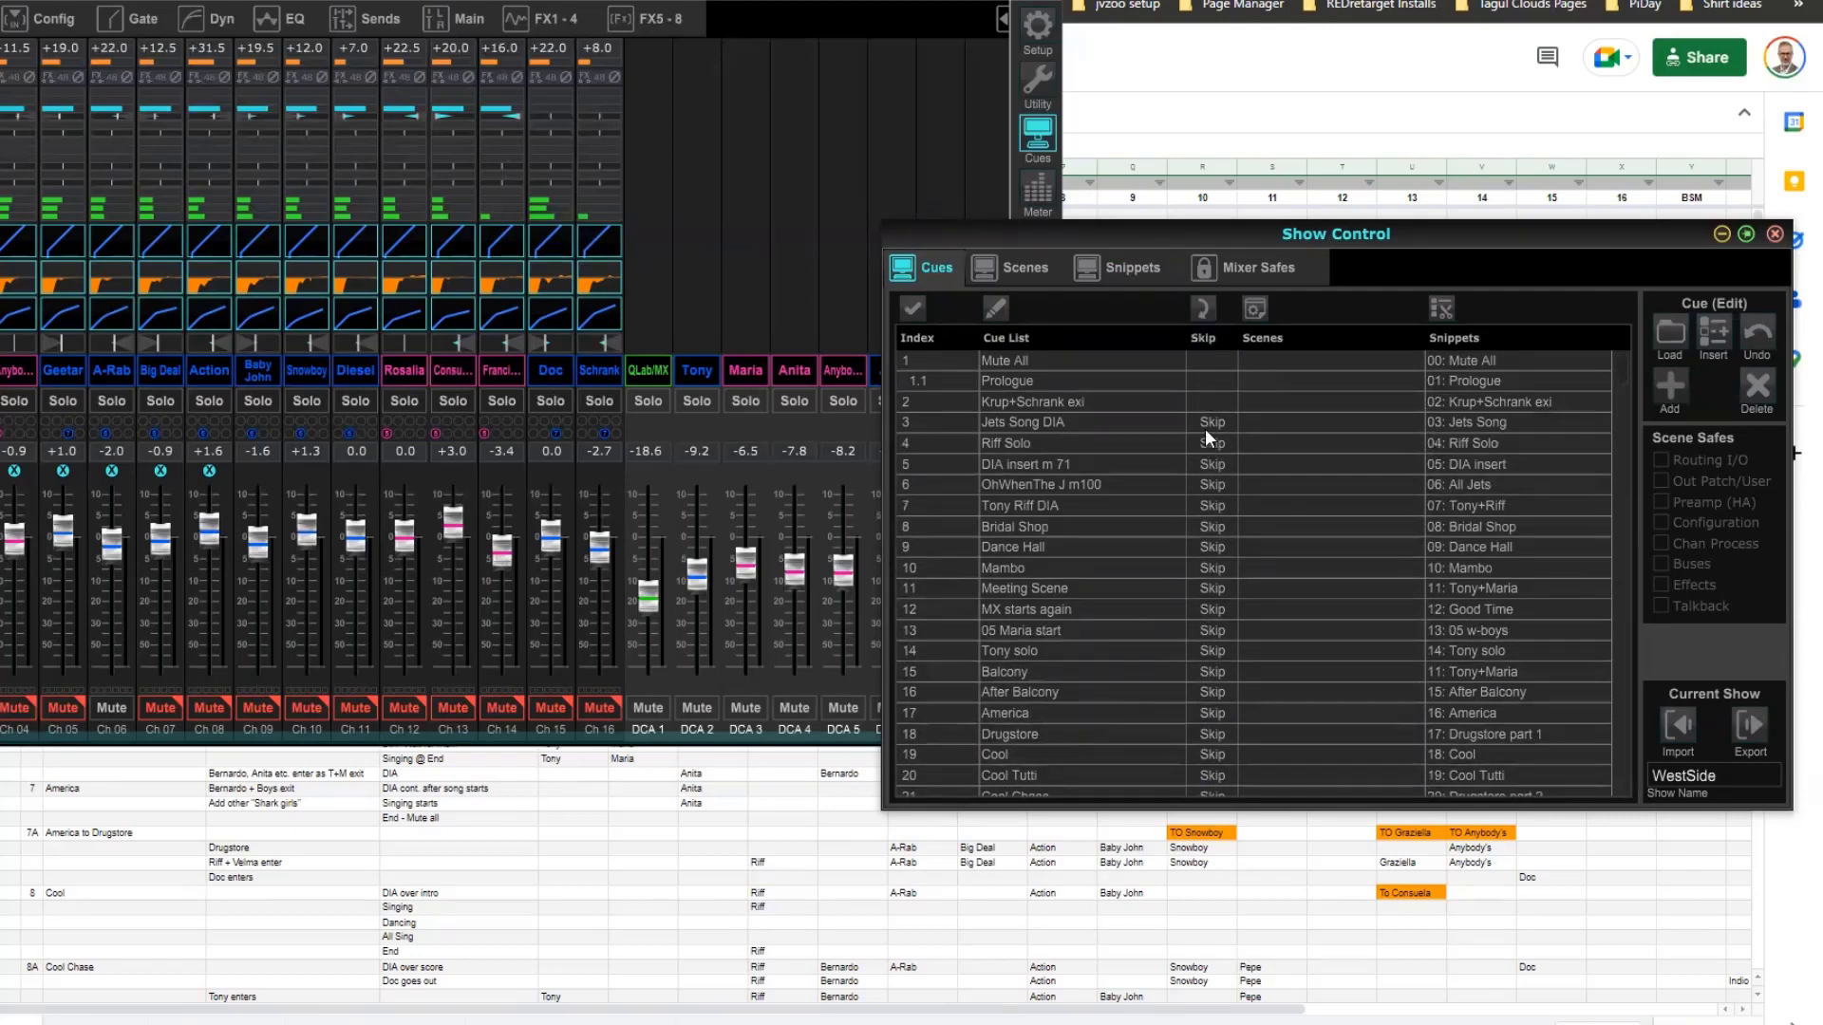
scroll(1205, 429, down, 10)
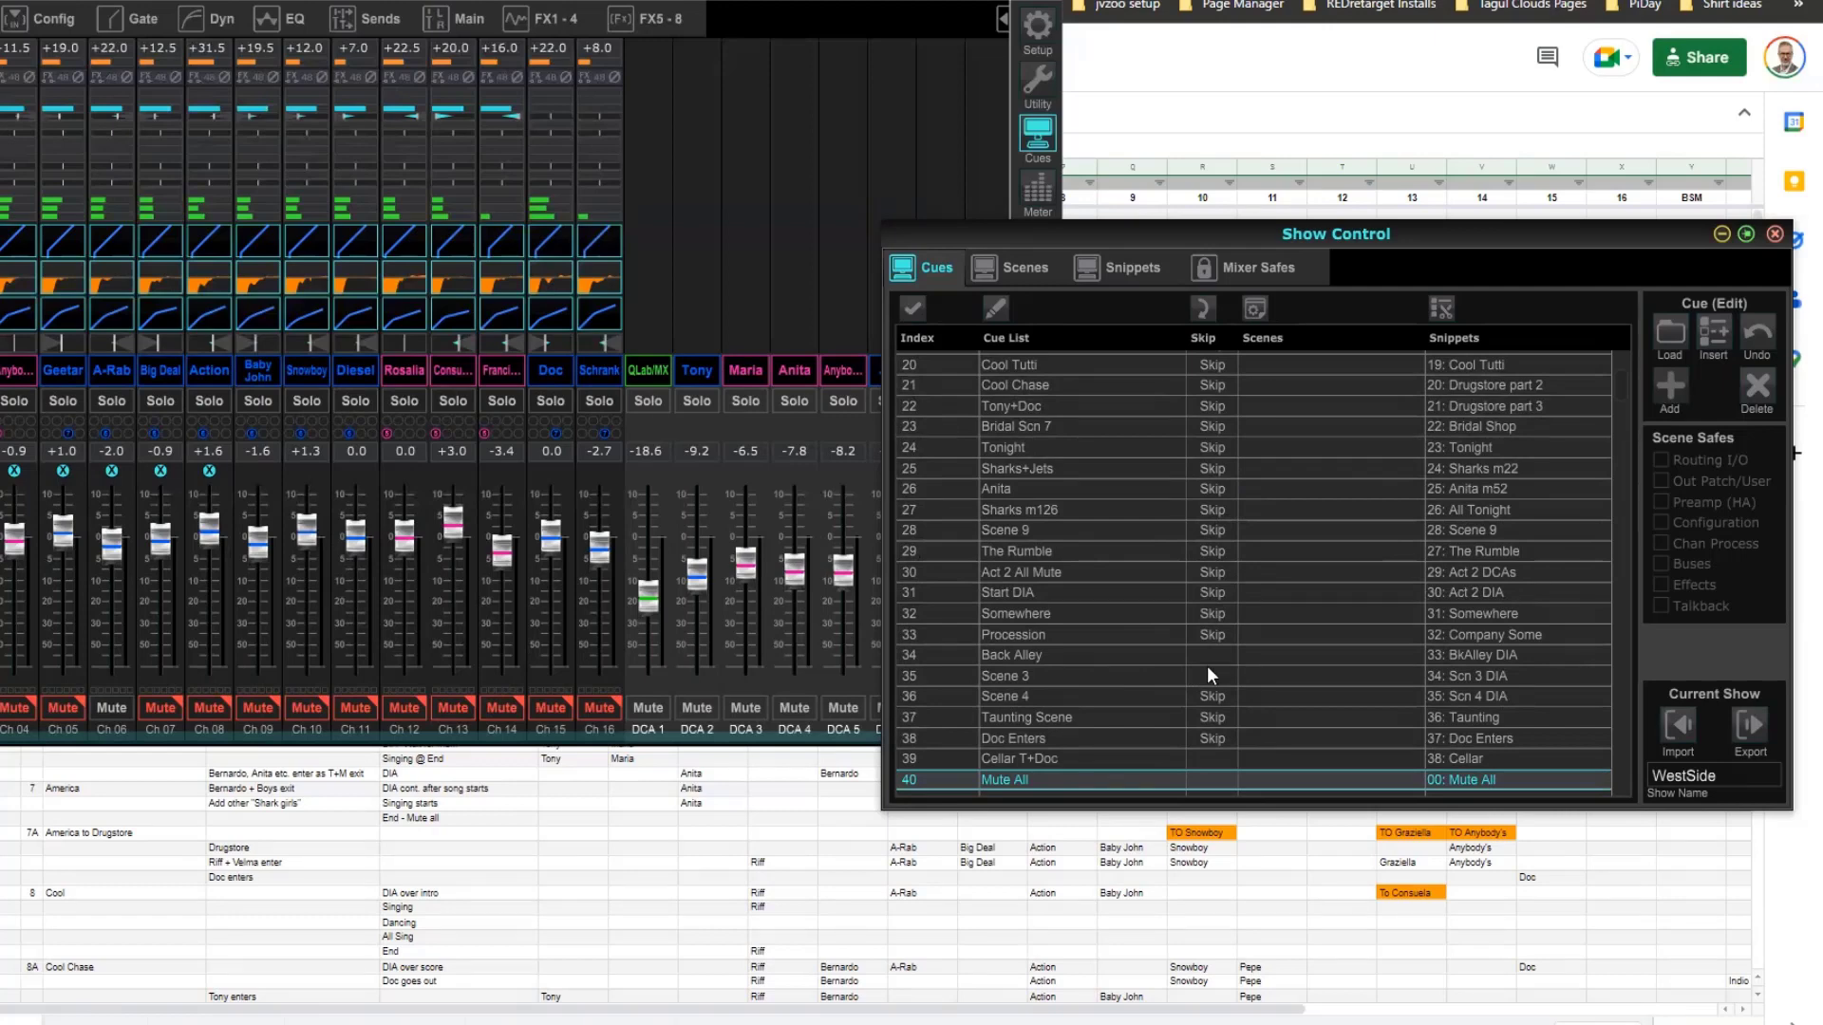
scroll(1198, 556, up, 10)
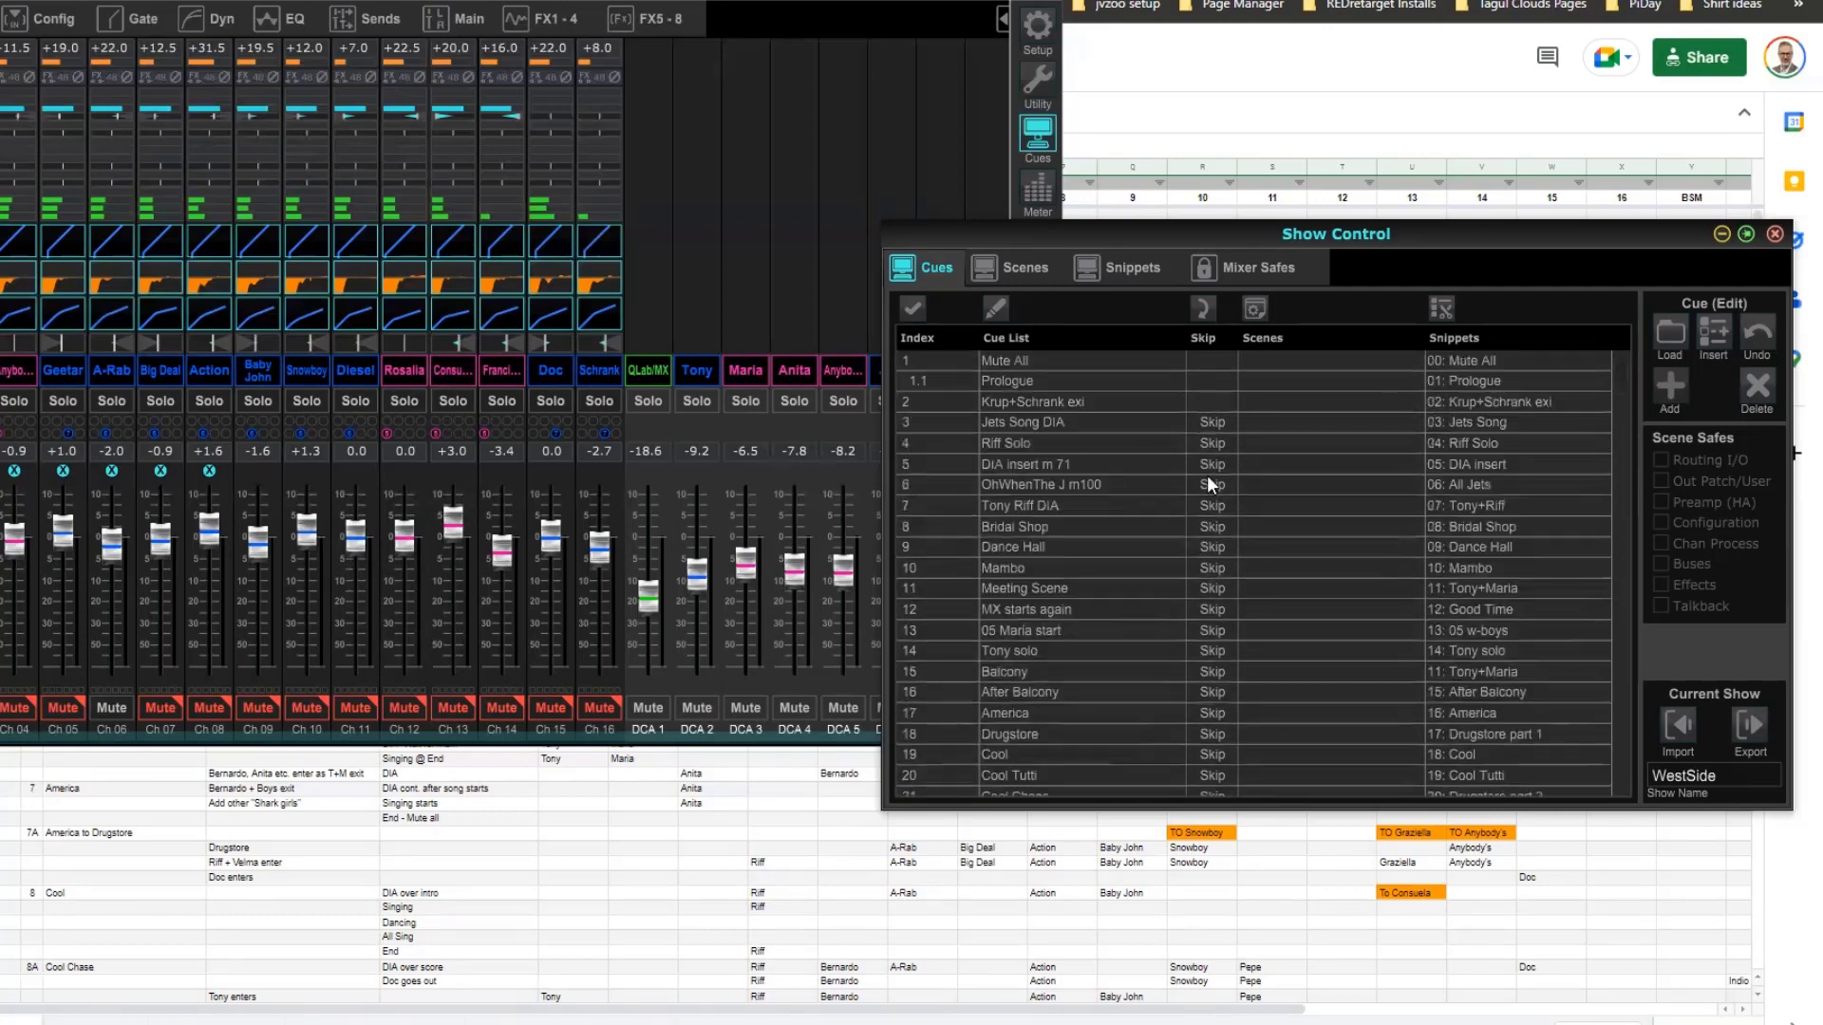
scroll(1206, 458, down, 12)
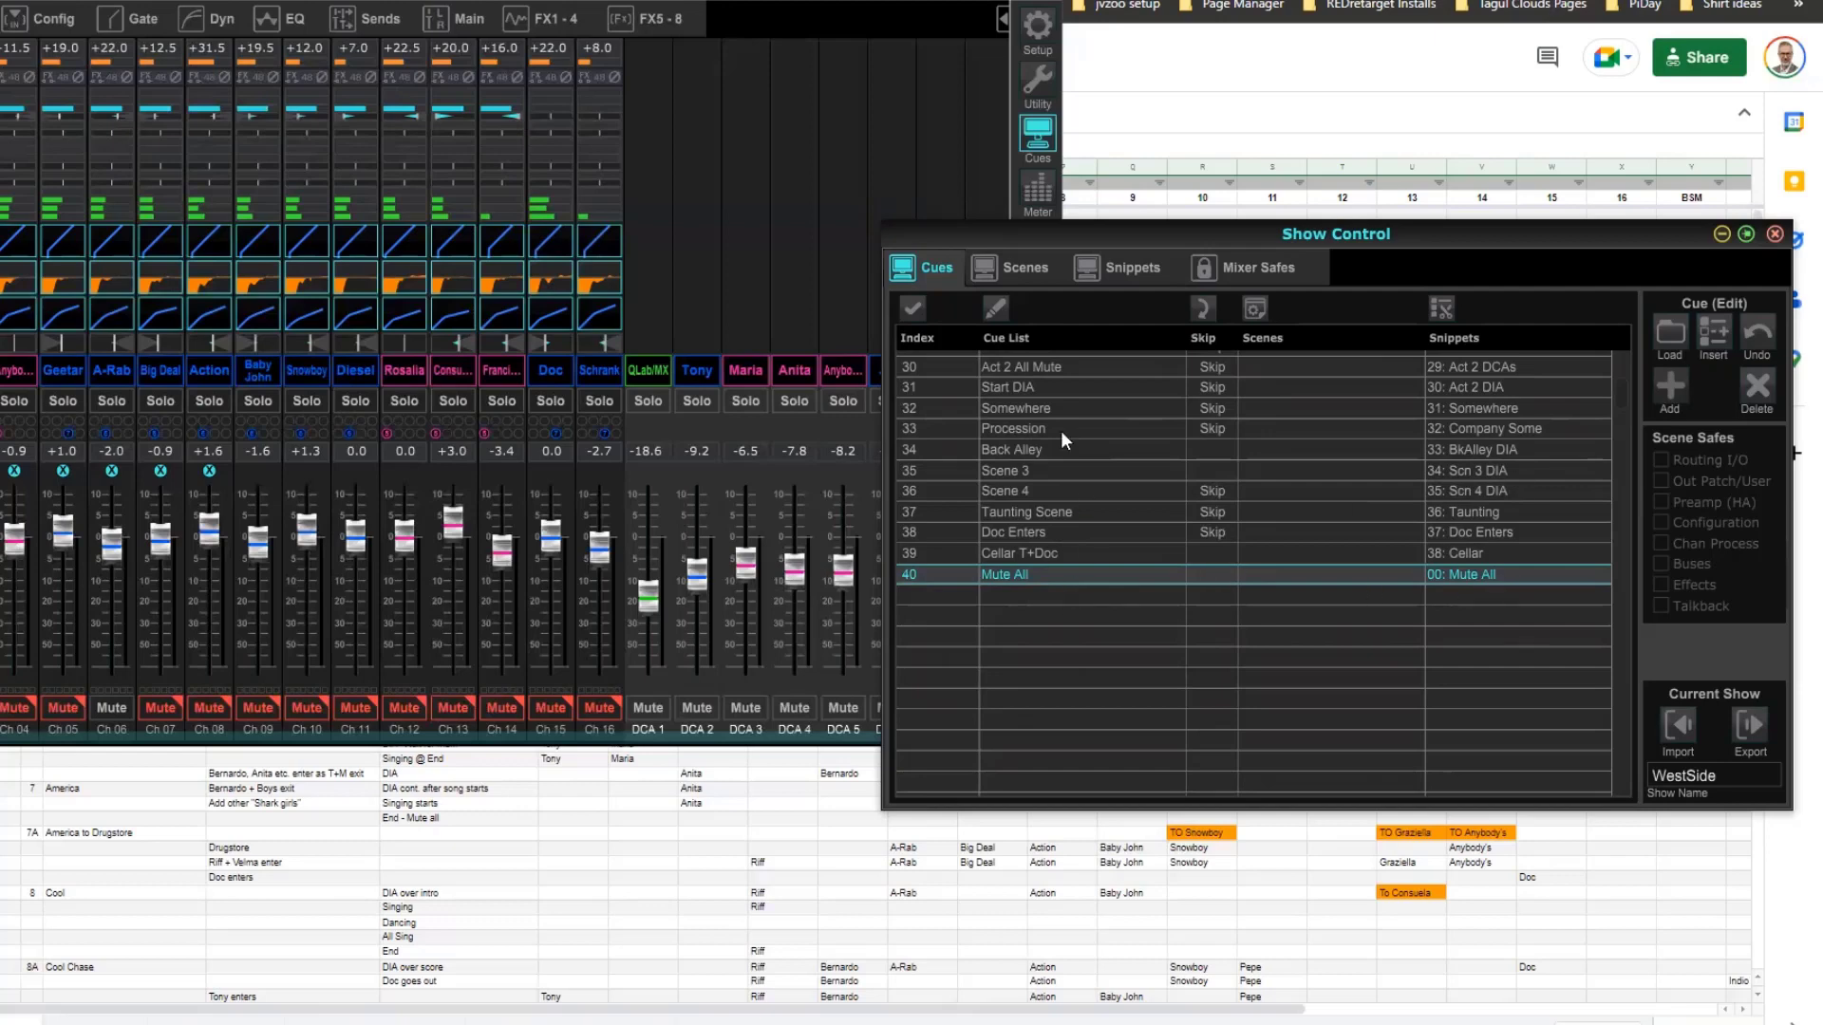
scroll(1124, 465, up, 7)
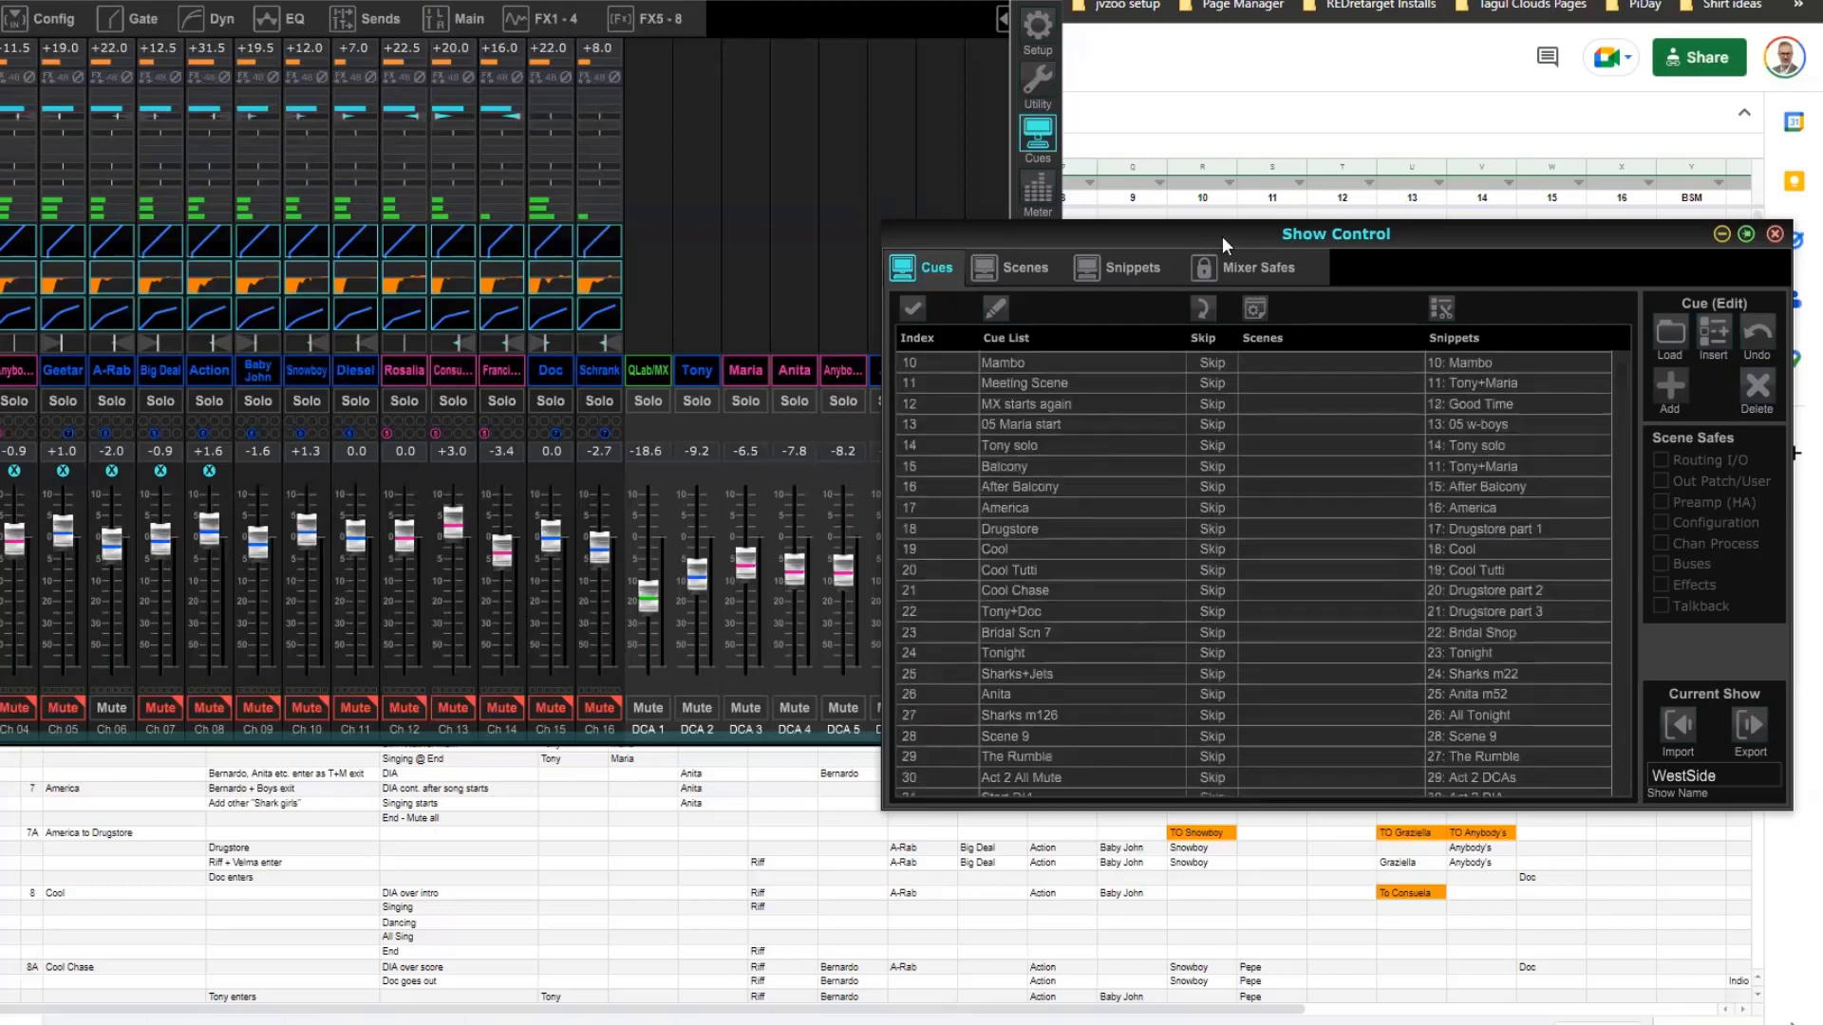
Move the X32-Edit mixer window down clear of the cue sheet's header and switch to the cue sheet.
click(759, 2)
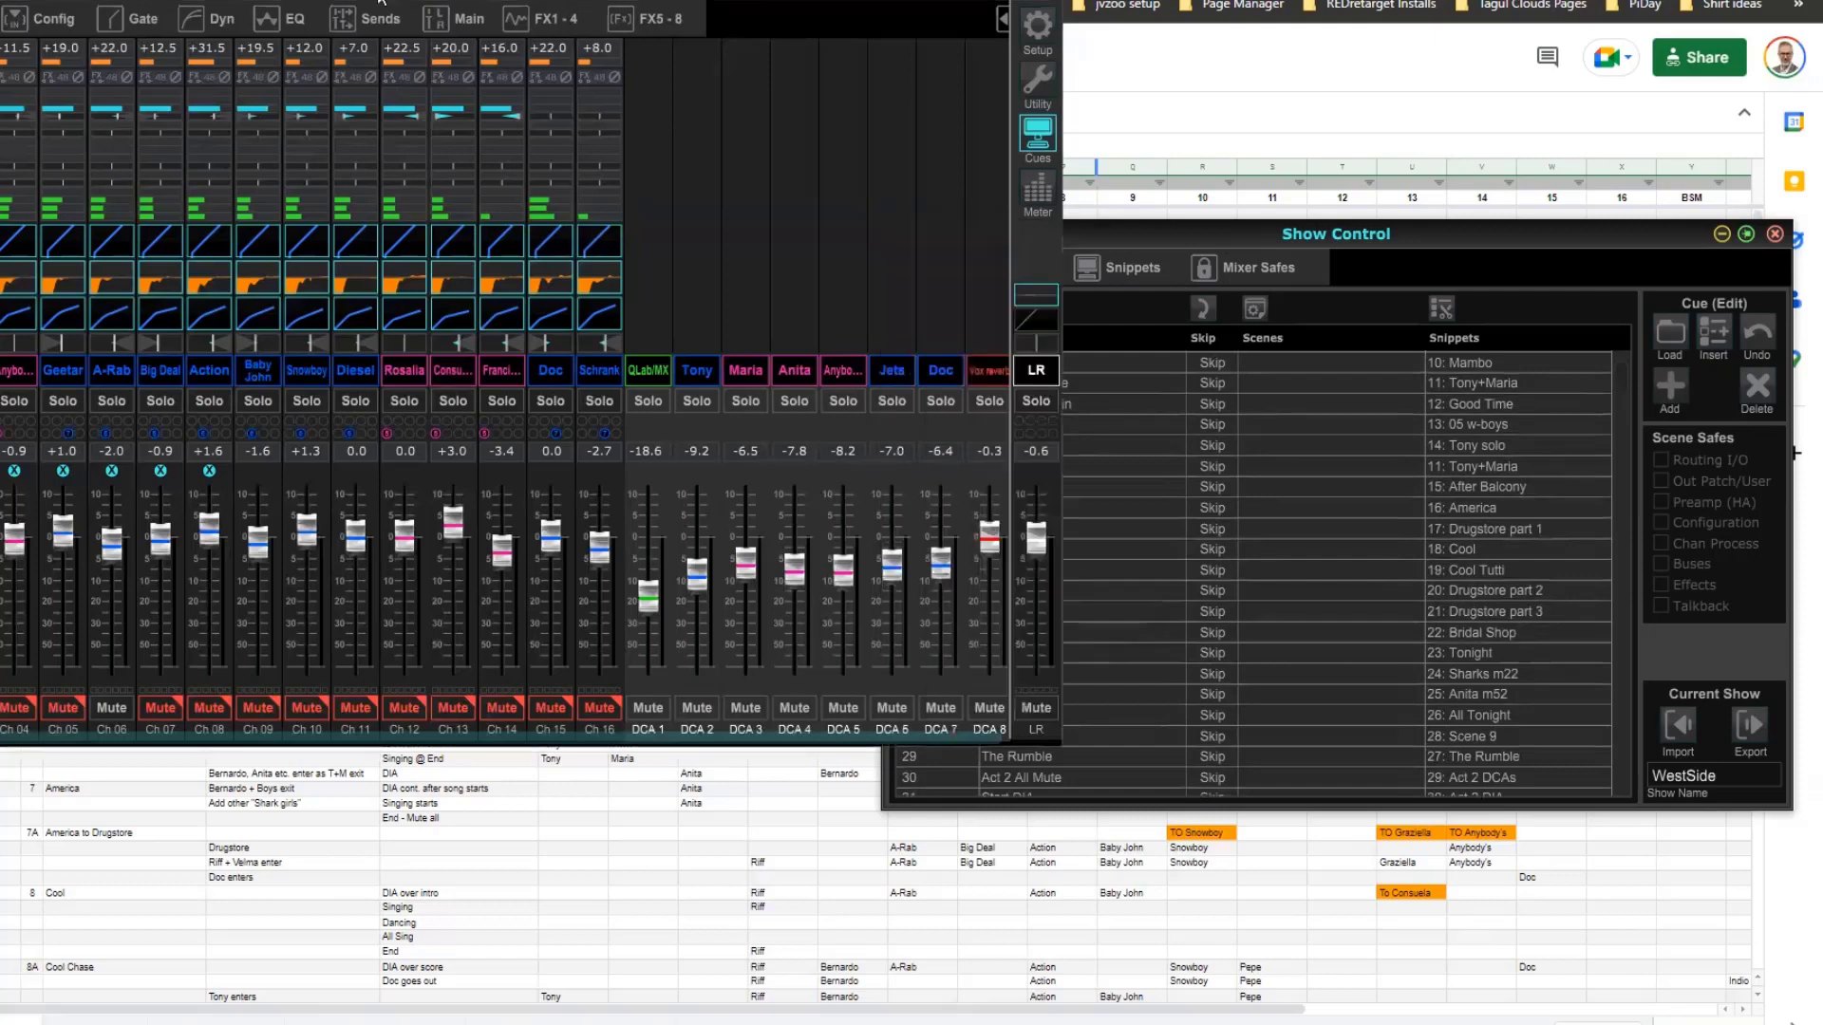
drag(142, 2, 704, 249)
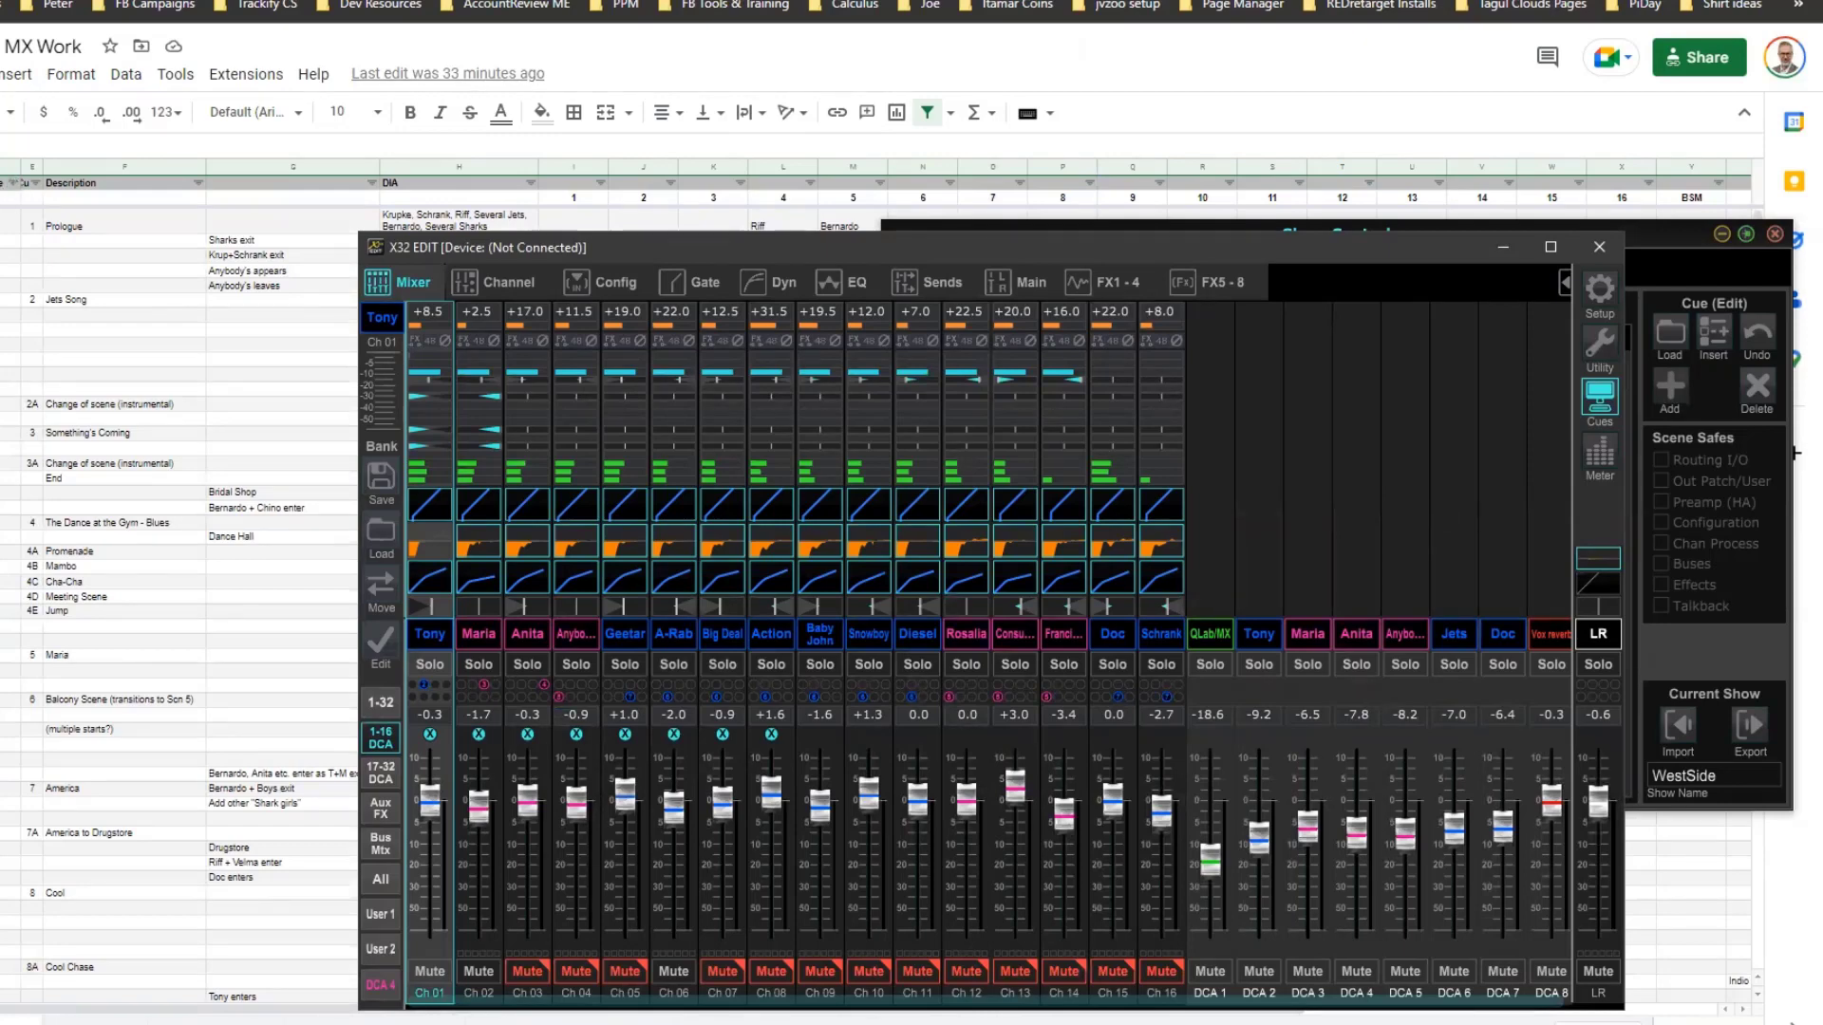
click(874, 102)
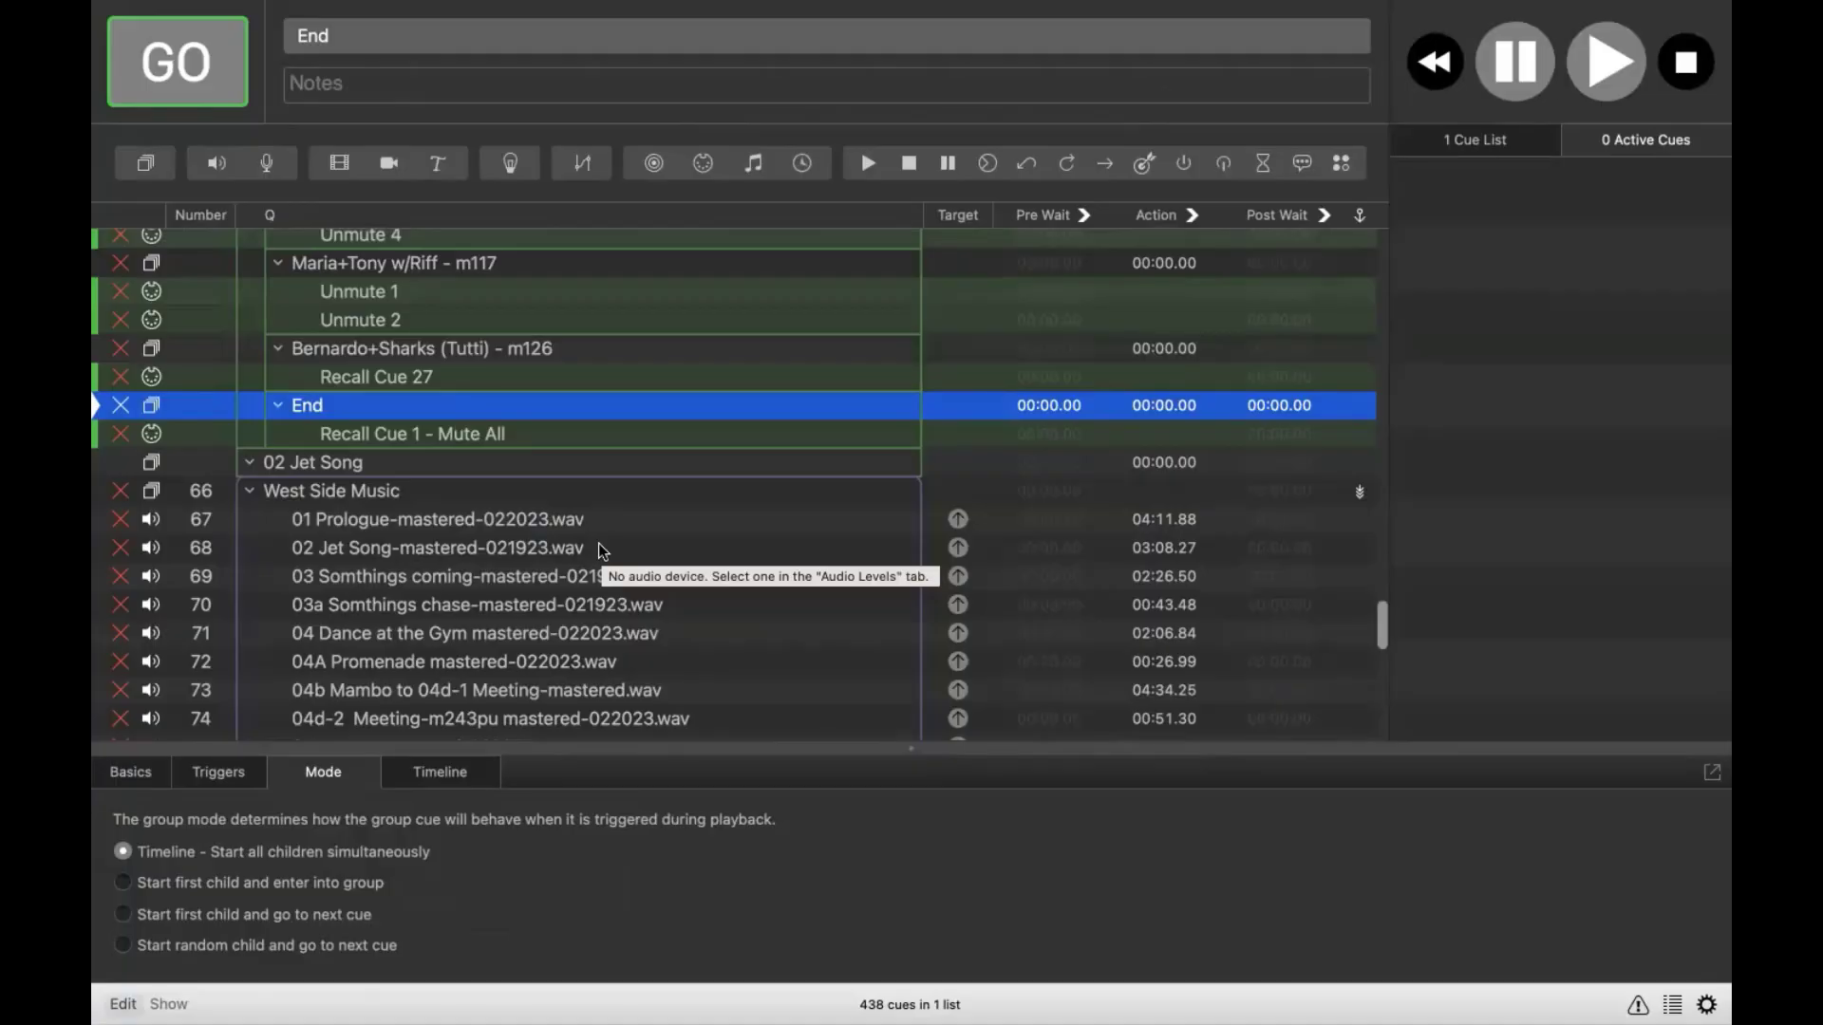
Look back through the QLab cue list from the West Side Music group to the opening cues.
scroll(598, 545, down, 2)
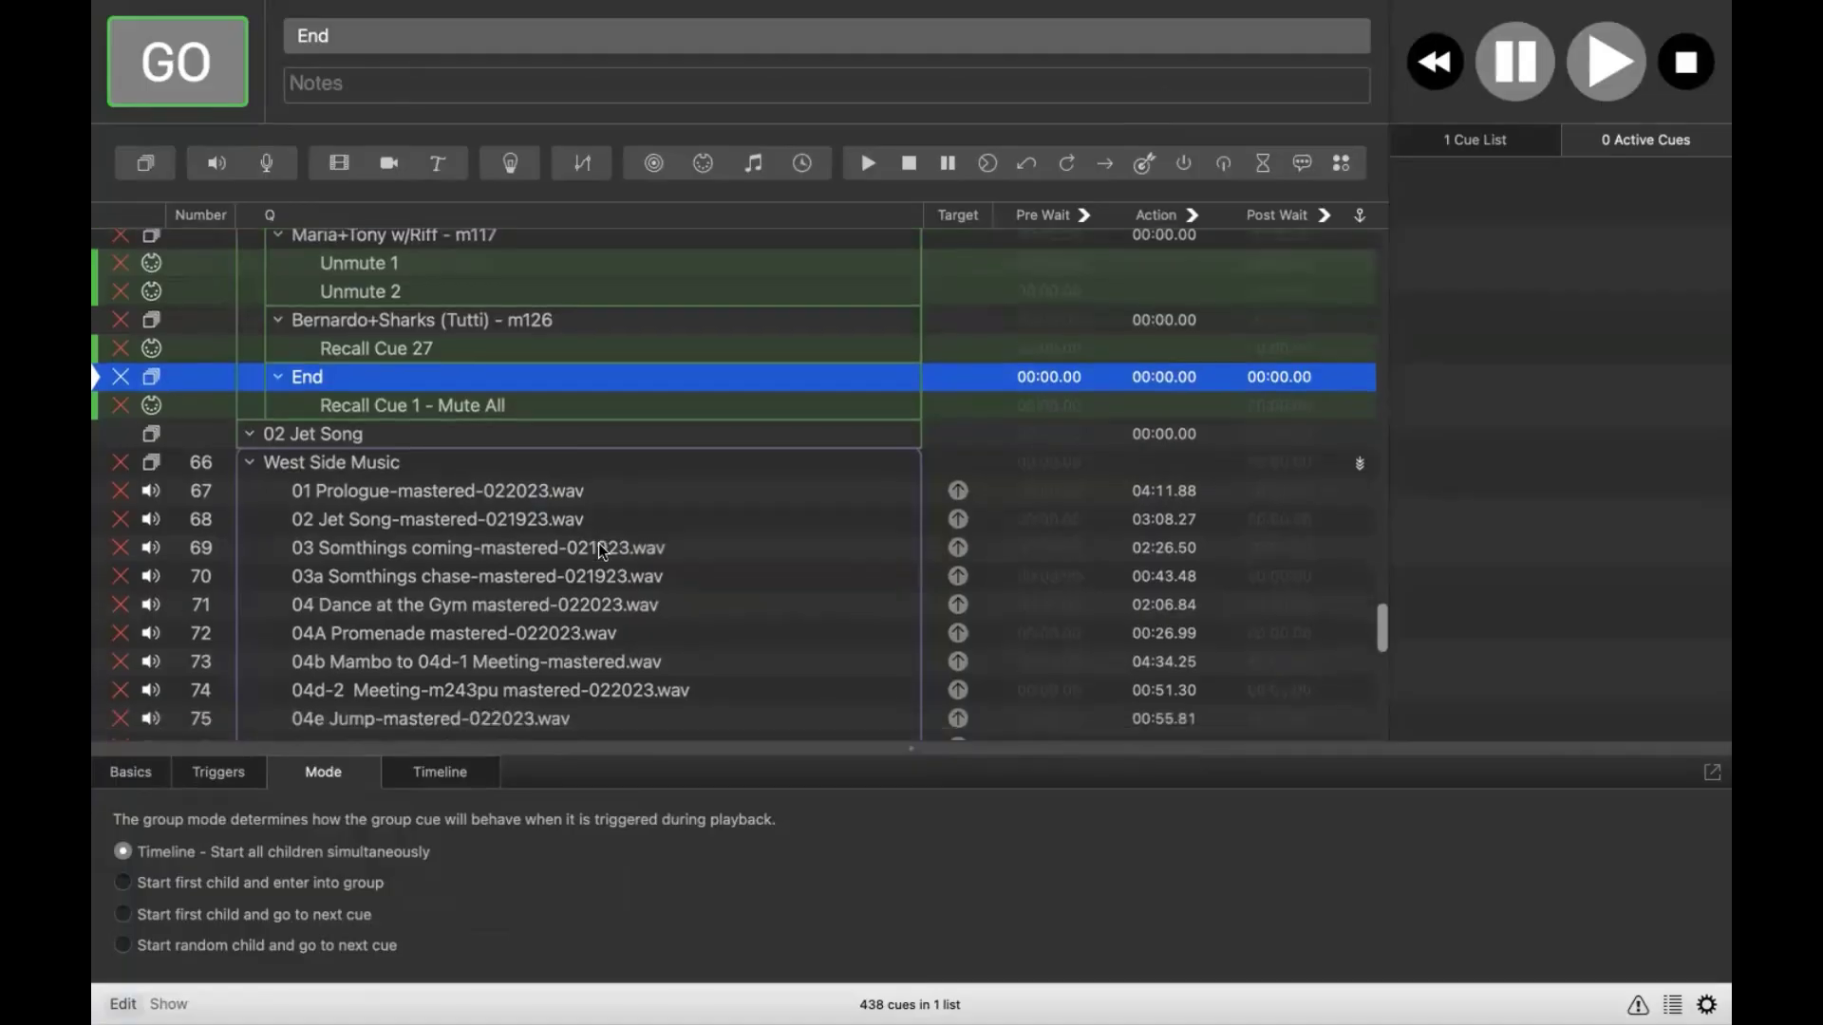
scroll(598, 545, up, 4)
scroll(599, 545, up, 6)
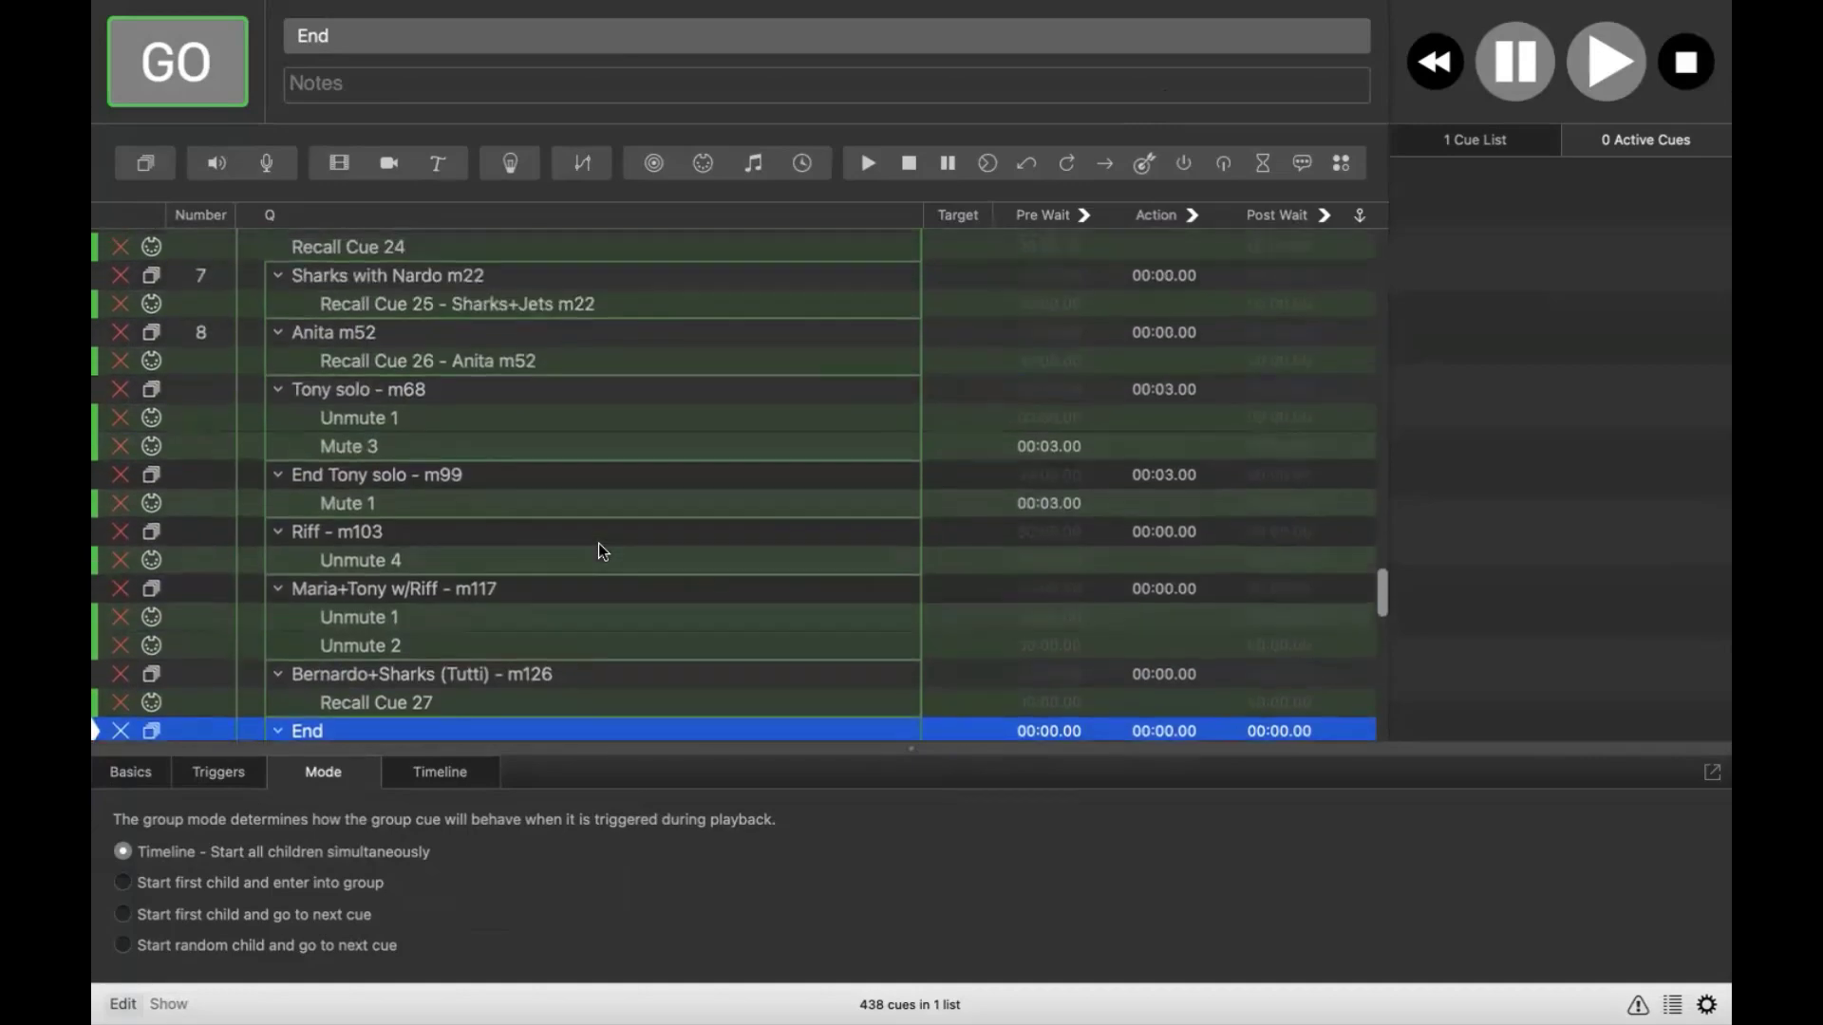
scroll(599, 545, down, 3)
scroll(599, 545, up, 6)
scroll(598, 550, up, 10)
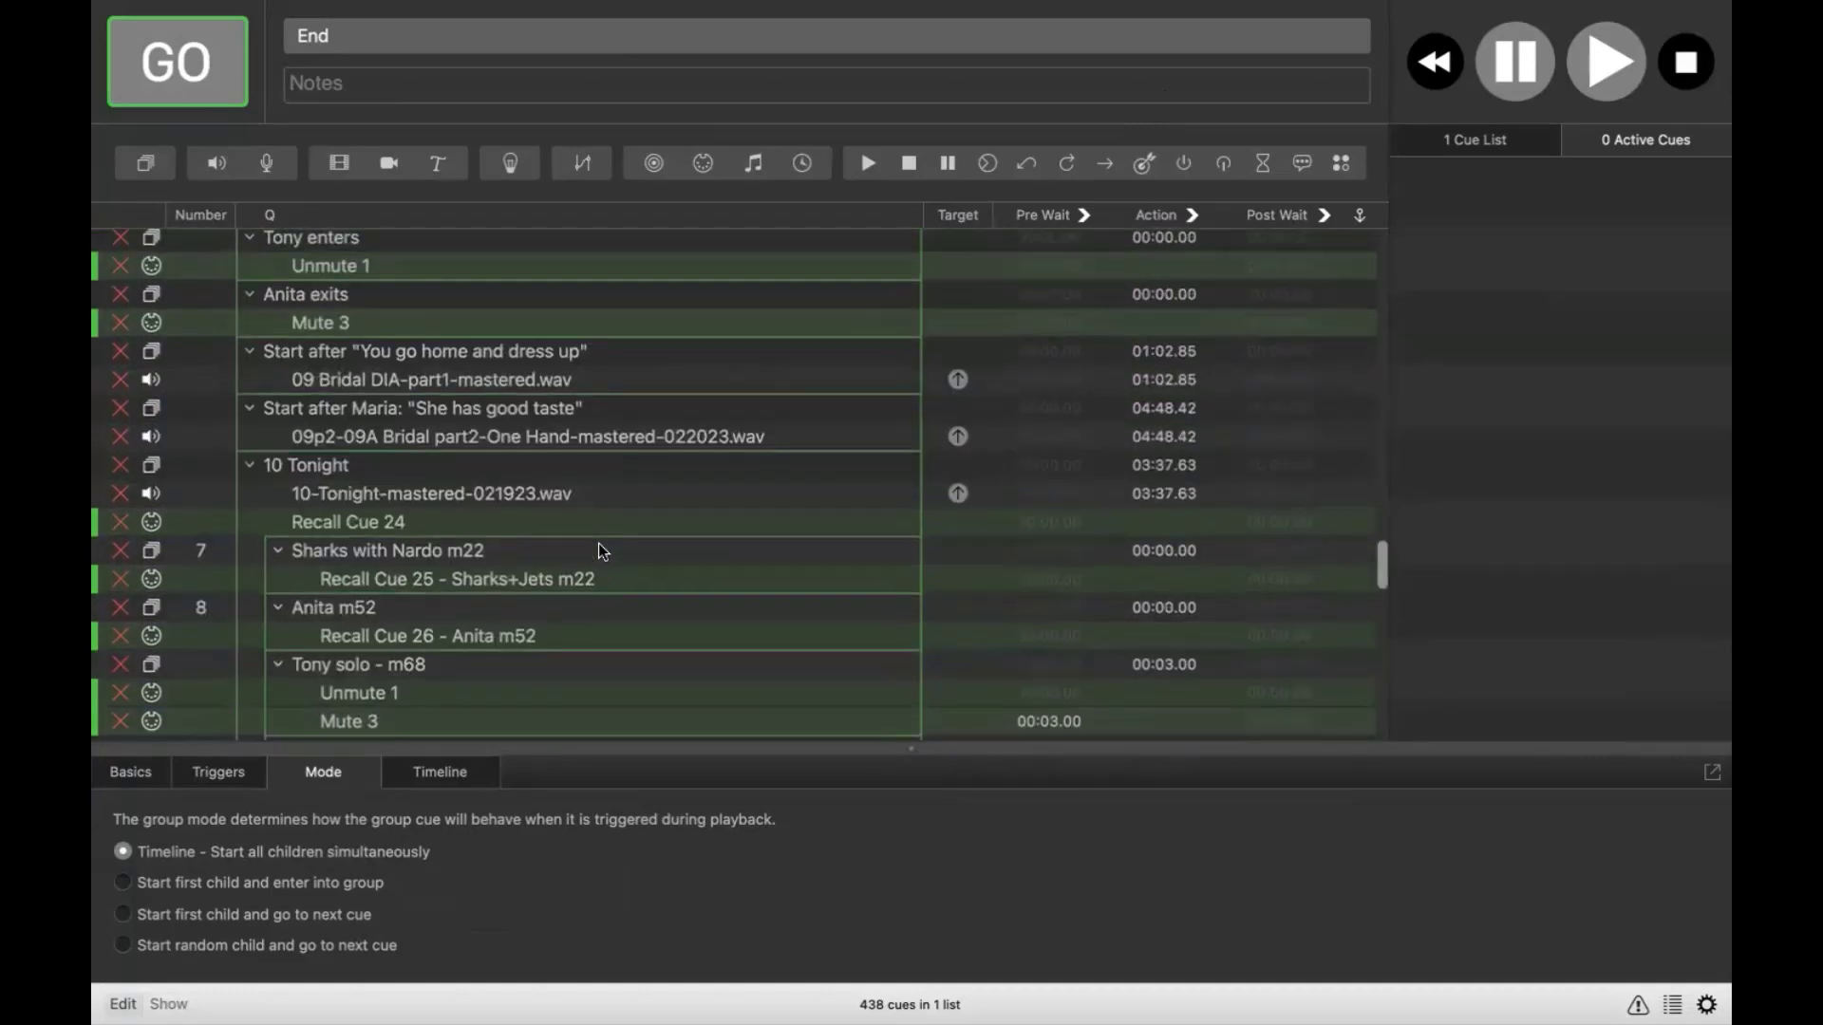
scroll(598, 545, up, 12)
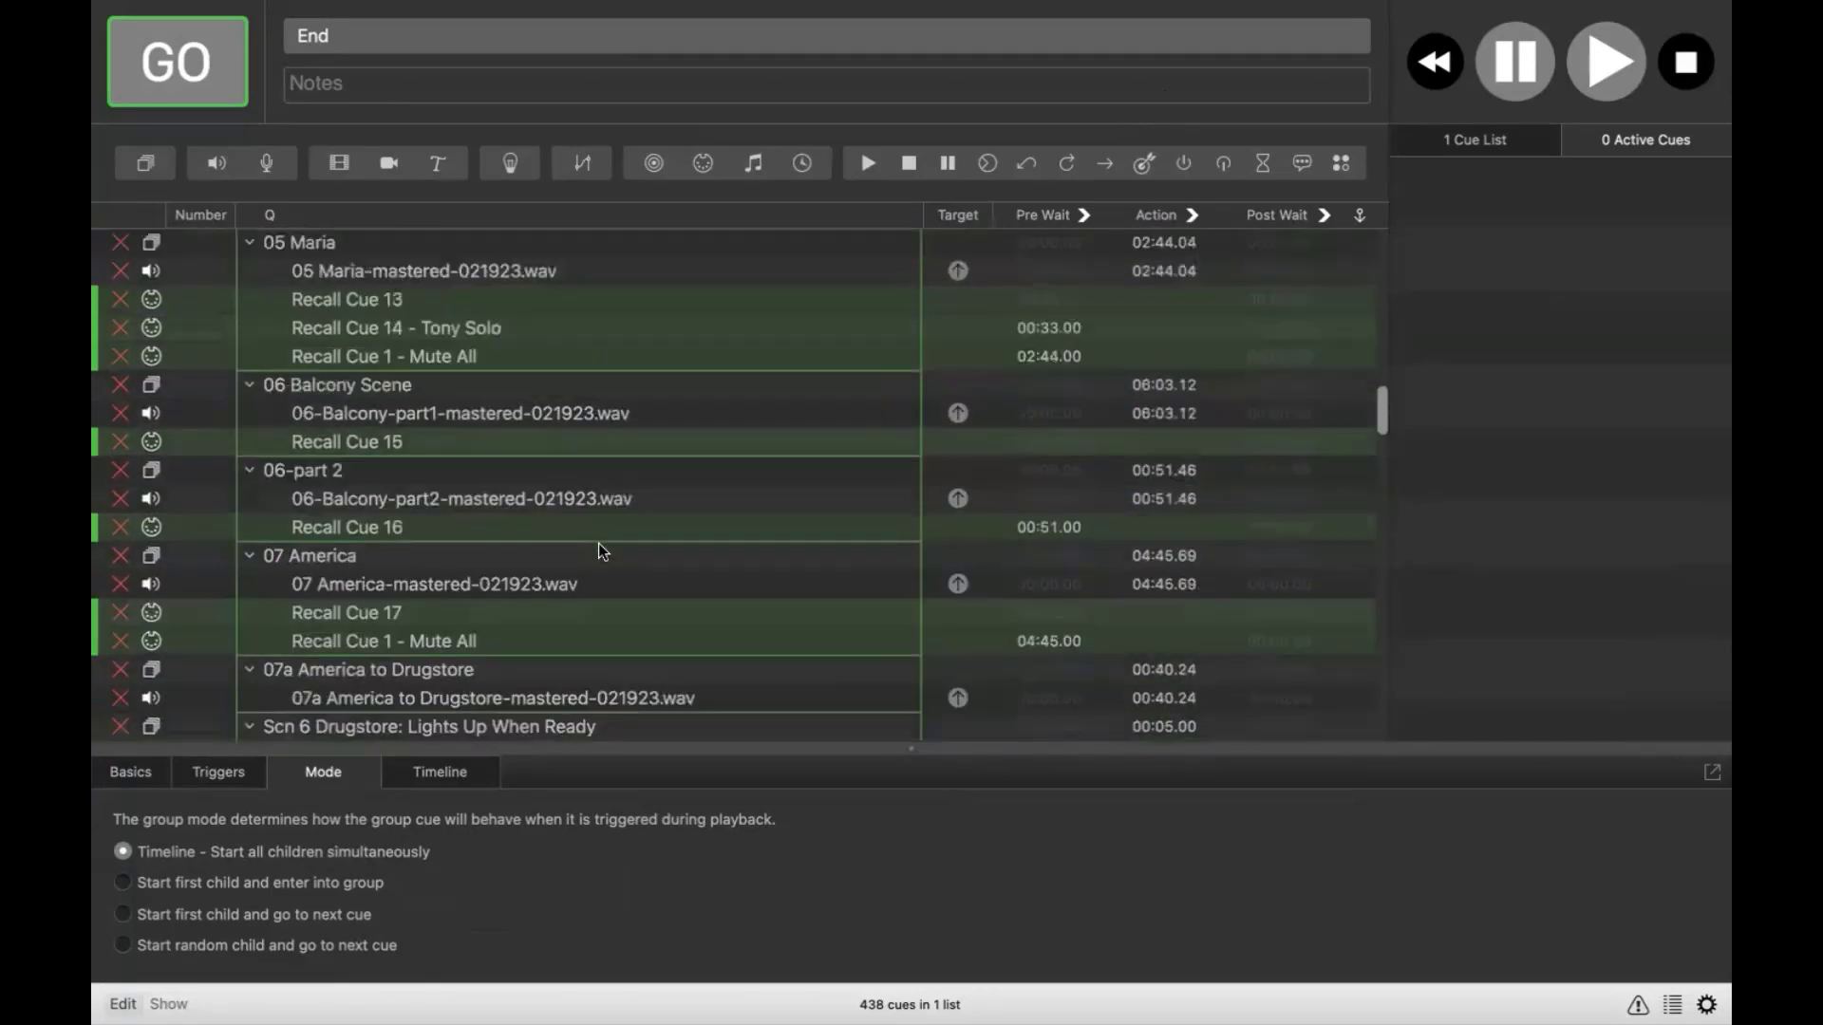
scroll(598, 547, up, 12)
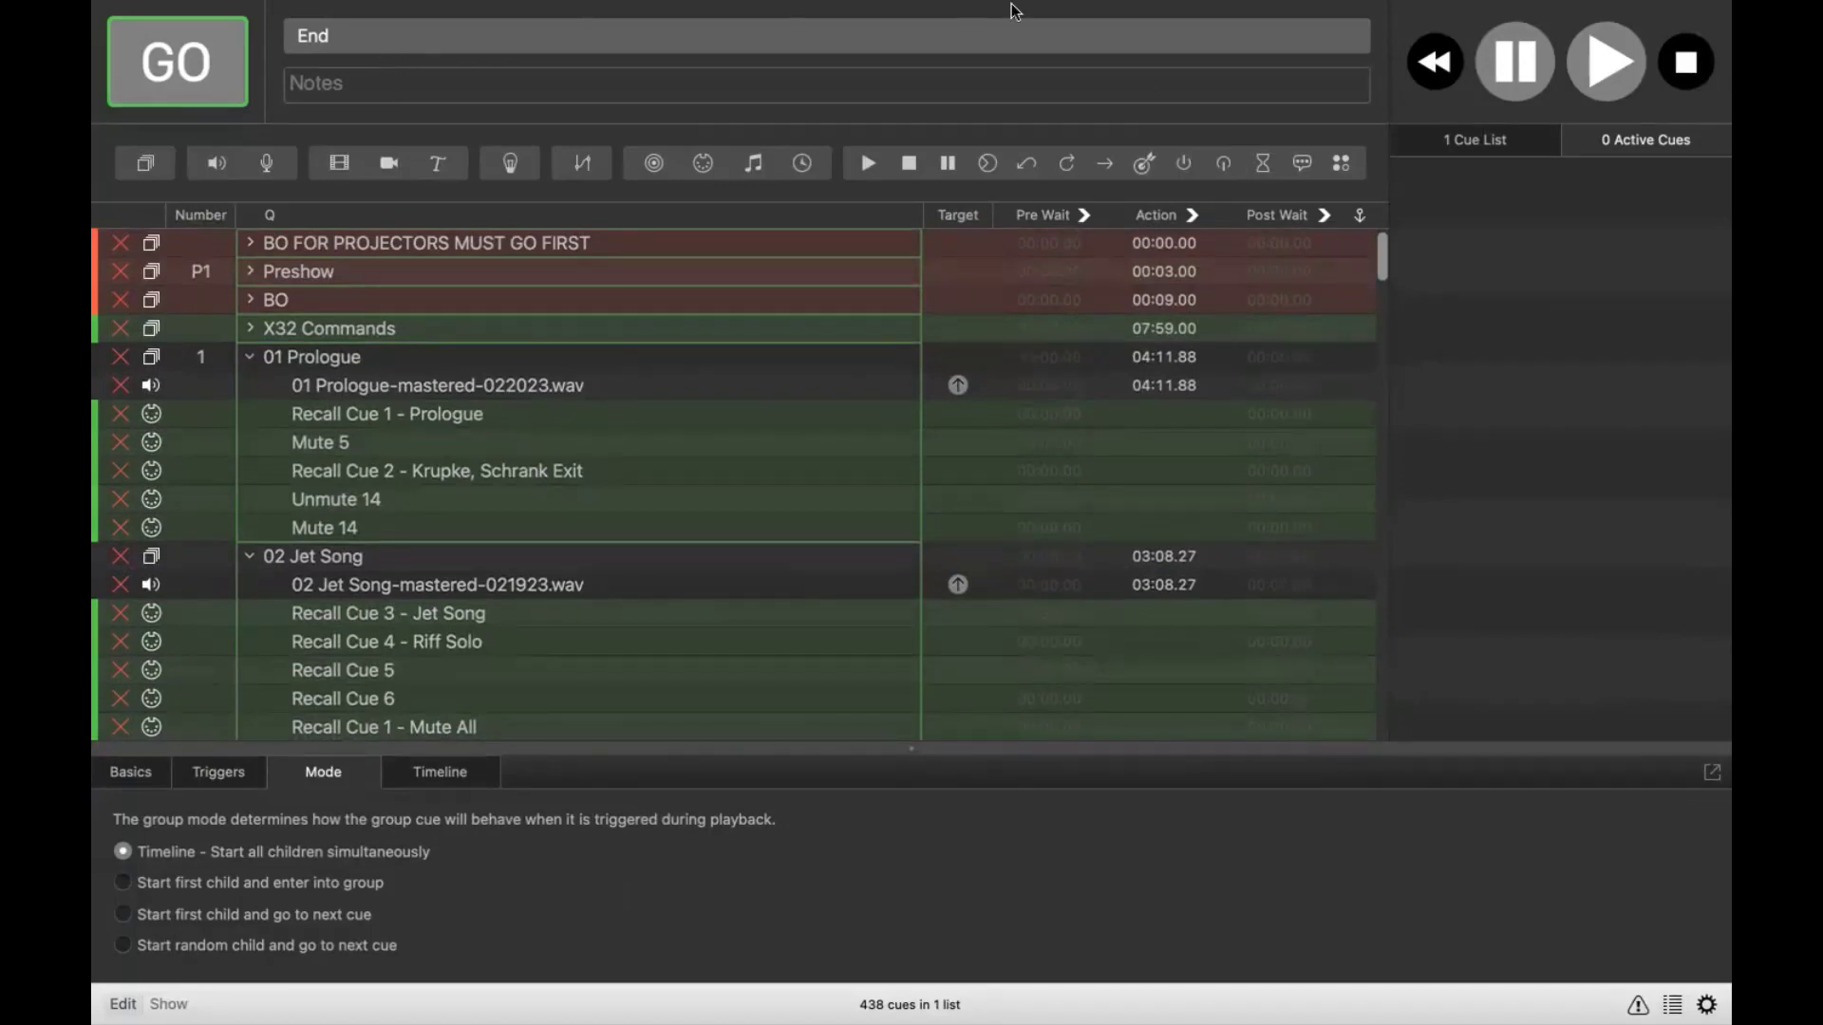
Examine the Recall Cue, Mute and Unmute MIDI cues from the 01 Prologue group down to 10 Tonight.
mouse_move(1041, 27)
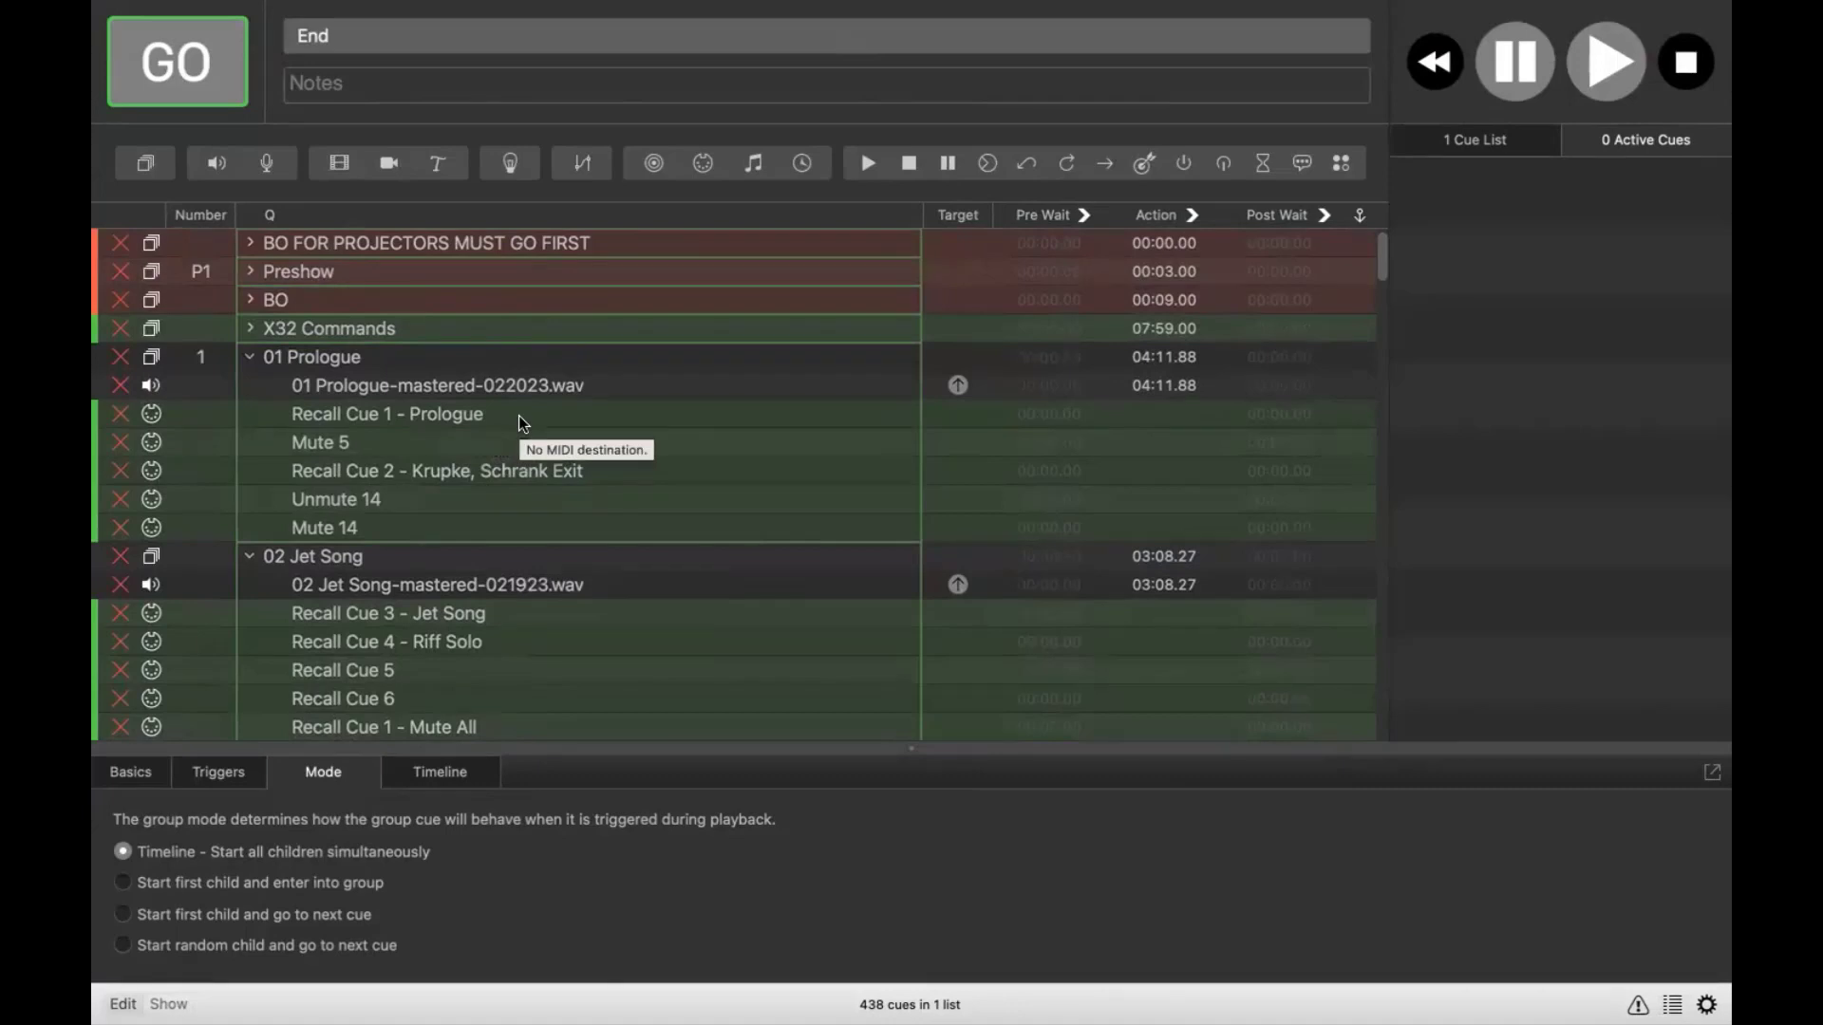
scroll(346, 395, down, 2)
scroll(345, 395, down, 10)
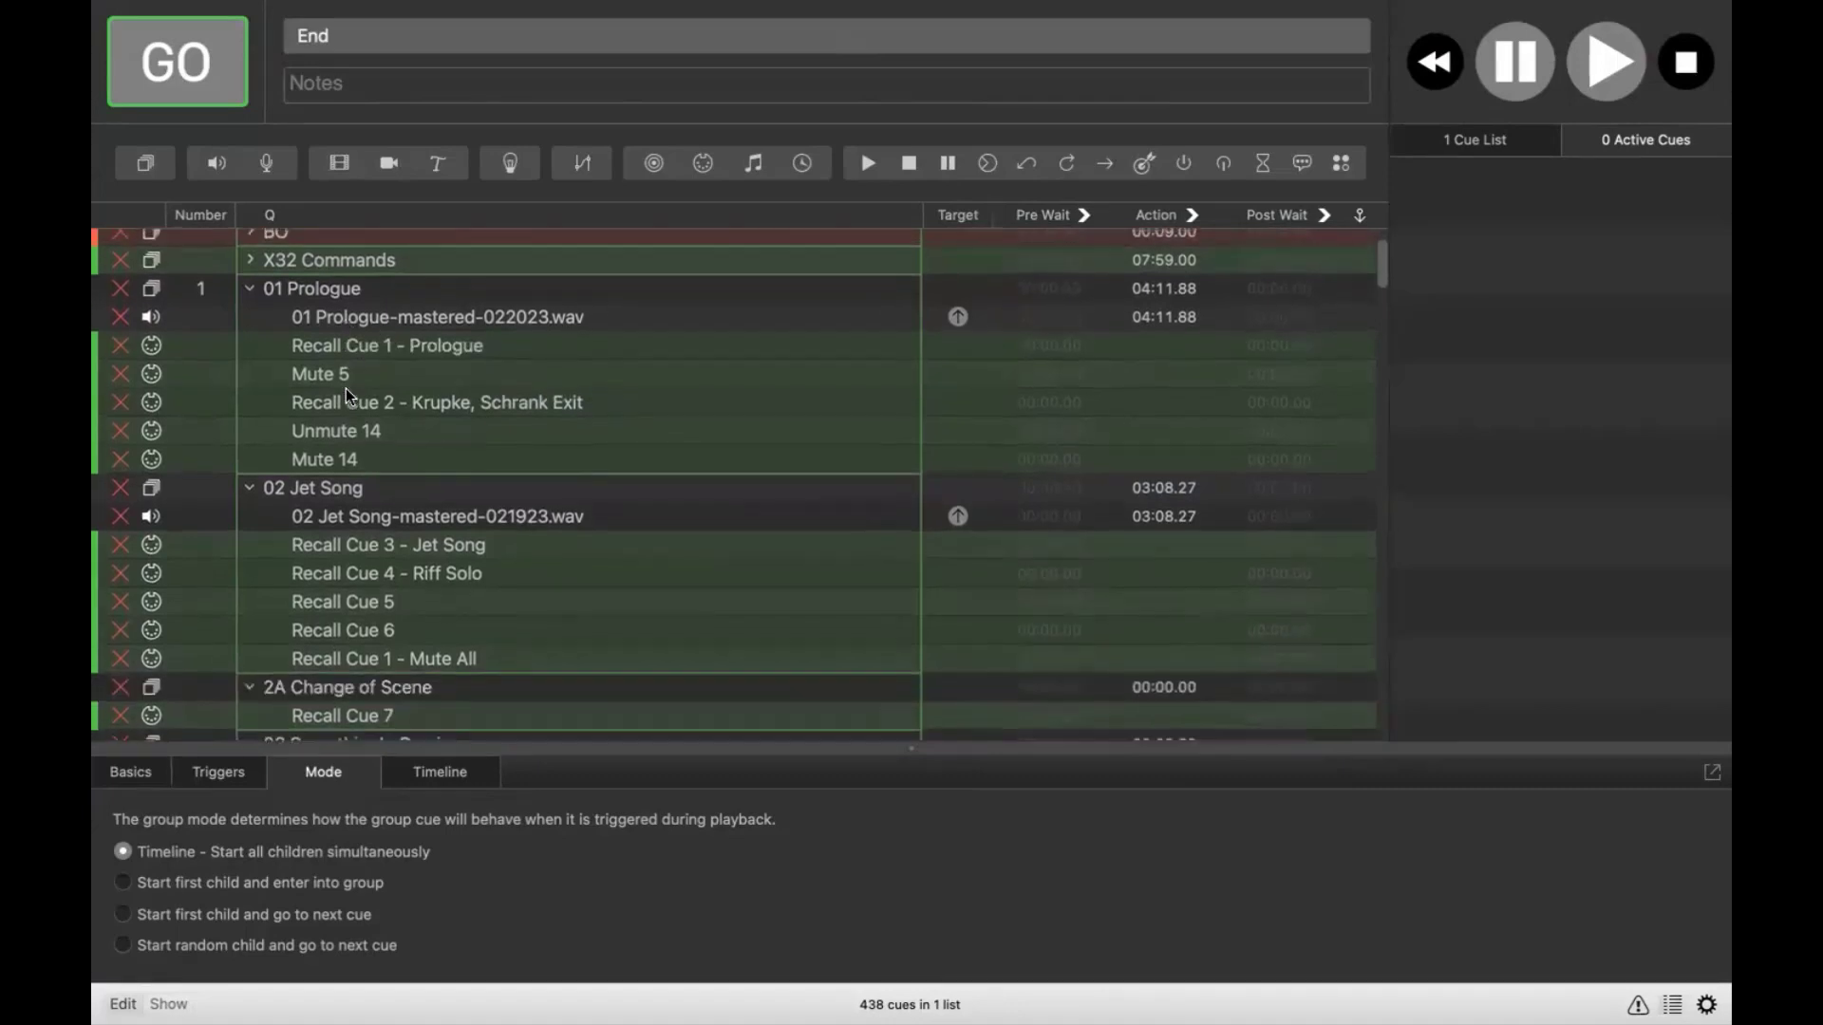
scroll(346, 394, down, 15)
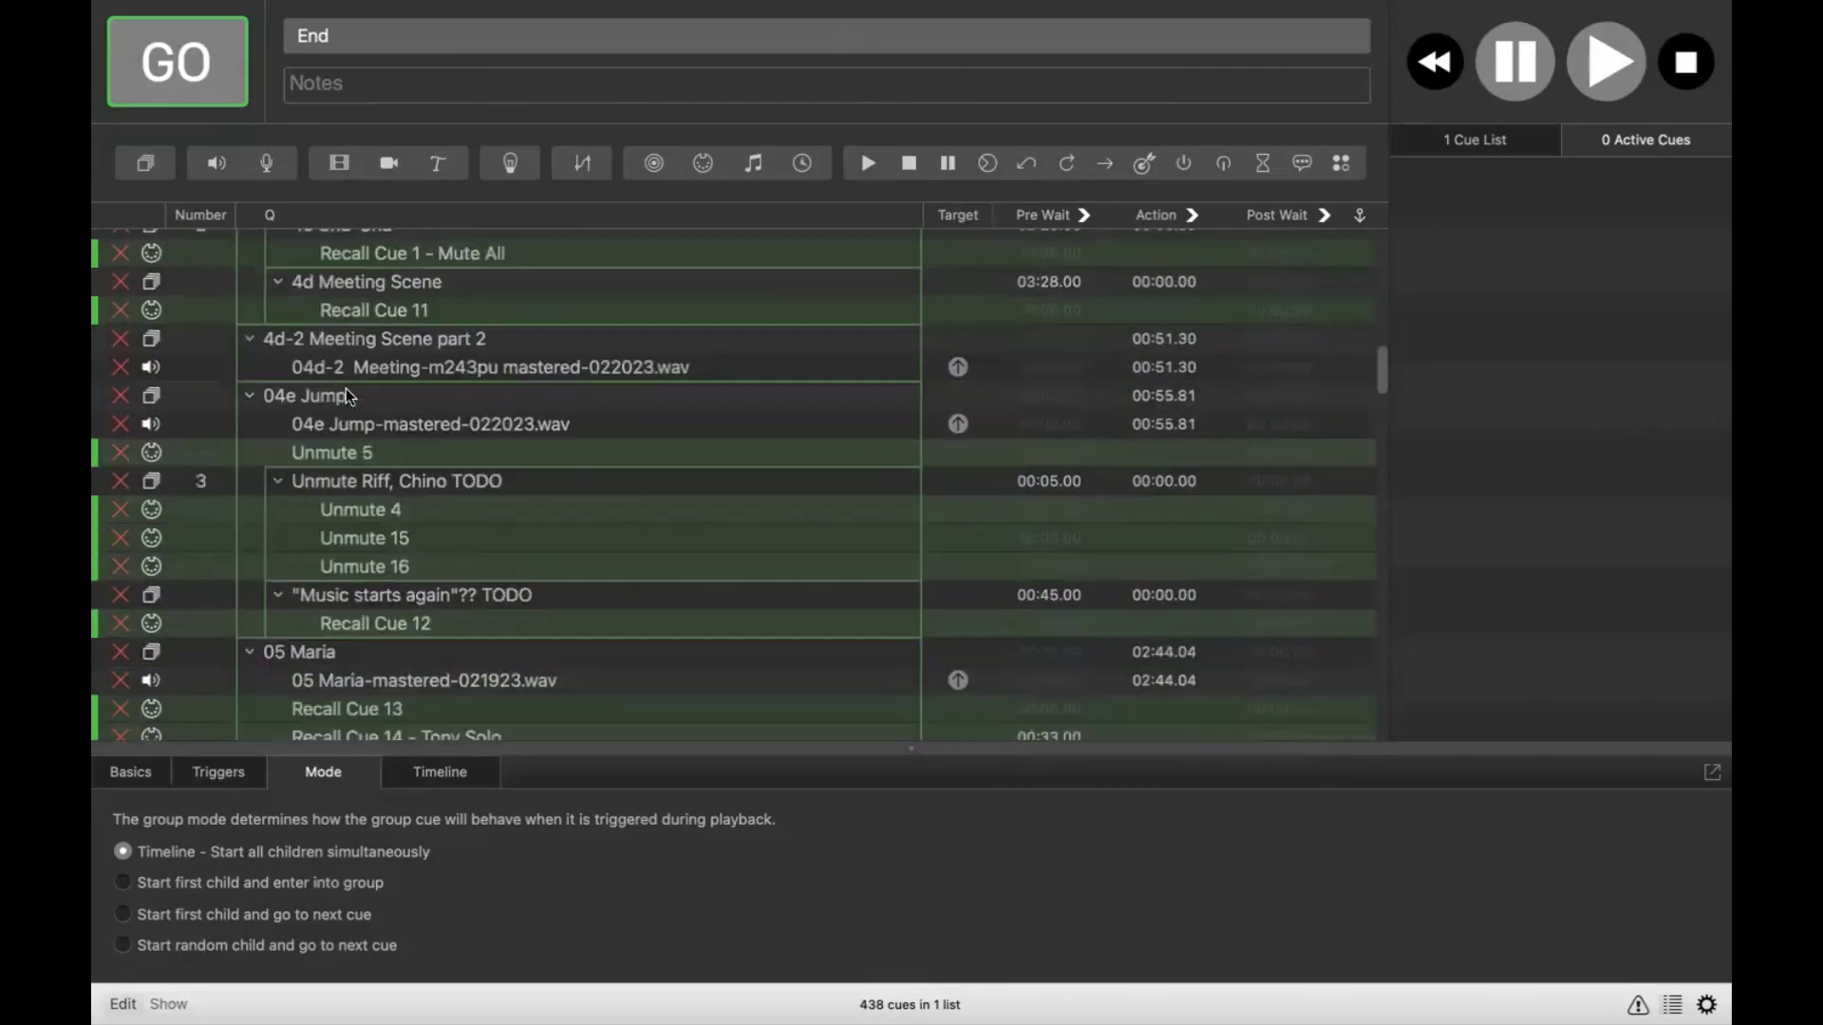
scroll(346, 395, down, 20)
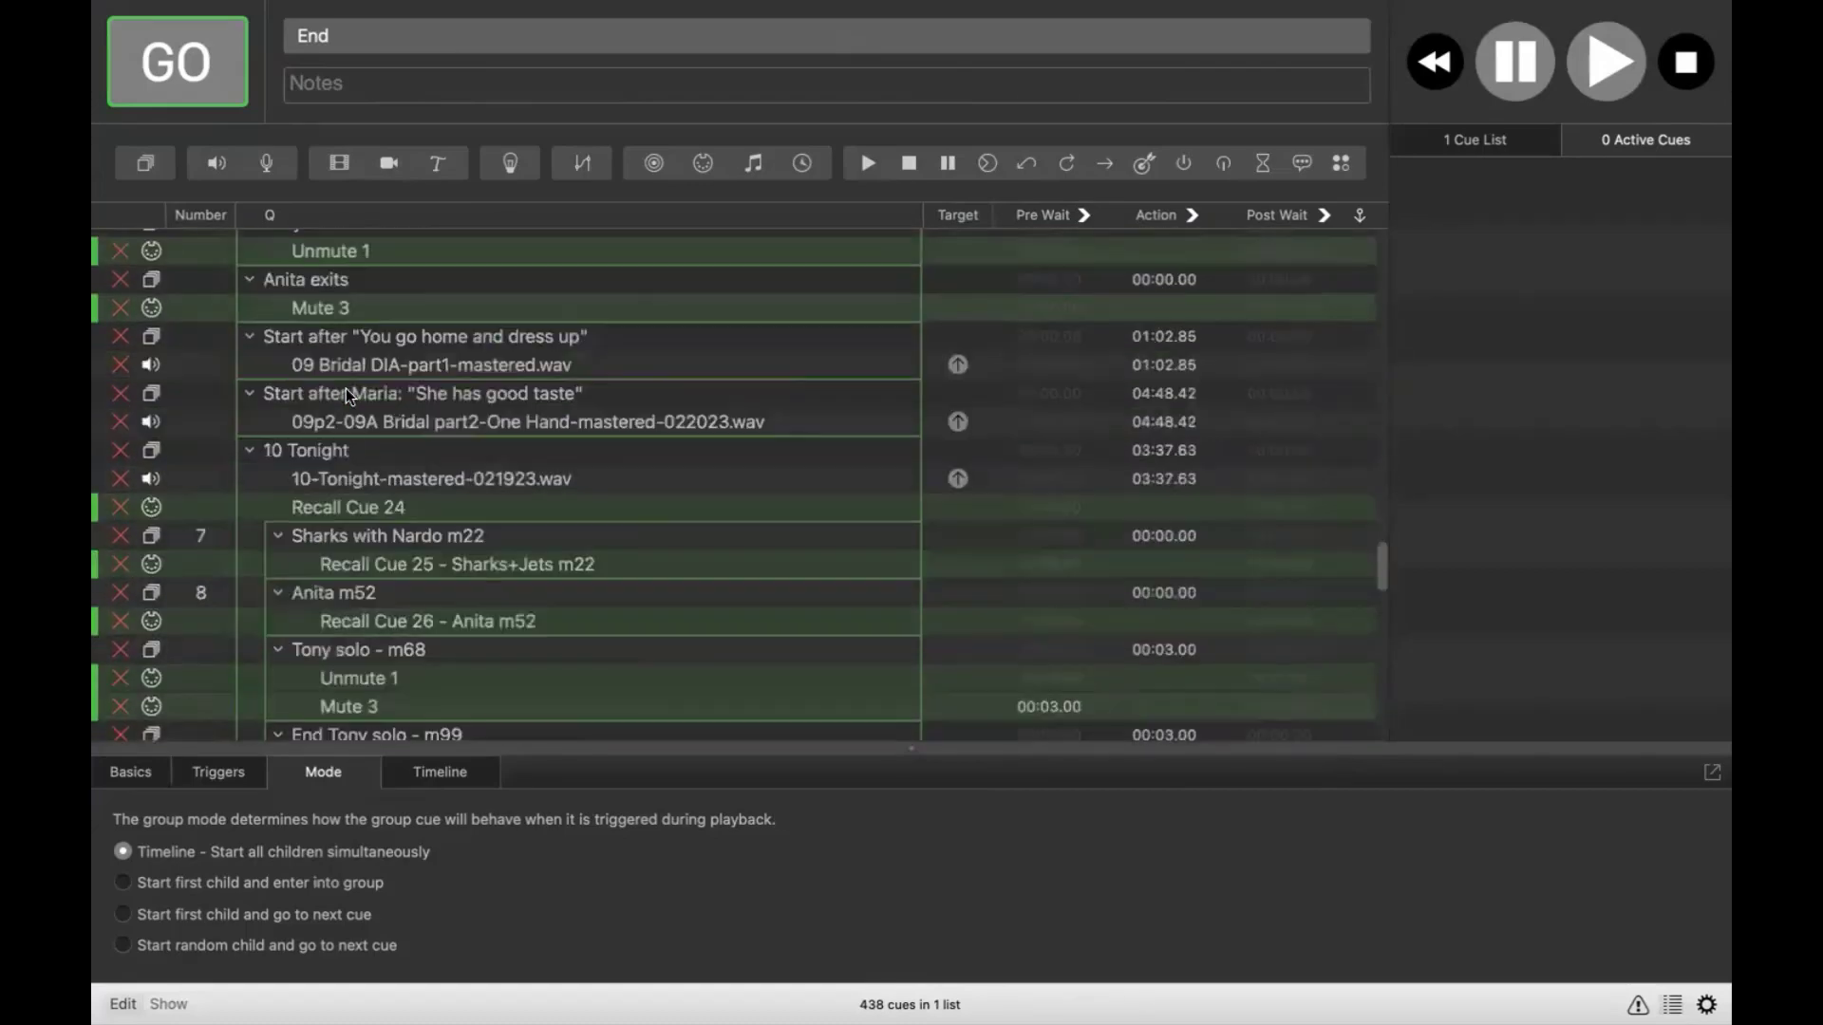
Show the Time & Loops waveform of the 04b Mambo to 04d-1 Meeting audio cue in the West Side Music group.
scroll(346, 389, up, 10)
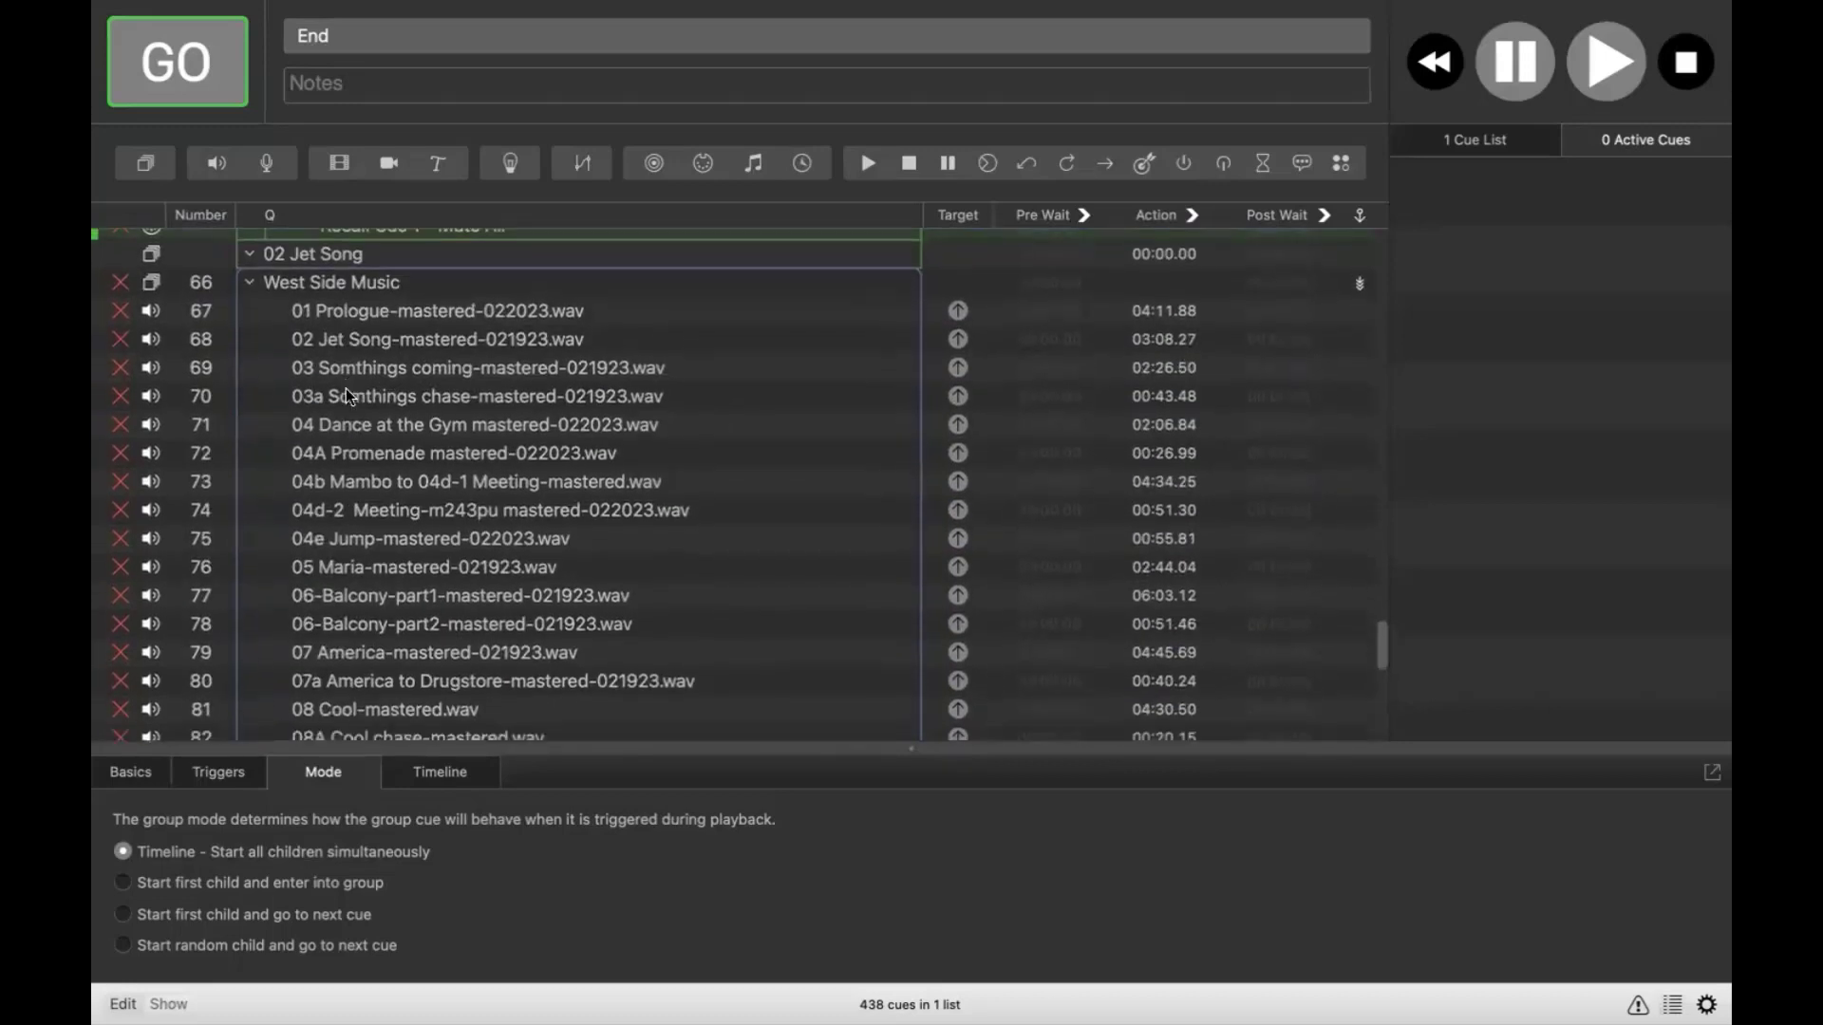
scroll(346, 389, down, 2)
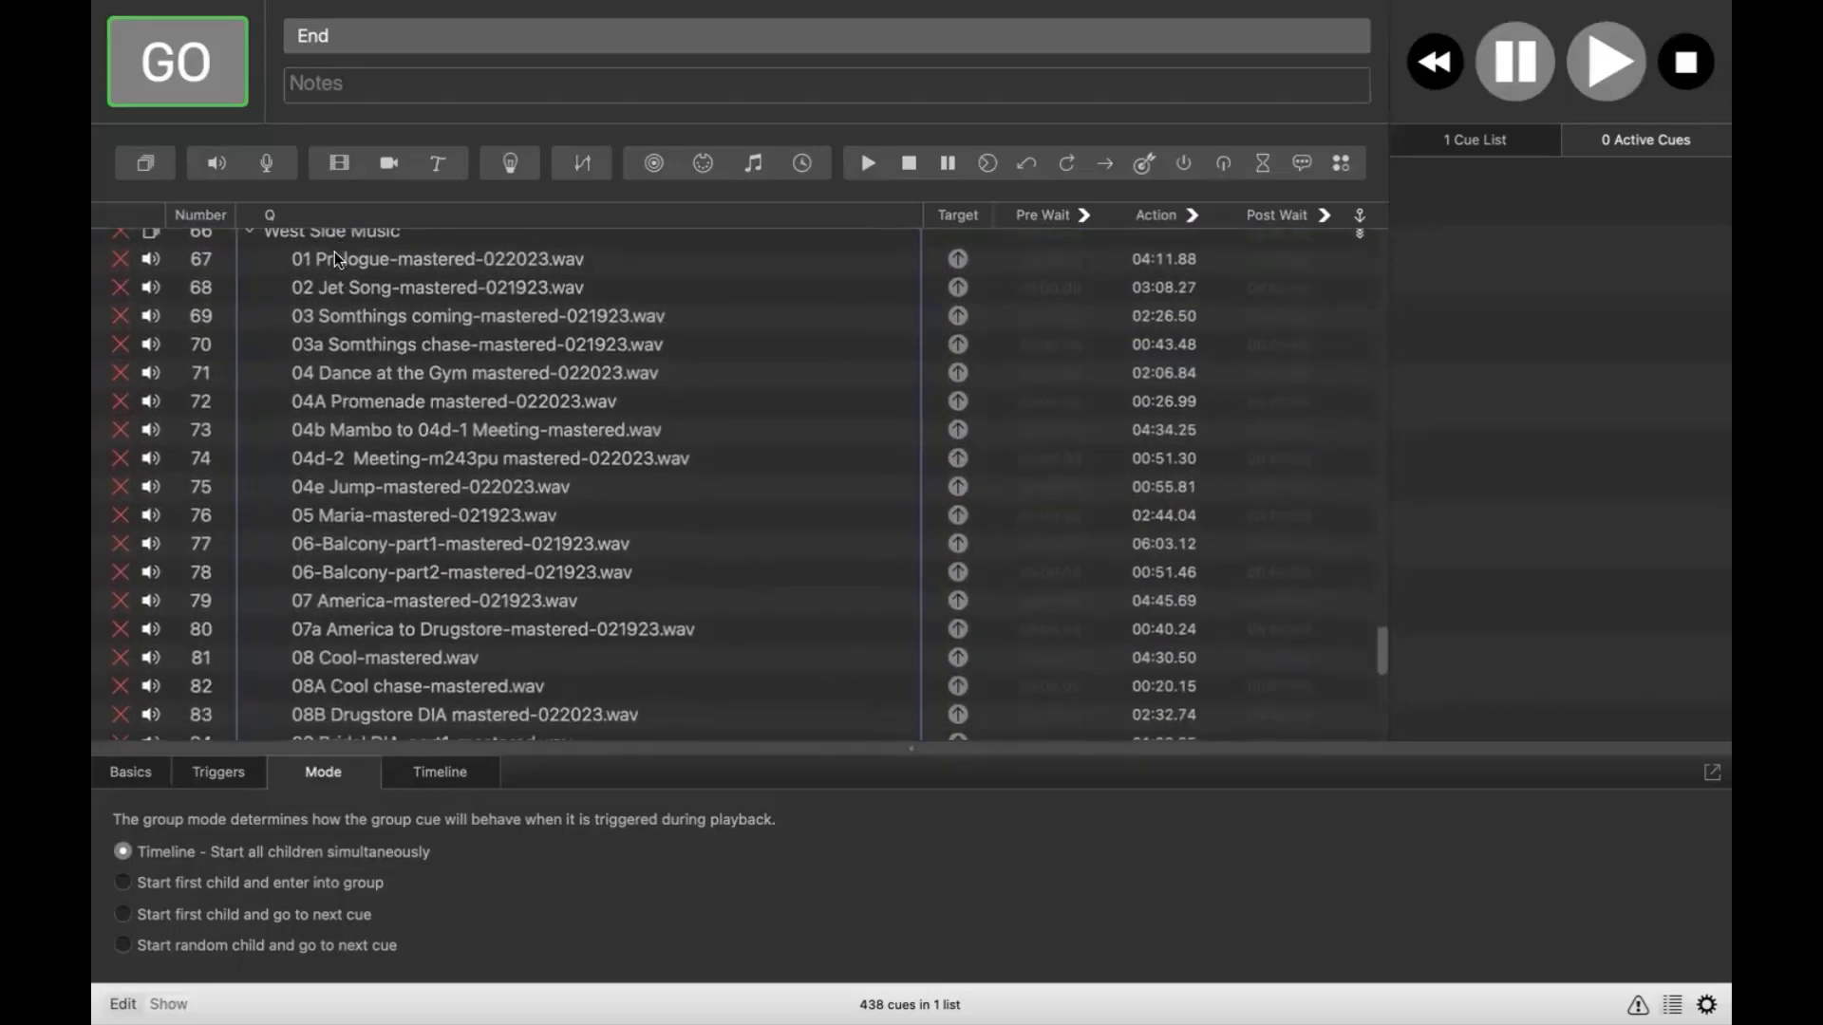
scroll(339, 253, up, 1)
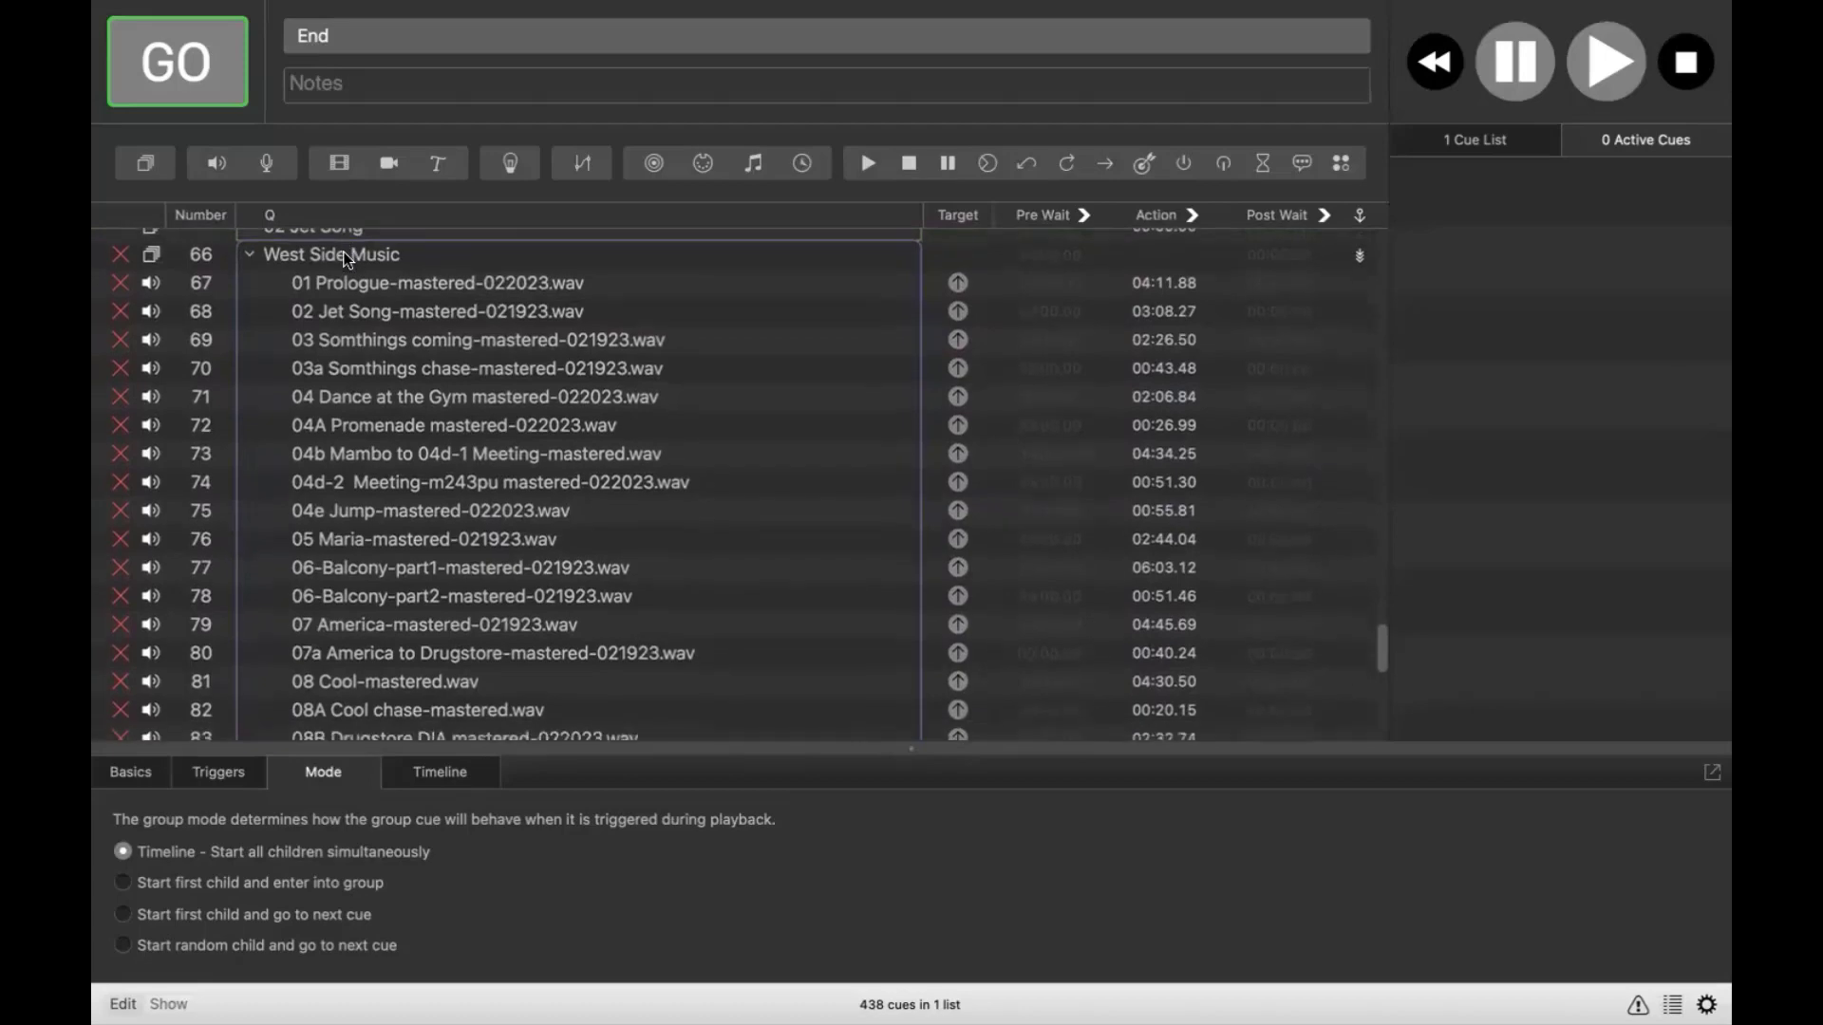
scroll(346, 258, down, 1)
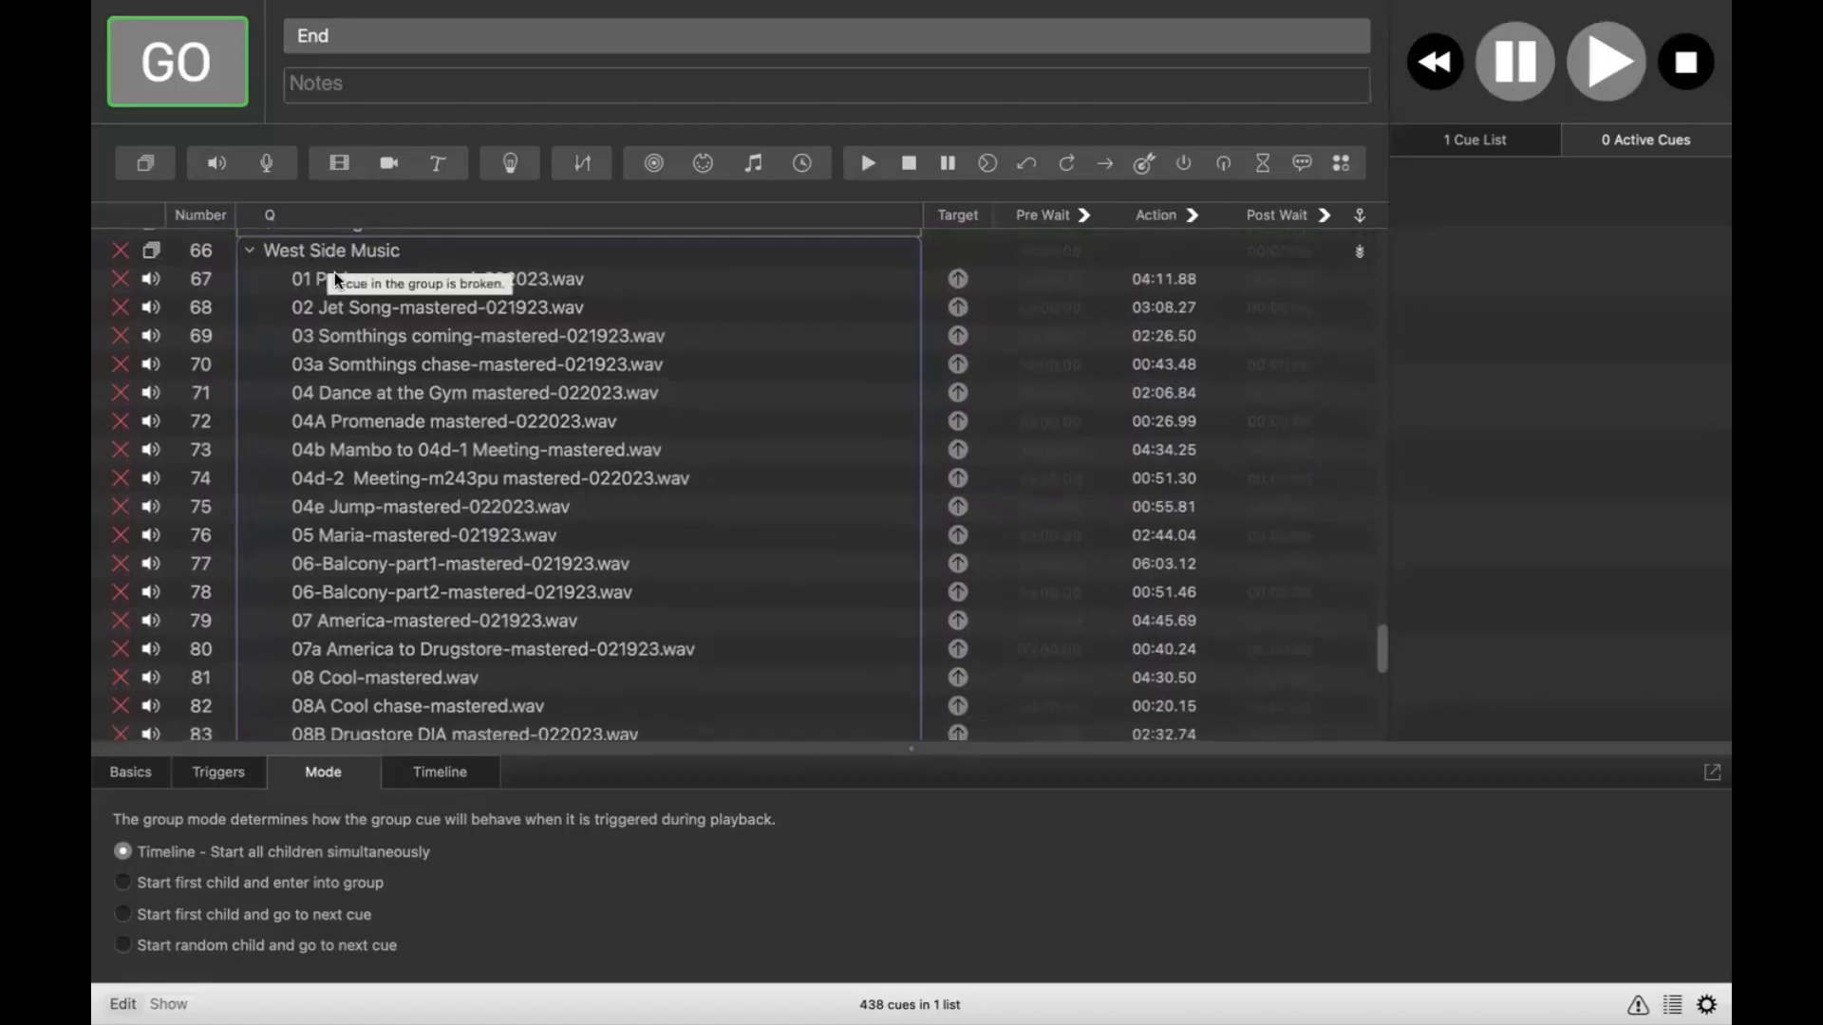
scroll(373, 407, up, 1)
scroll(373, 406, down, 3)
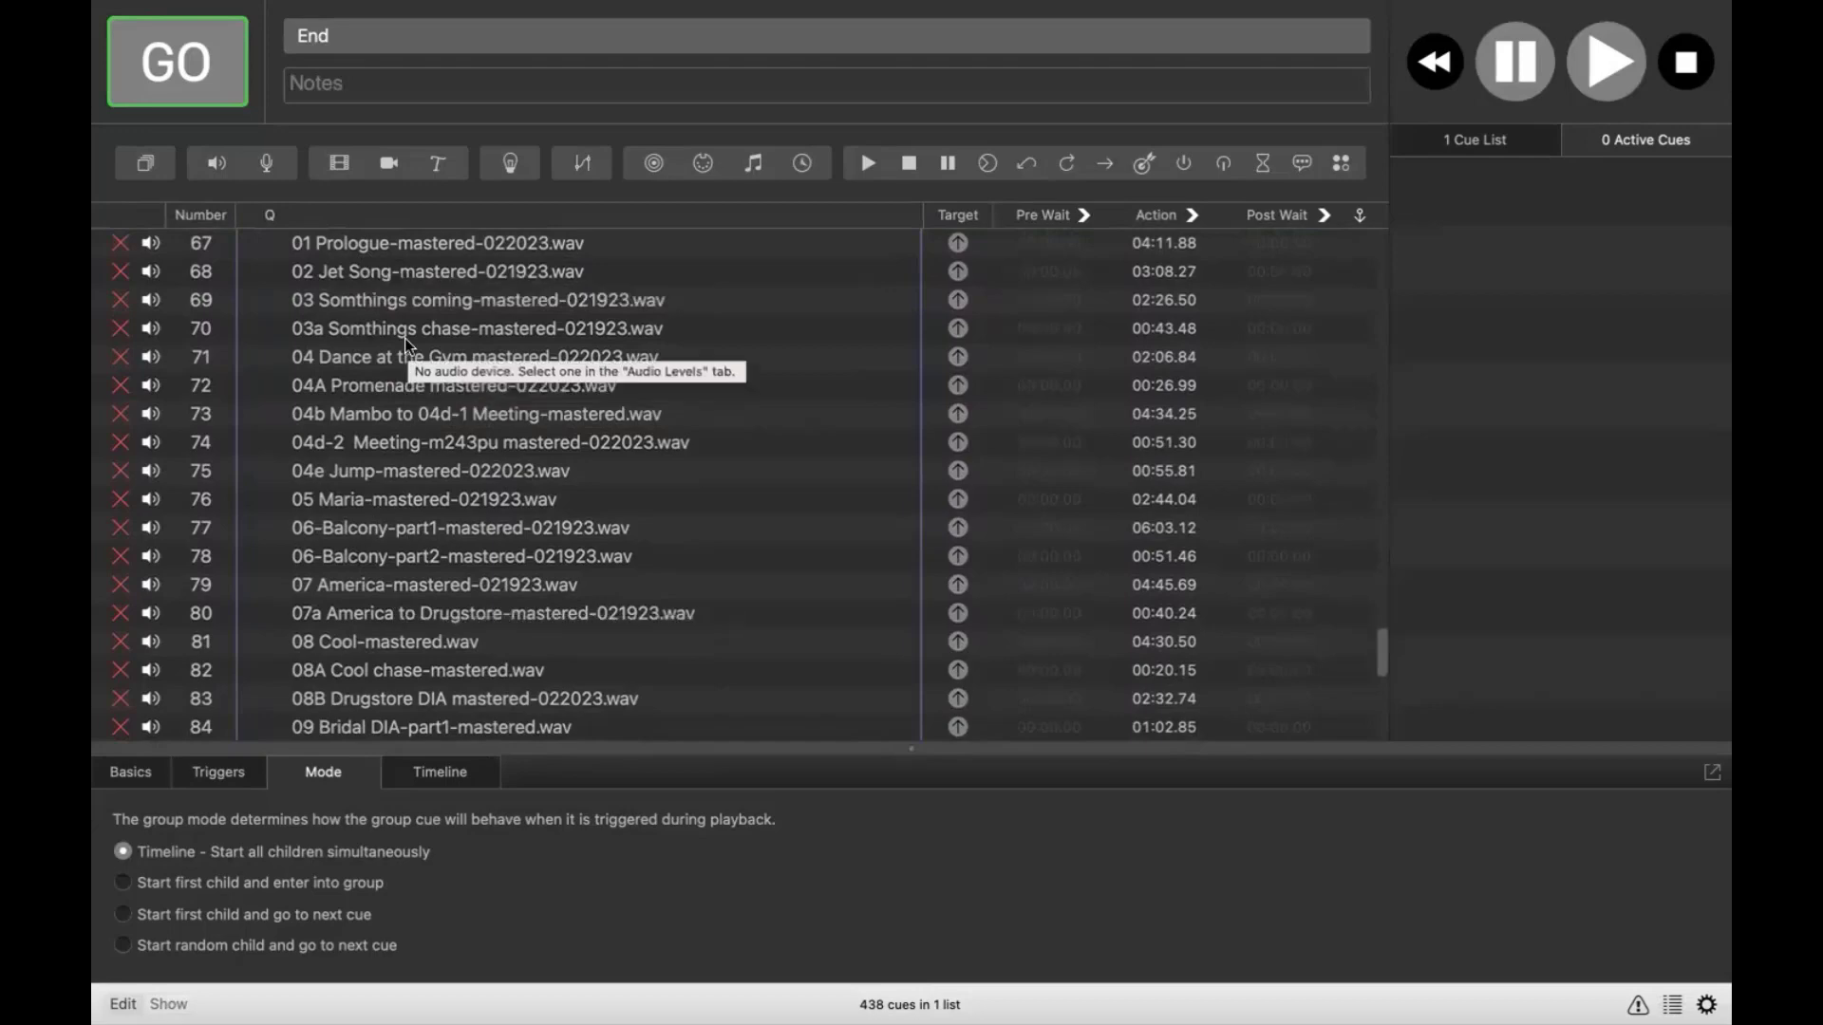
click(407, 417)
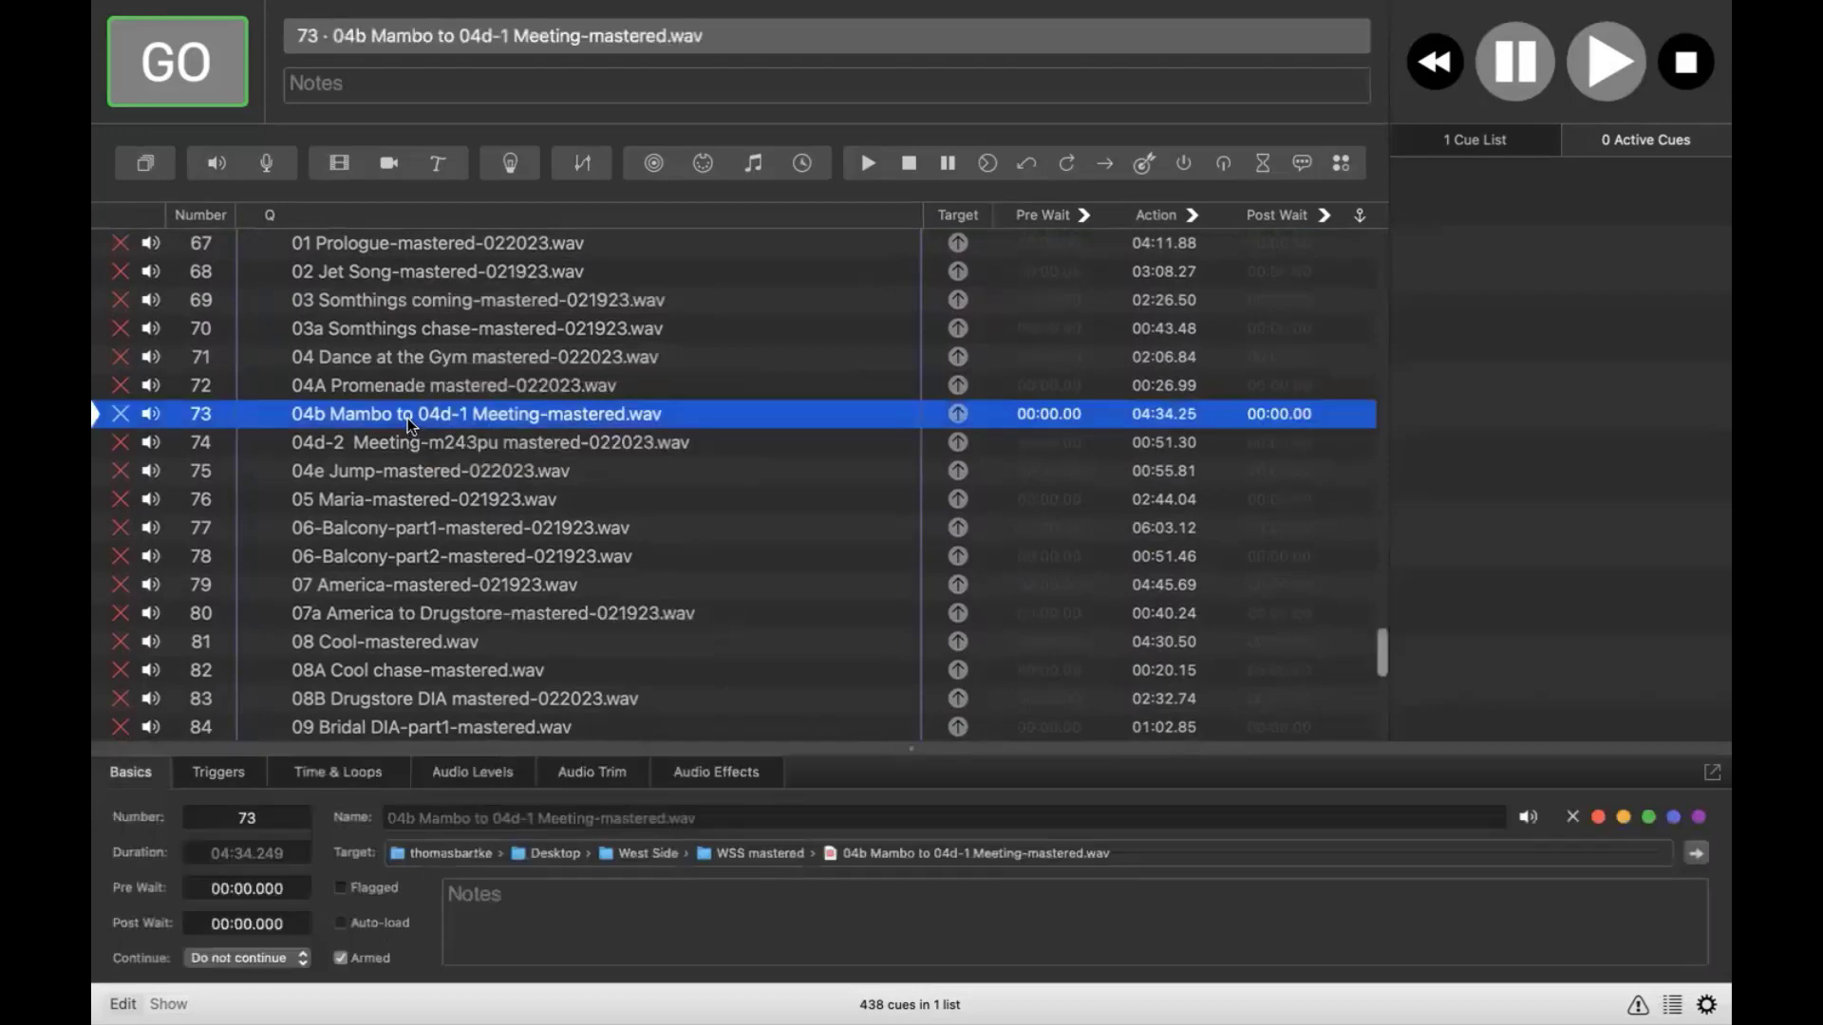
click(361, 781)
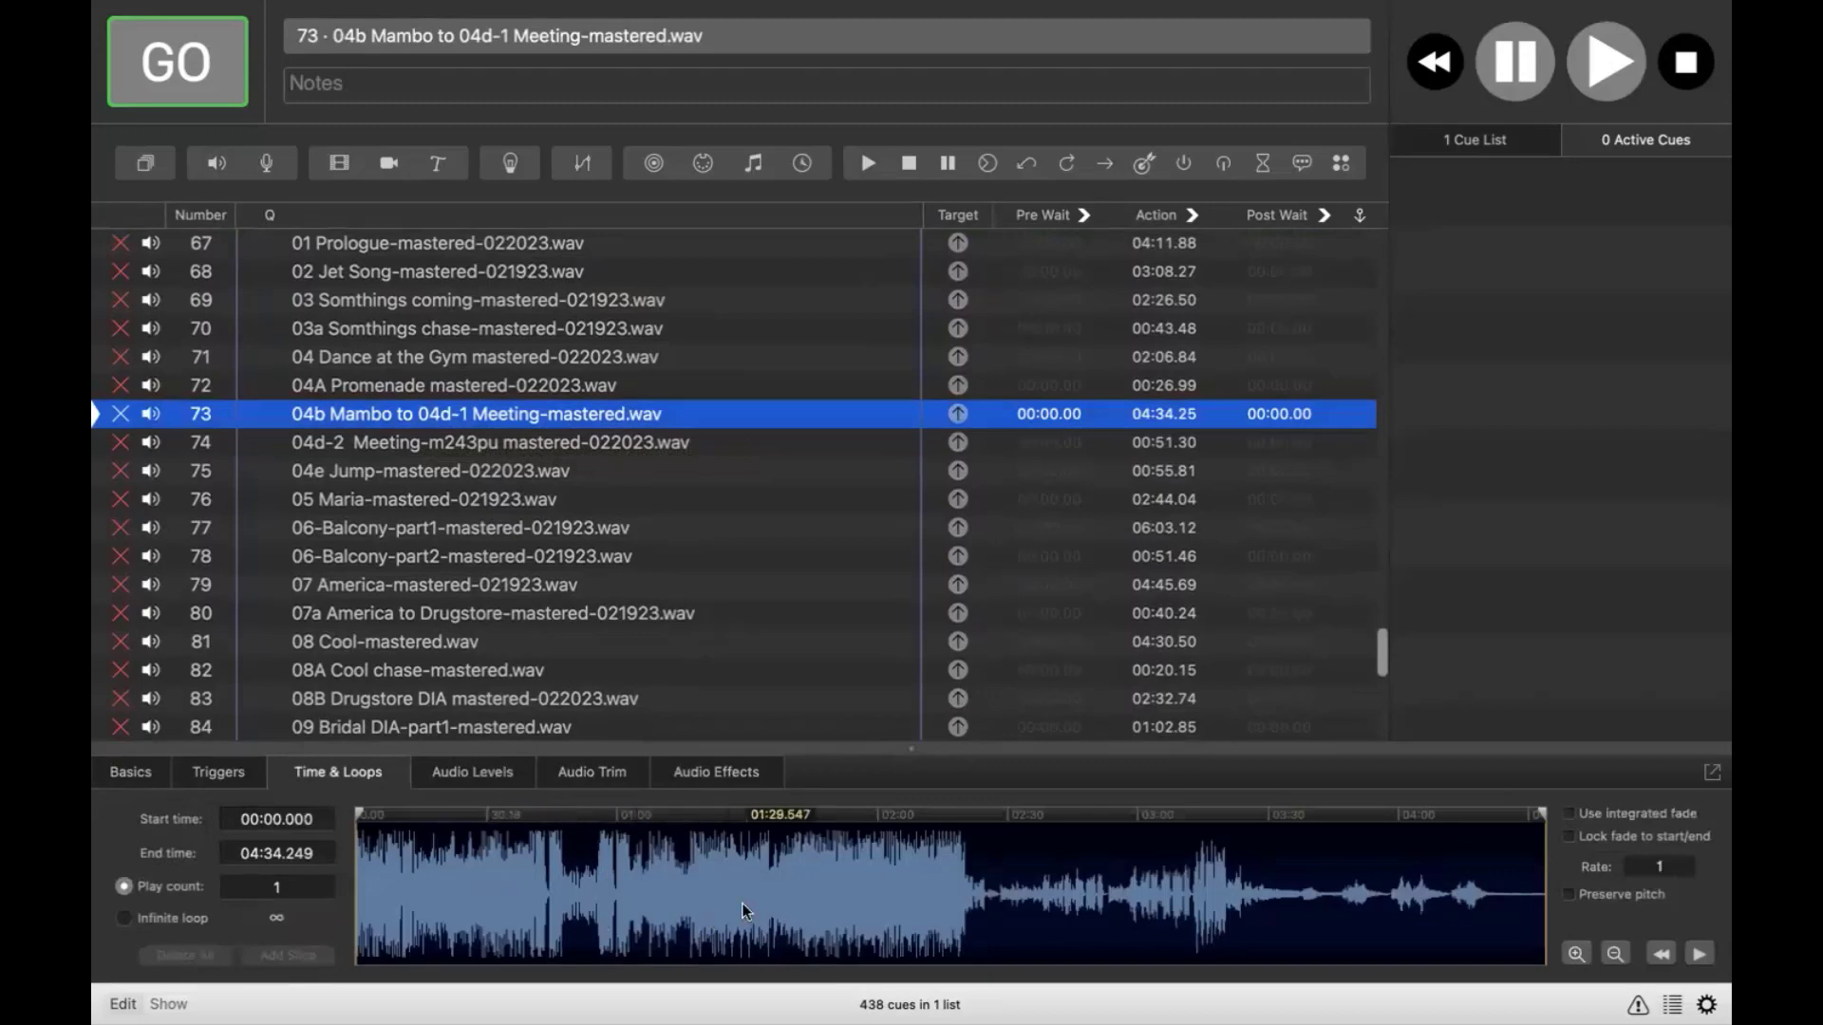
click(998, 900)
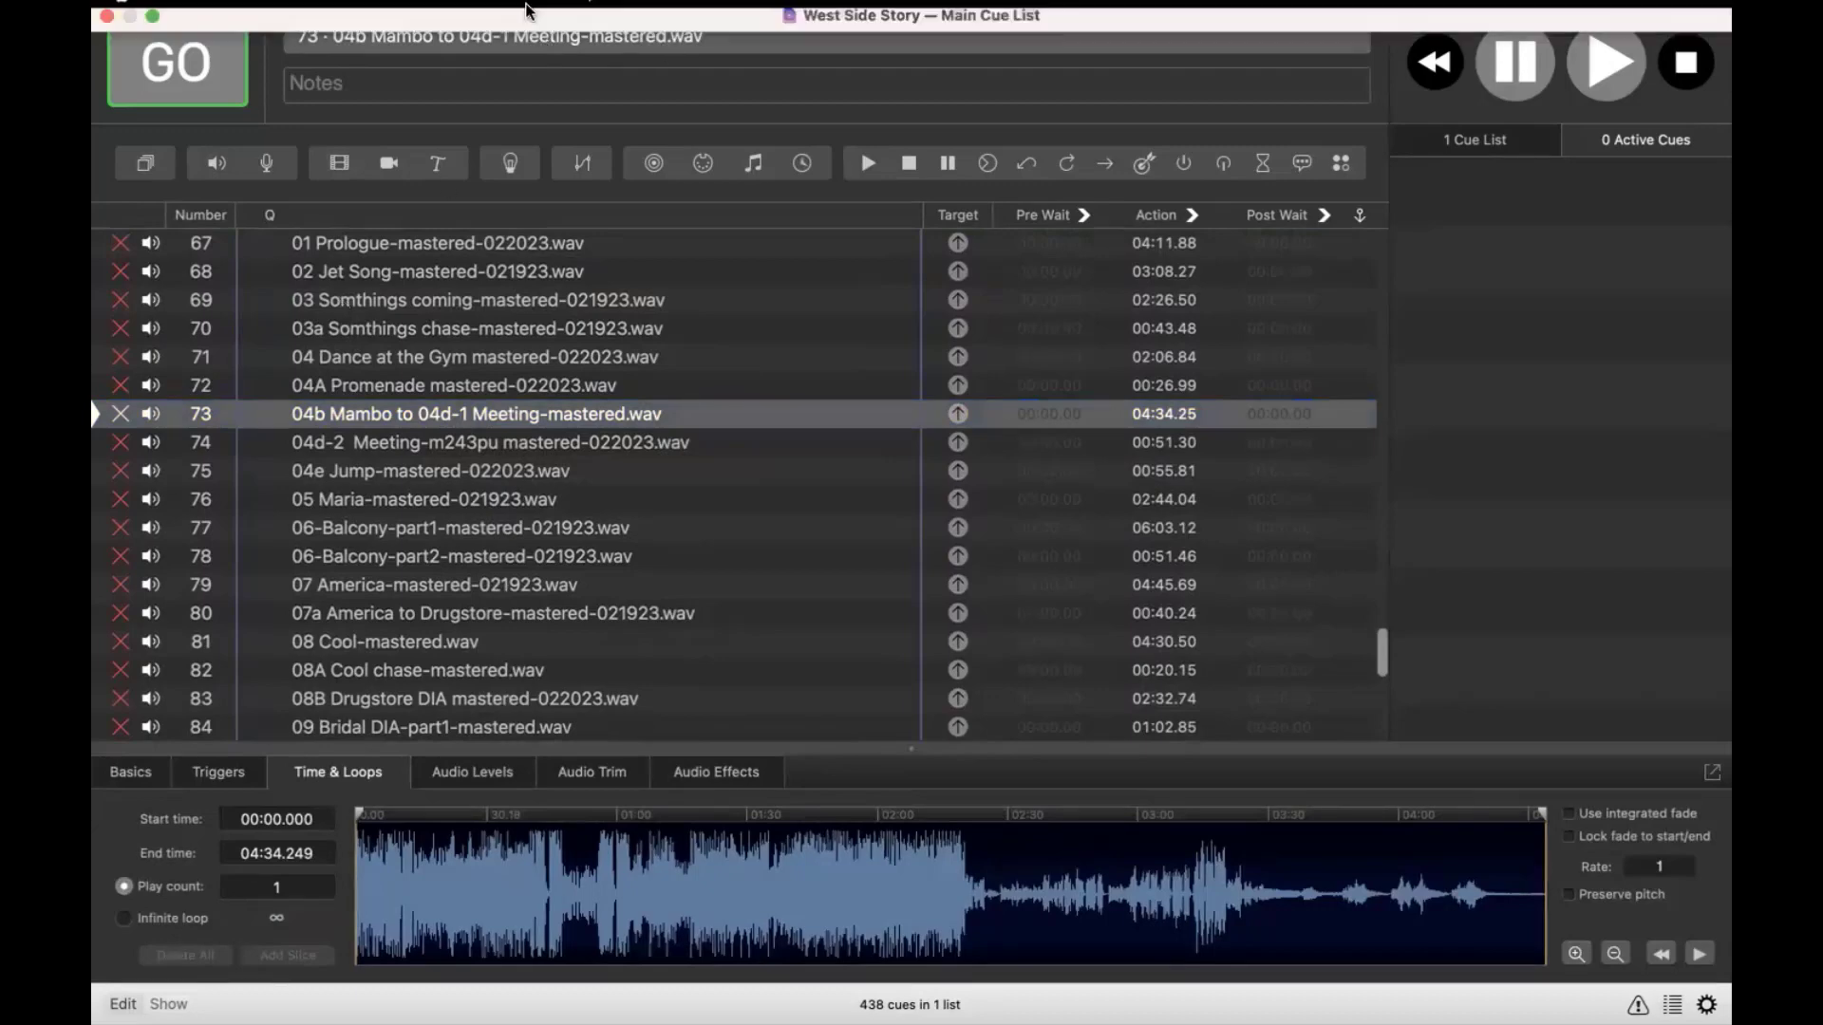
Open the workspace settings, and briefly preview the 04b Mambo to 04d-1 Meeting audio cue, pausing it just after it starts.
click(492, 13)
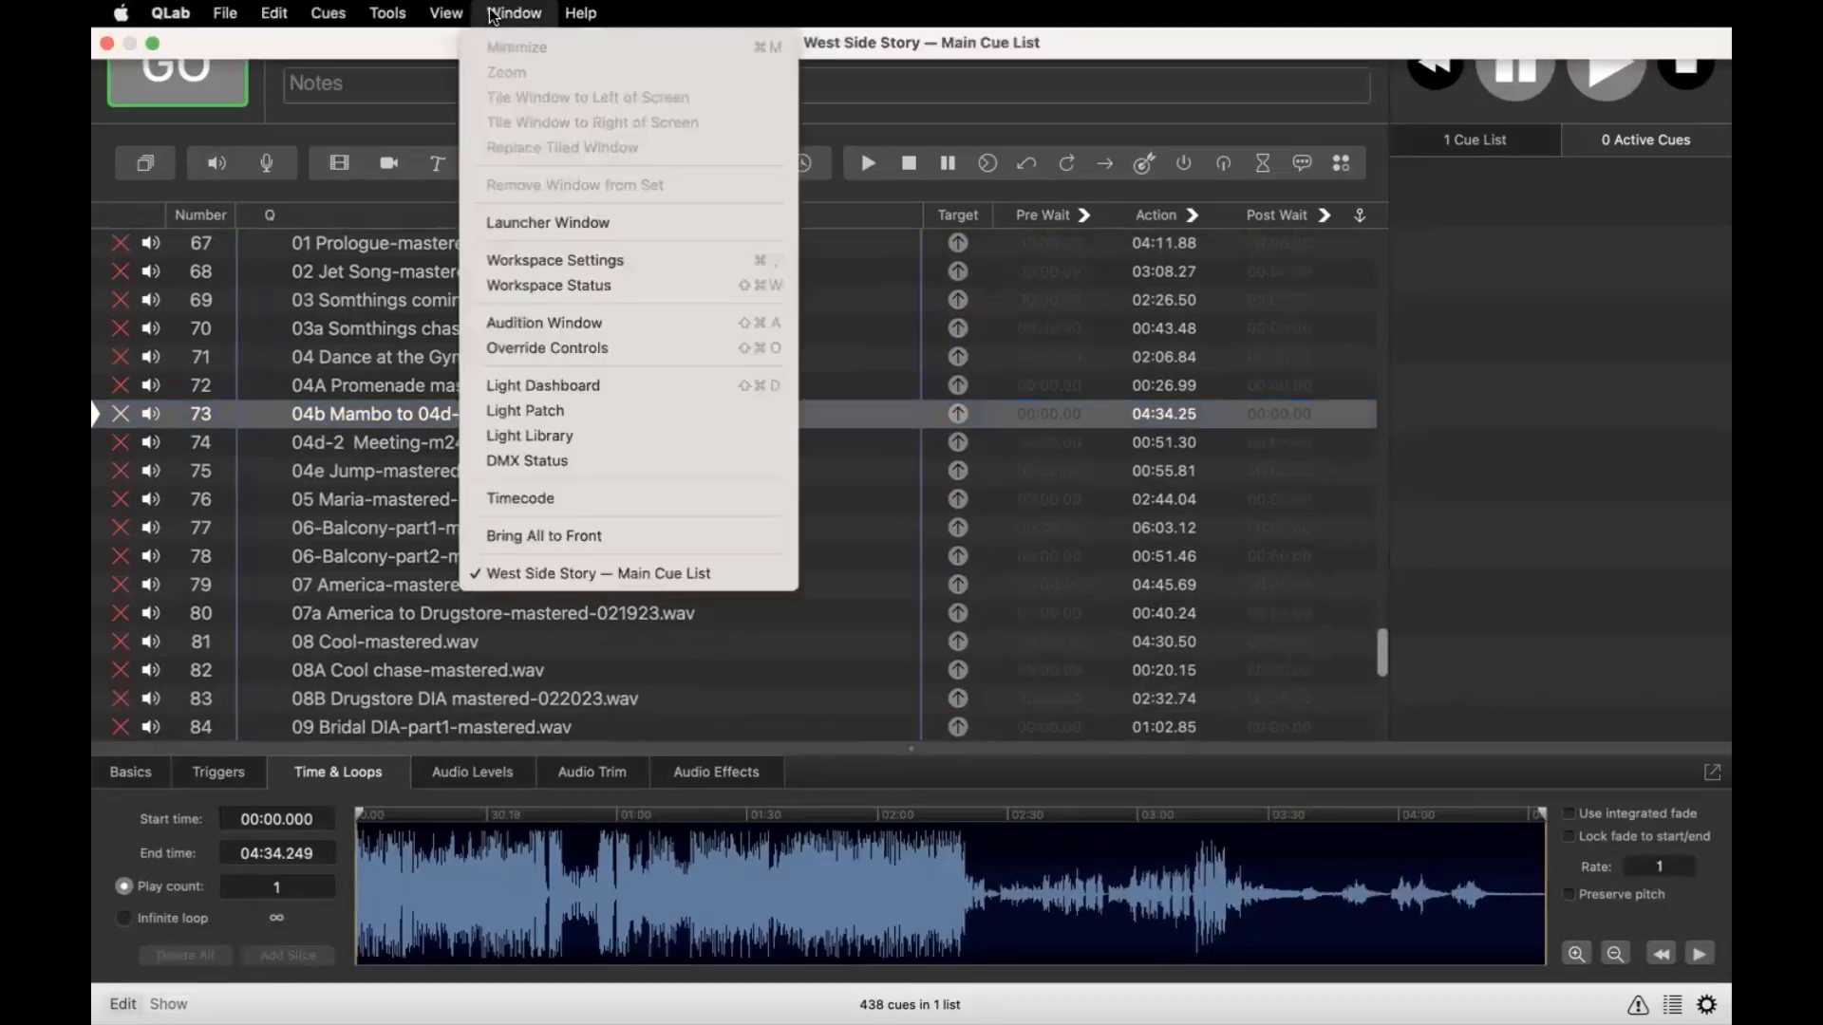
click(549, 257)
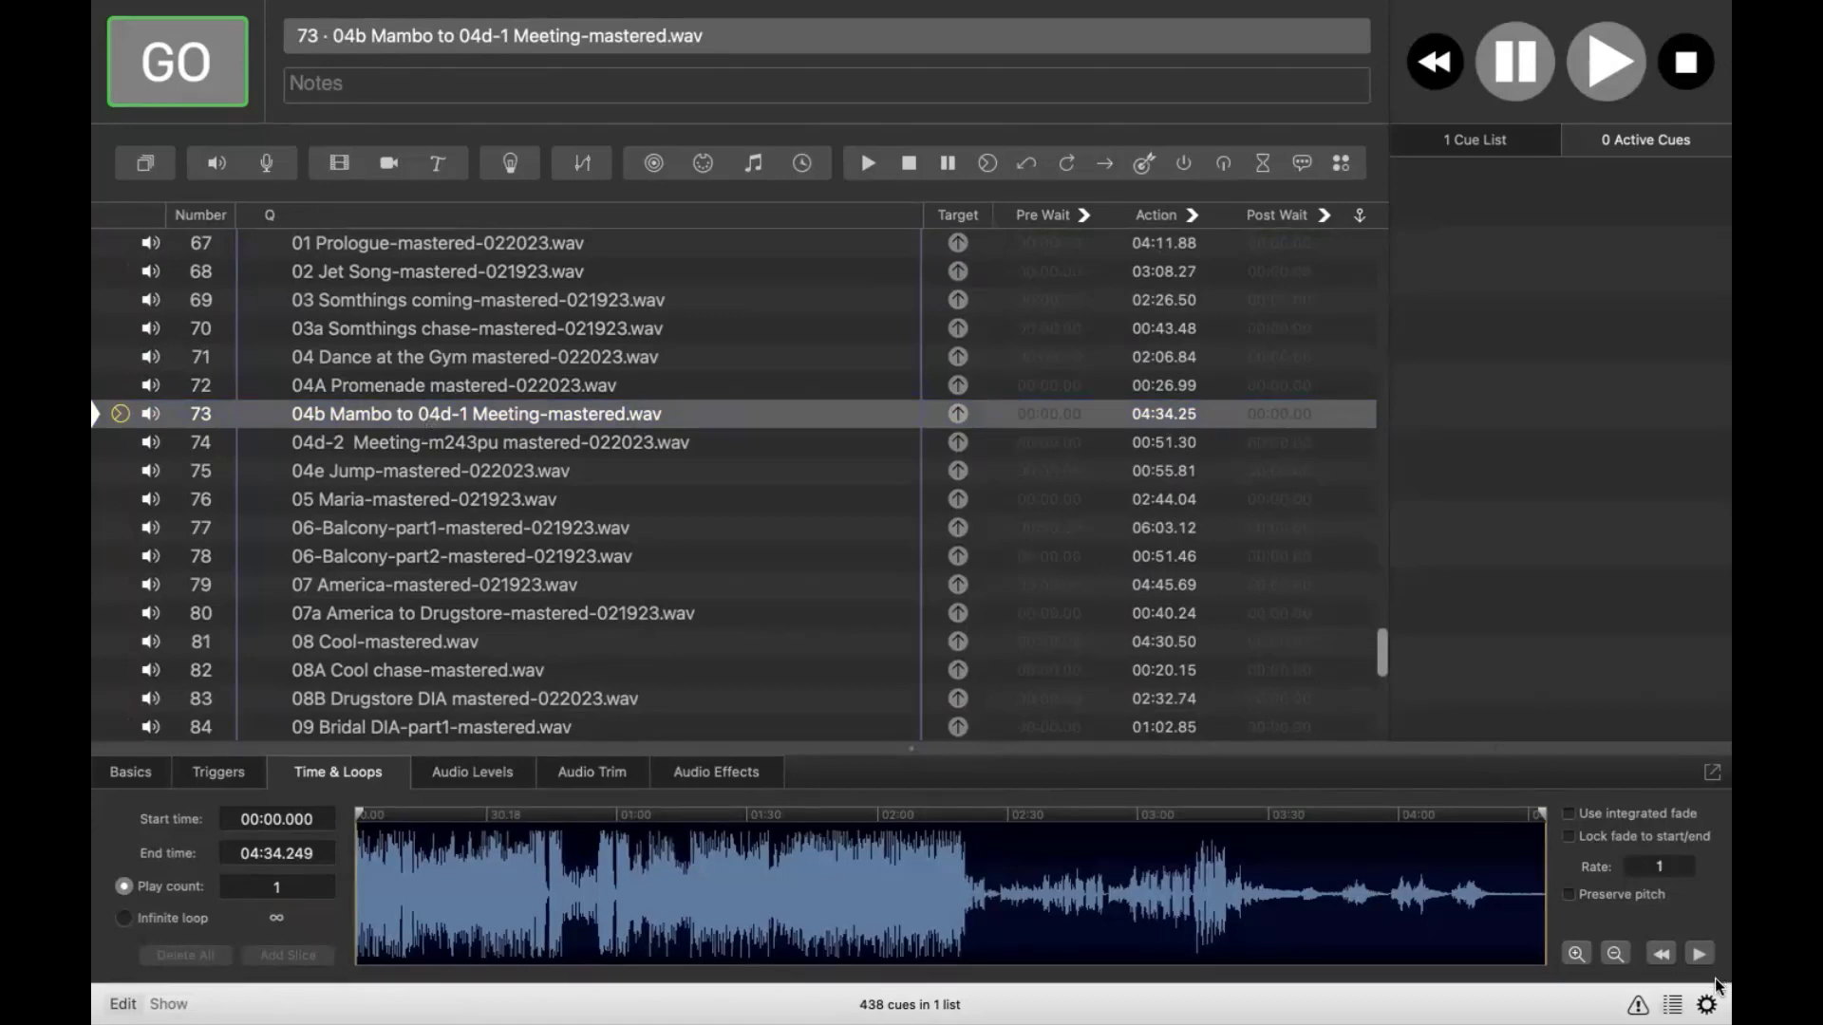
click(1699, 955)
click(1698, 956)
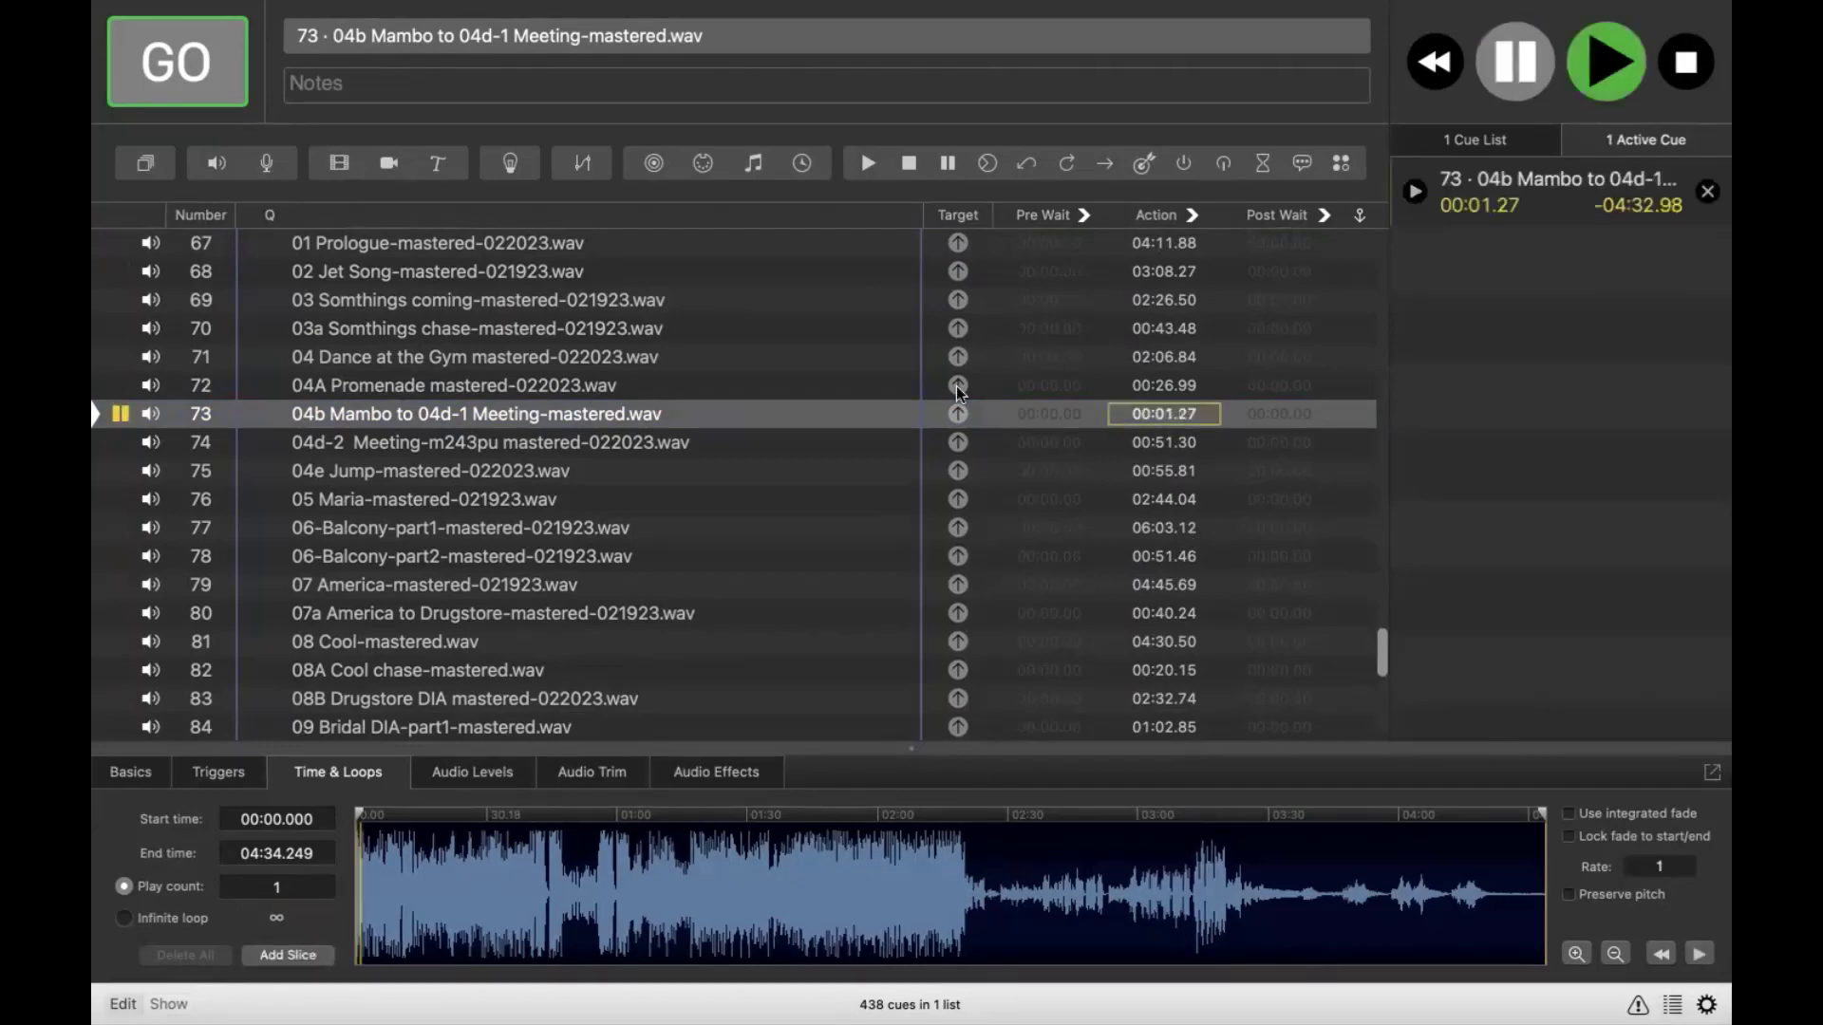
Return to the start of the cue list and inspect the 01 Prologue group's mode and its audio track's waveform.
scroll(614, 346, up, 3)
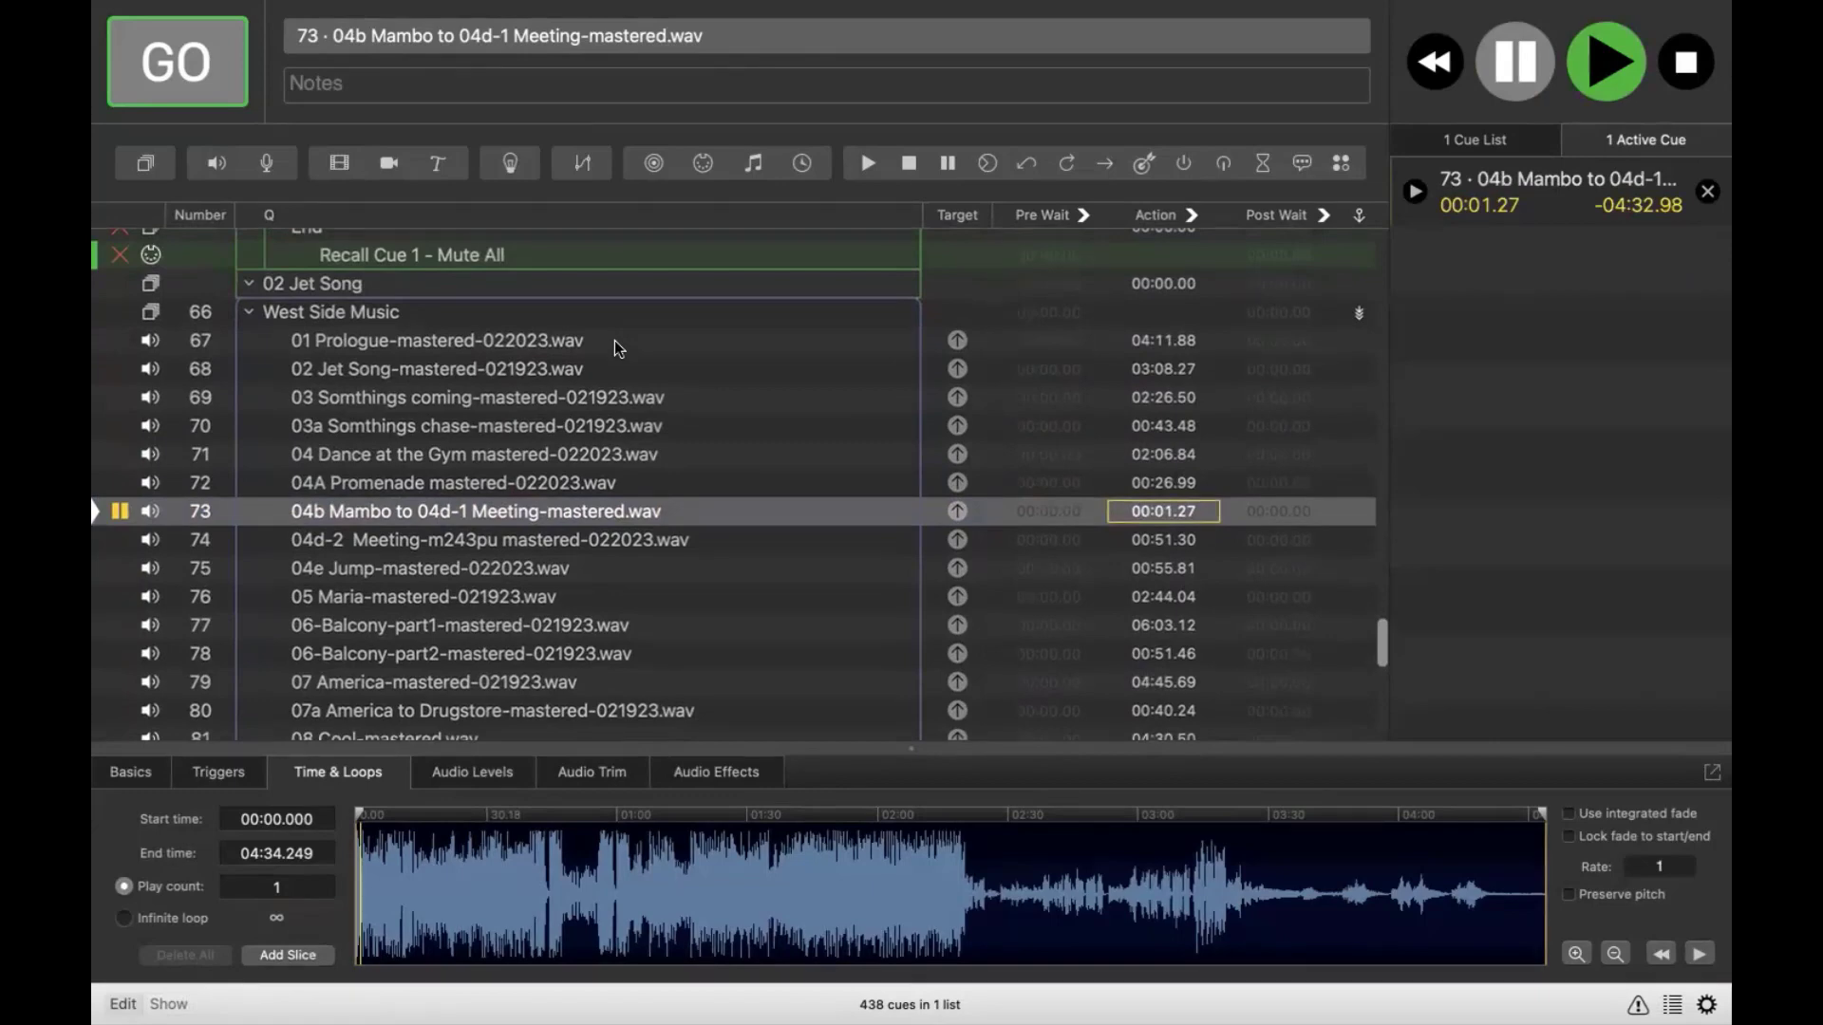
scroll(613, 340, up, 15)
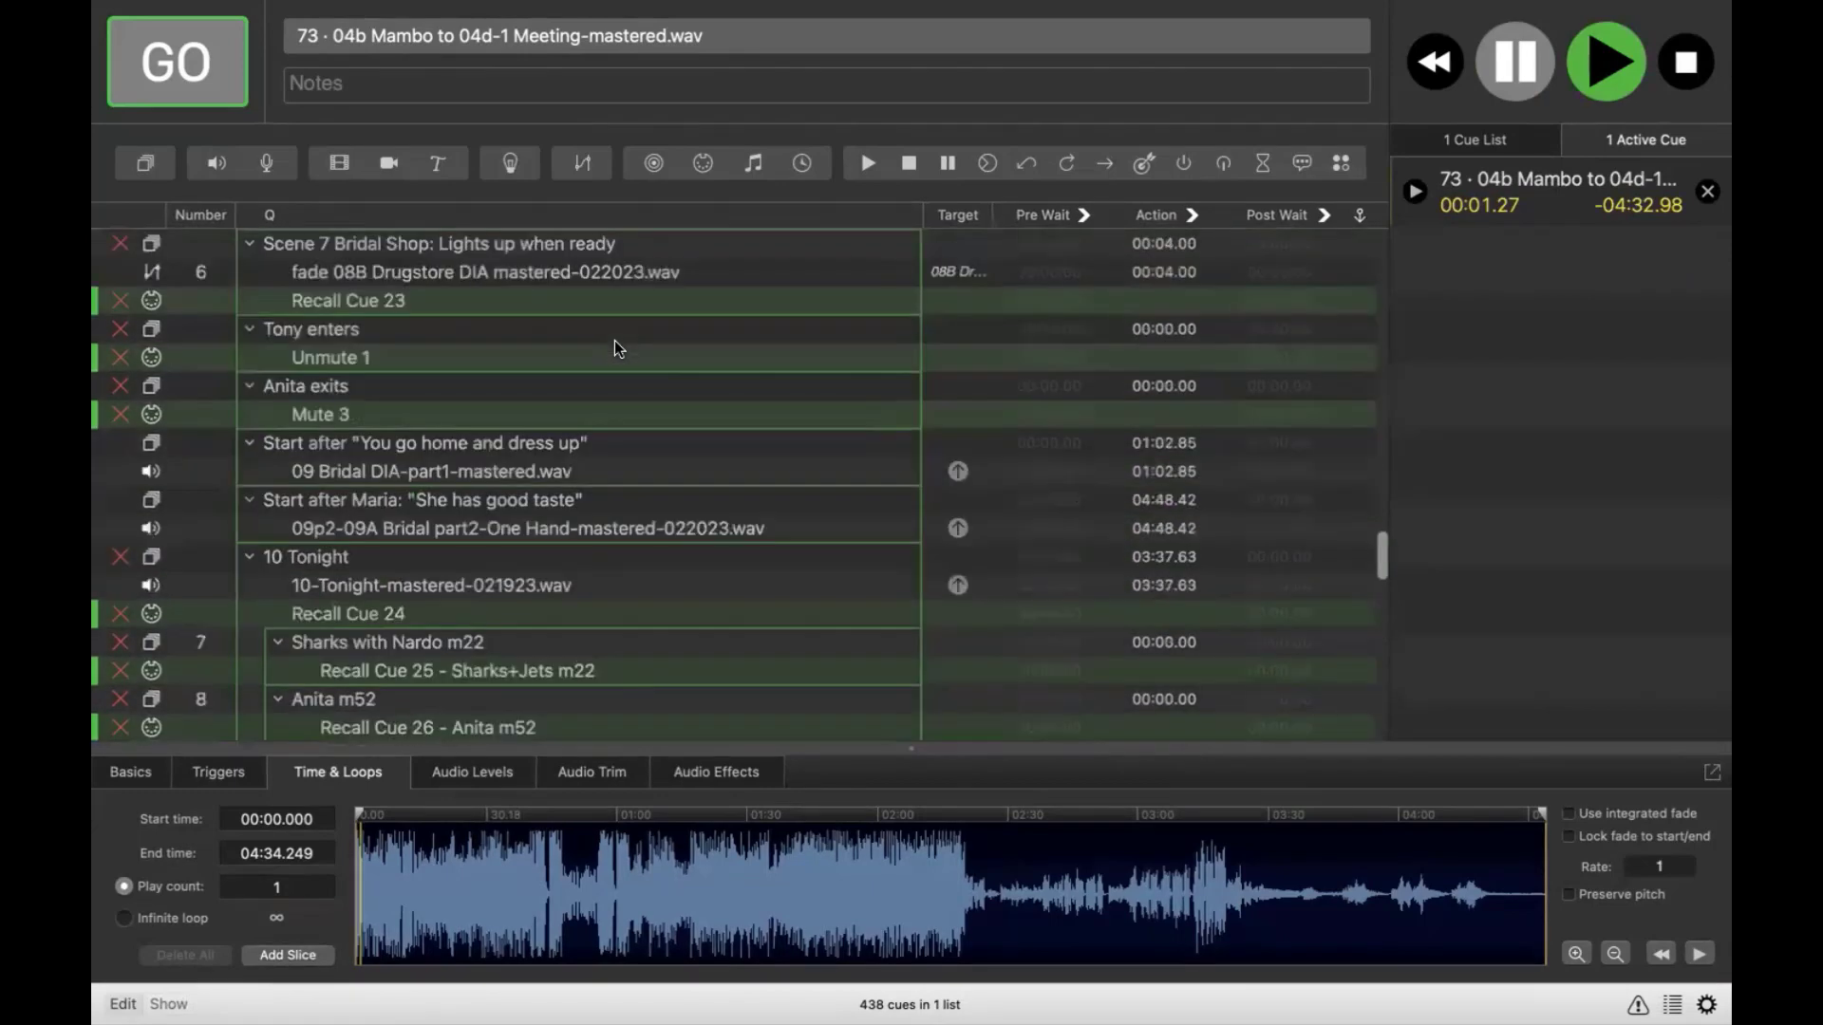
scroll(614, 342, up, 15)
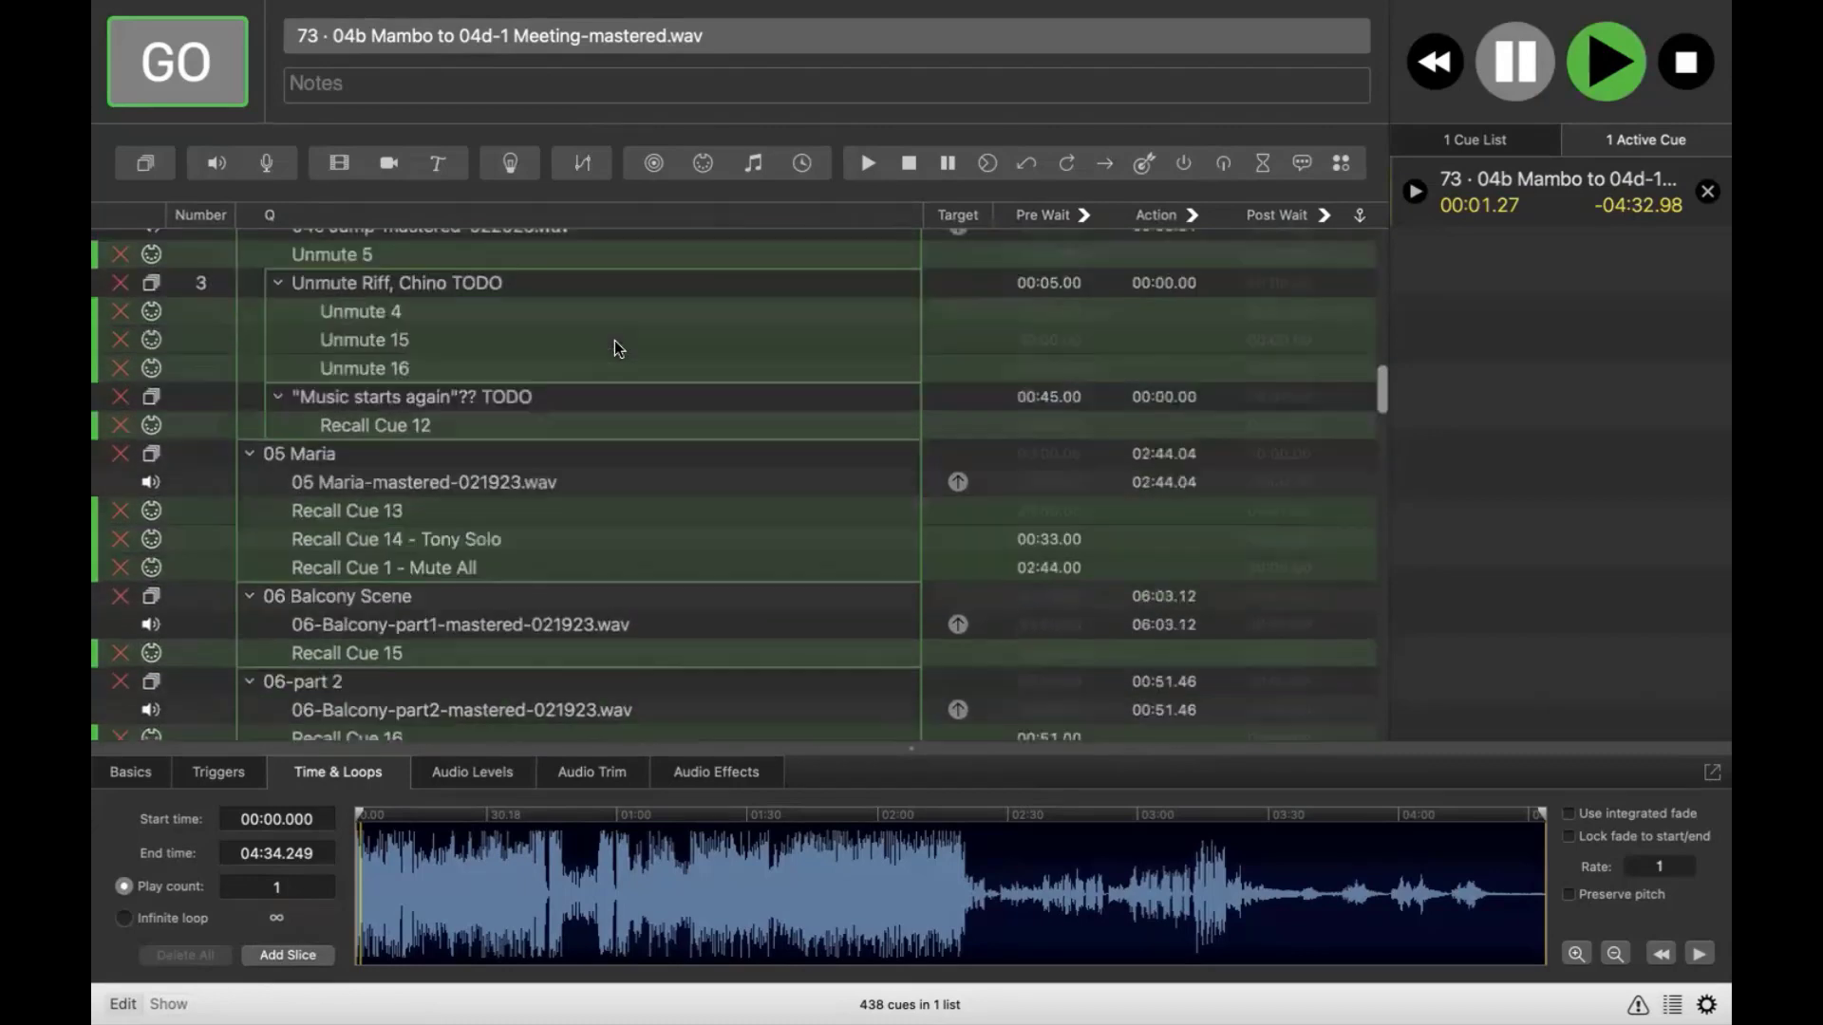
scroll(613, 340, up, 15)
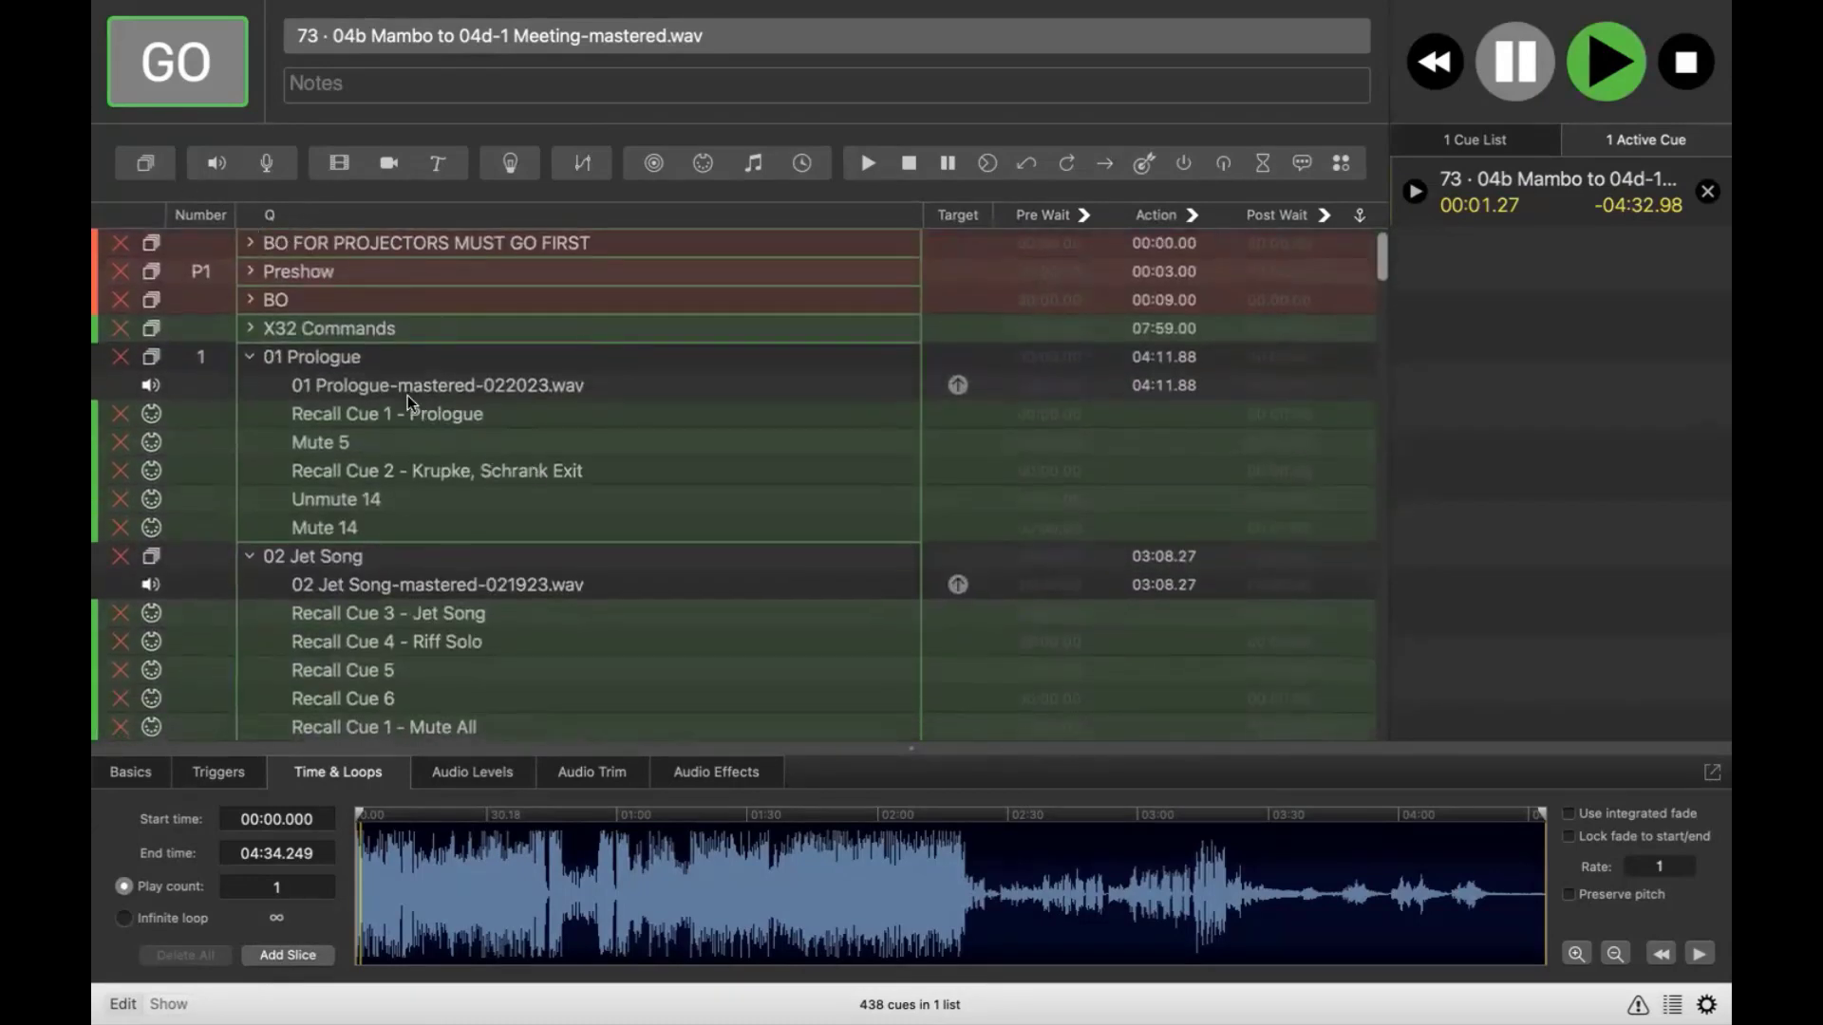
click(352, 363)
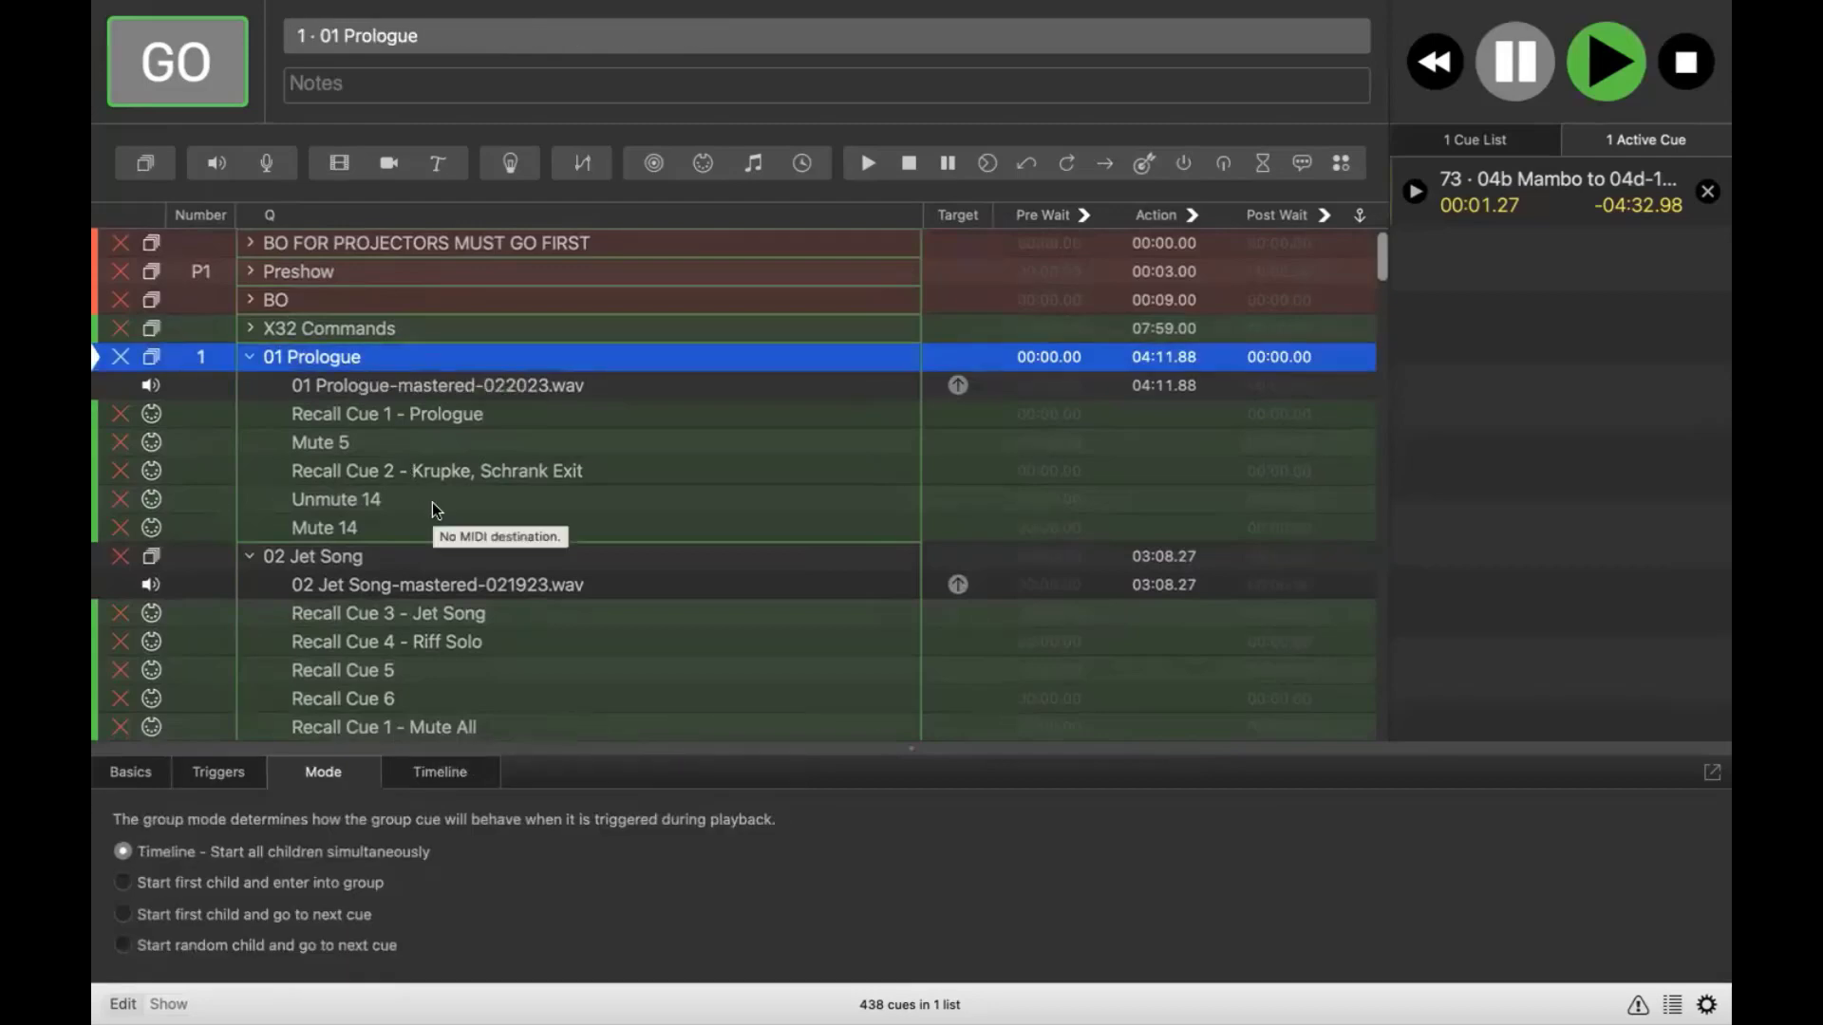
click(404, 387)
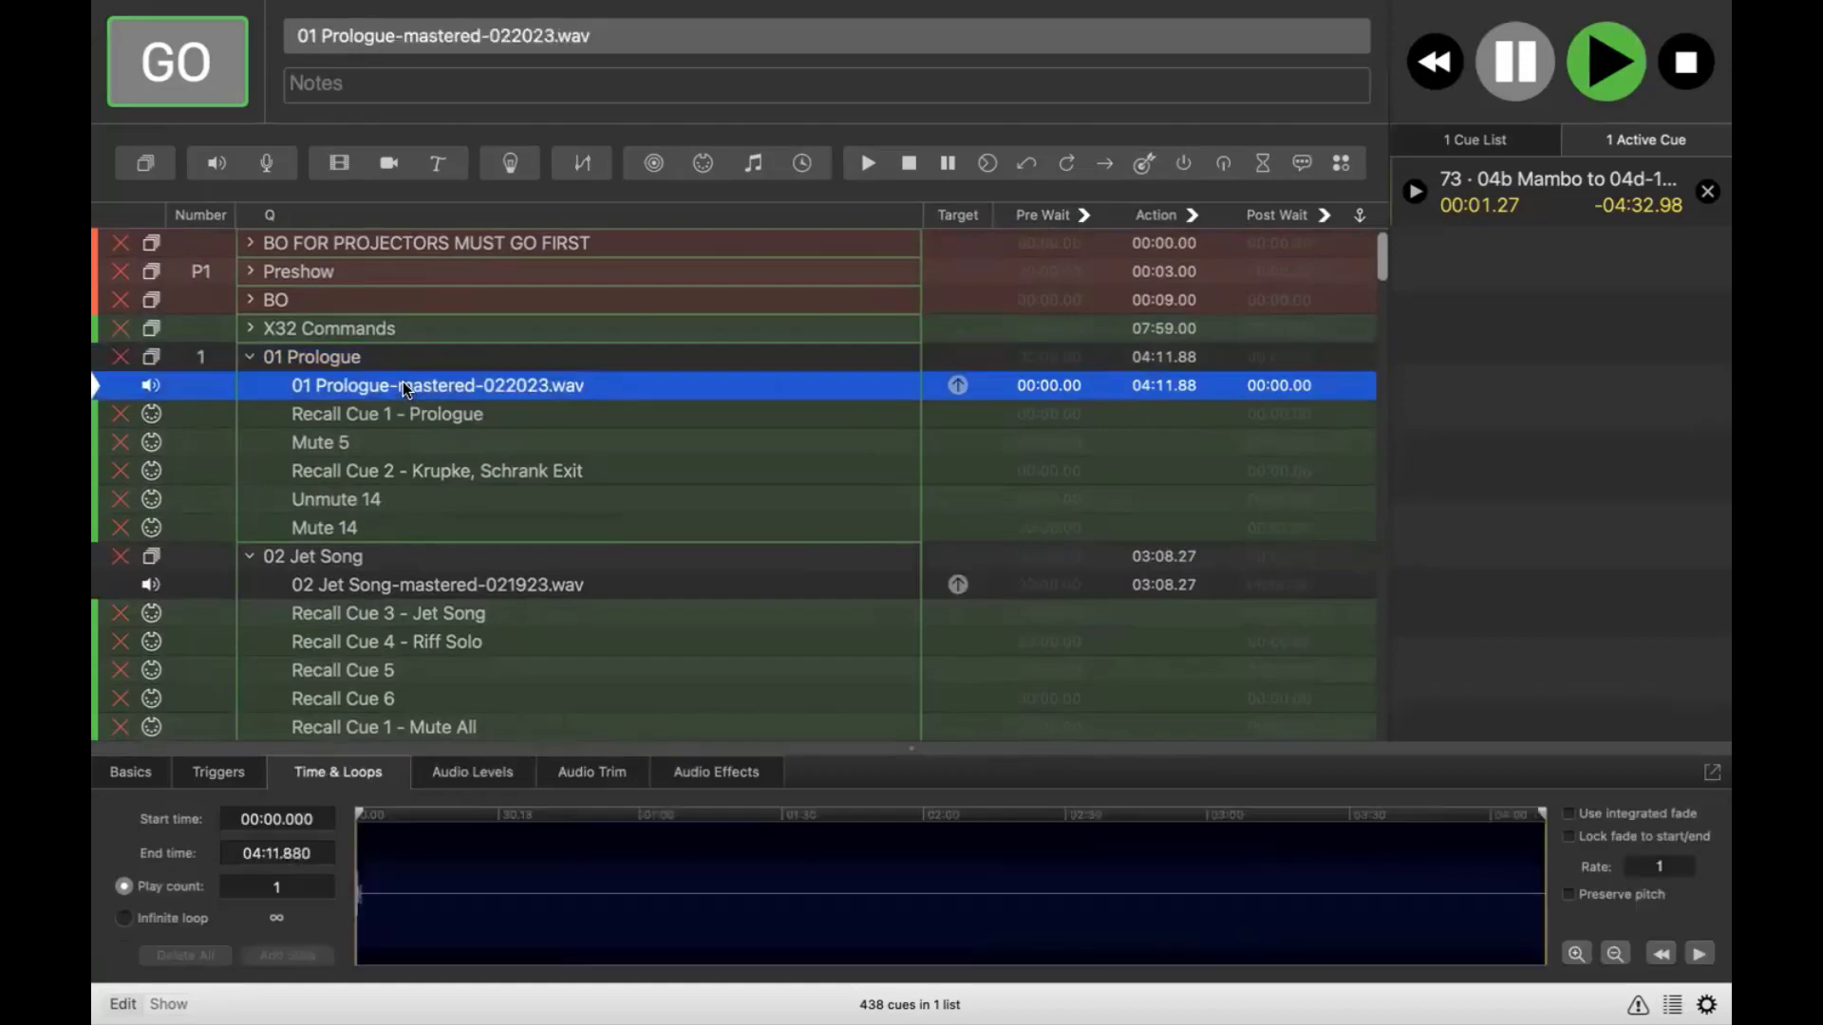
click(361, 361)
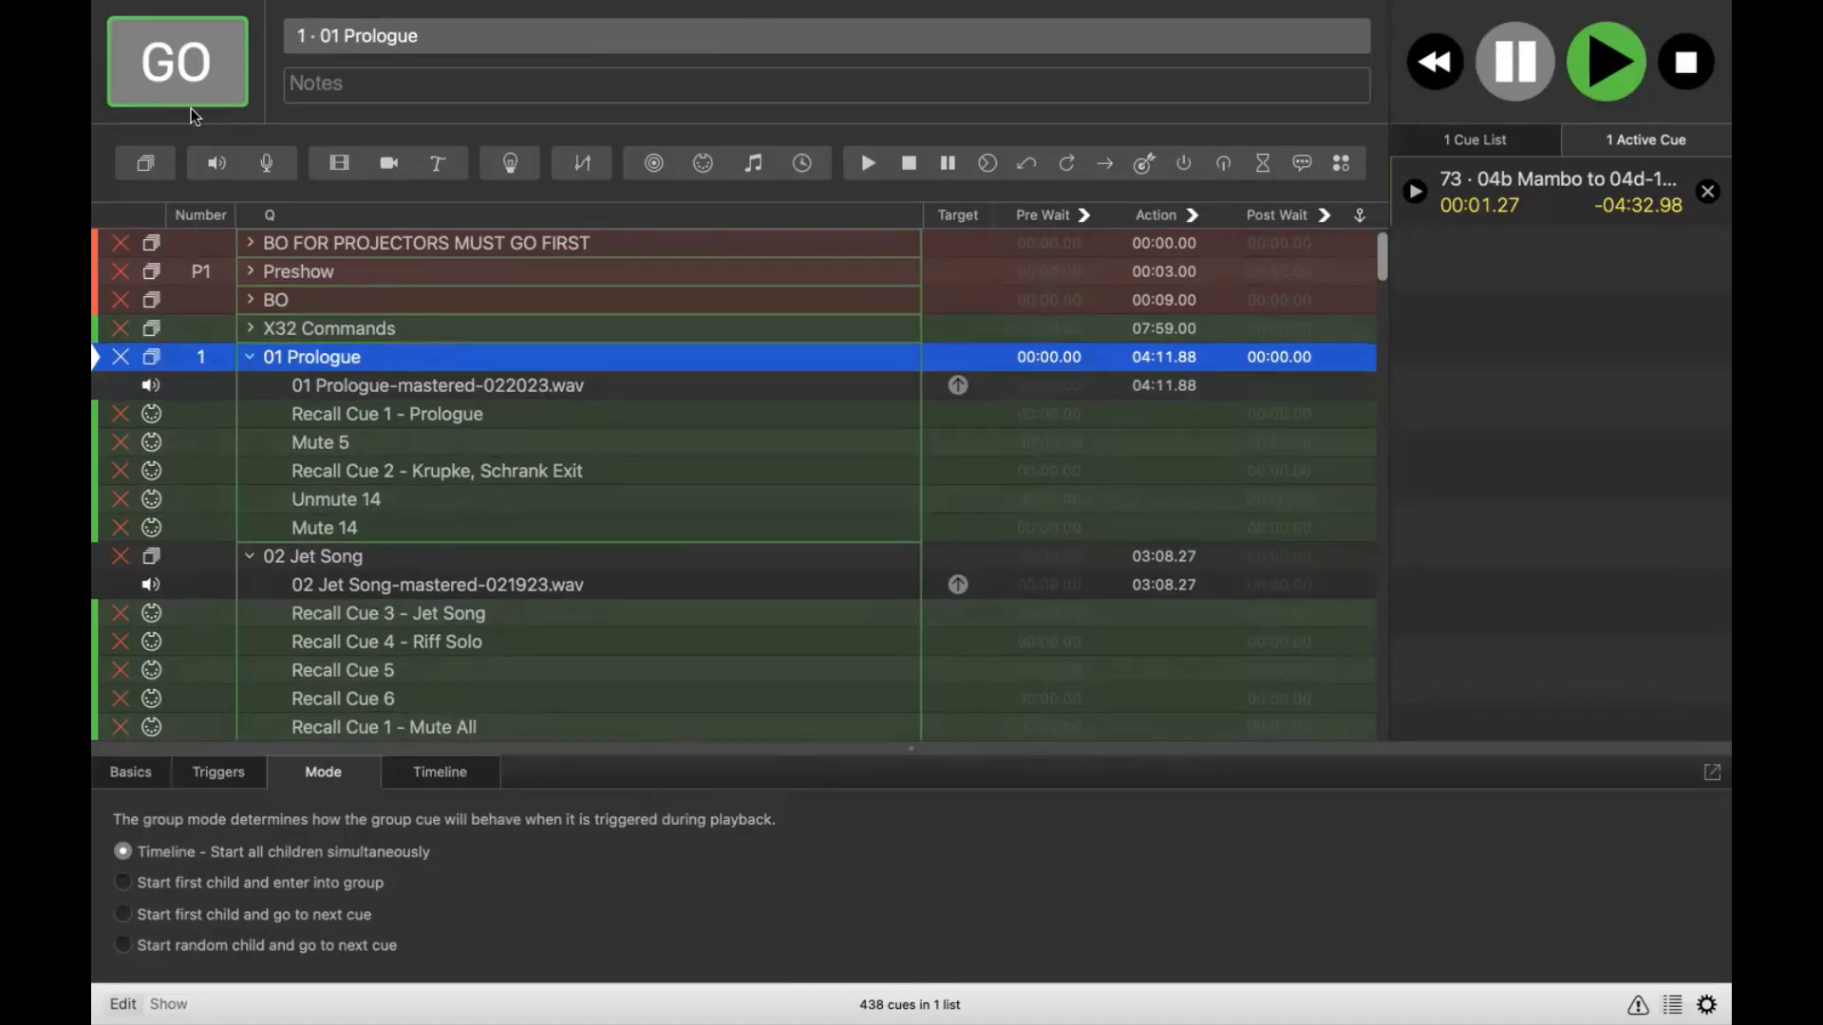
Inspect the MIDI settings of Recall Cue 2 - Krupke, Schrank Exit and Recall Cue 1 - Prologue alongside the Prologue audio track.
mouse_move(345, 361)
click(532, 478)
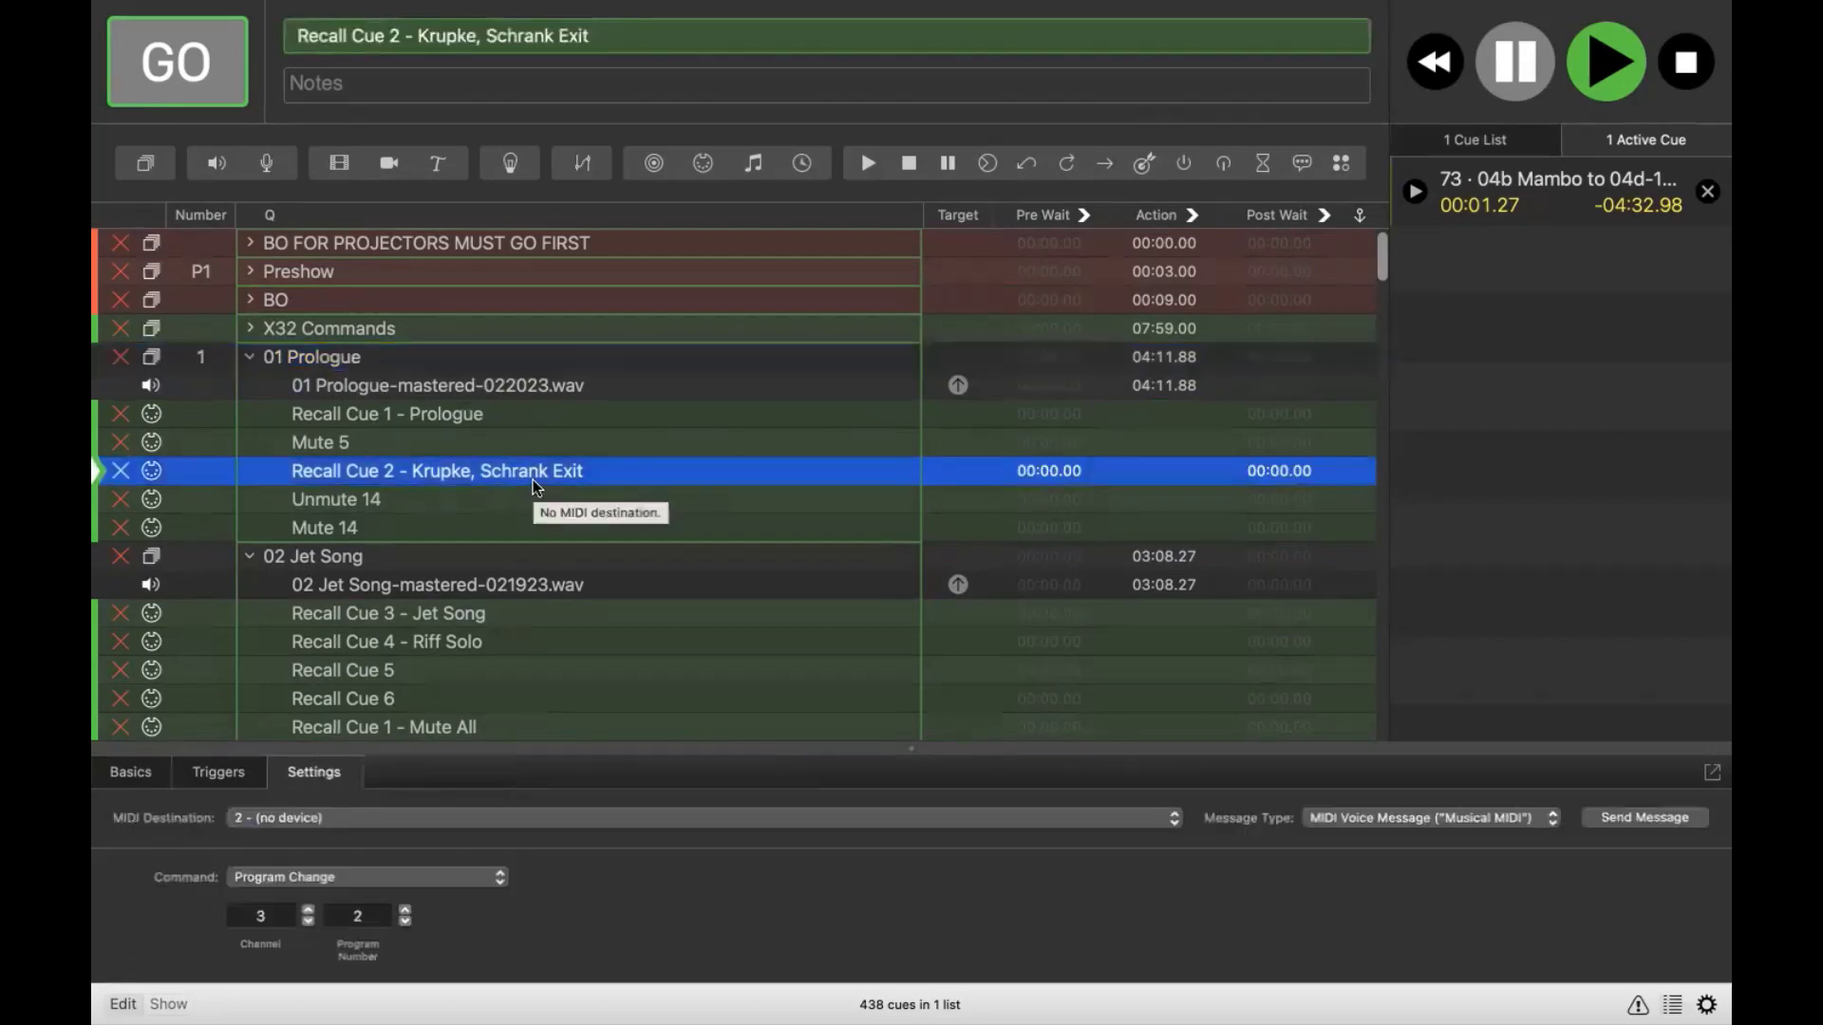
click(494, 389)
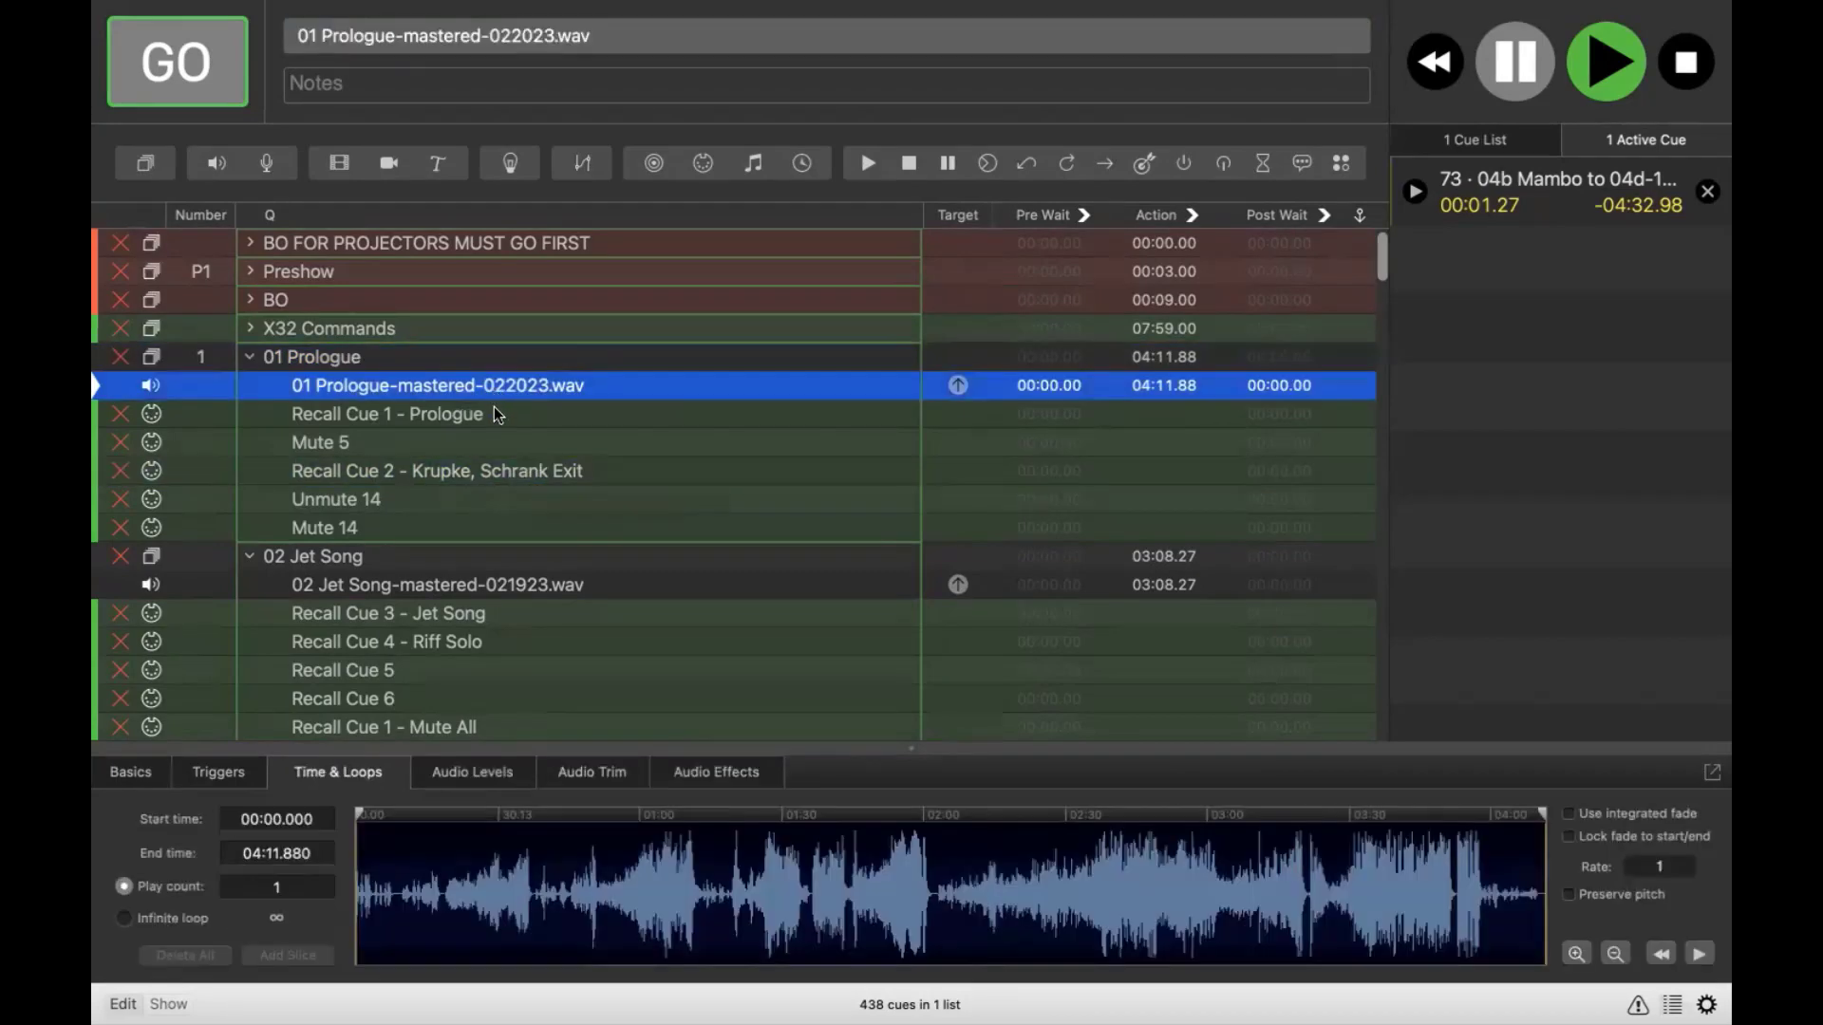
click(495, 412)
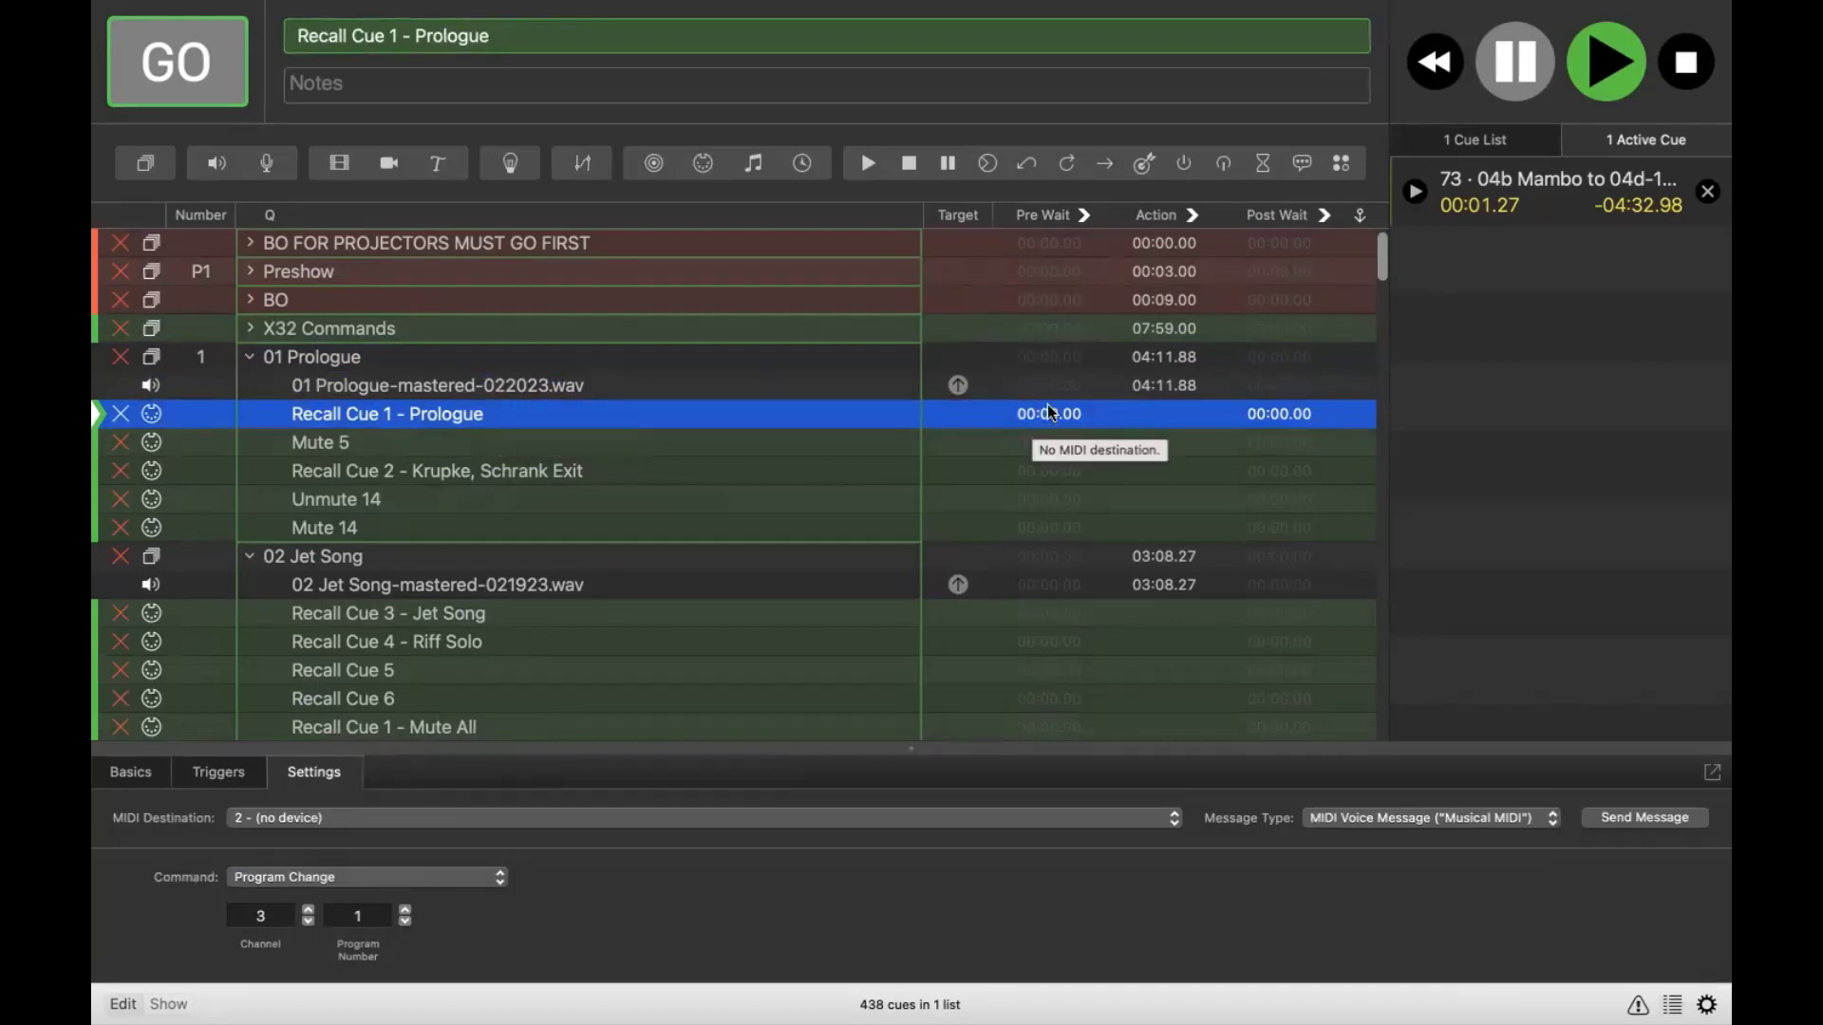
Set the pre-wait of the Mute 5 cue in the 01 Prologue group to 30 seconds.
click(723, 450)
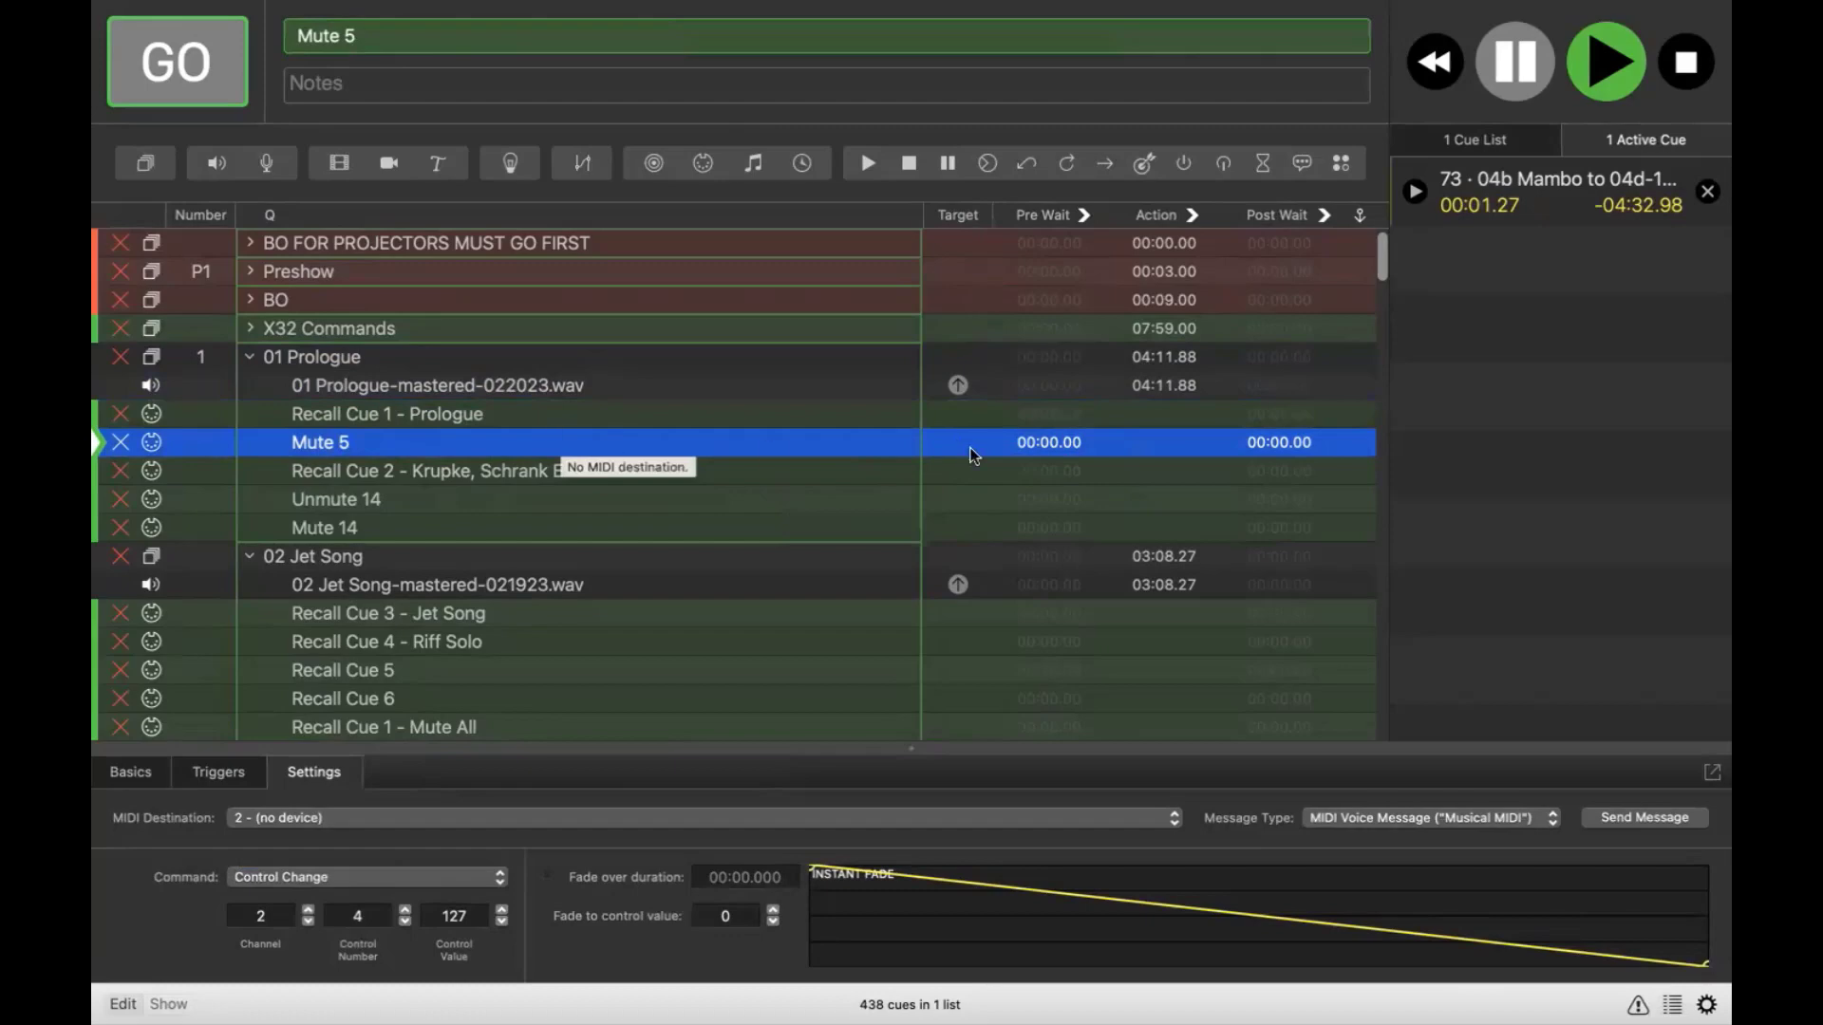
double_click(1036, 444)
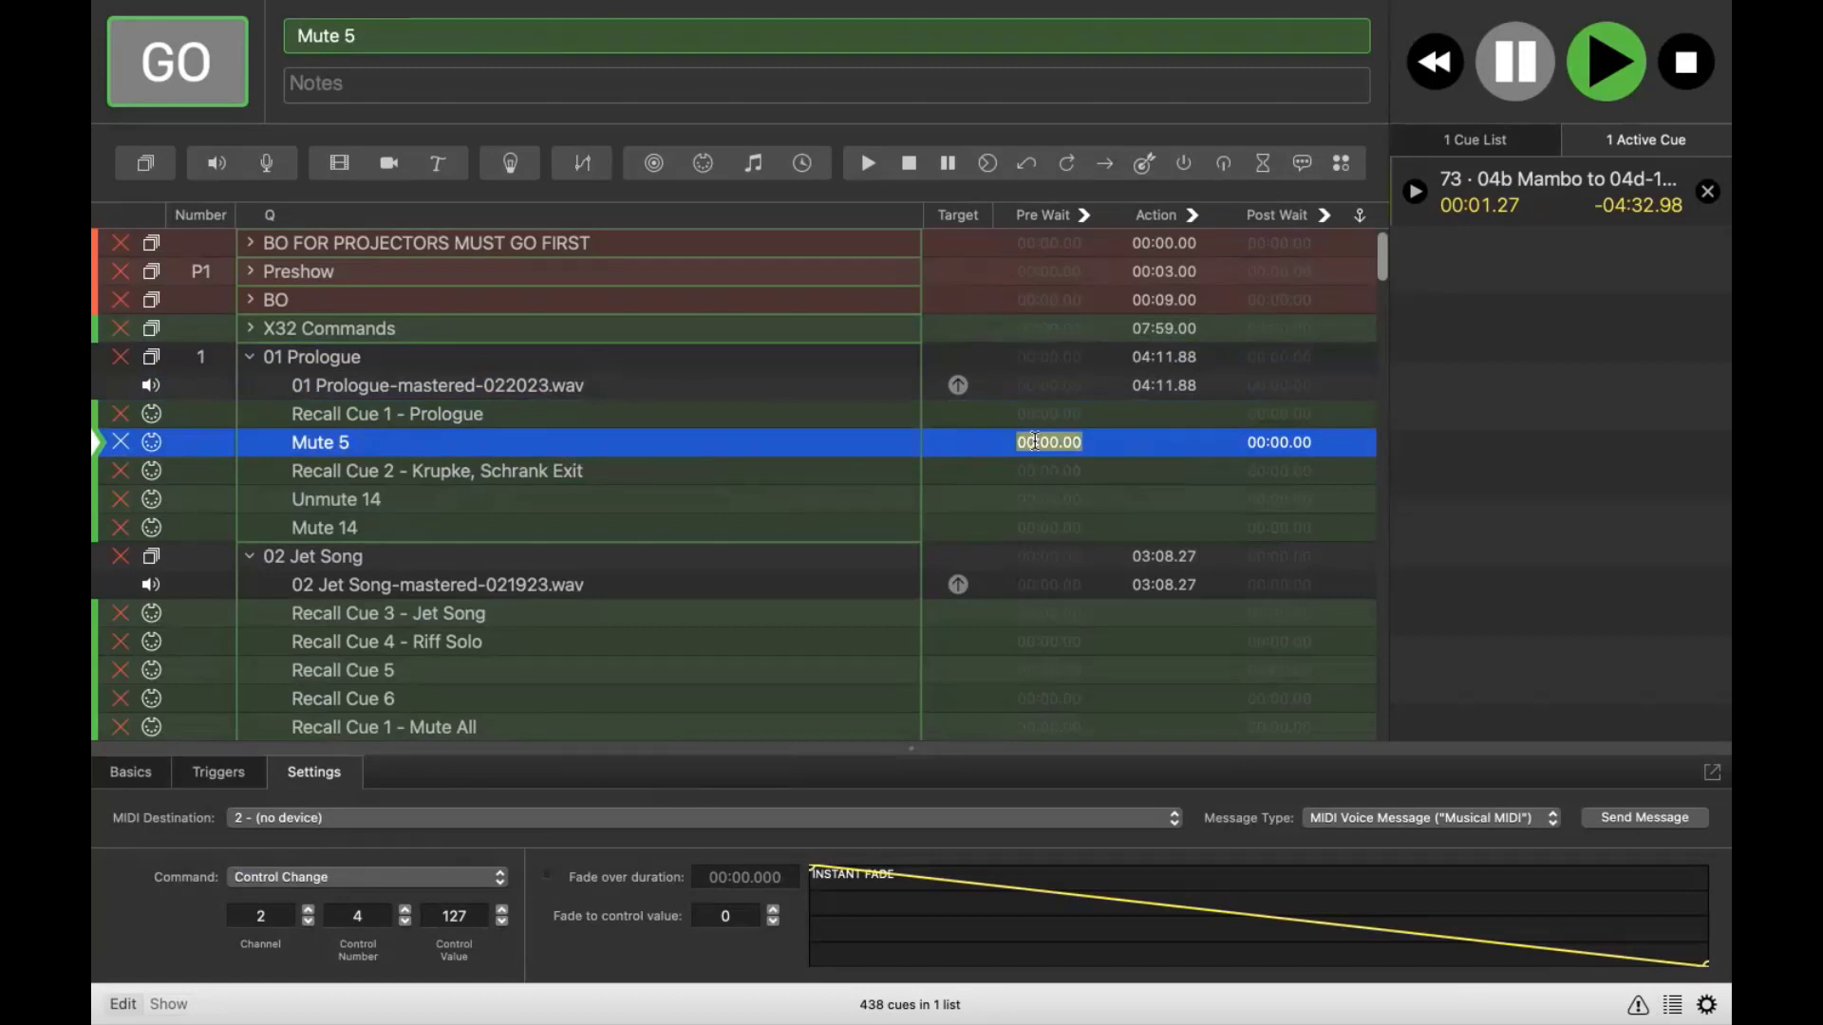
text(30)
key(Return)
Compare the Mute 5 cue with the Prologue audio waveform, and place the track's playhead at about 51.6 seconds.
click(609, 391)
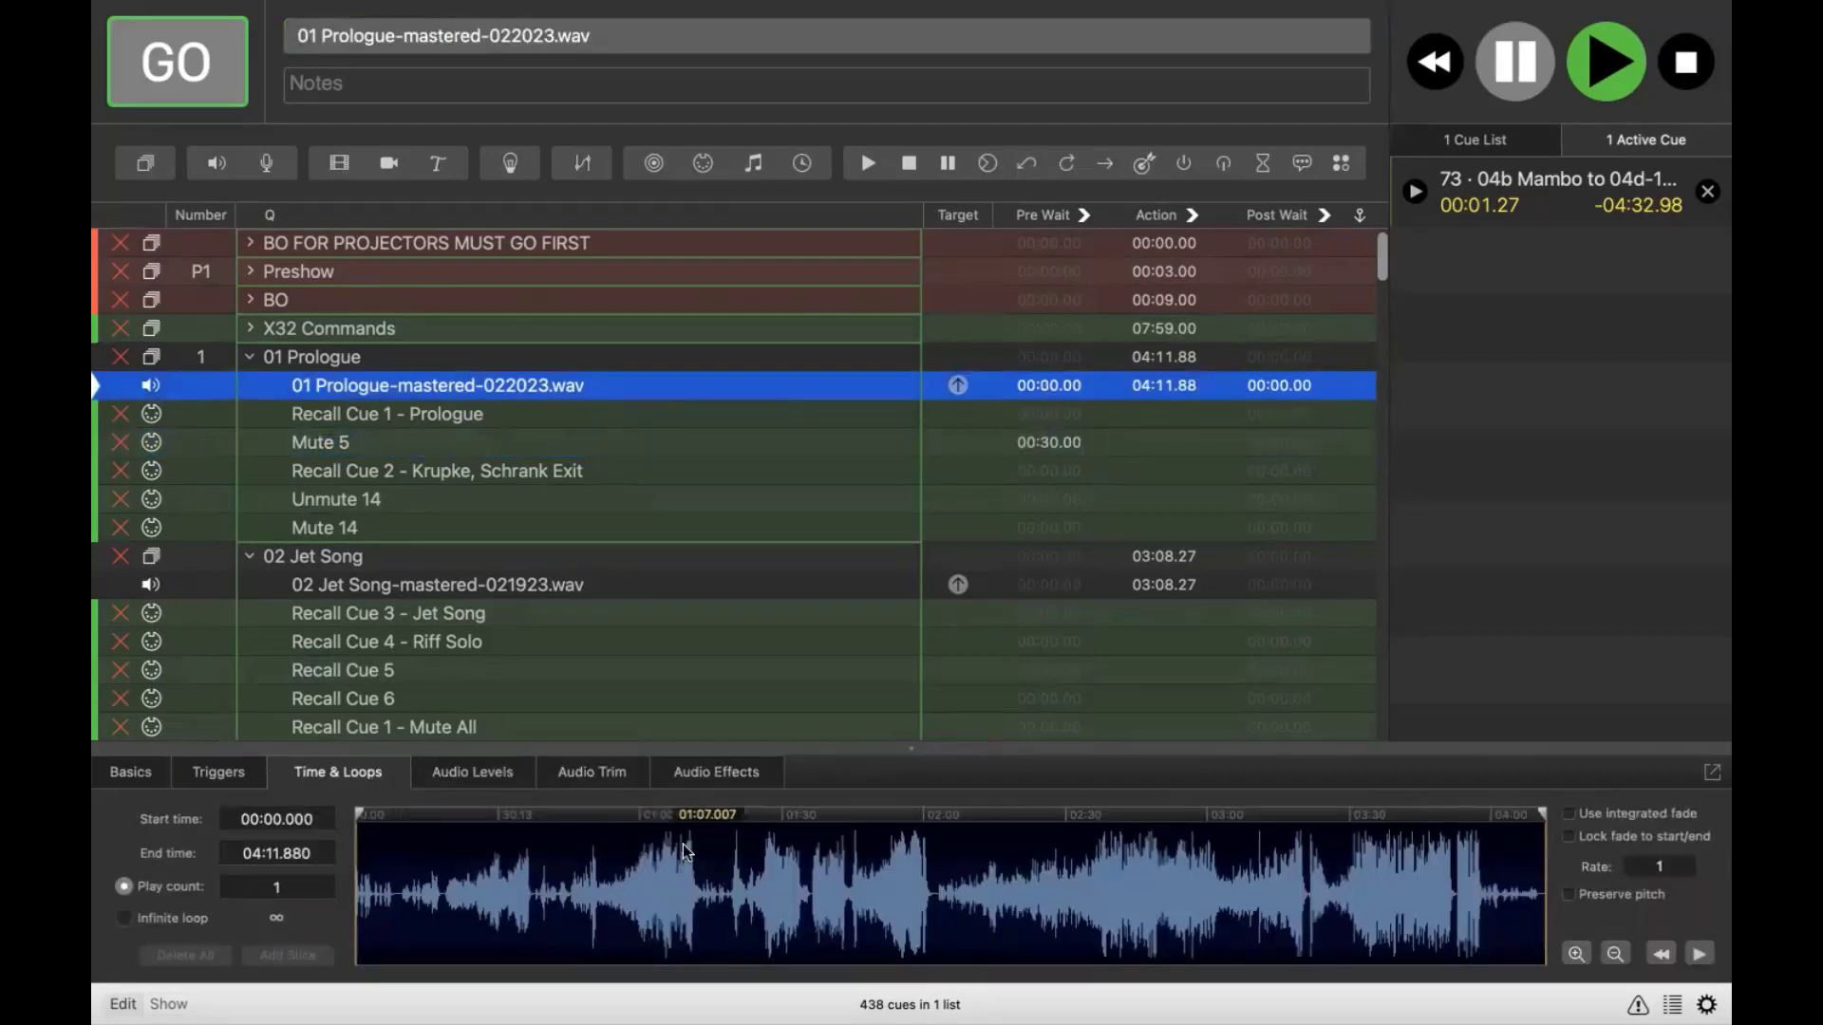
click(539, 448)
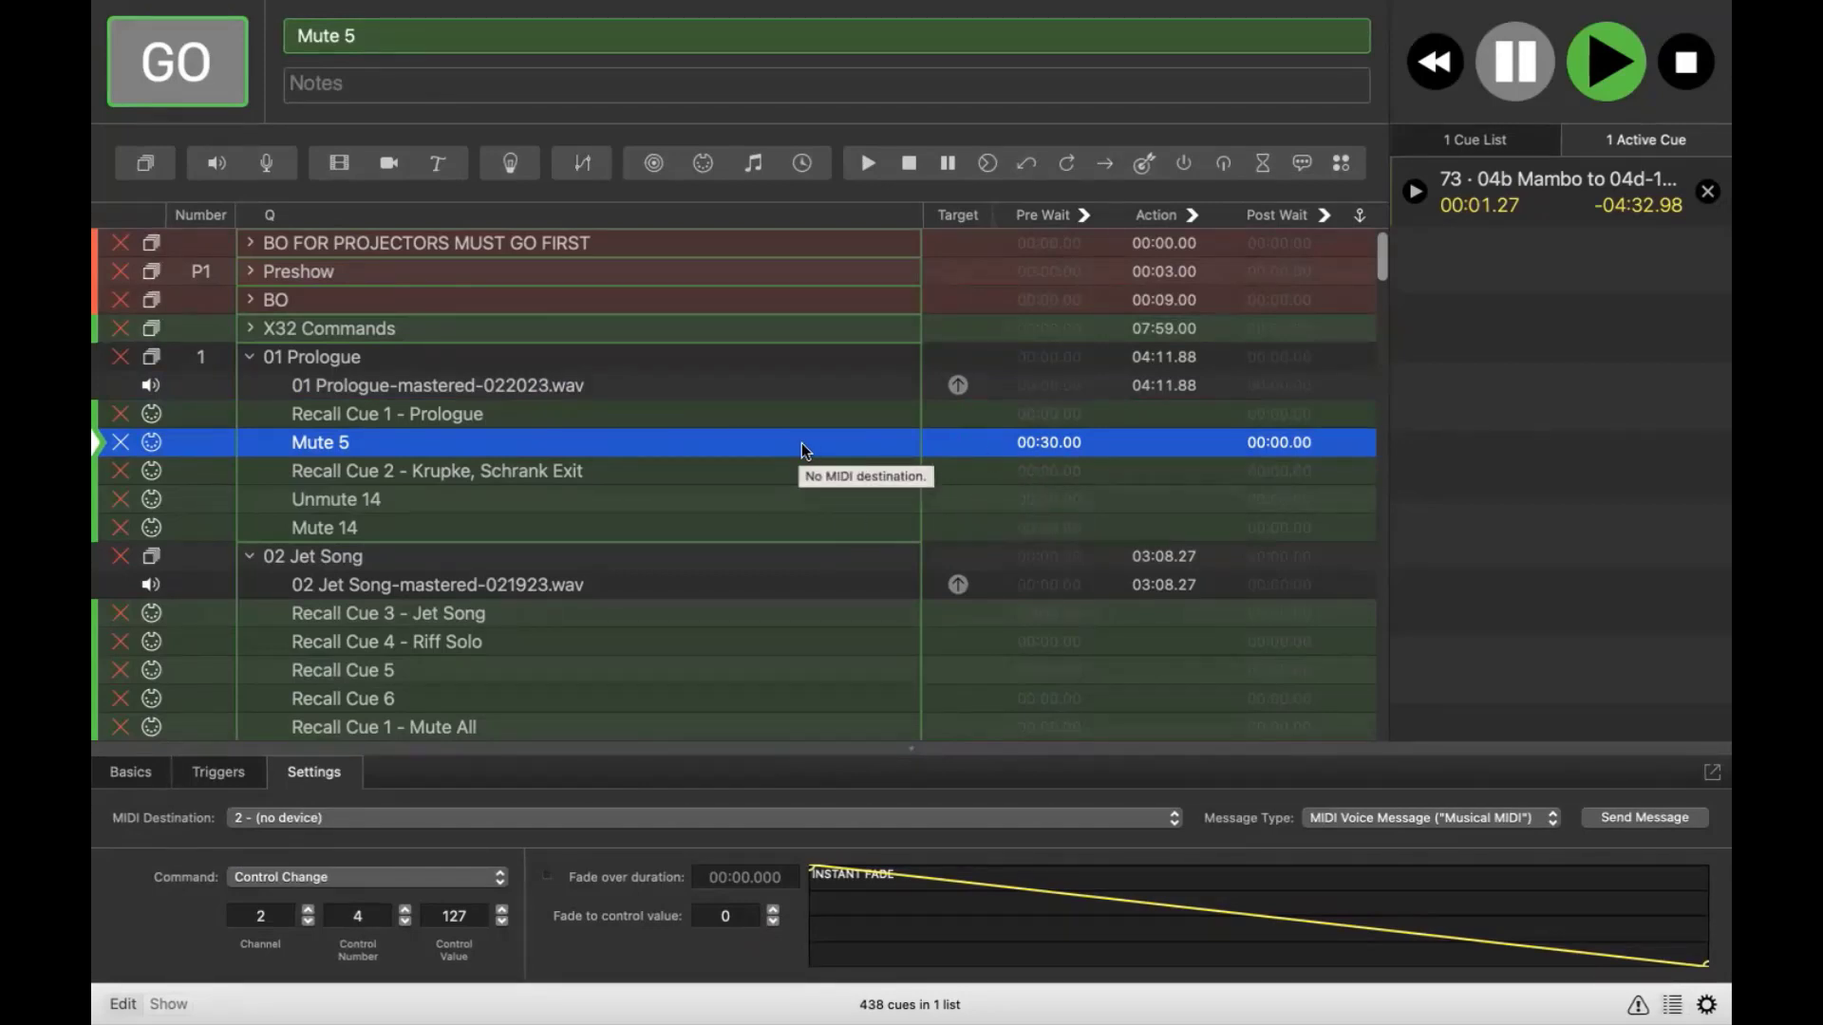
click(541, 389)
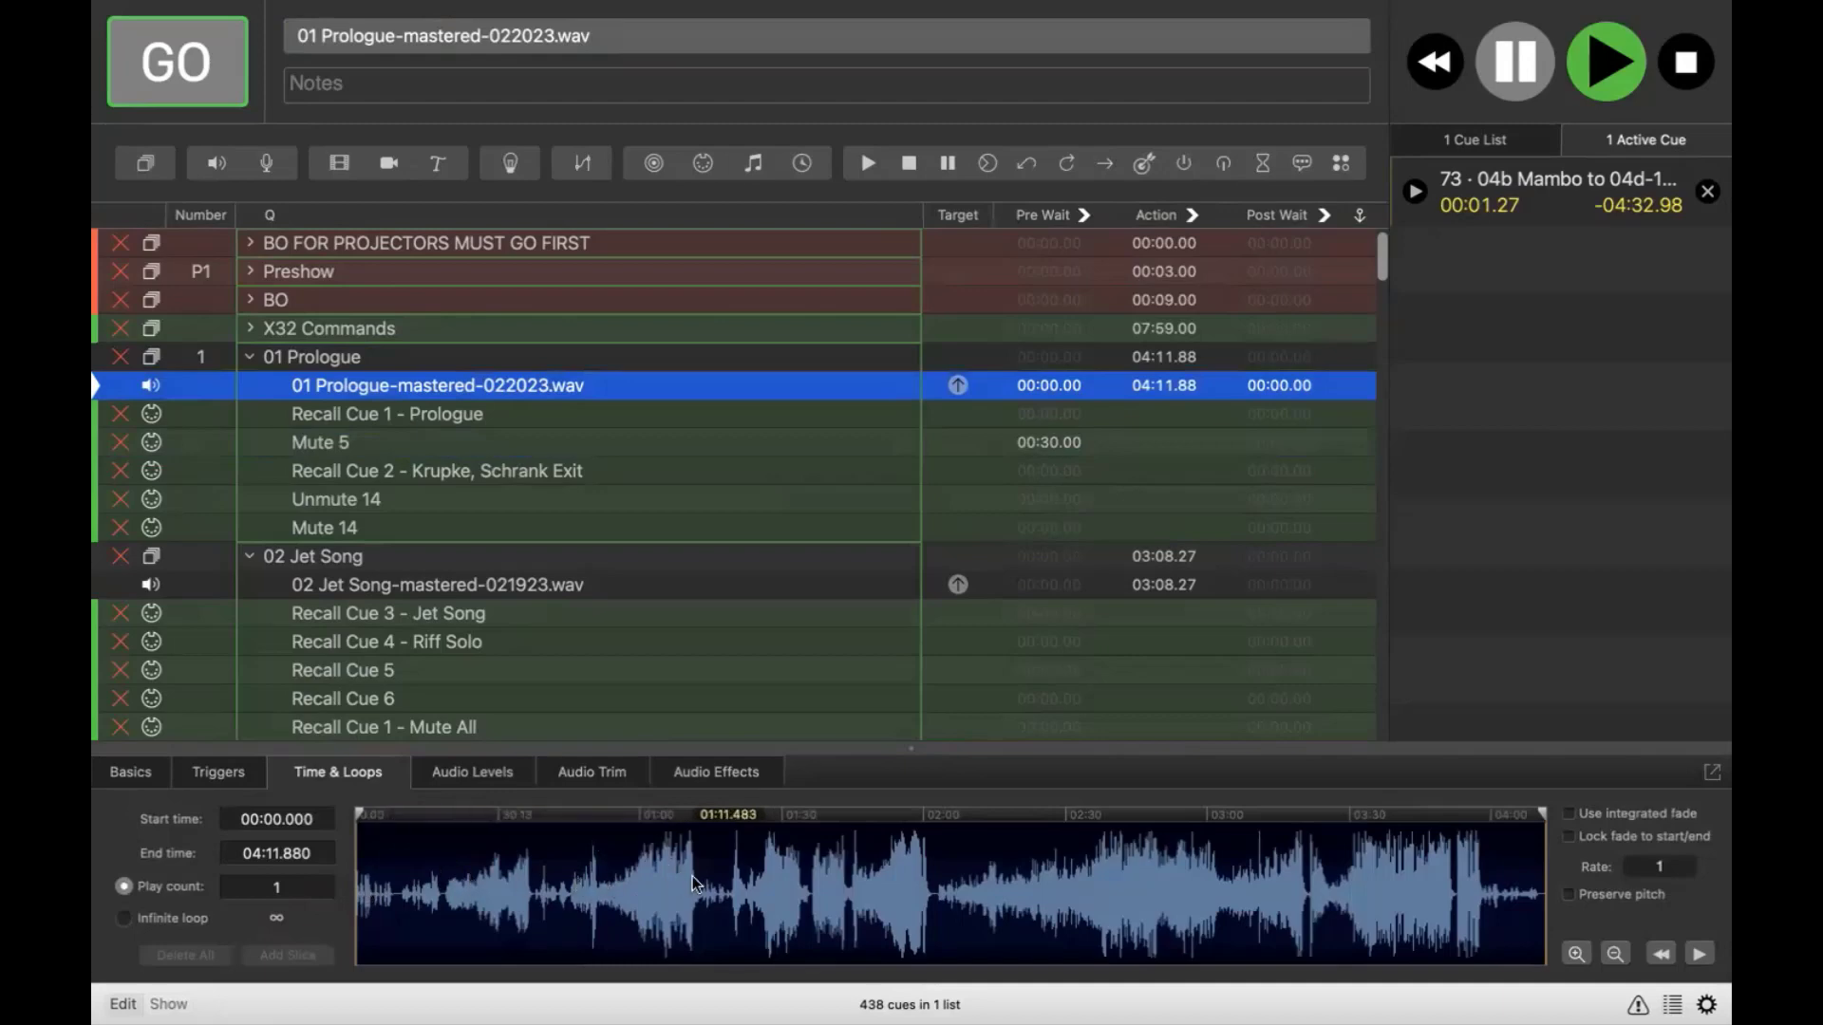
click(600, 889)
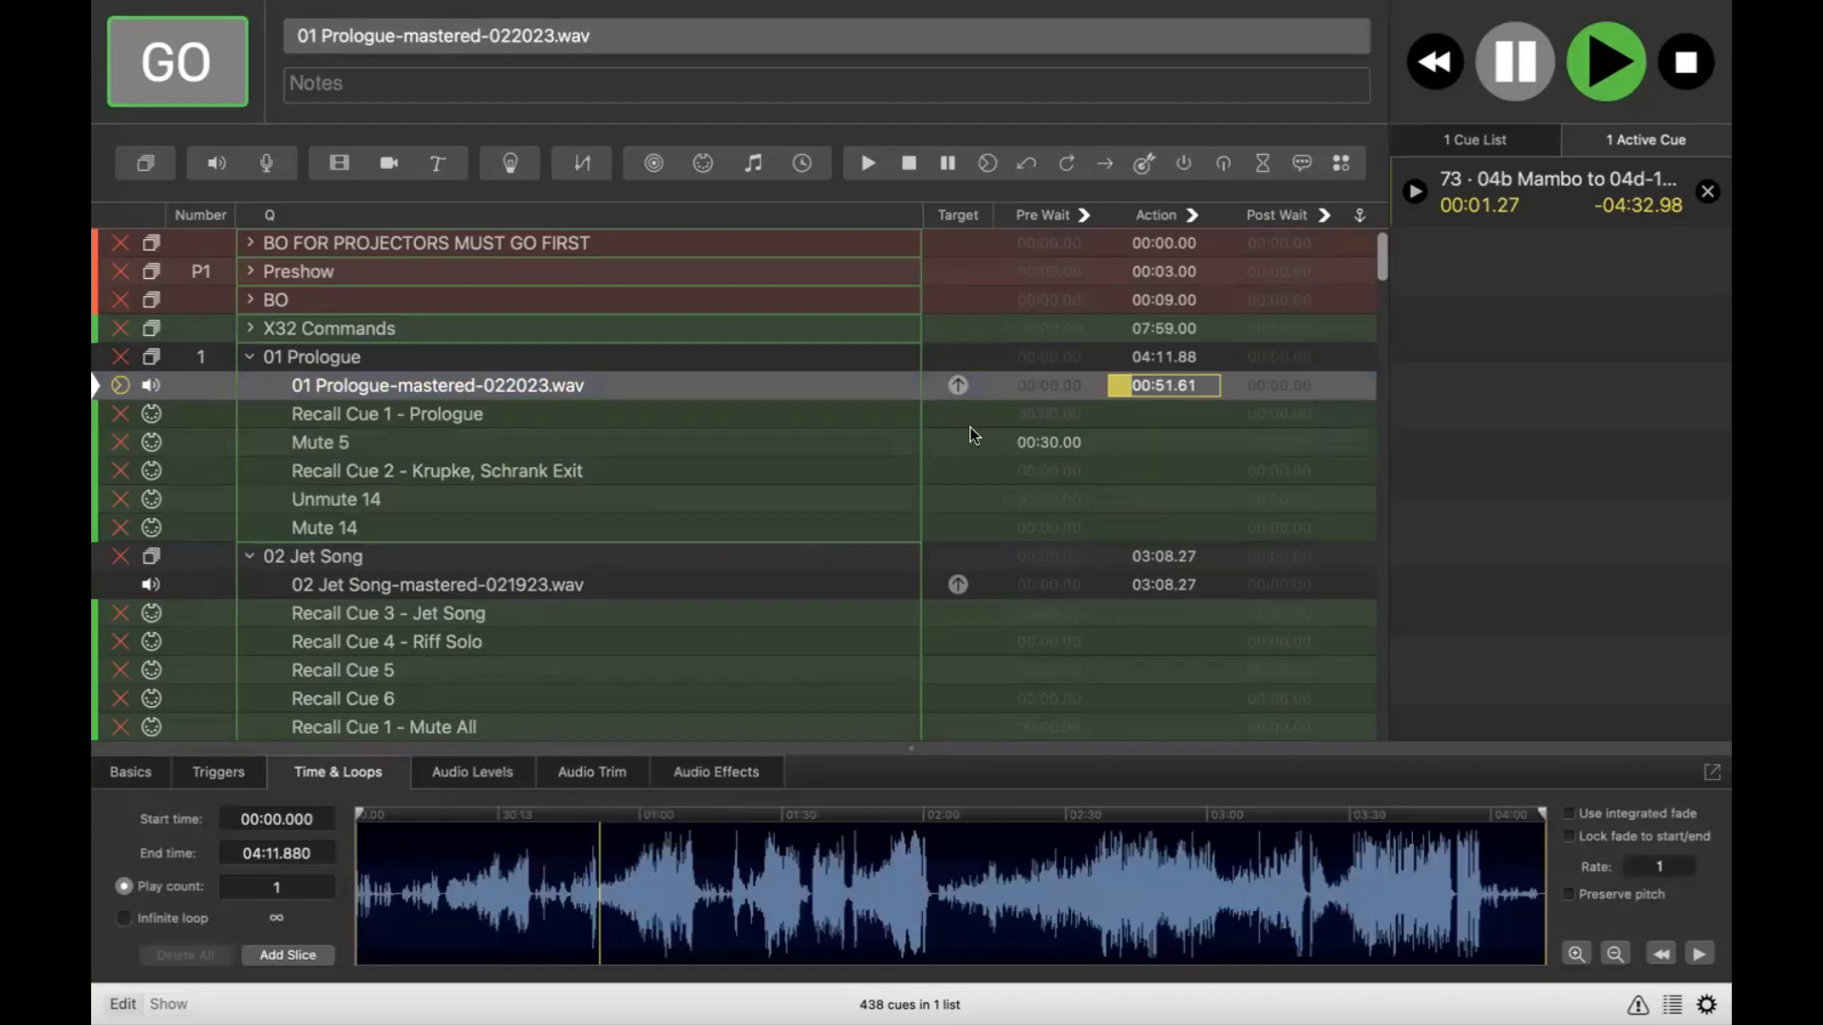
Try a pre-wait of 51 seconds on the Mute 5 cue, and reset it to 00.
double_click(1034, 443)
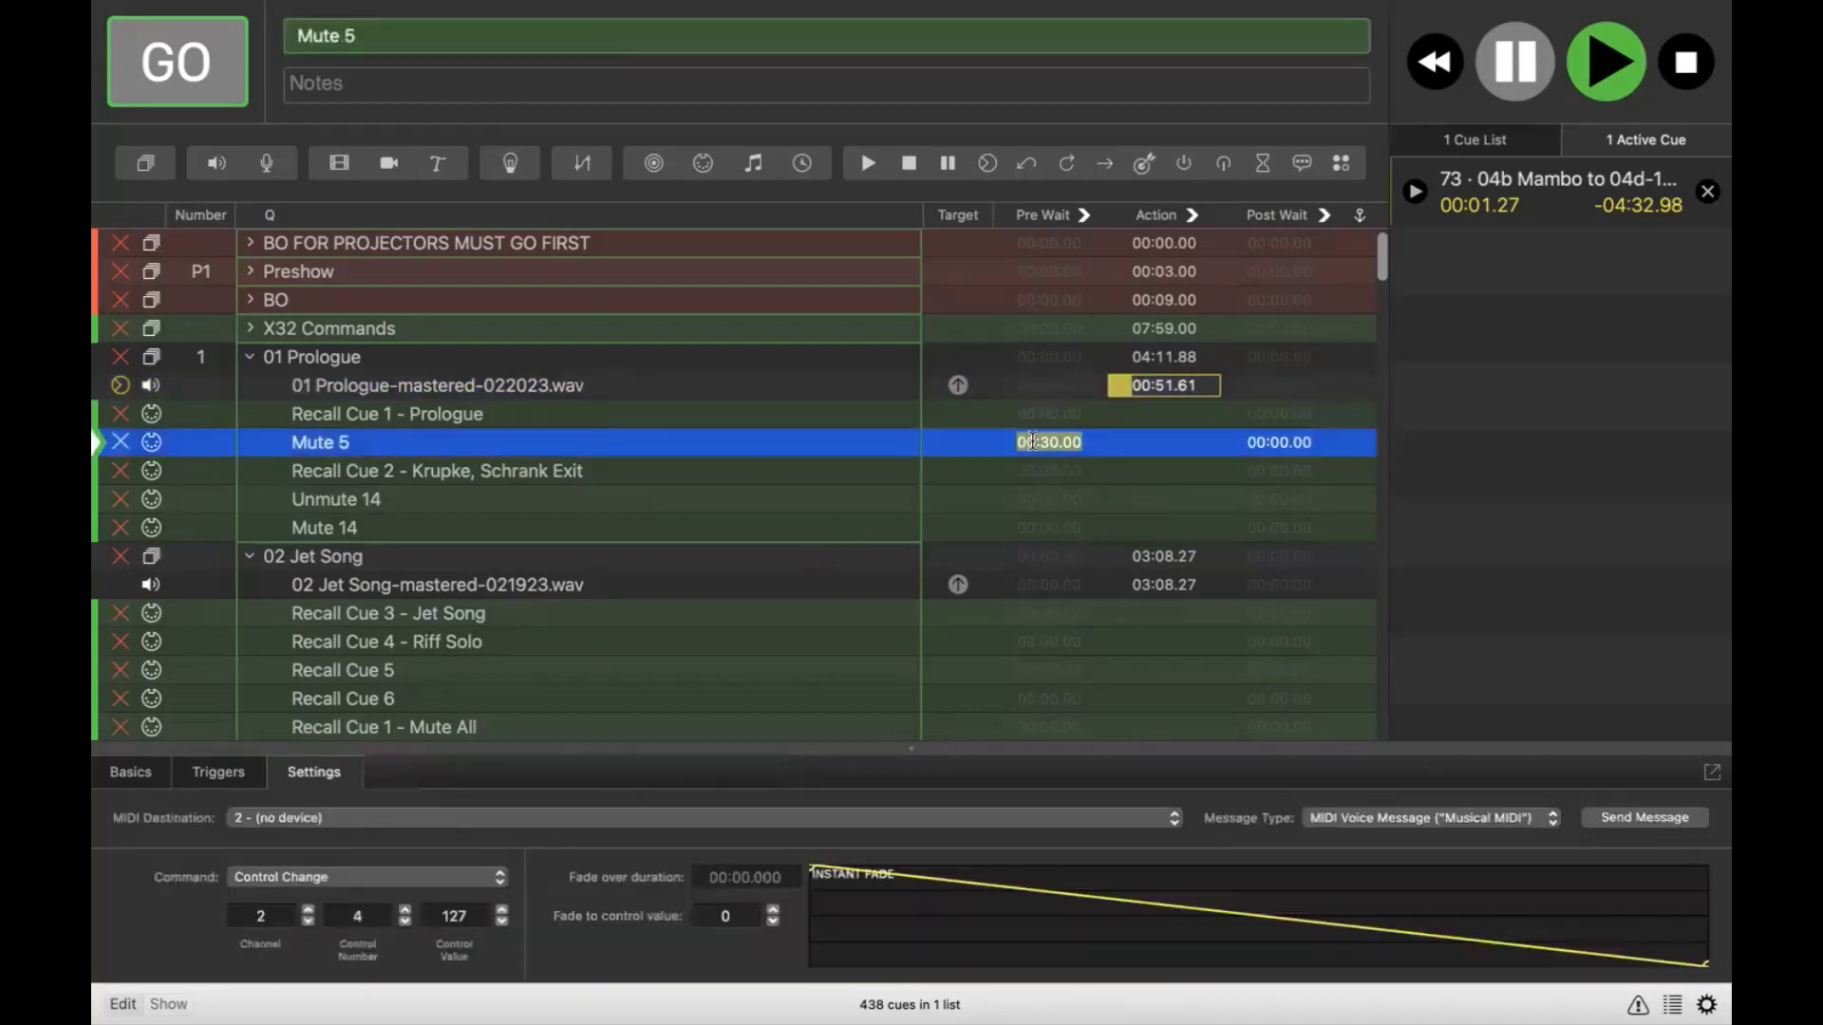
text(51)
key(Return)
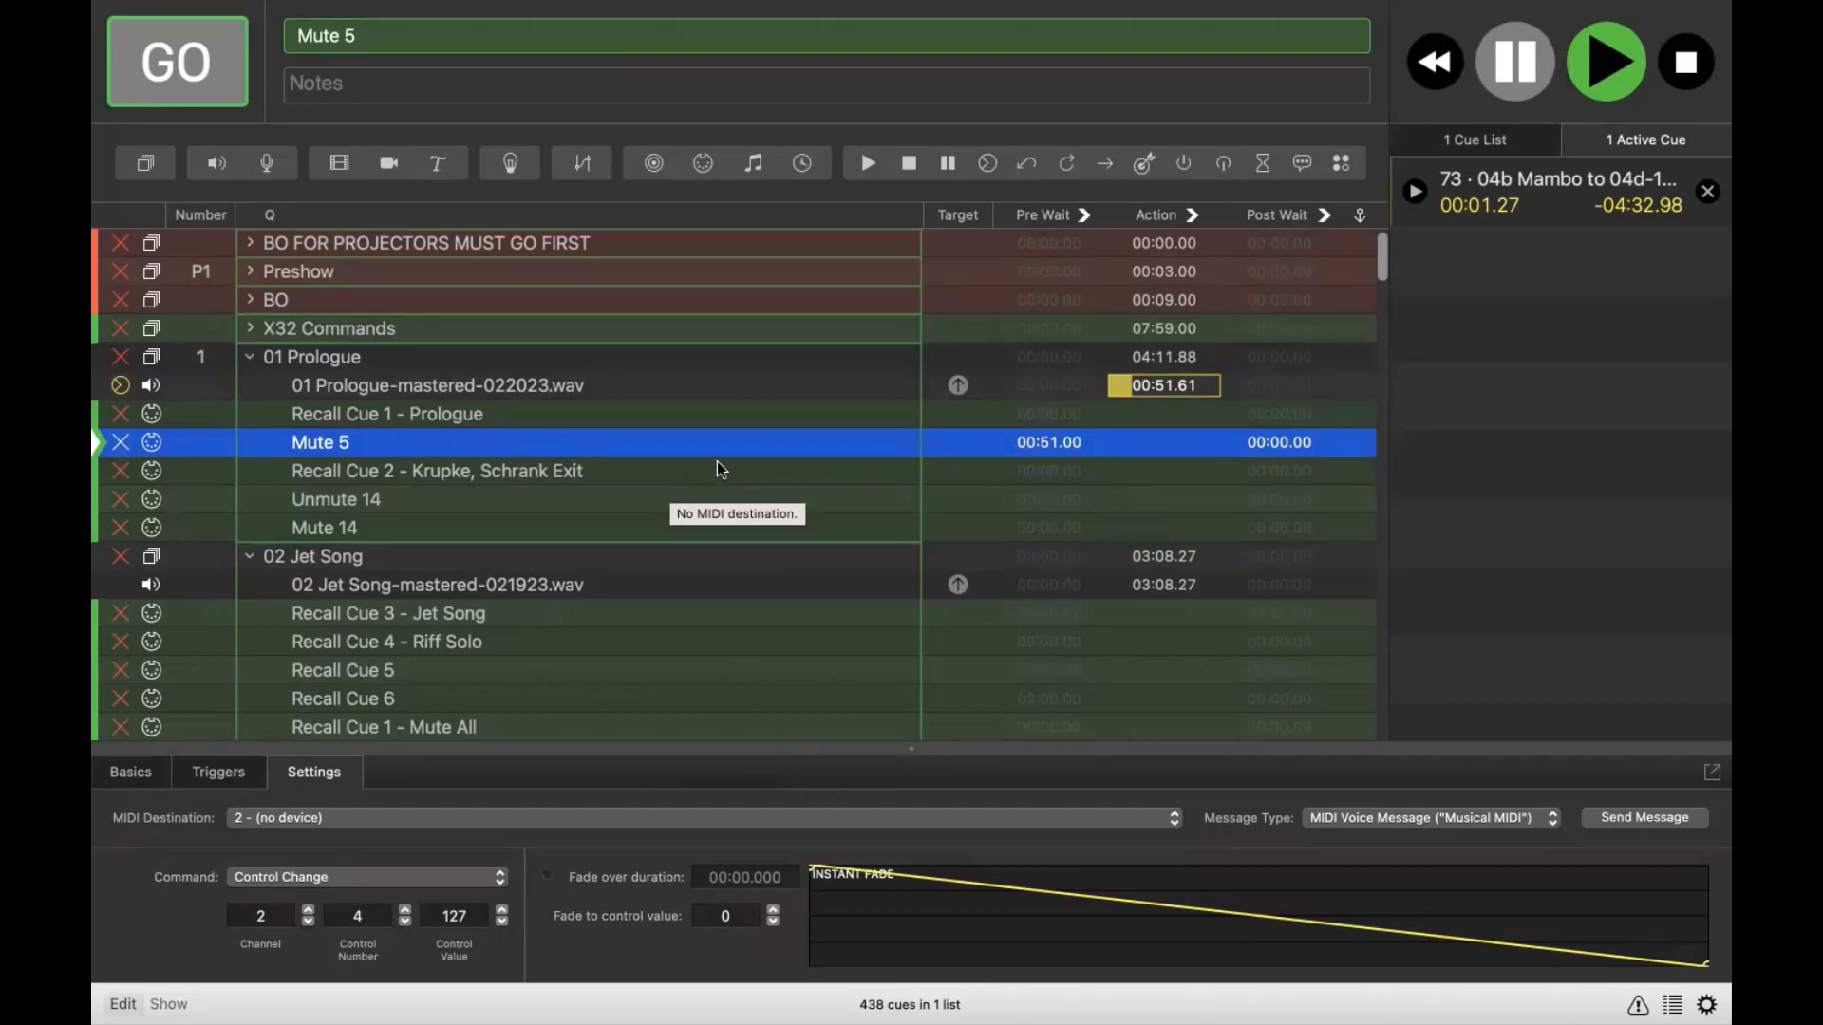
double_click(1052, 441)
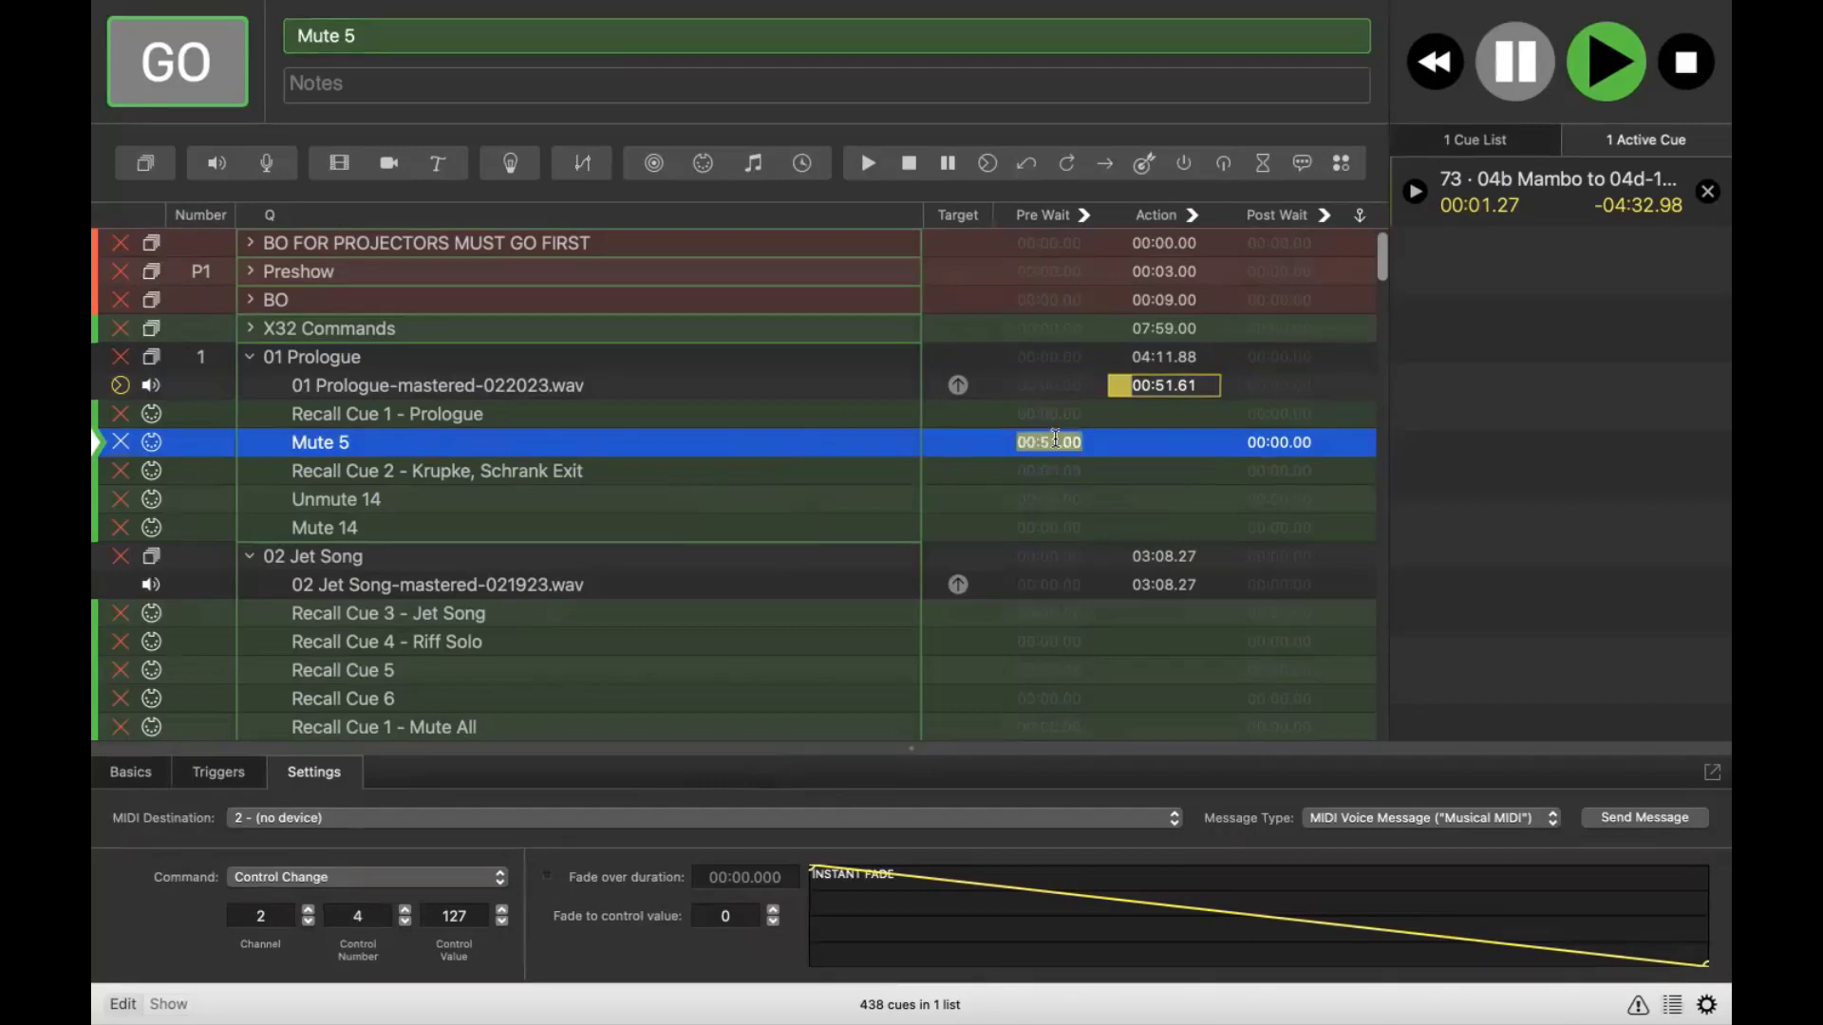
text(00)
Examine the song groups and the pre-waits of their MIDI cues from 01 Prologue down to 04e Jump.
scroll(541, 569, down, 5)
scroll(541, 561, up, 3)
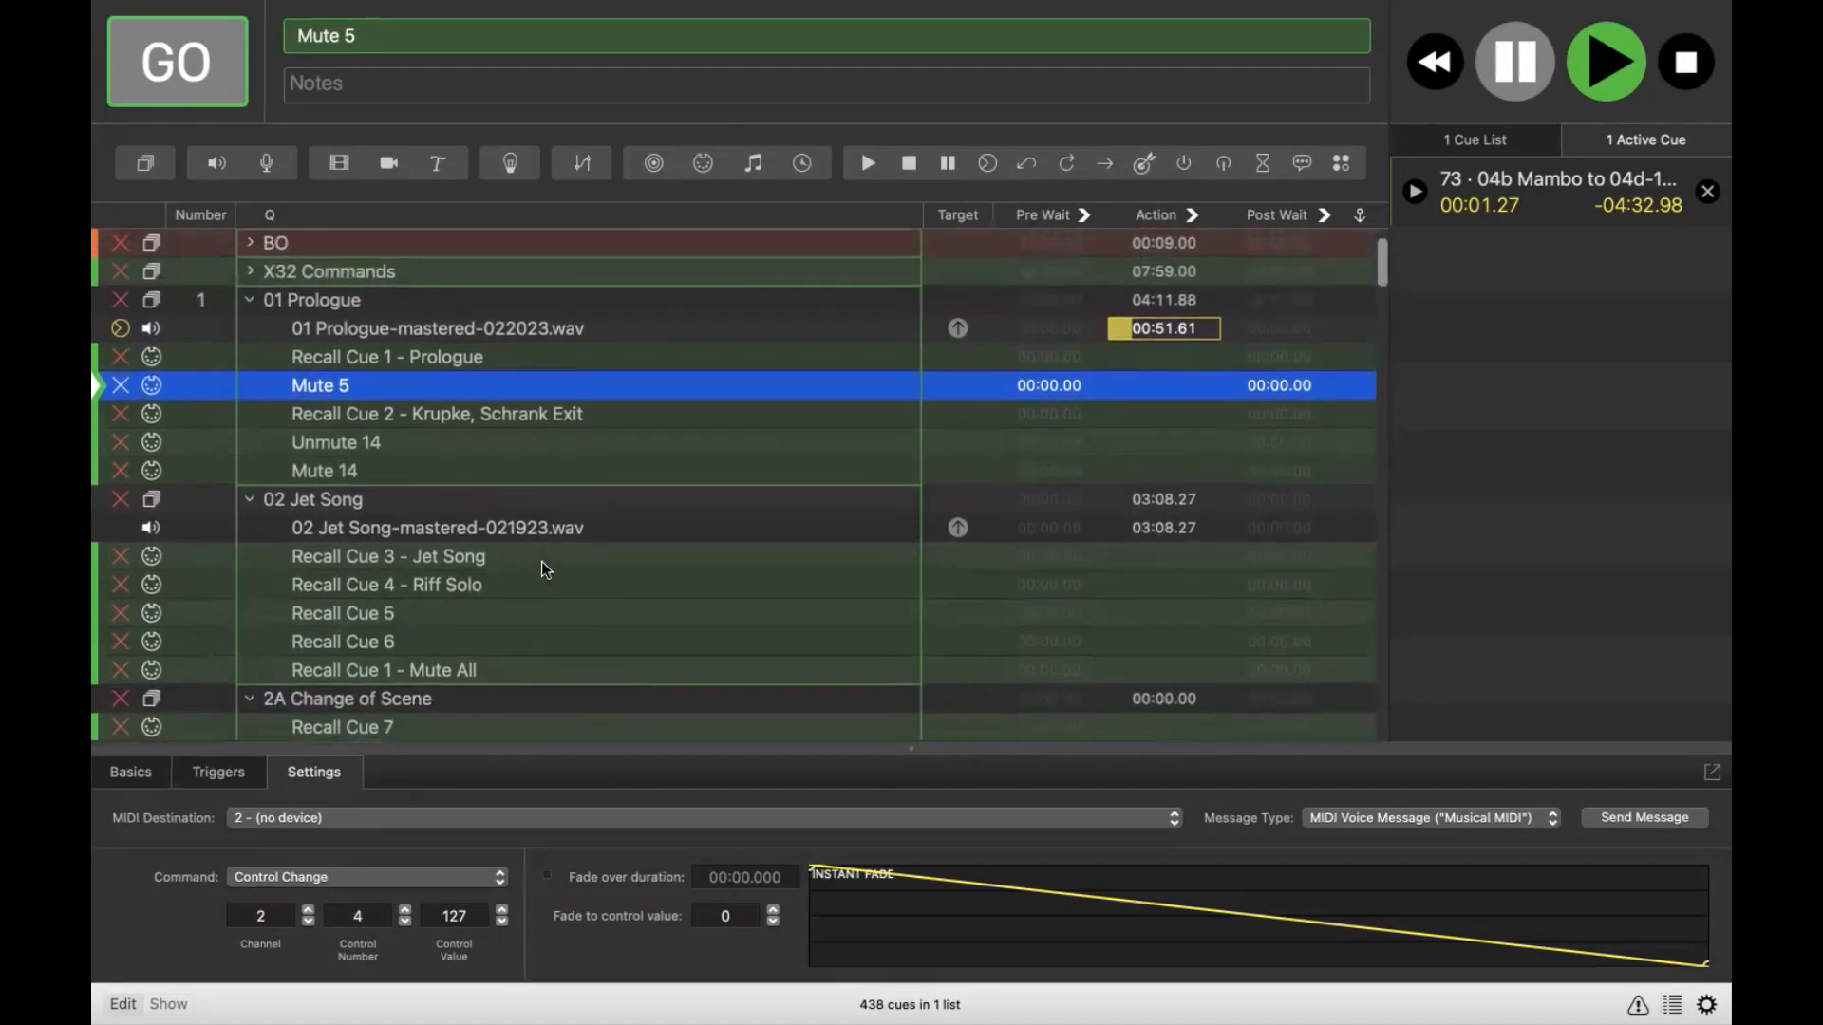
scroll(541, 563, up, 1)
scroll(541, 563, down, 10)
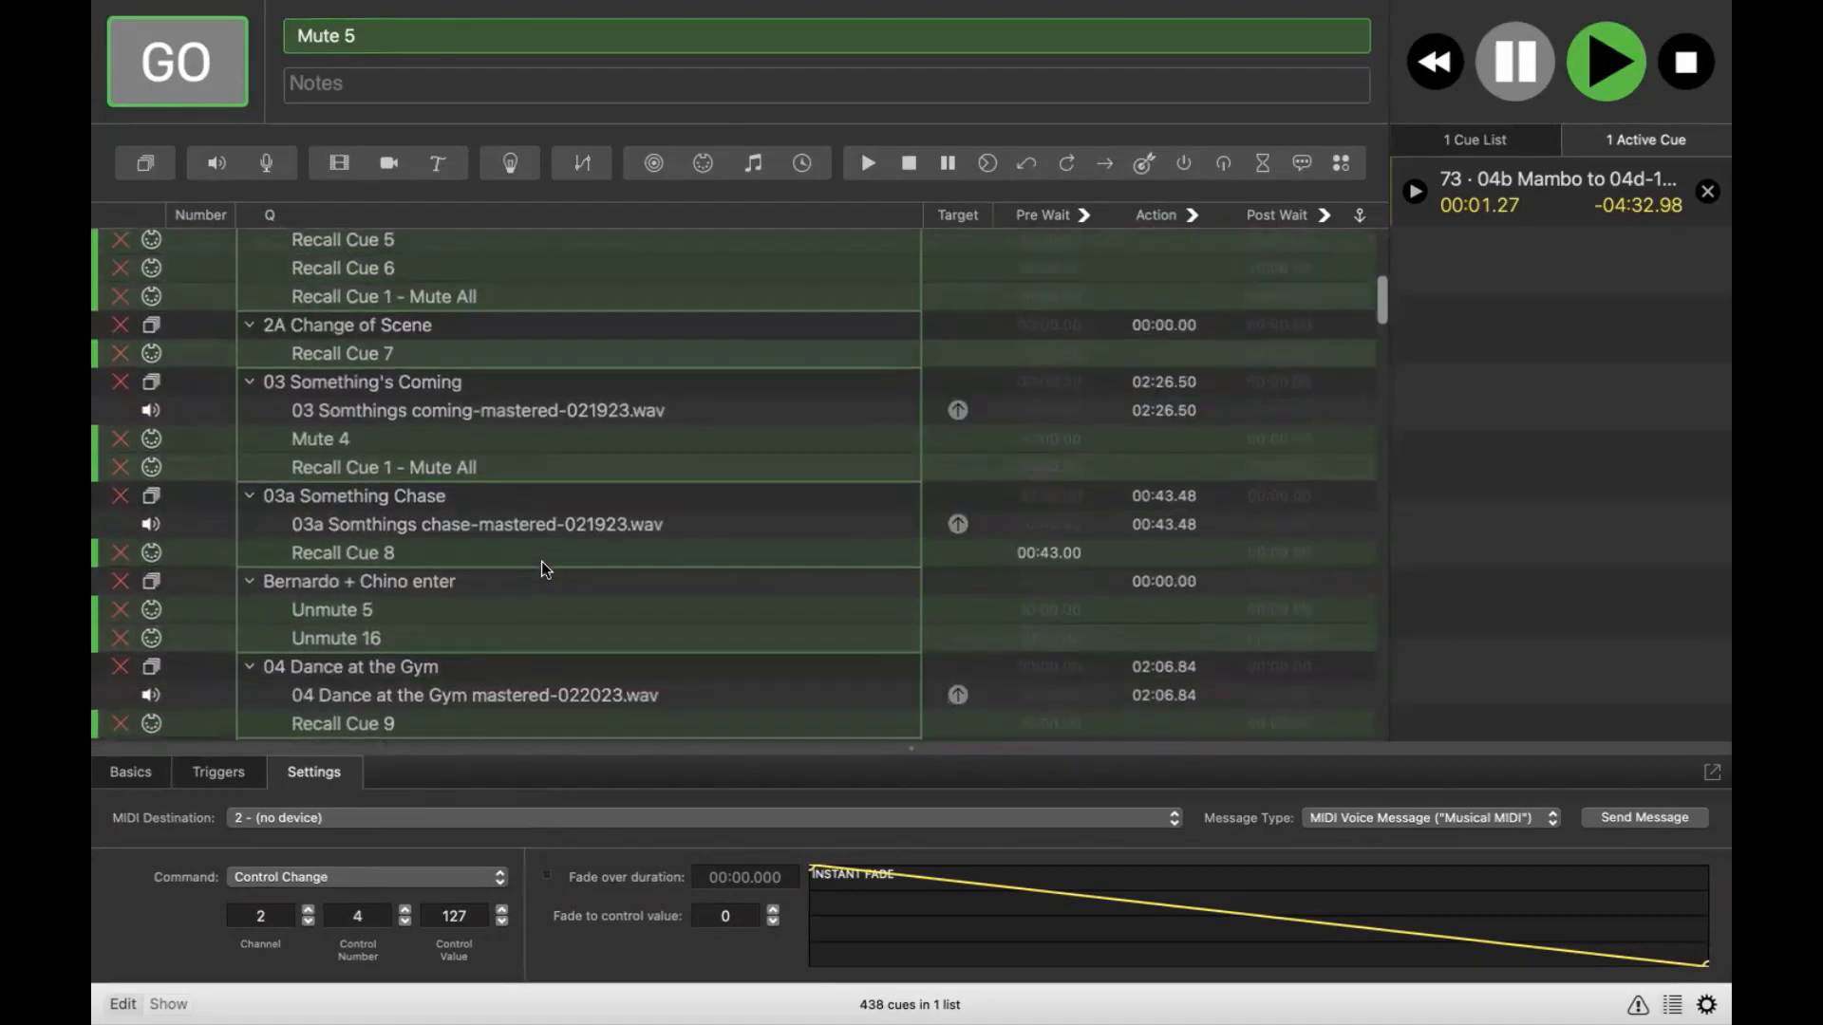
scroll(541, 561, up, 5)
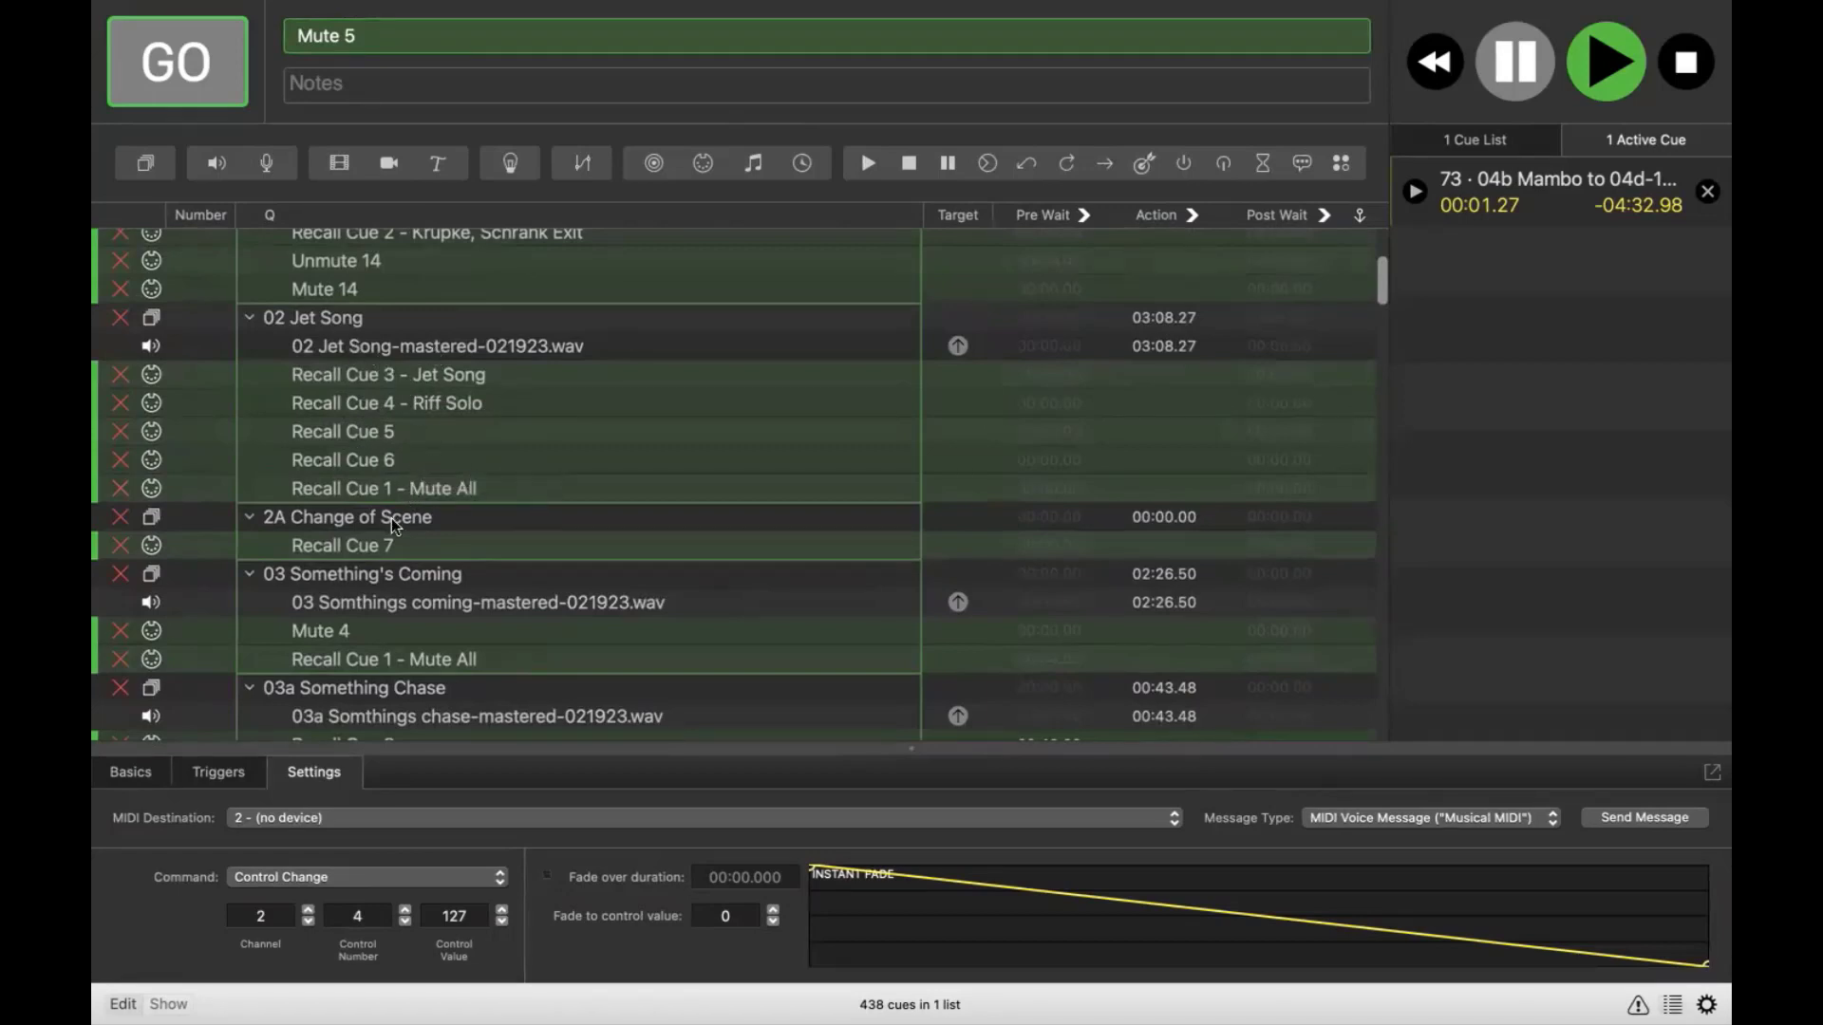
scroll(420, 488, down, 10)
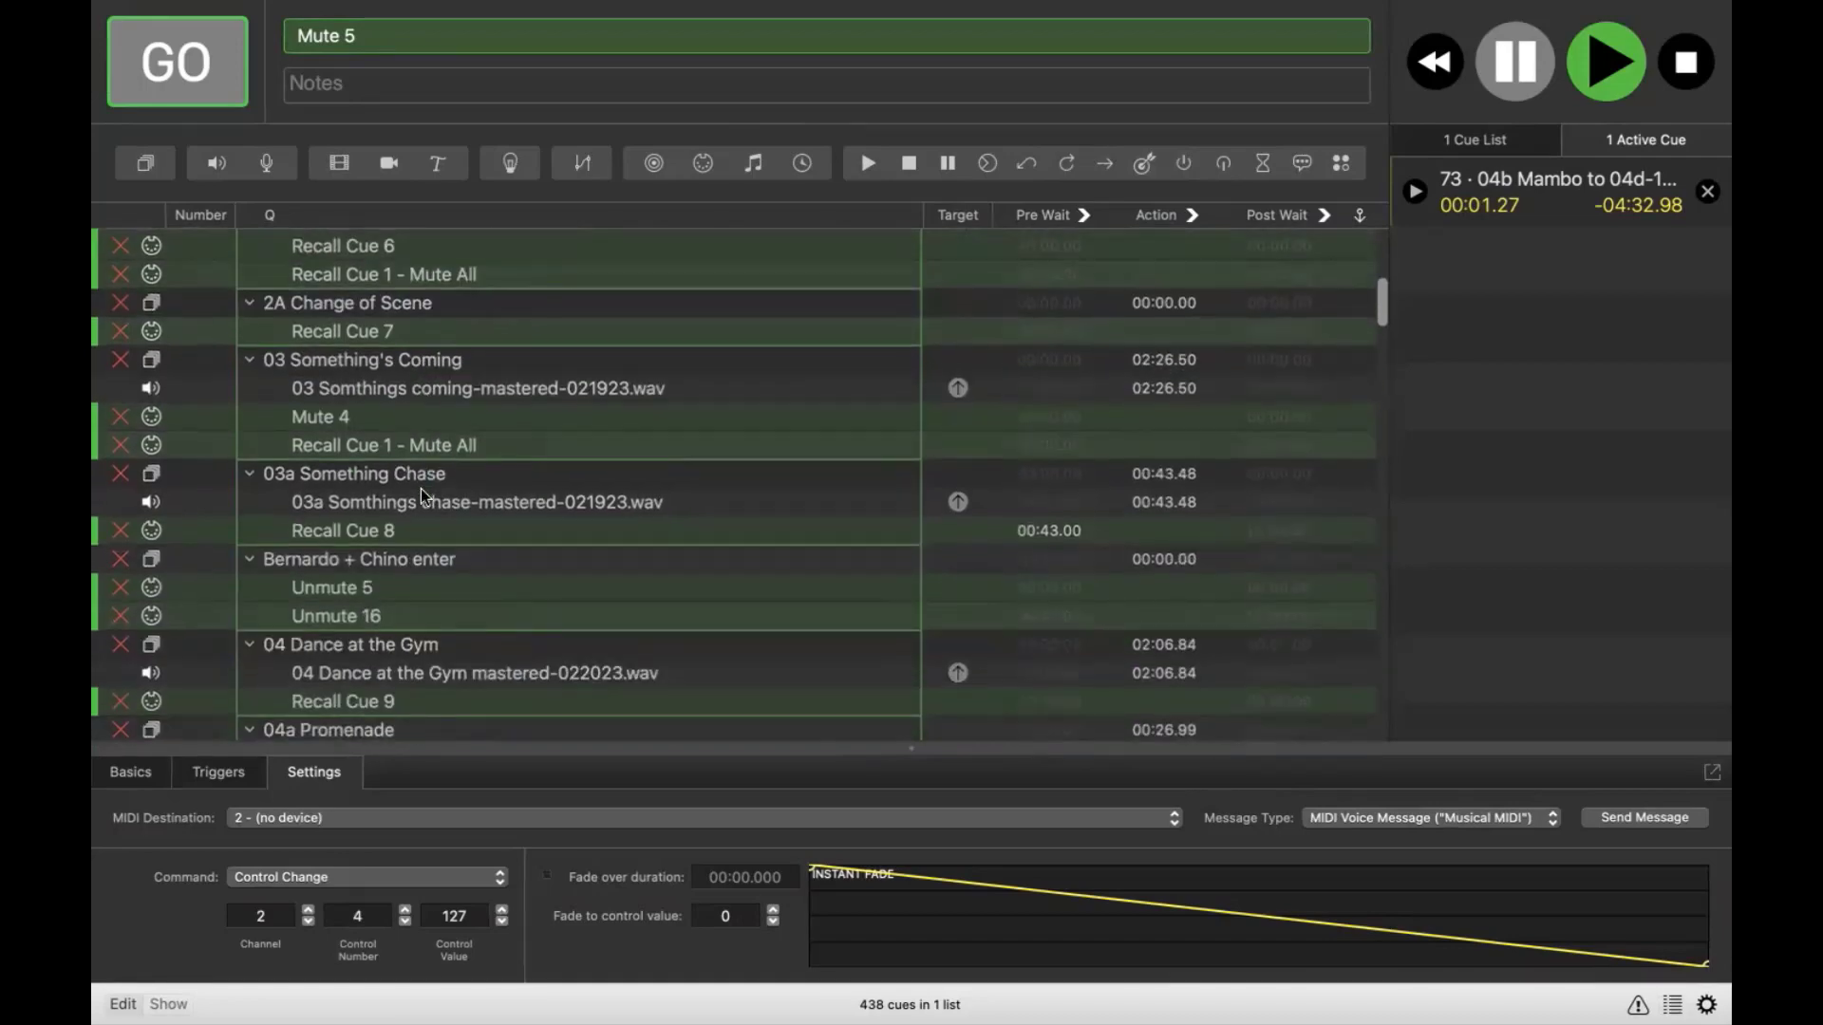
scroll(419, 488, down, 4)
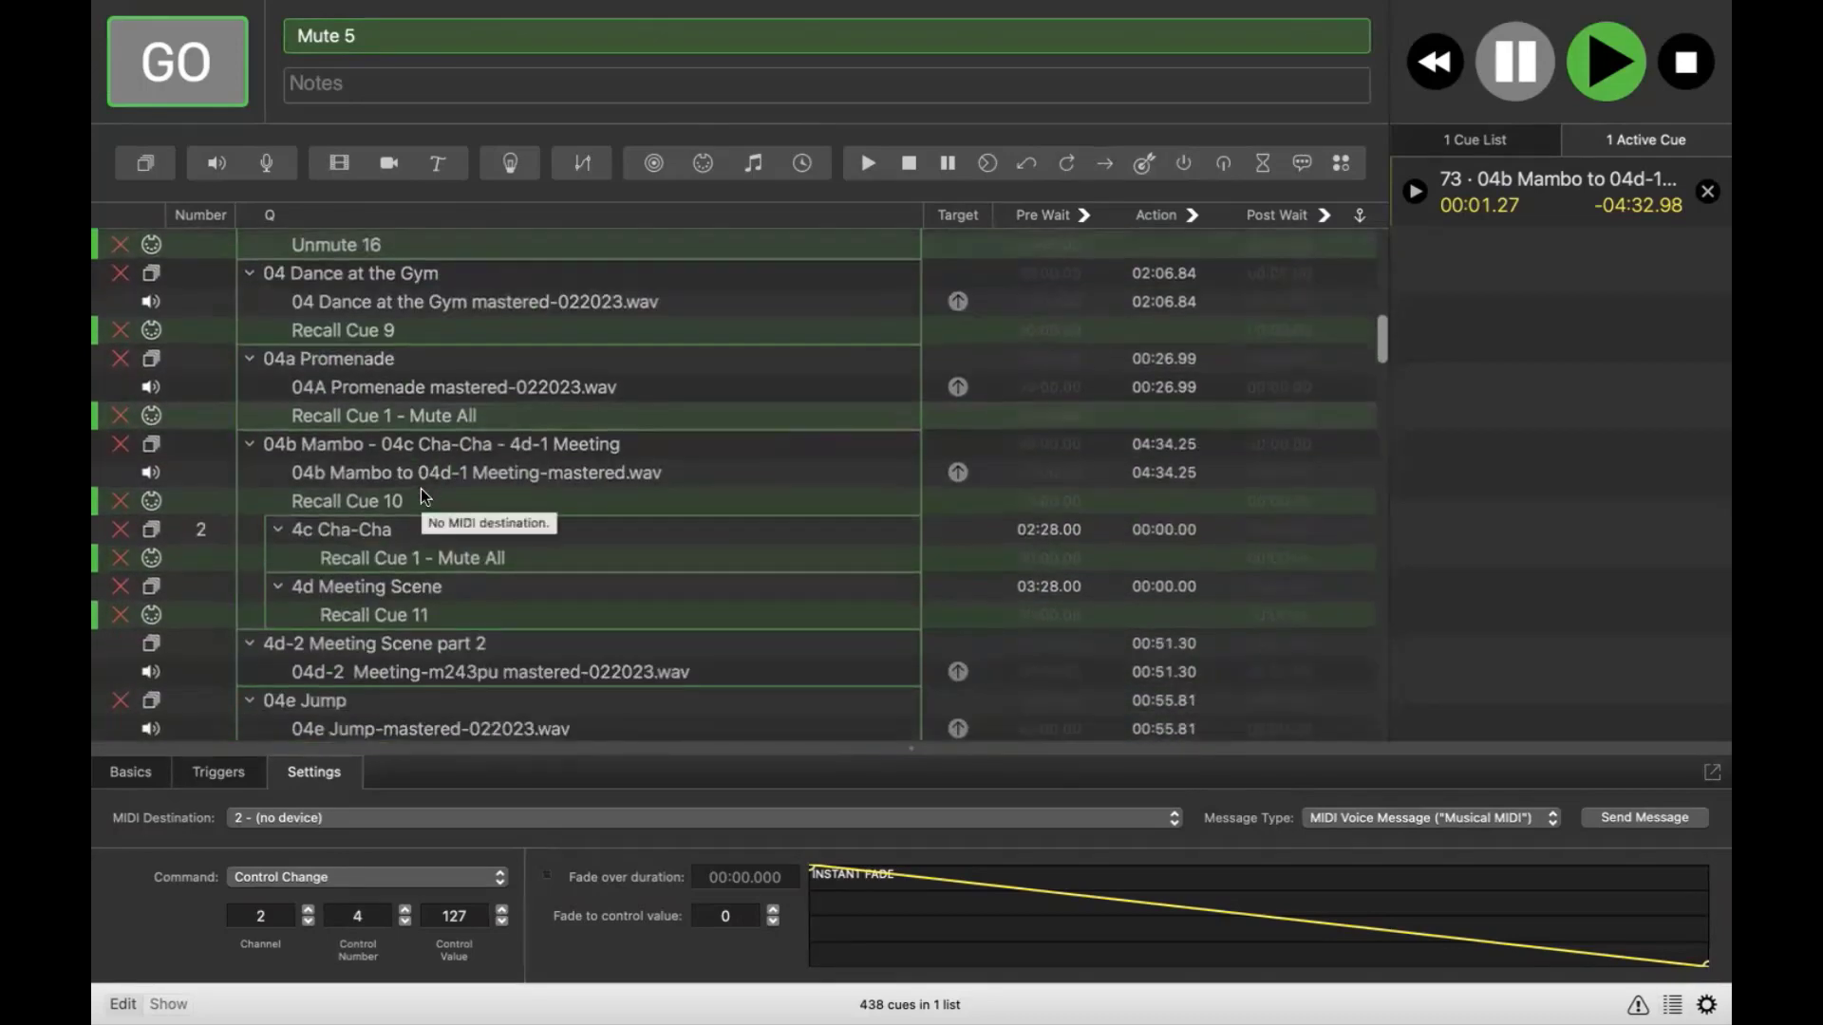
Find the 05 Maria group in the cue list, and inspect its group mode and its audio track's waveform.
scroll(420, 488, down, 6)
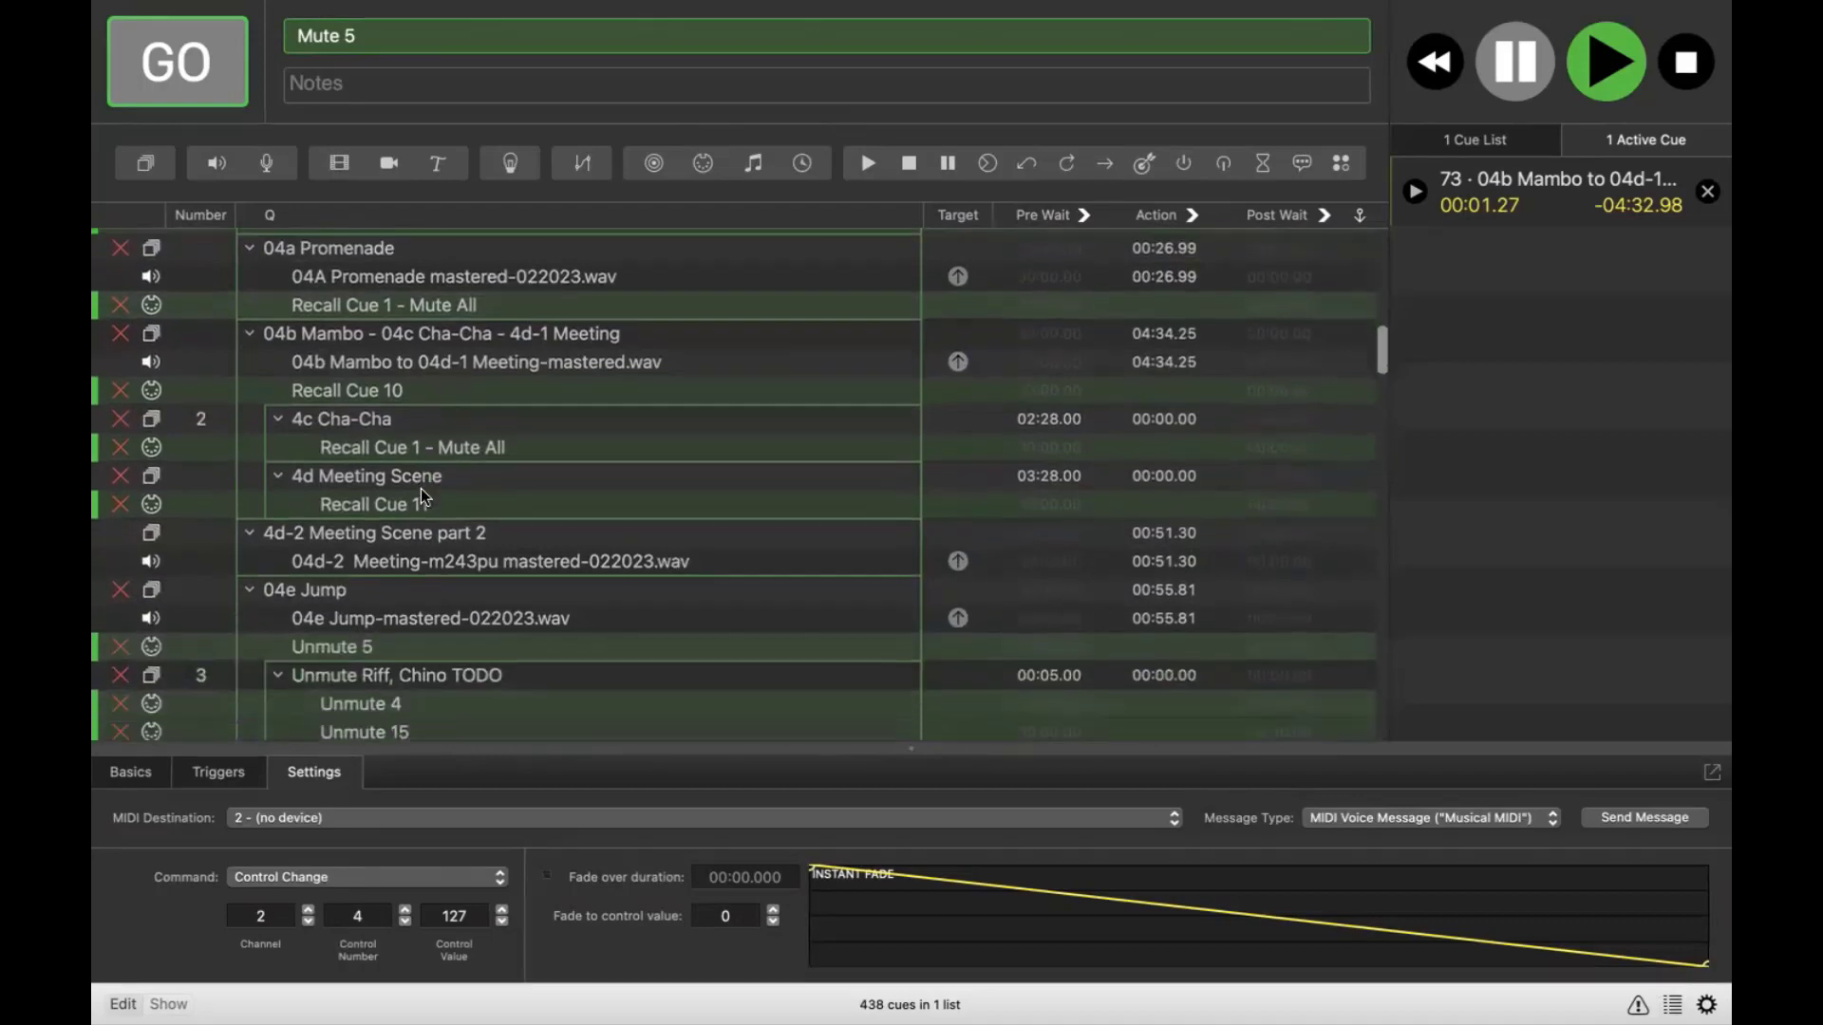
scroll(420, 488, down, 1)
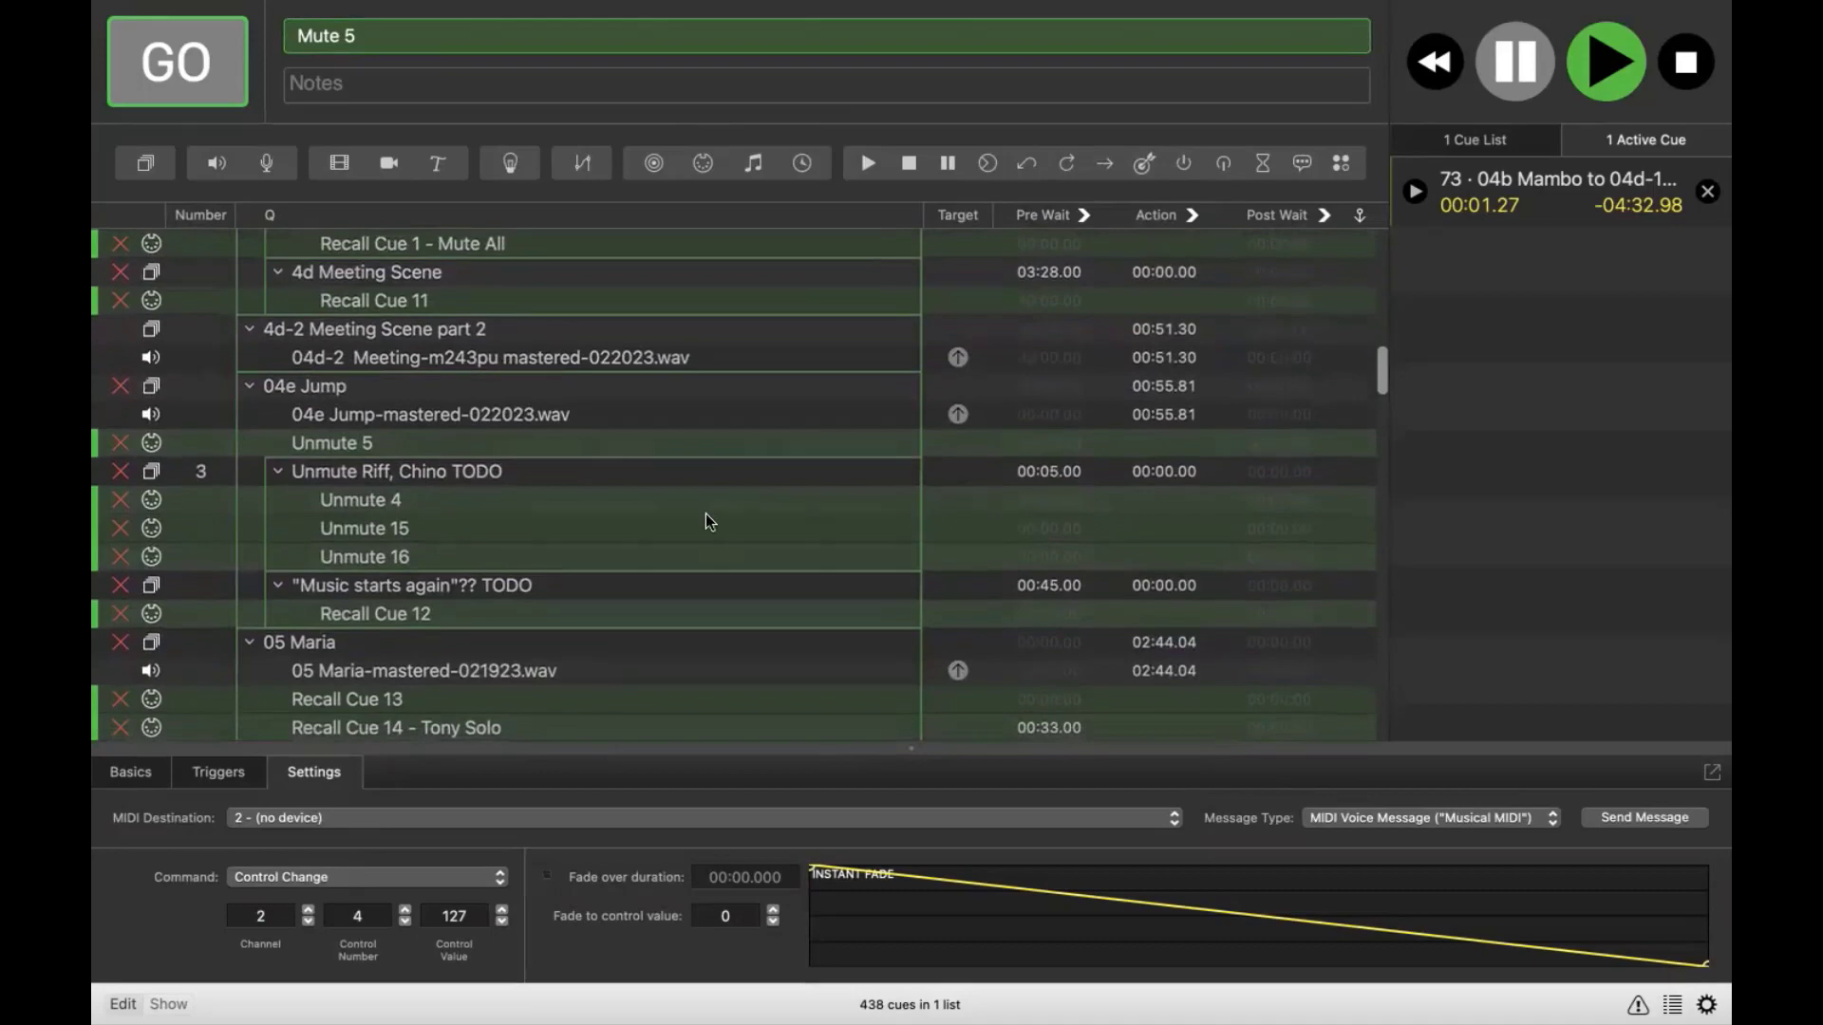
scroll(706, 521, down, 7)
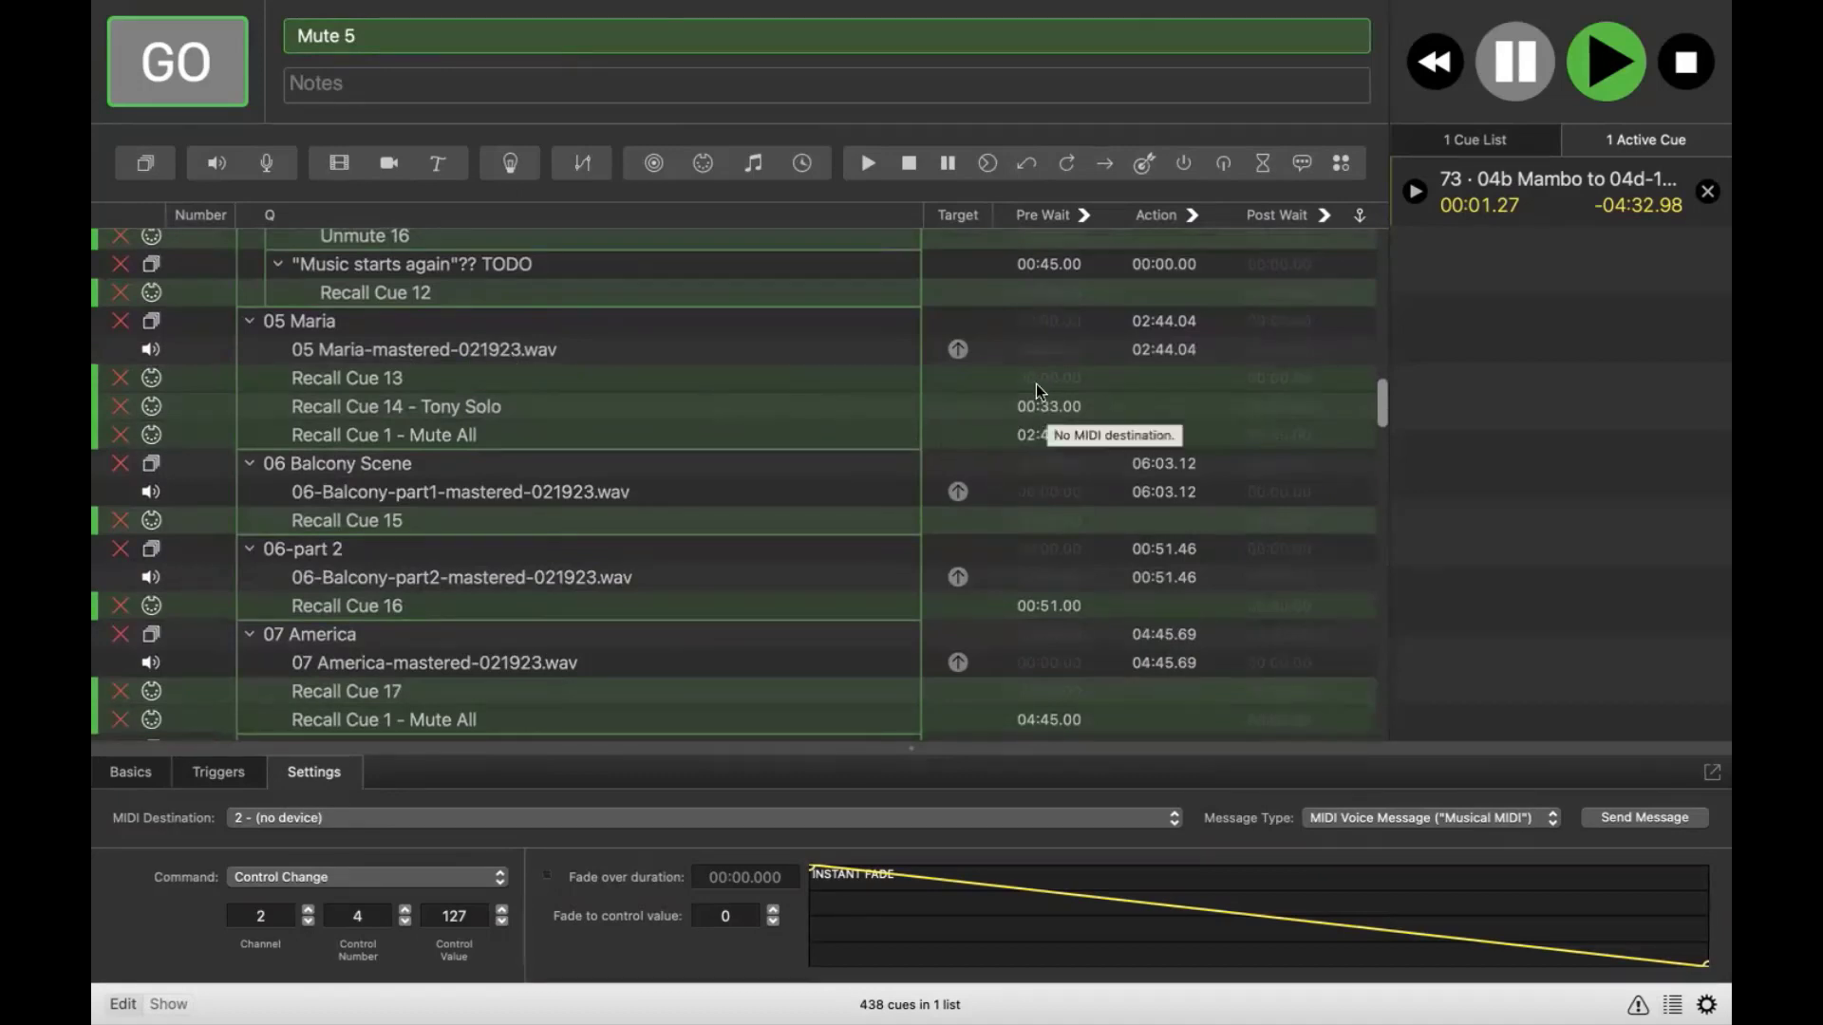
click(635, 322)
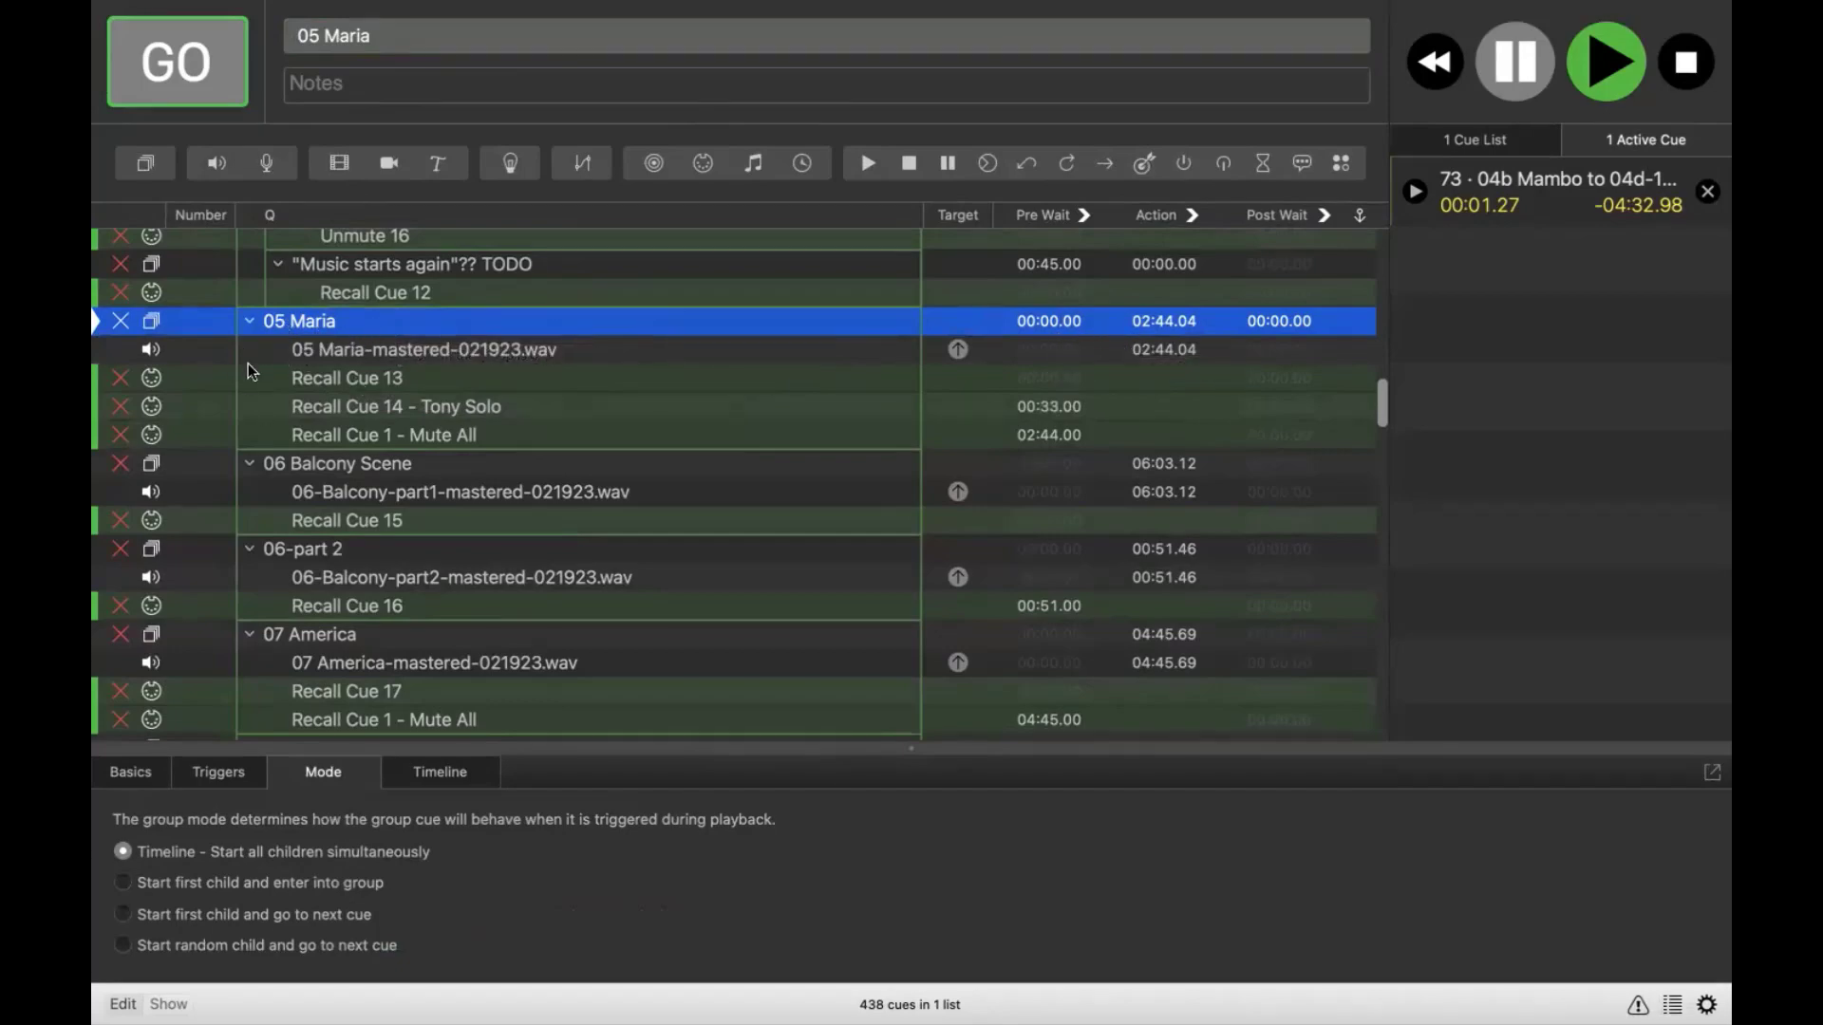
click(149, 351)
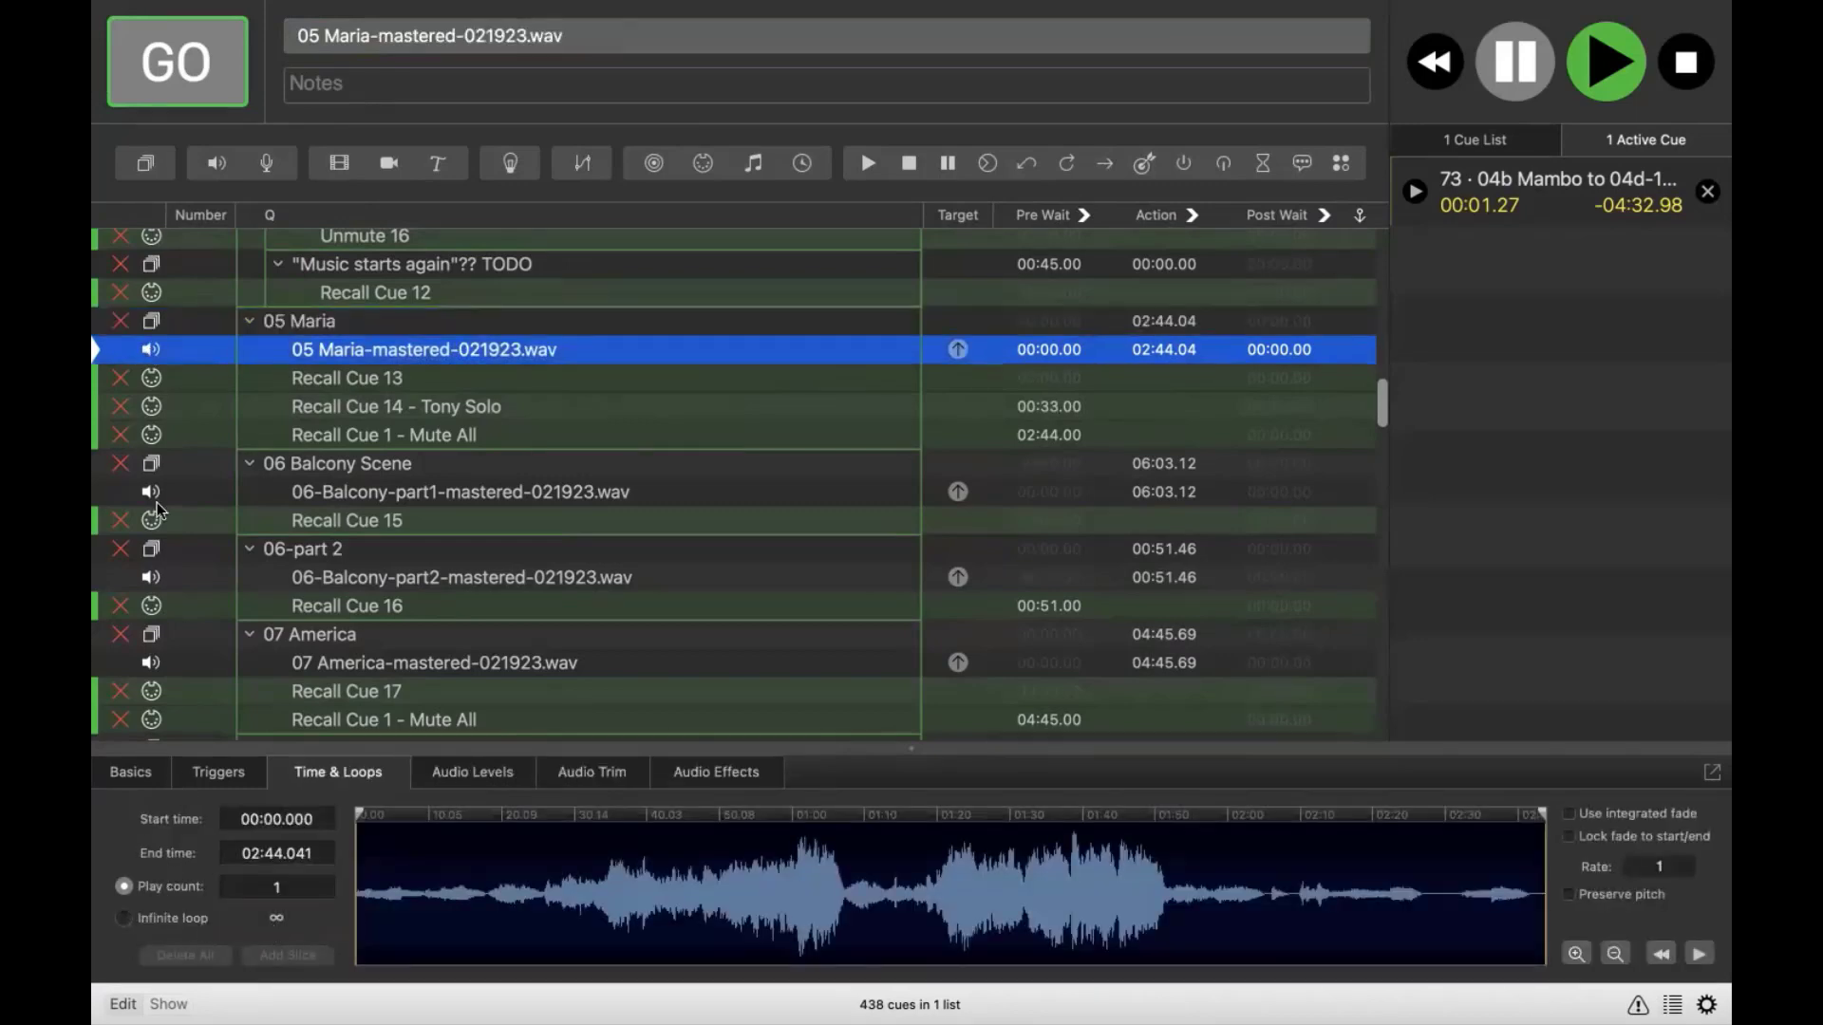
Run the 05 Maria group past its Recall Cue 14 - Tony Solo, stop all playback, and reselect the group.
click(361, 328)
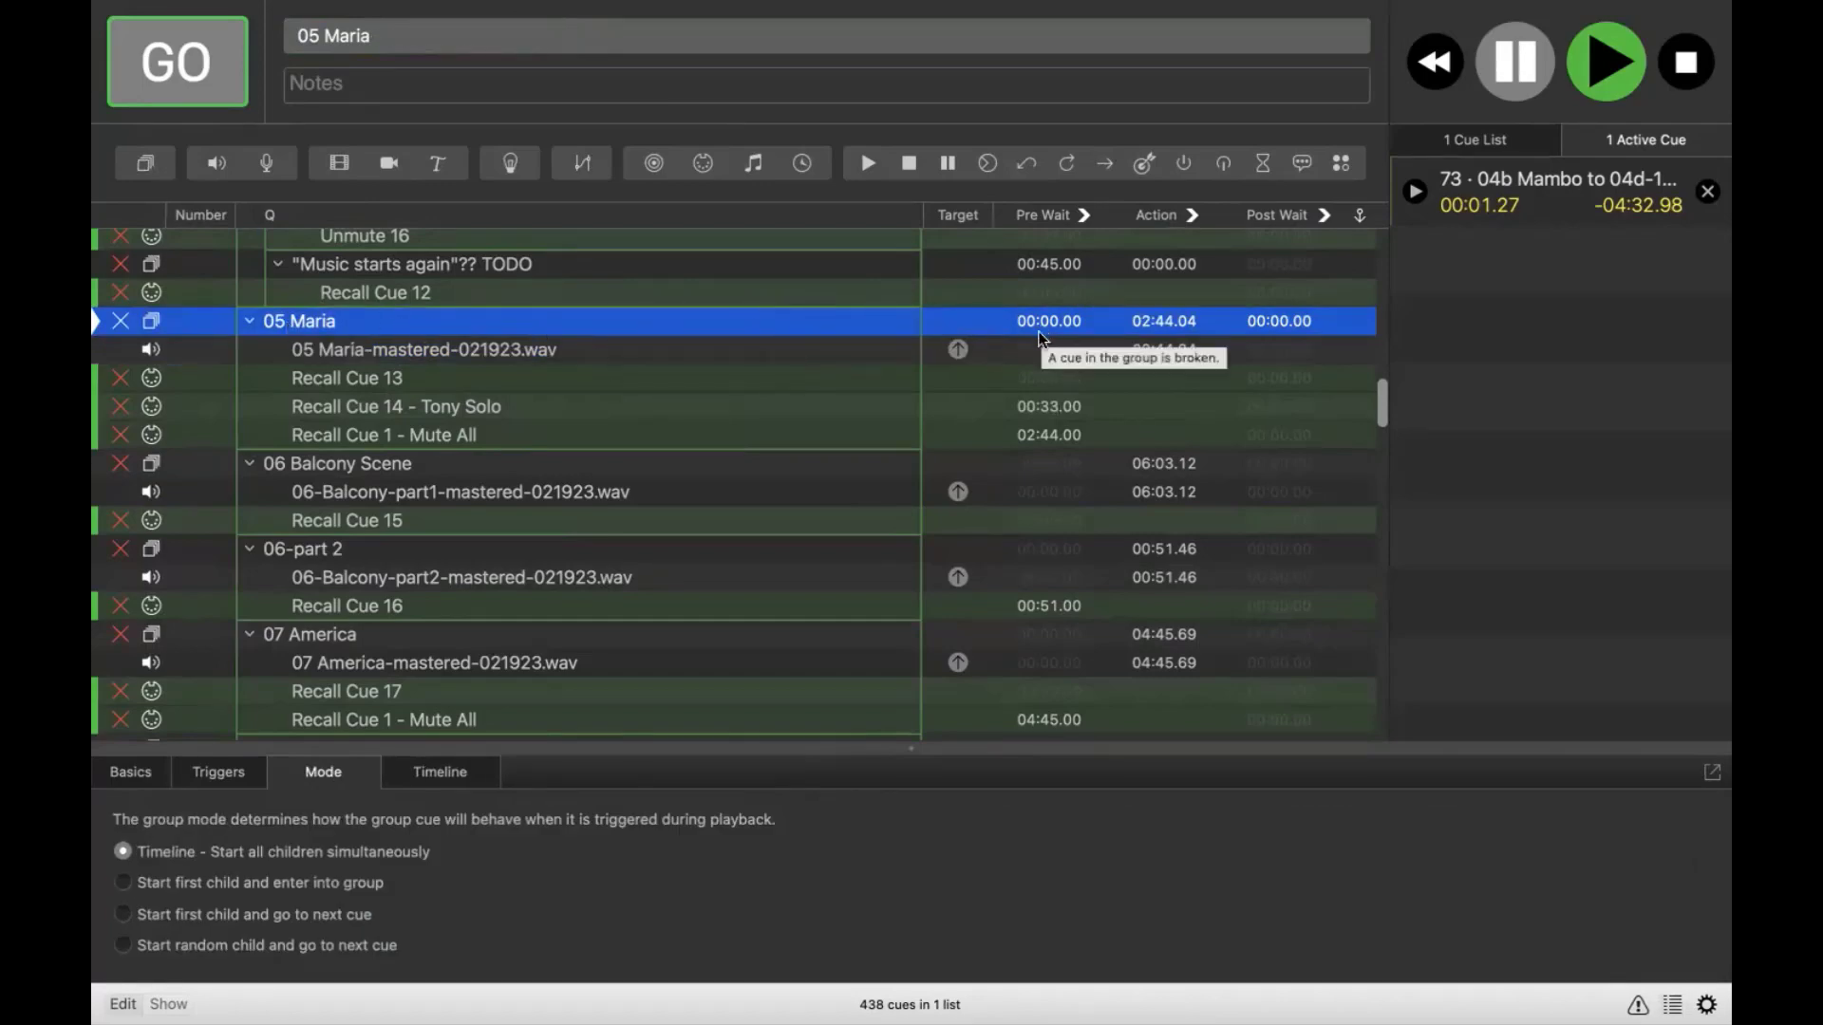
key(space)
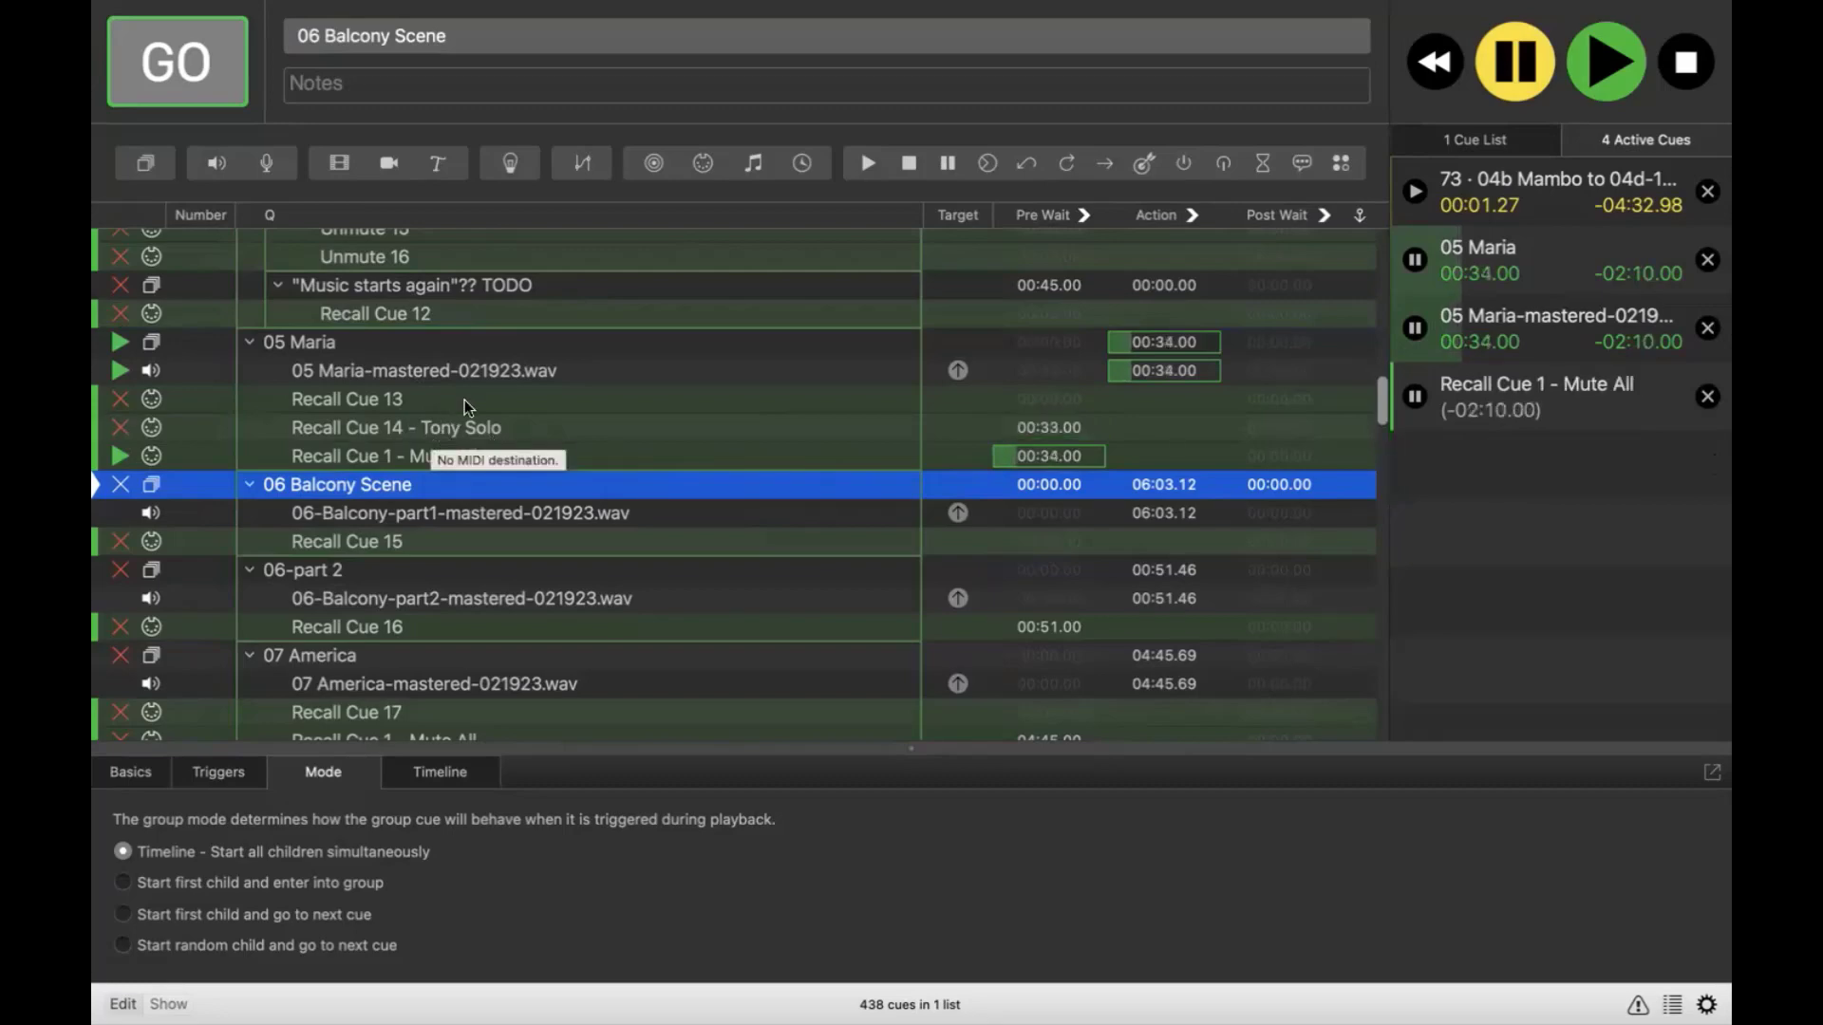
click(1683, 65)
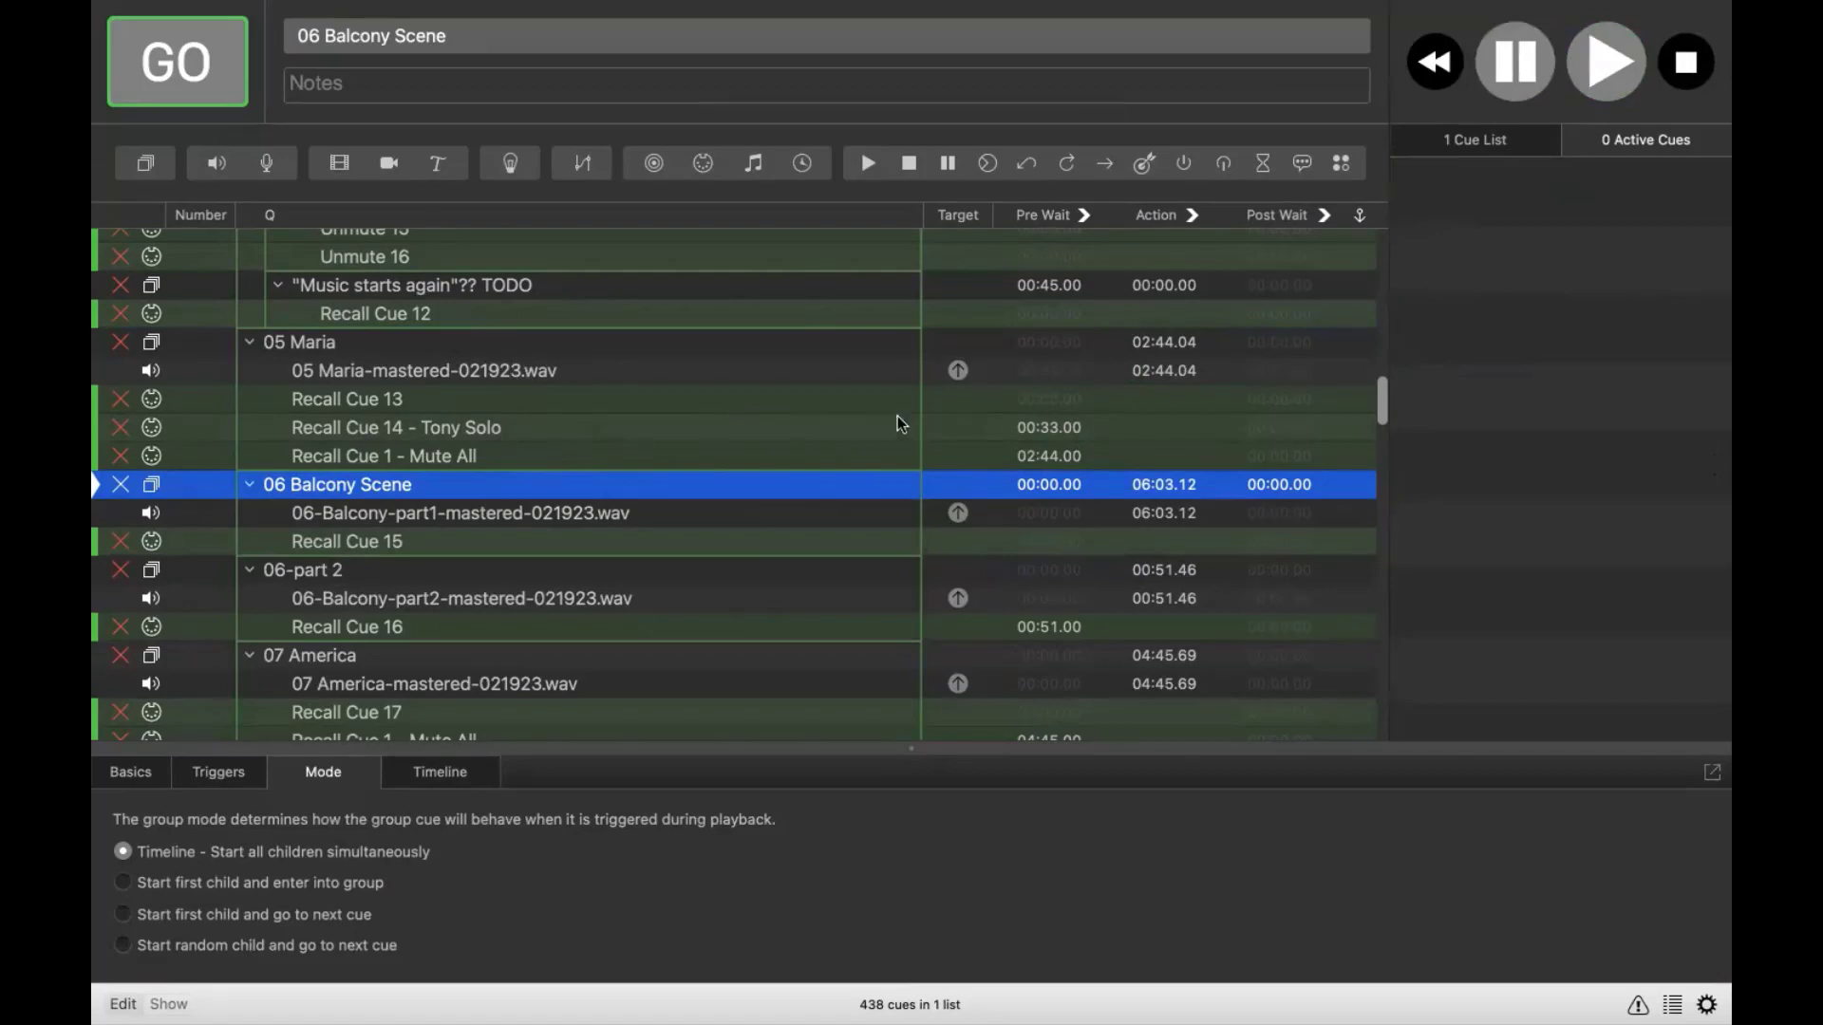
click(465, 346)
Find the 10 Tonight group above the West Side Music group, and select it.
scroll(389, 444, down, 10)
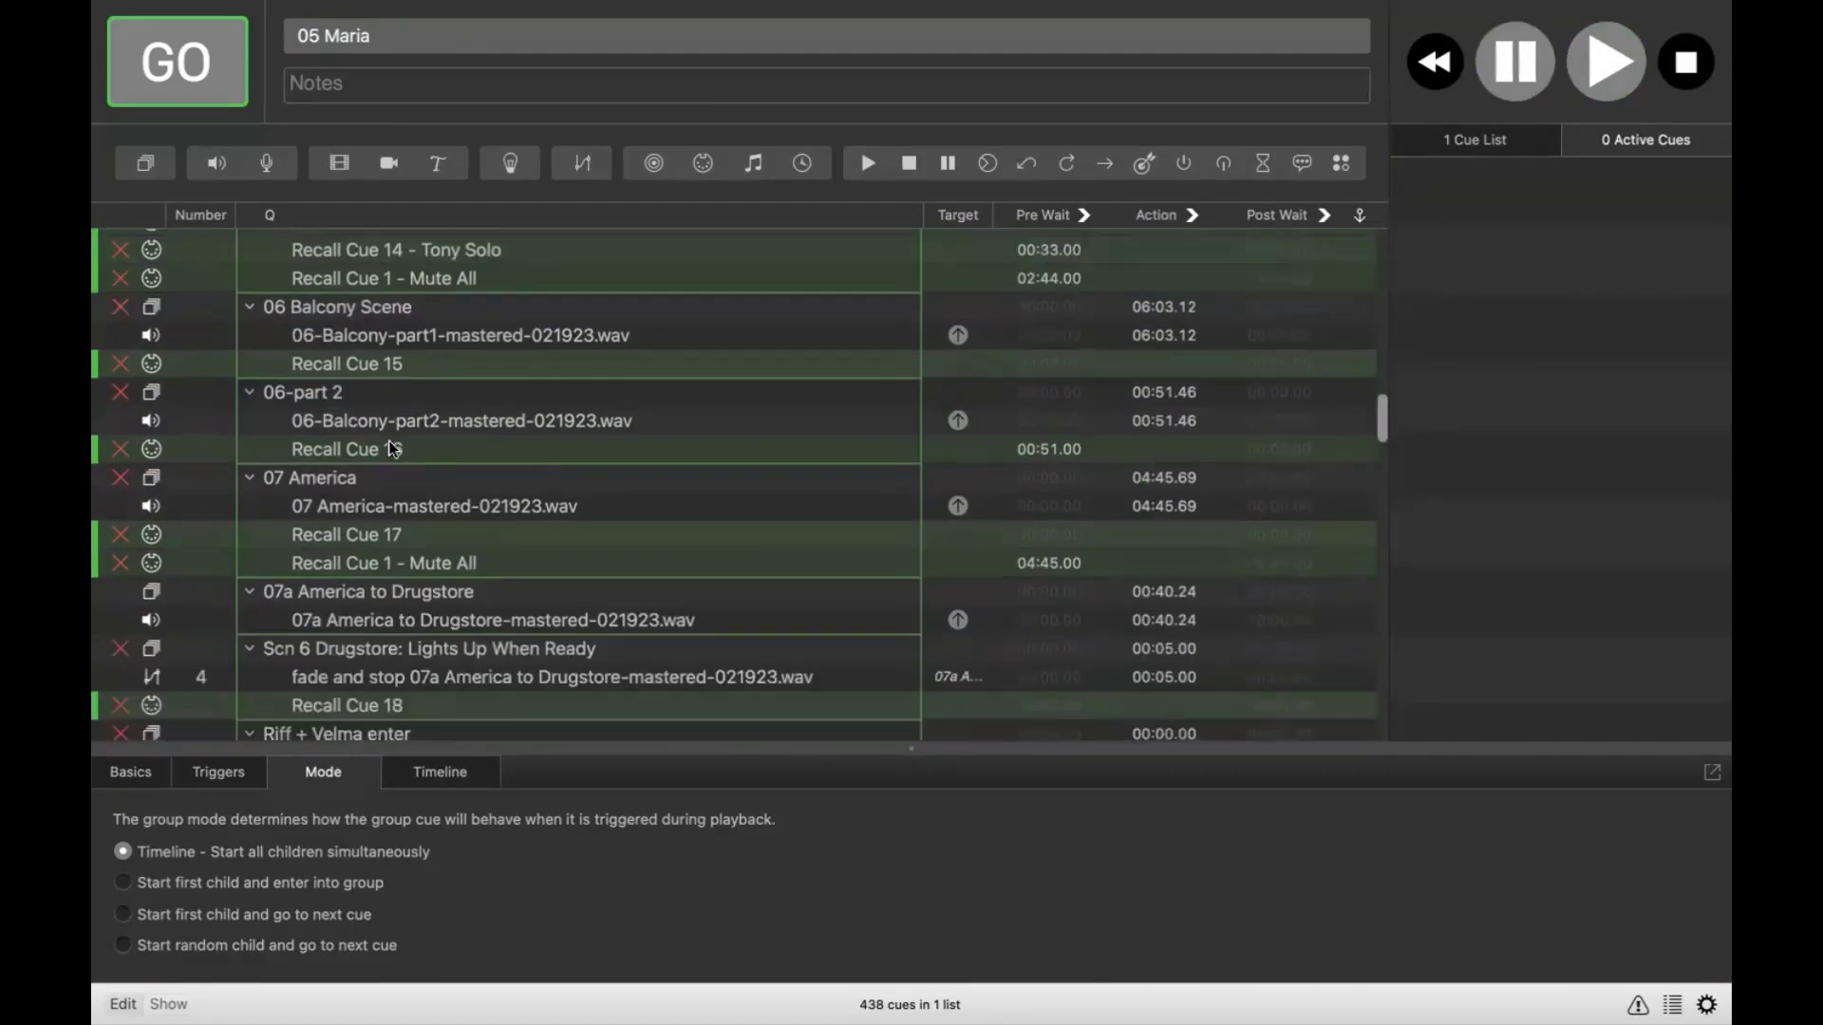
scroll(392, 448, down, 20)
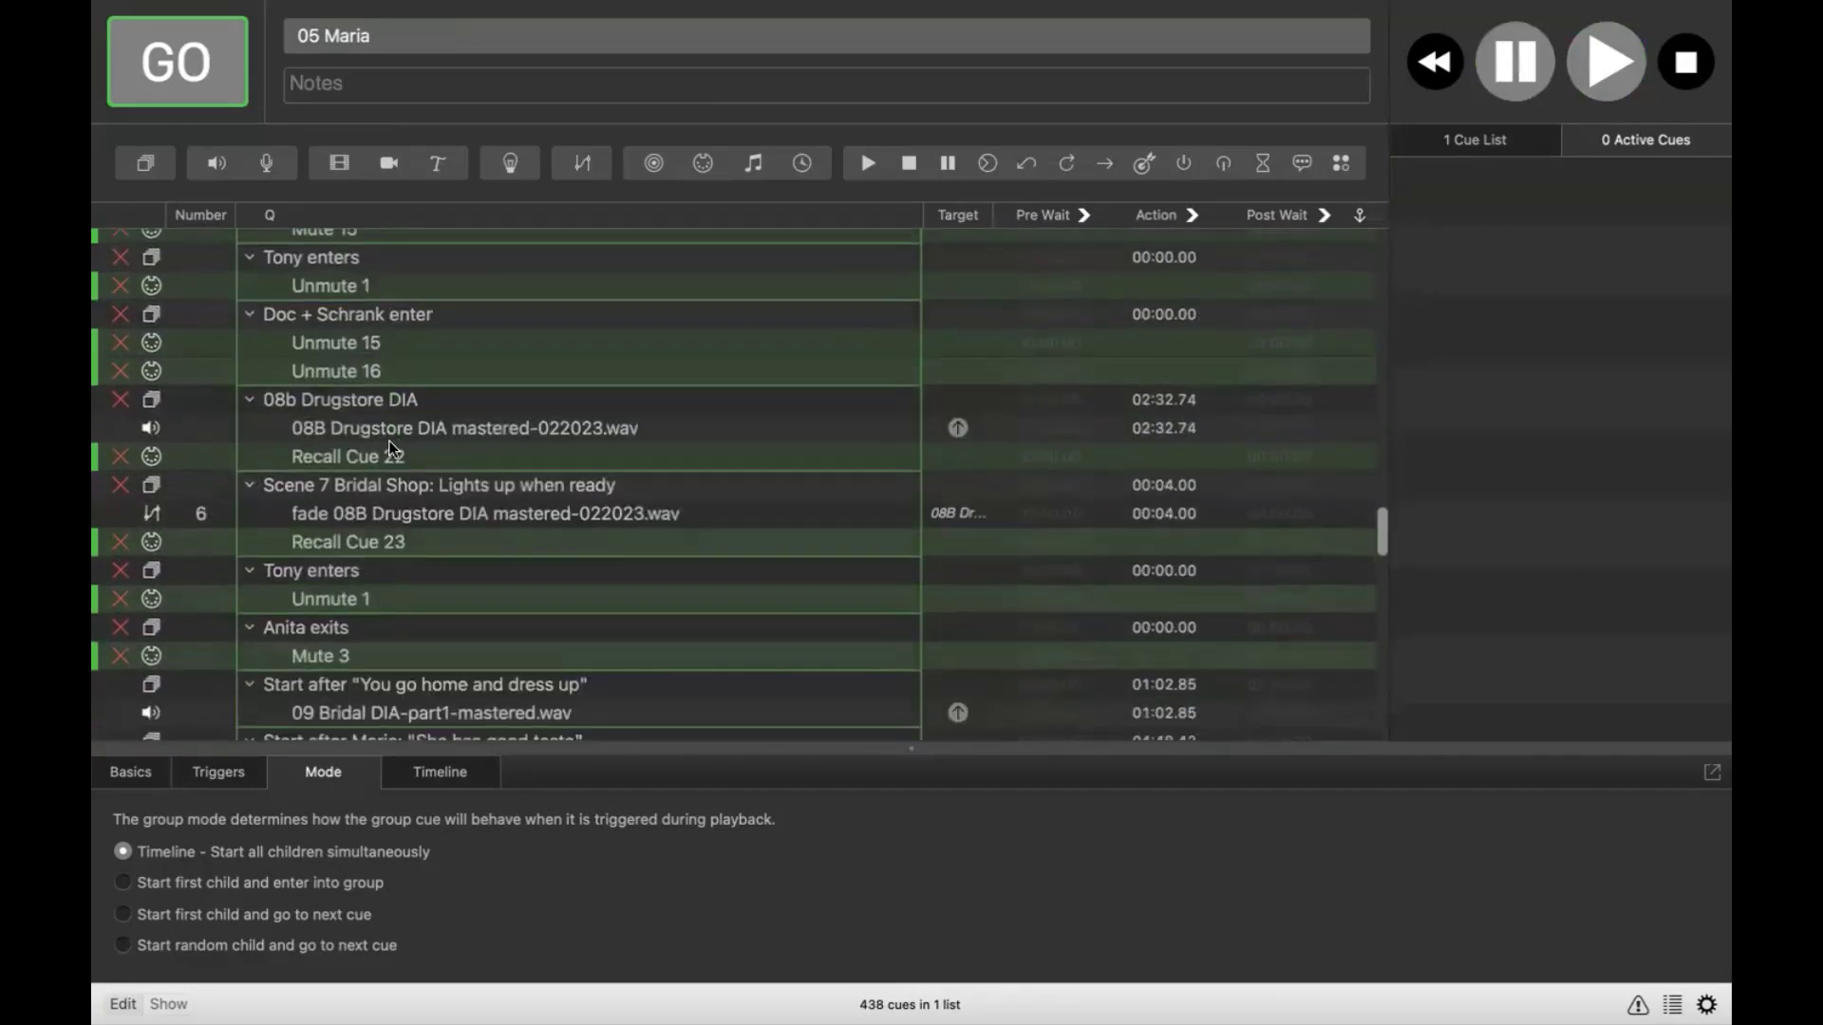
scroll(392, 448, down, 9)
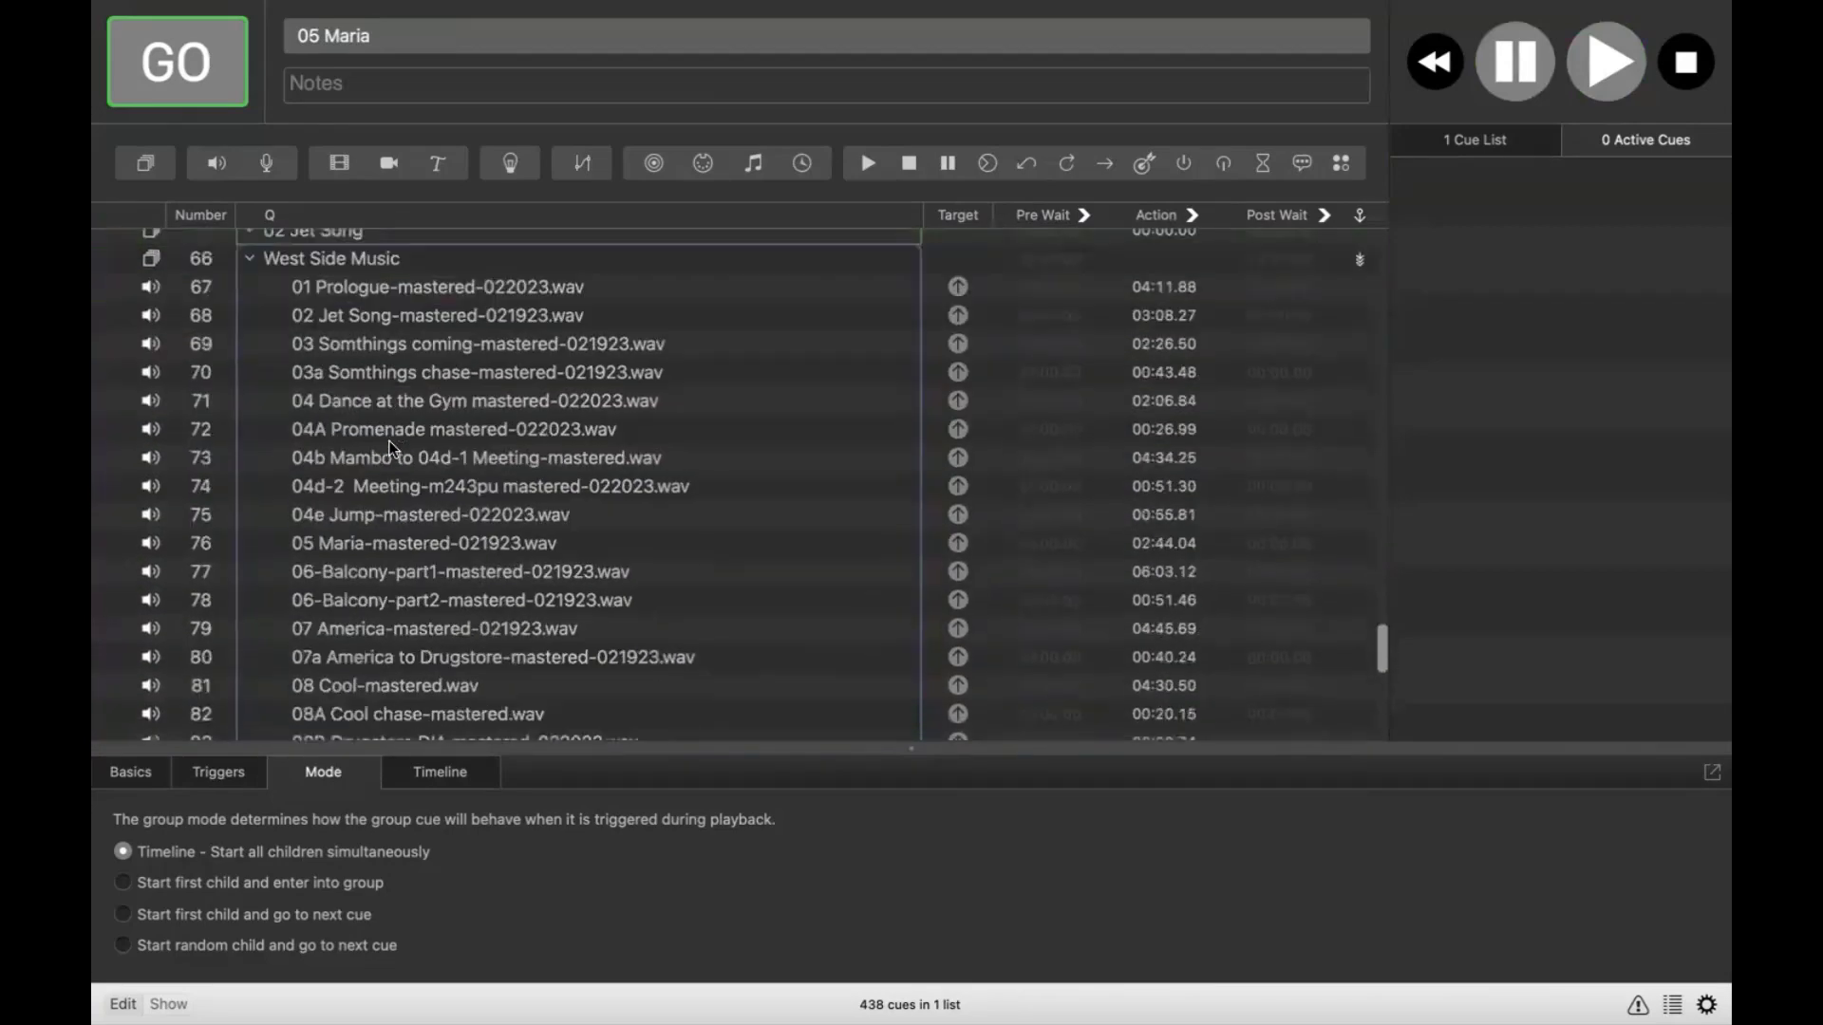
scroll(389, 440, up, 3)
scroll(390, 441, up, 3)
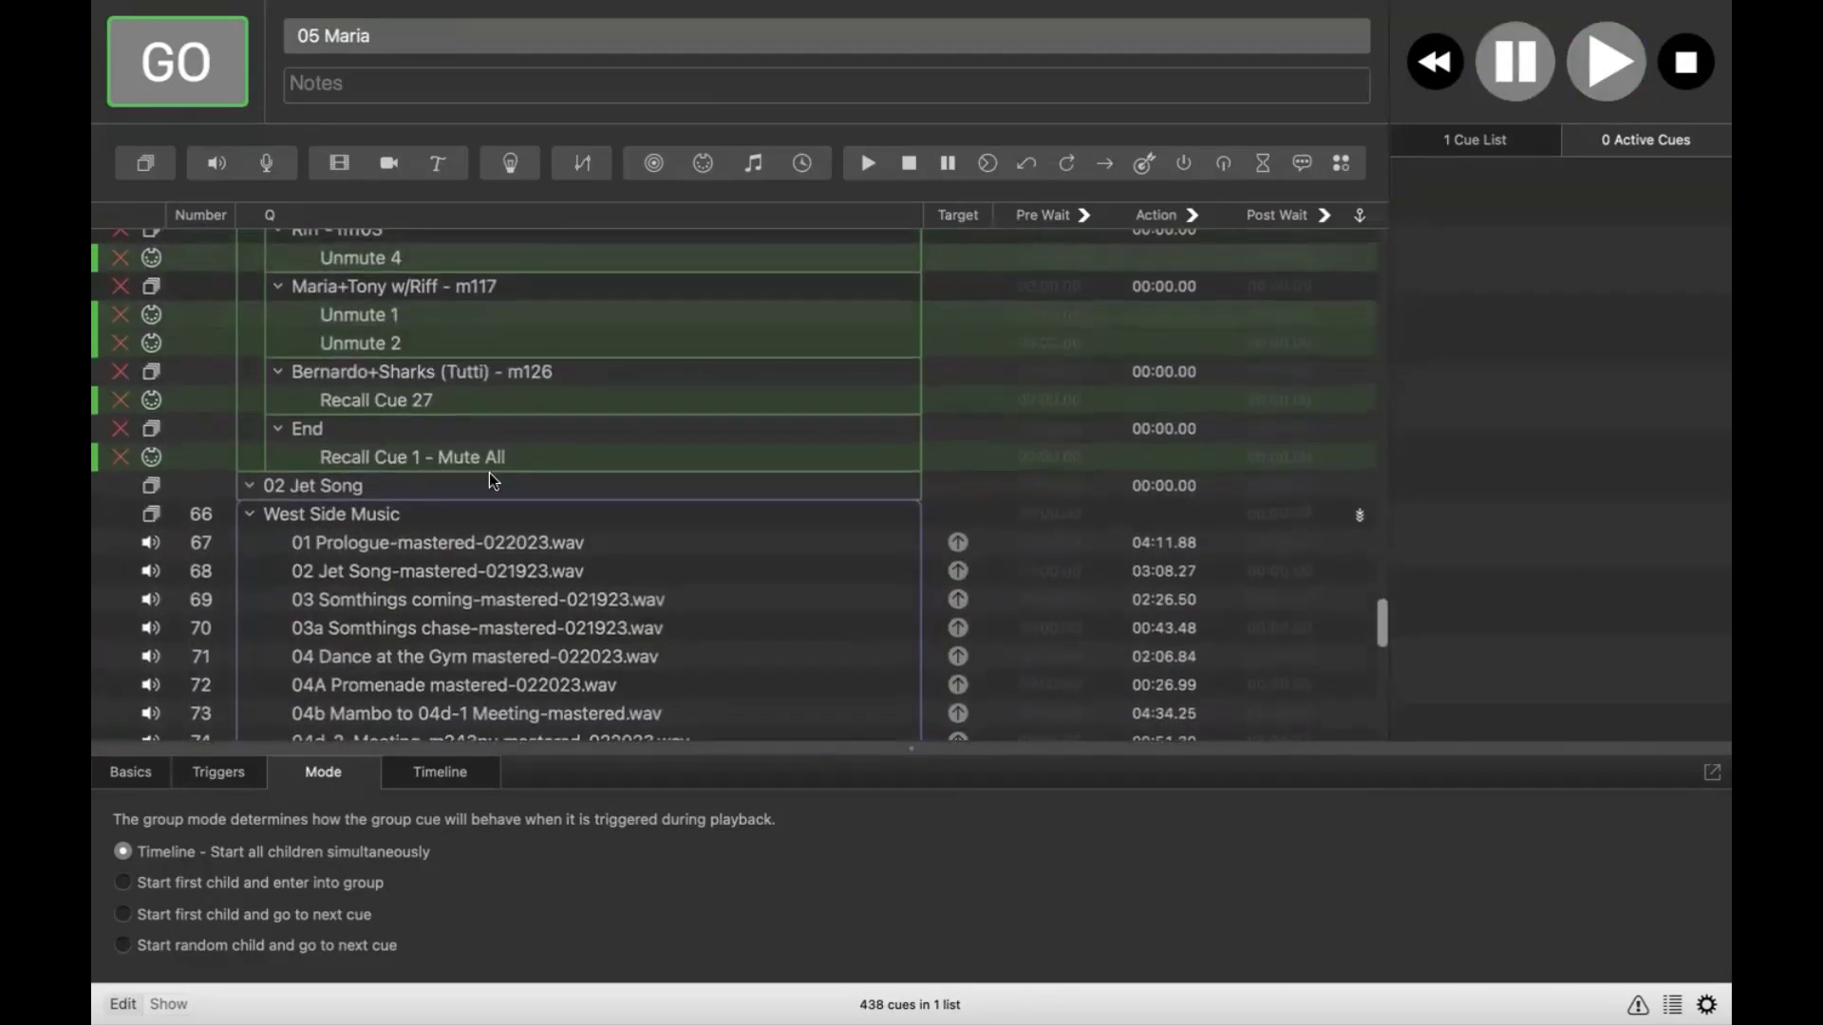
scroll(464, 333, up, 4)
scroll(464, 342, up, 5)
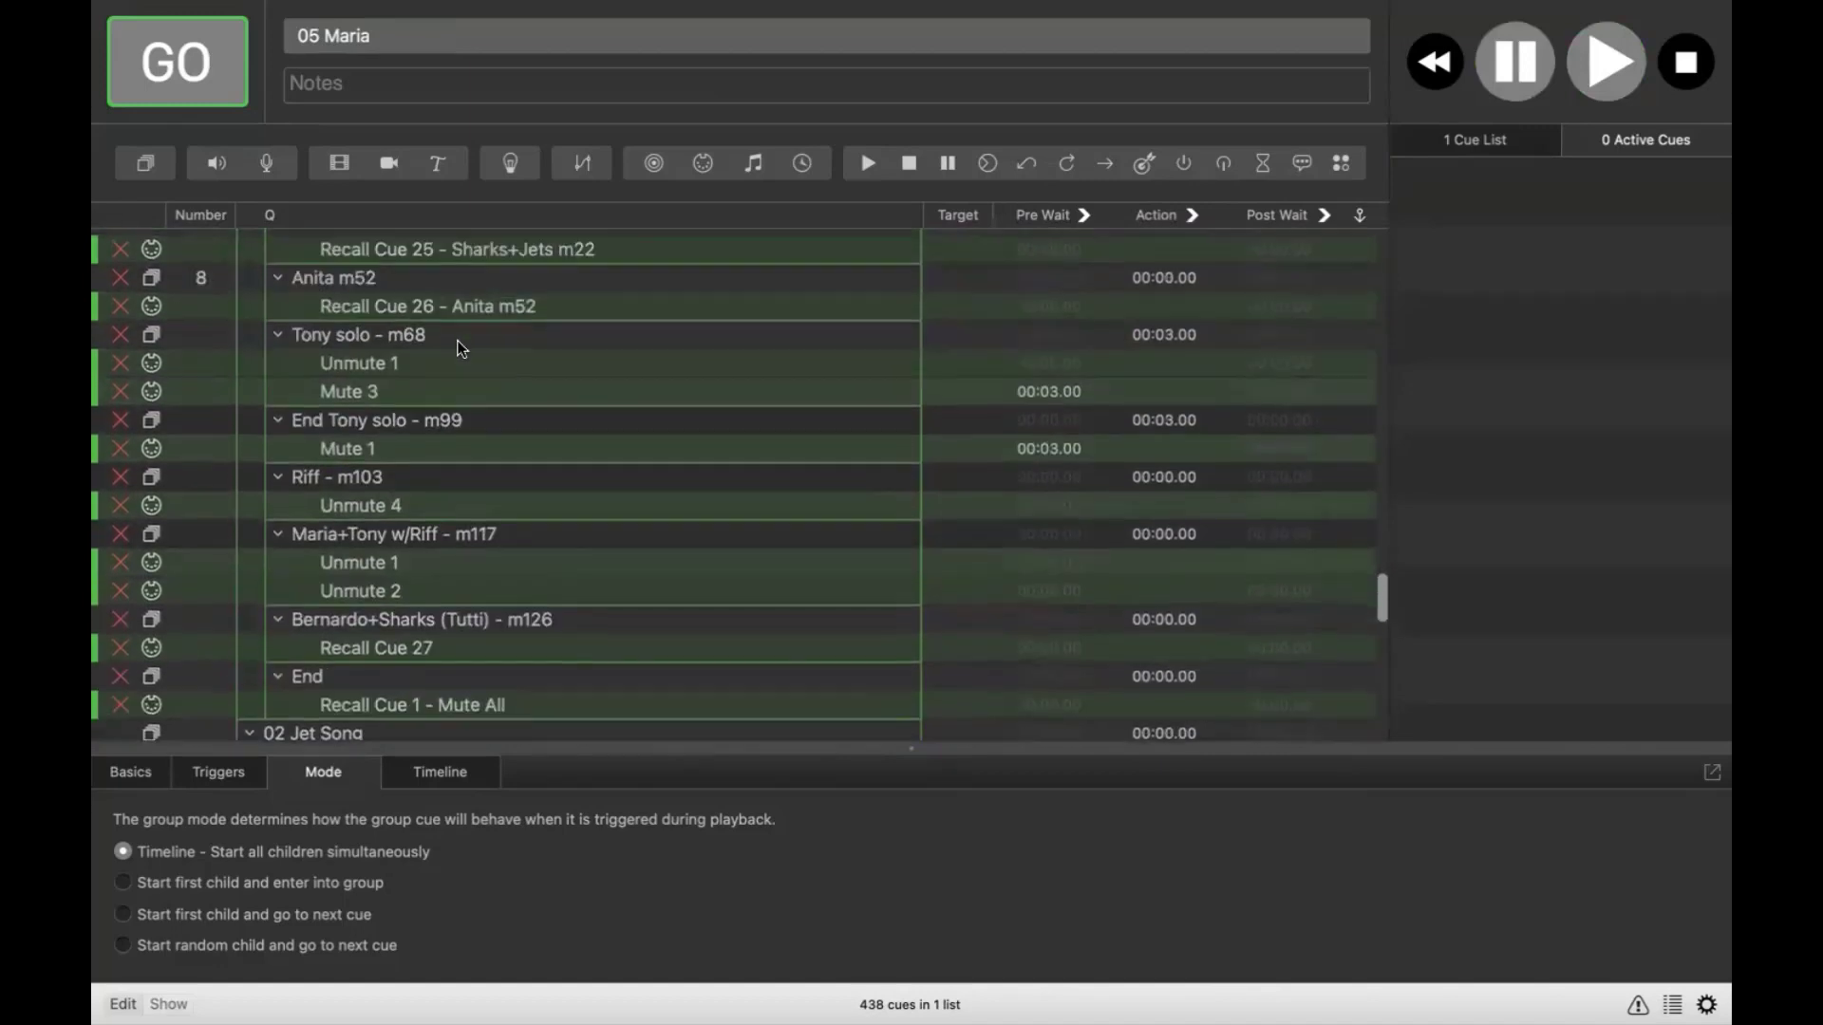
scroll(459, 348, up, 1)
scroll(455, 344, down, 1)
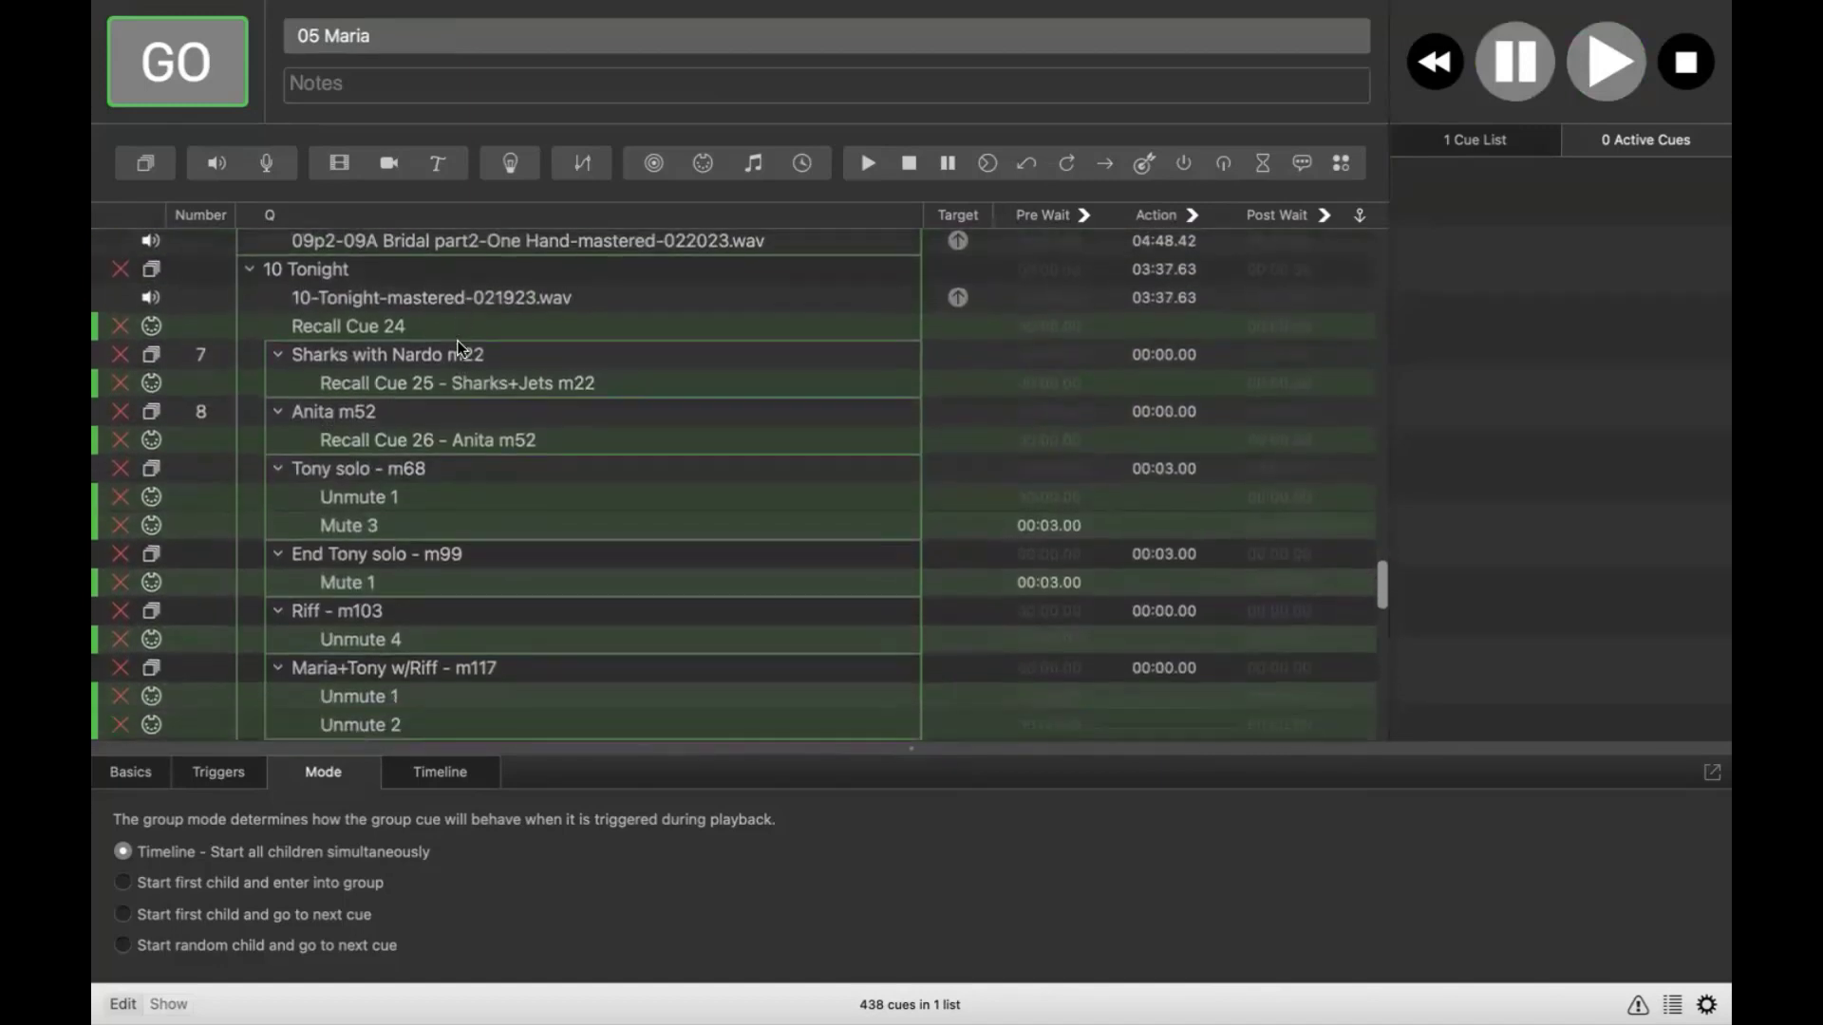
click(402, 257)
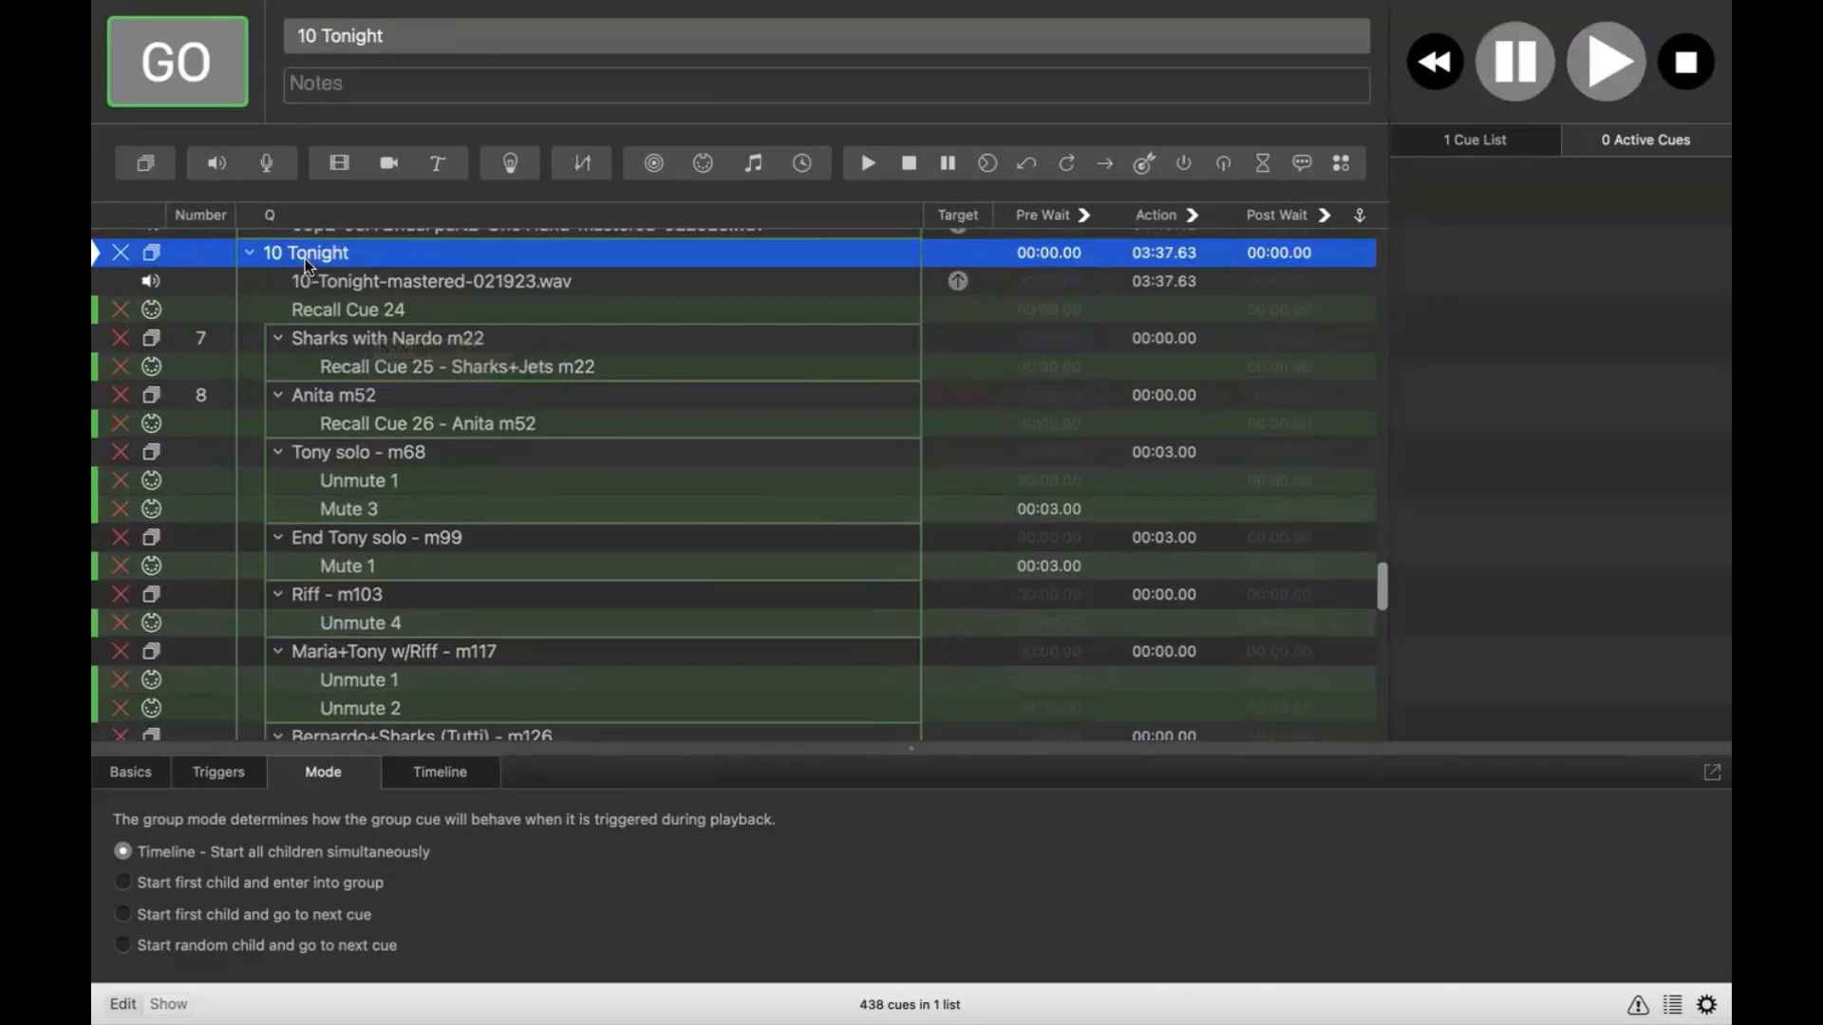
Inspect the waveform of the 10 Tonight audio track, and the MIDI settings of Recall Cue 24.
scroll(368, 300, up, 3)
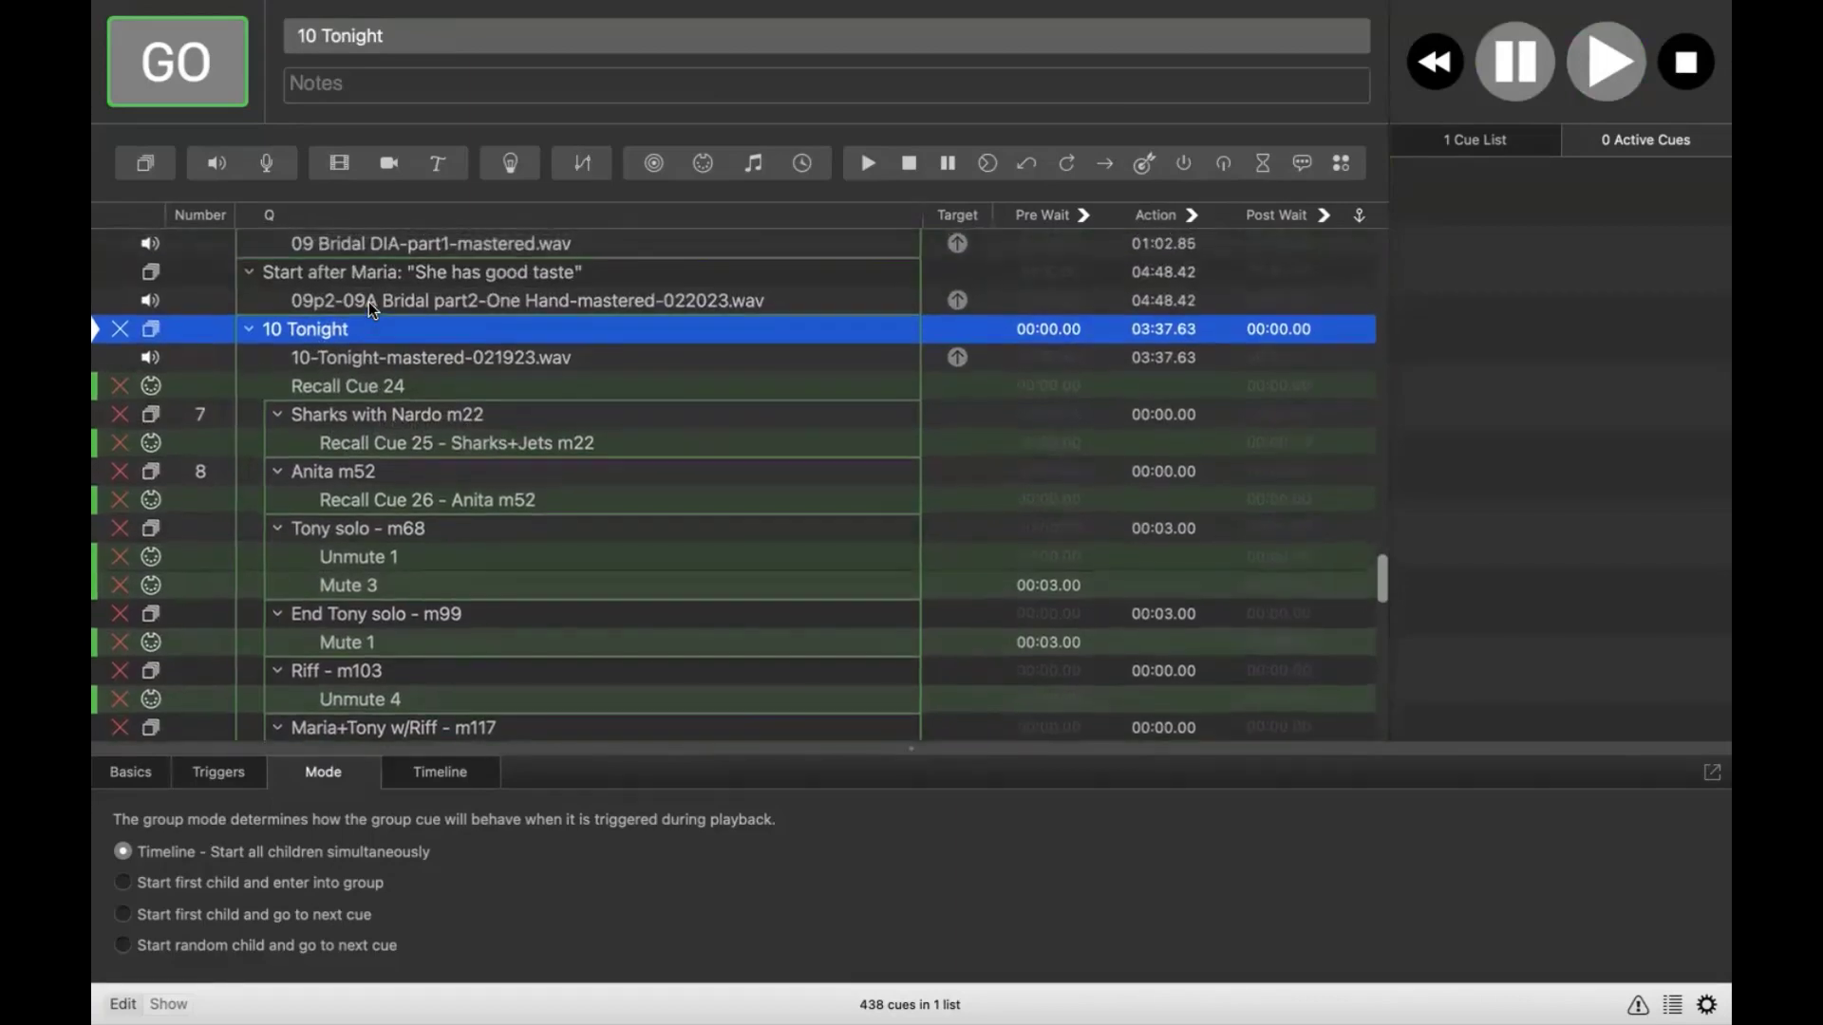
click(384, 359)
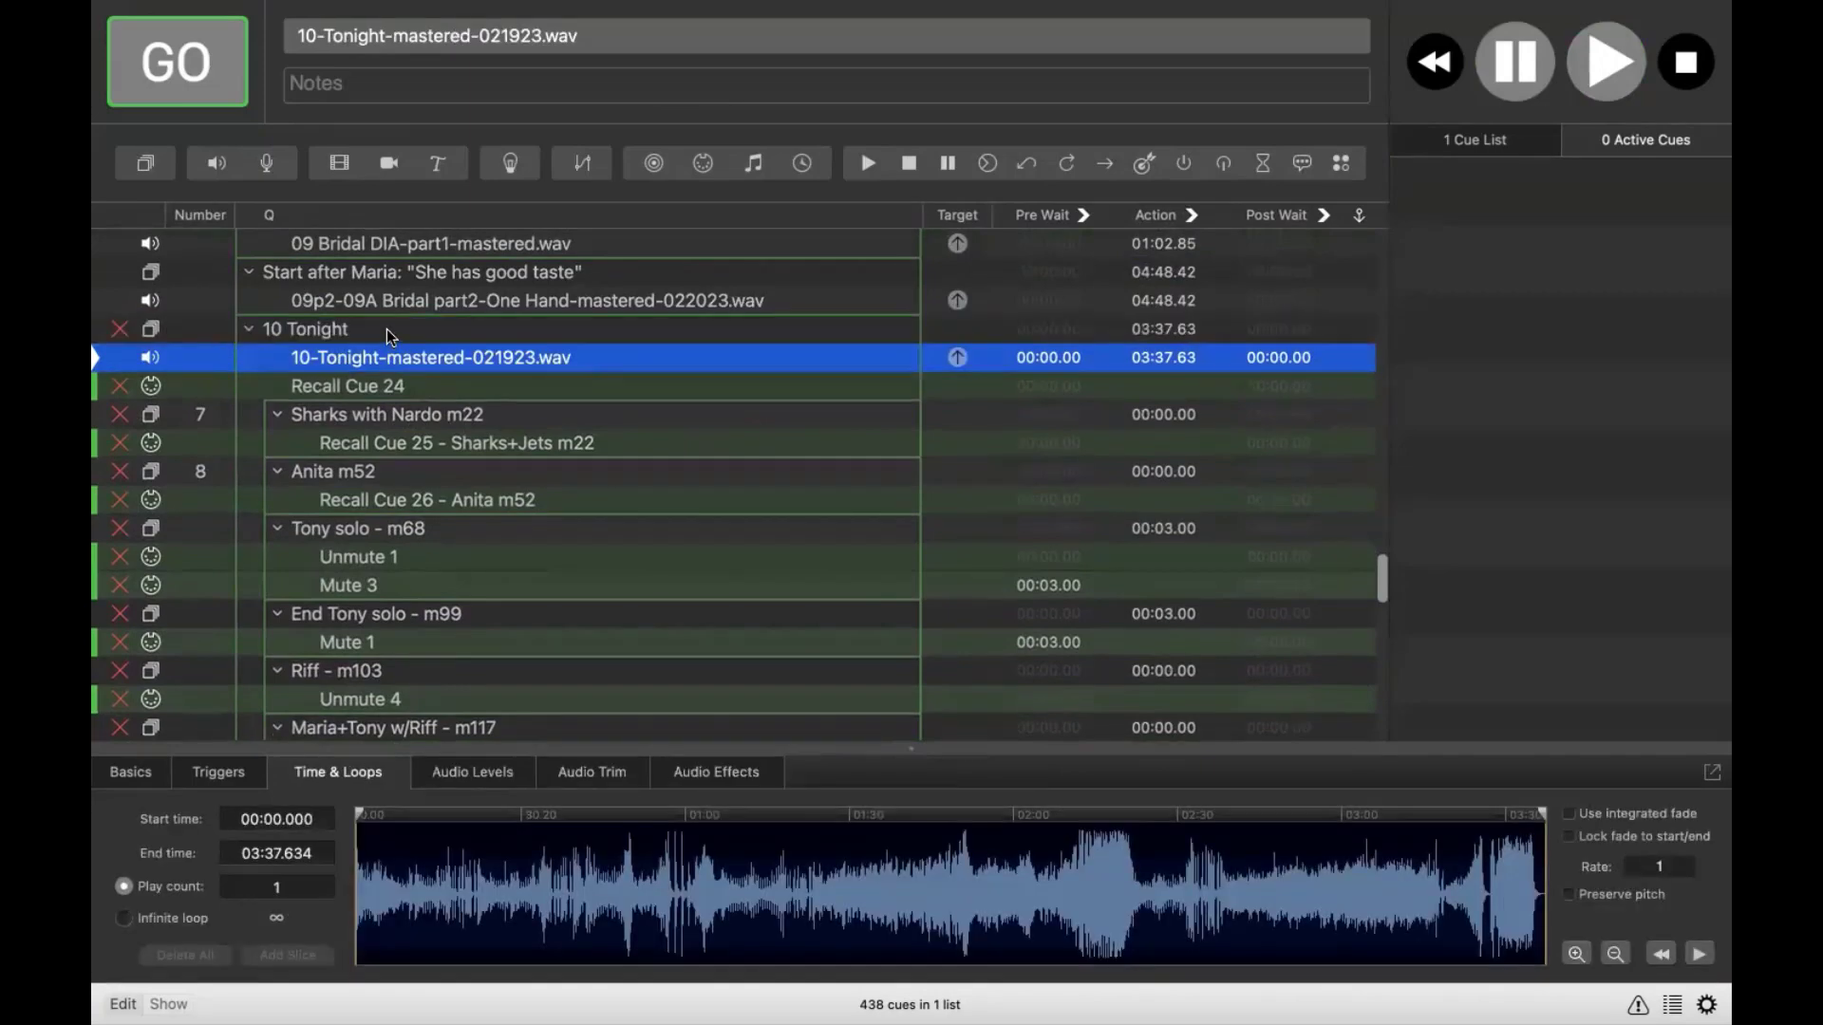
click(270, 334)
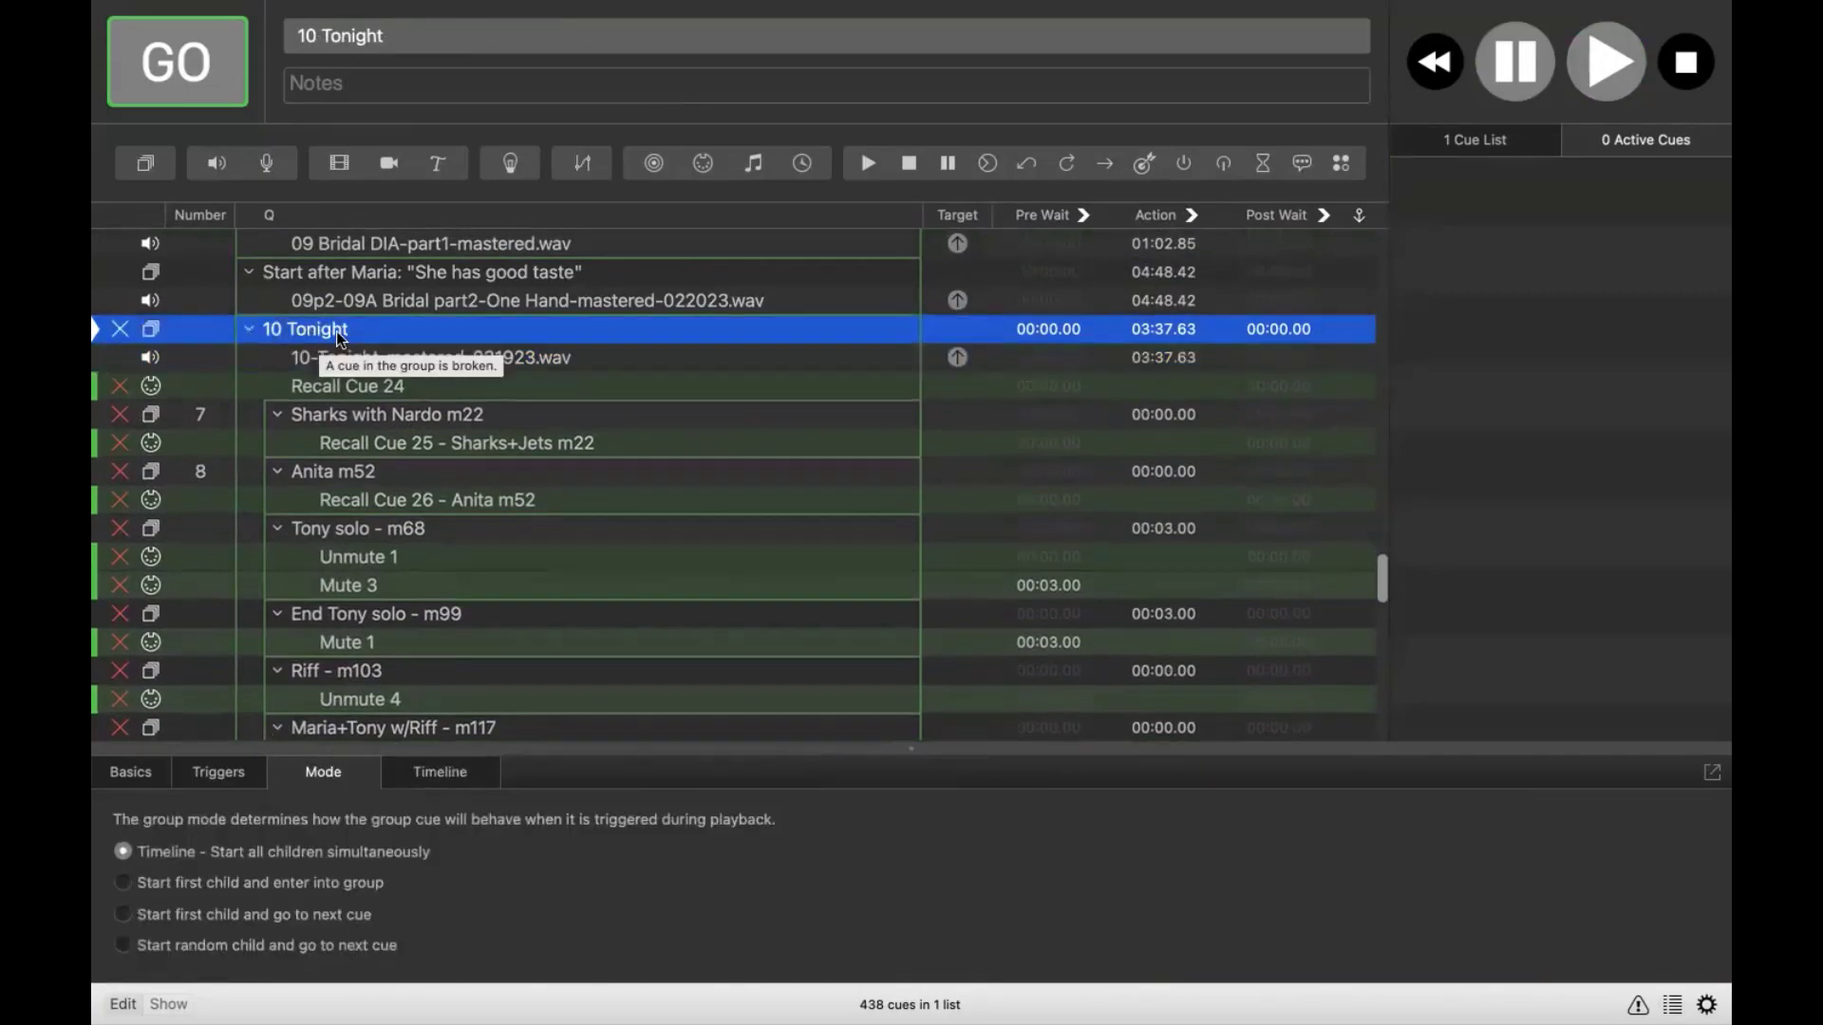
click(391, 389)
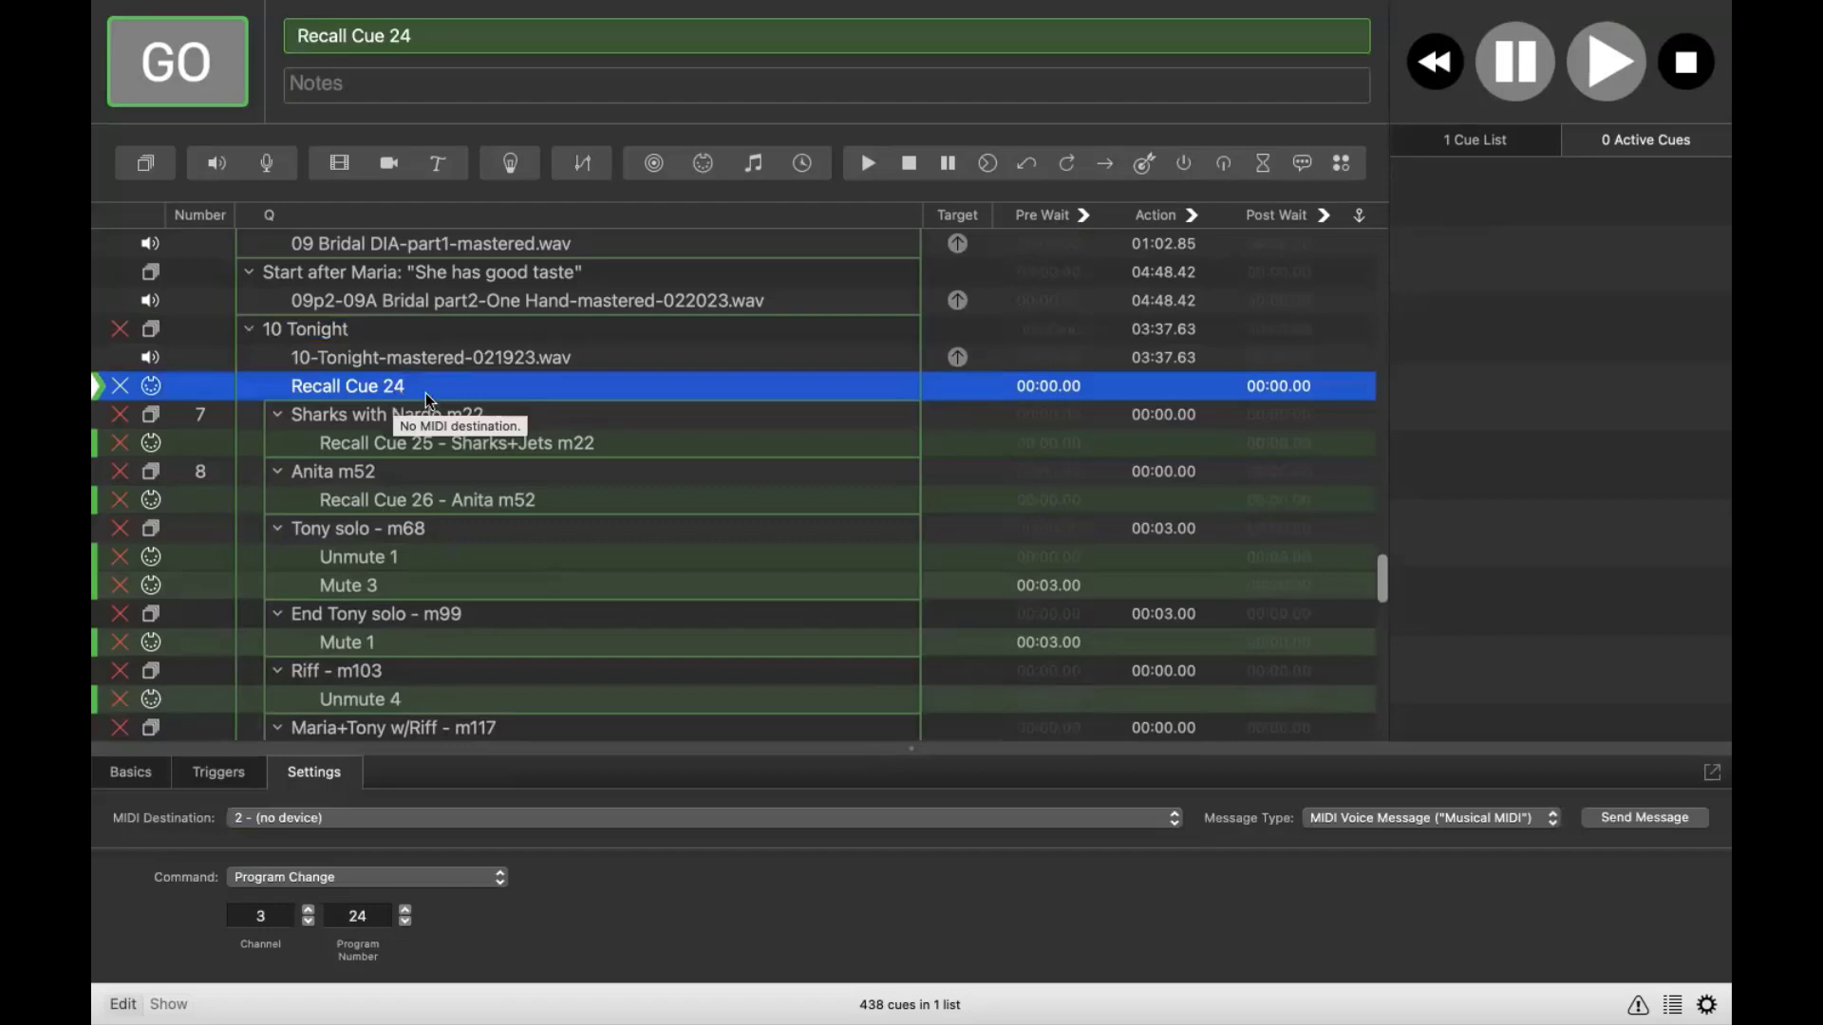
Inspect the Sharks with Nardo m22 group and the measure-numbered groups that follow it inside 10 Tonight.
scroll(419, 513, down, 2)
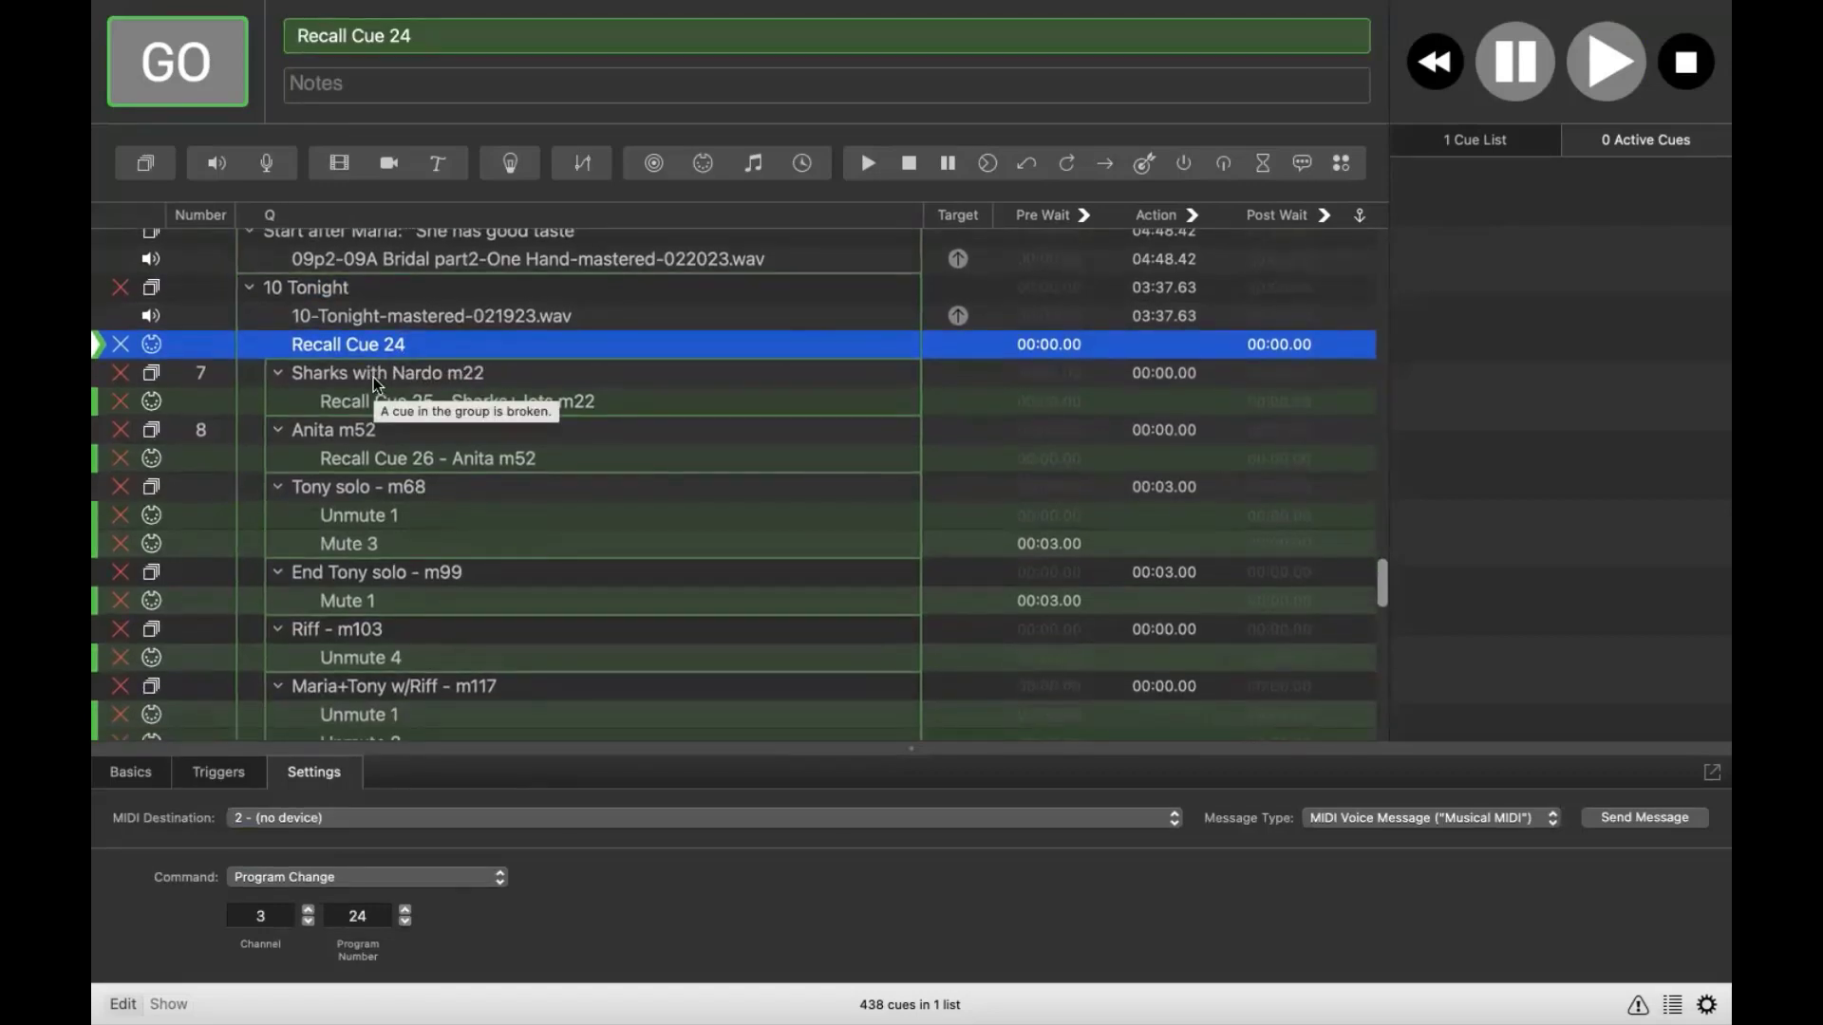
click(374, 378)
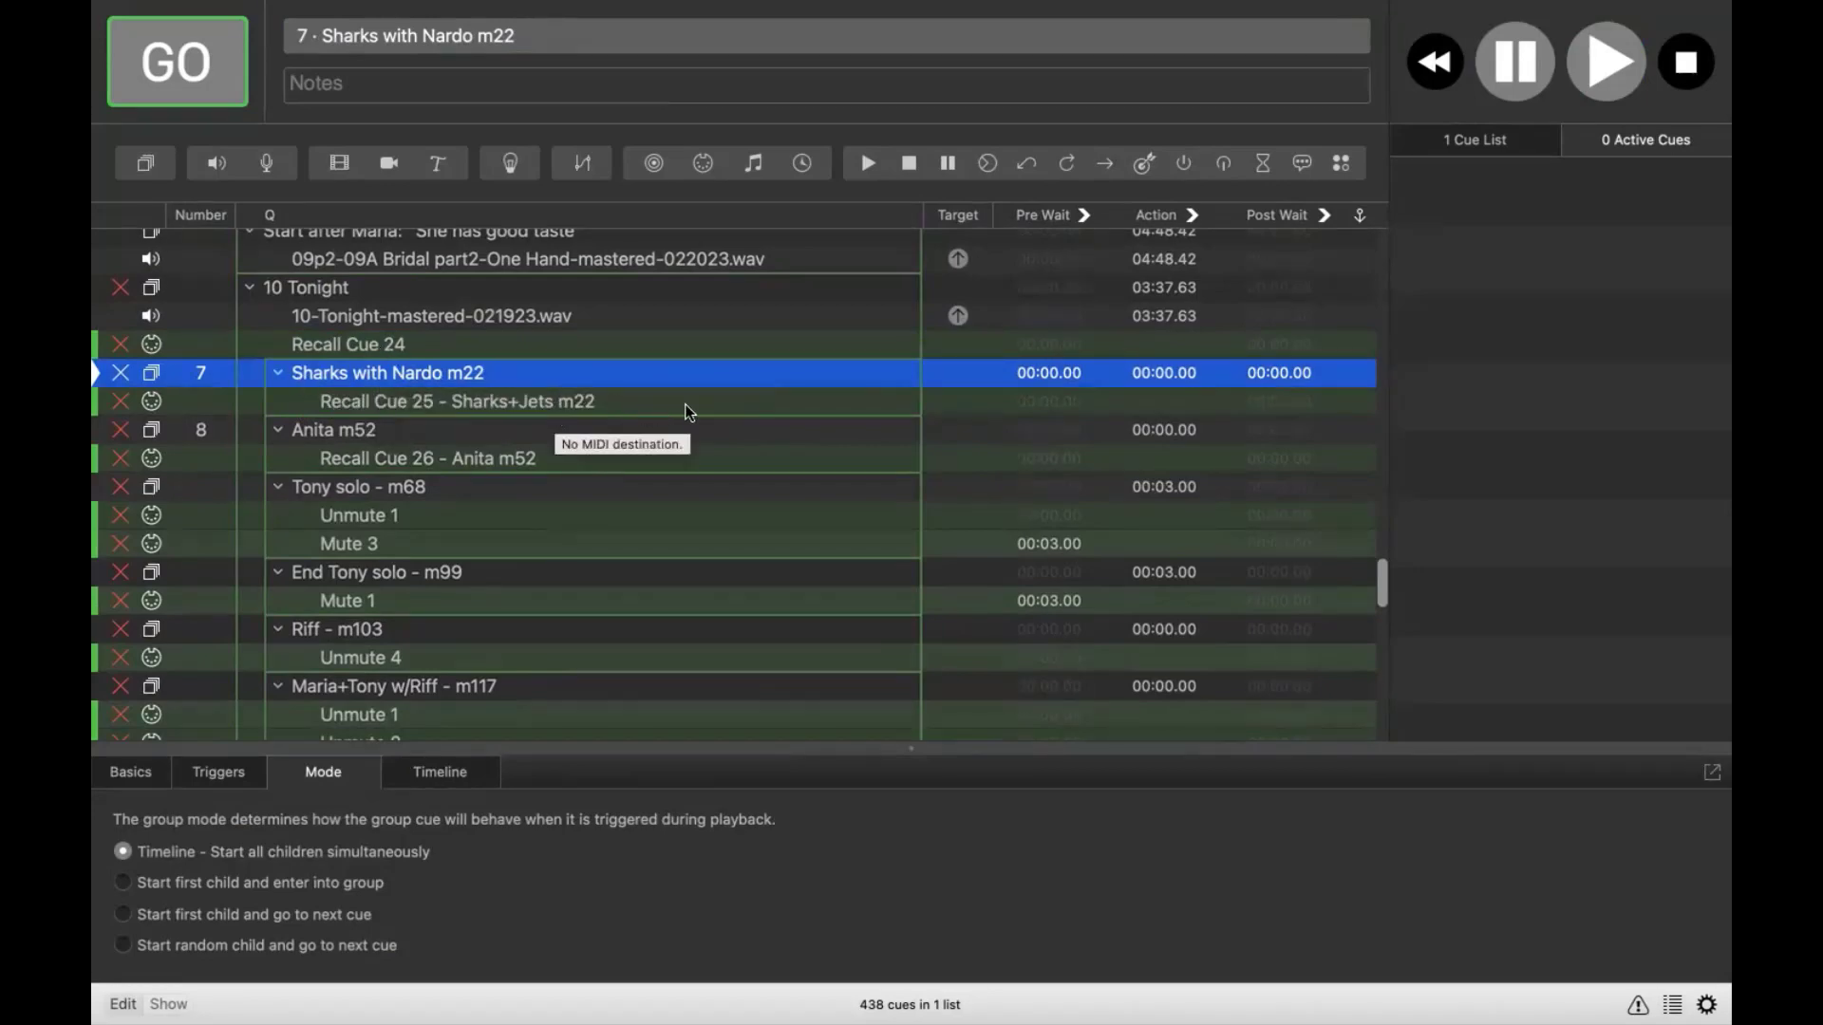
scroll(688, 500, down, 3)
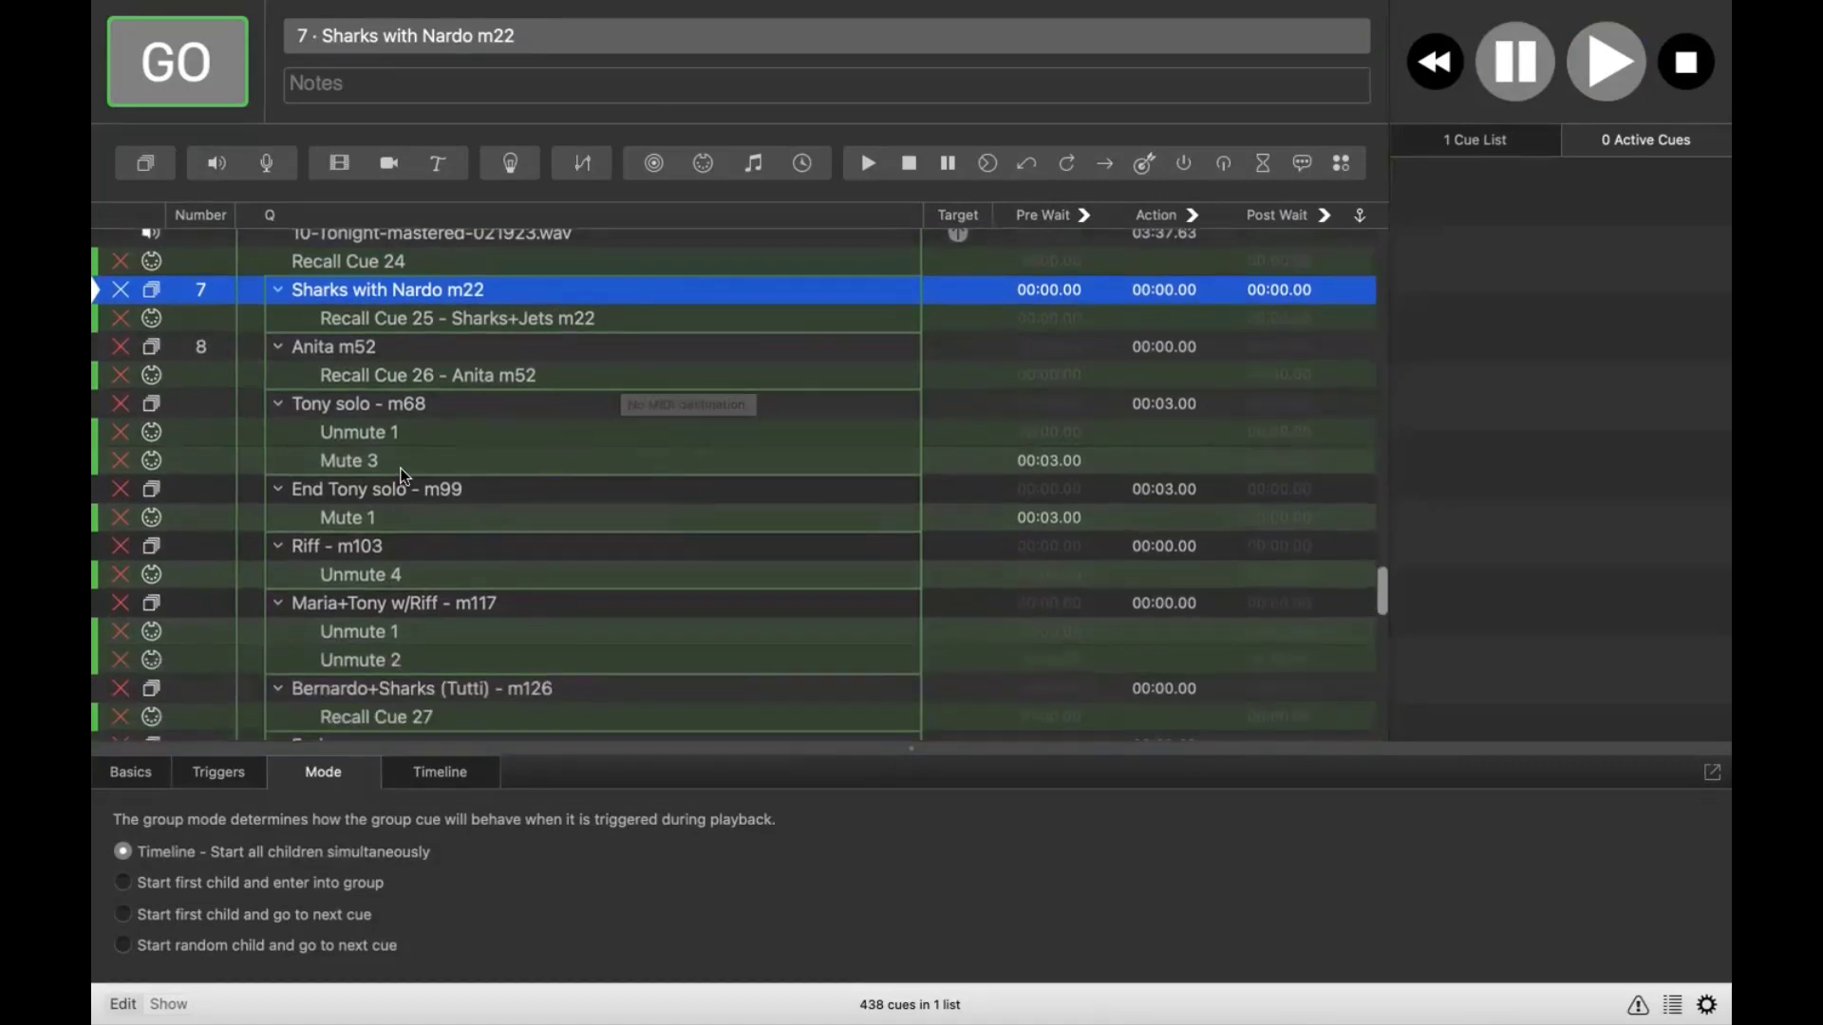
scroll(400, 474, down, 1)
scroll(400, 475, down, 1)
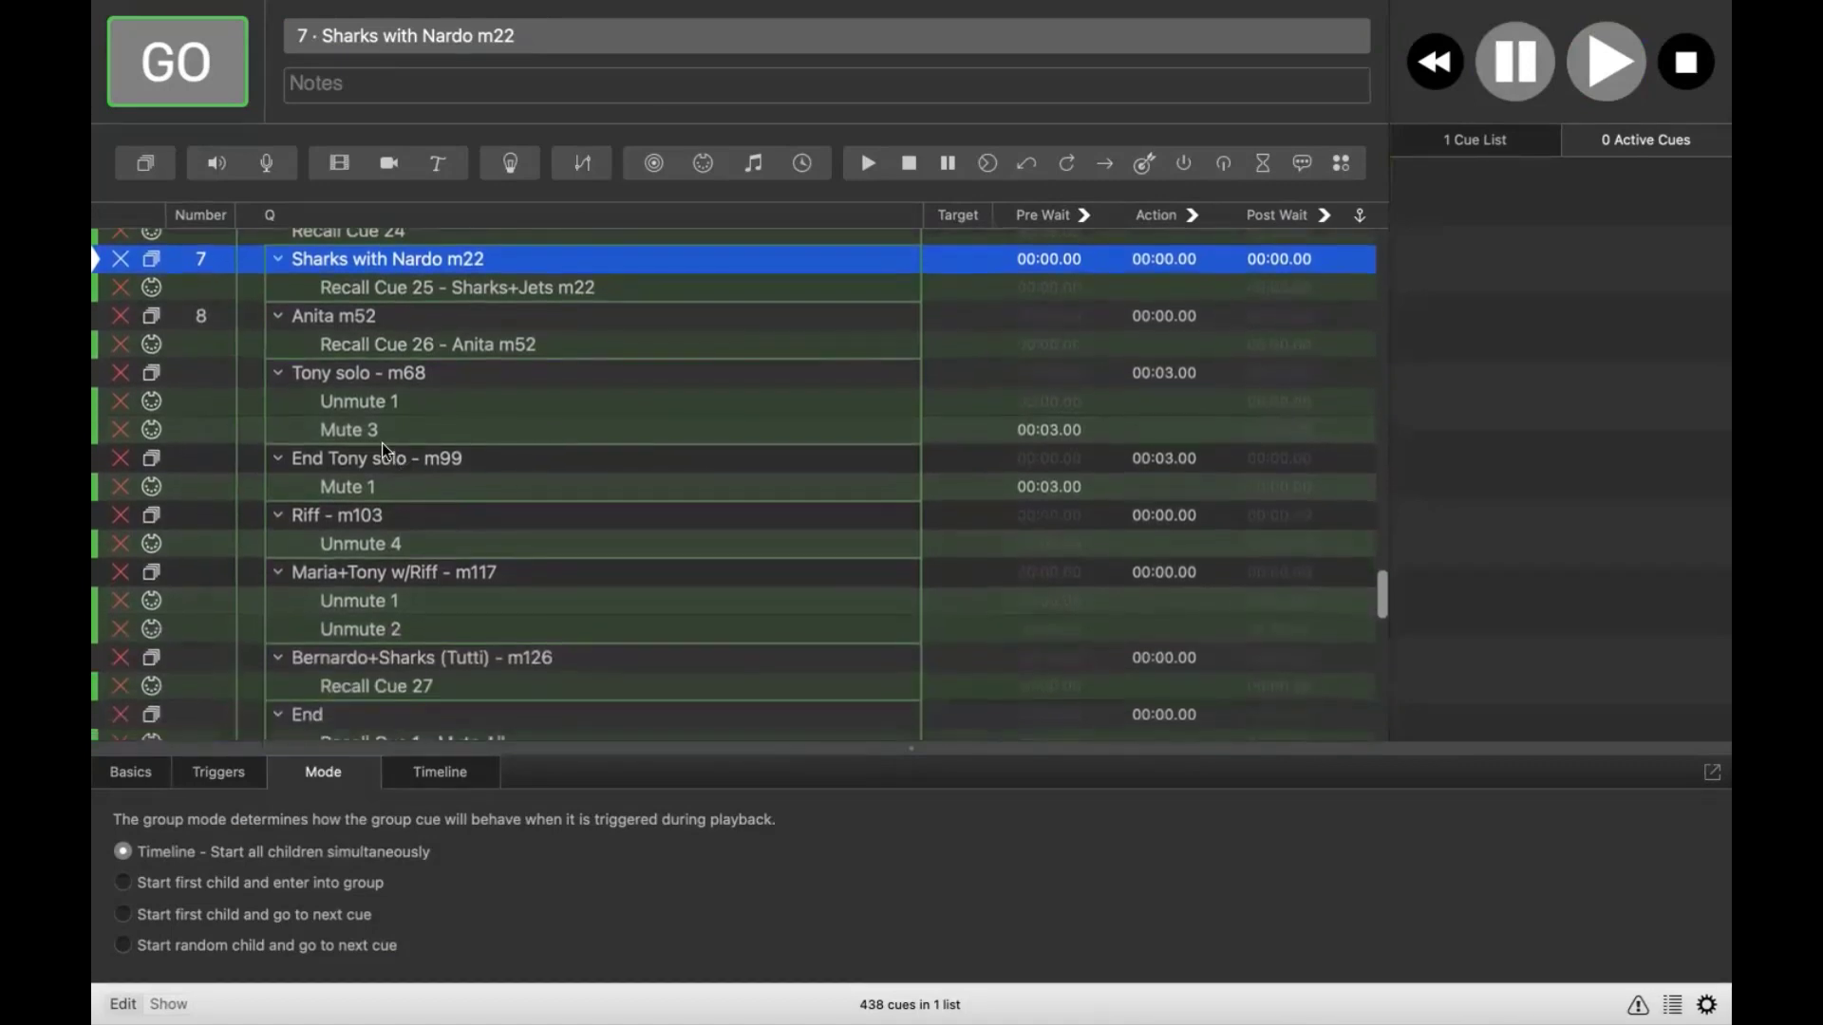
Inspect the Tony solo - m68 group, comparing the MIDI settings and pre-waits of its Unmute 1 and Mute 3 cues.
click(373, 372)
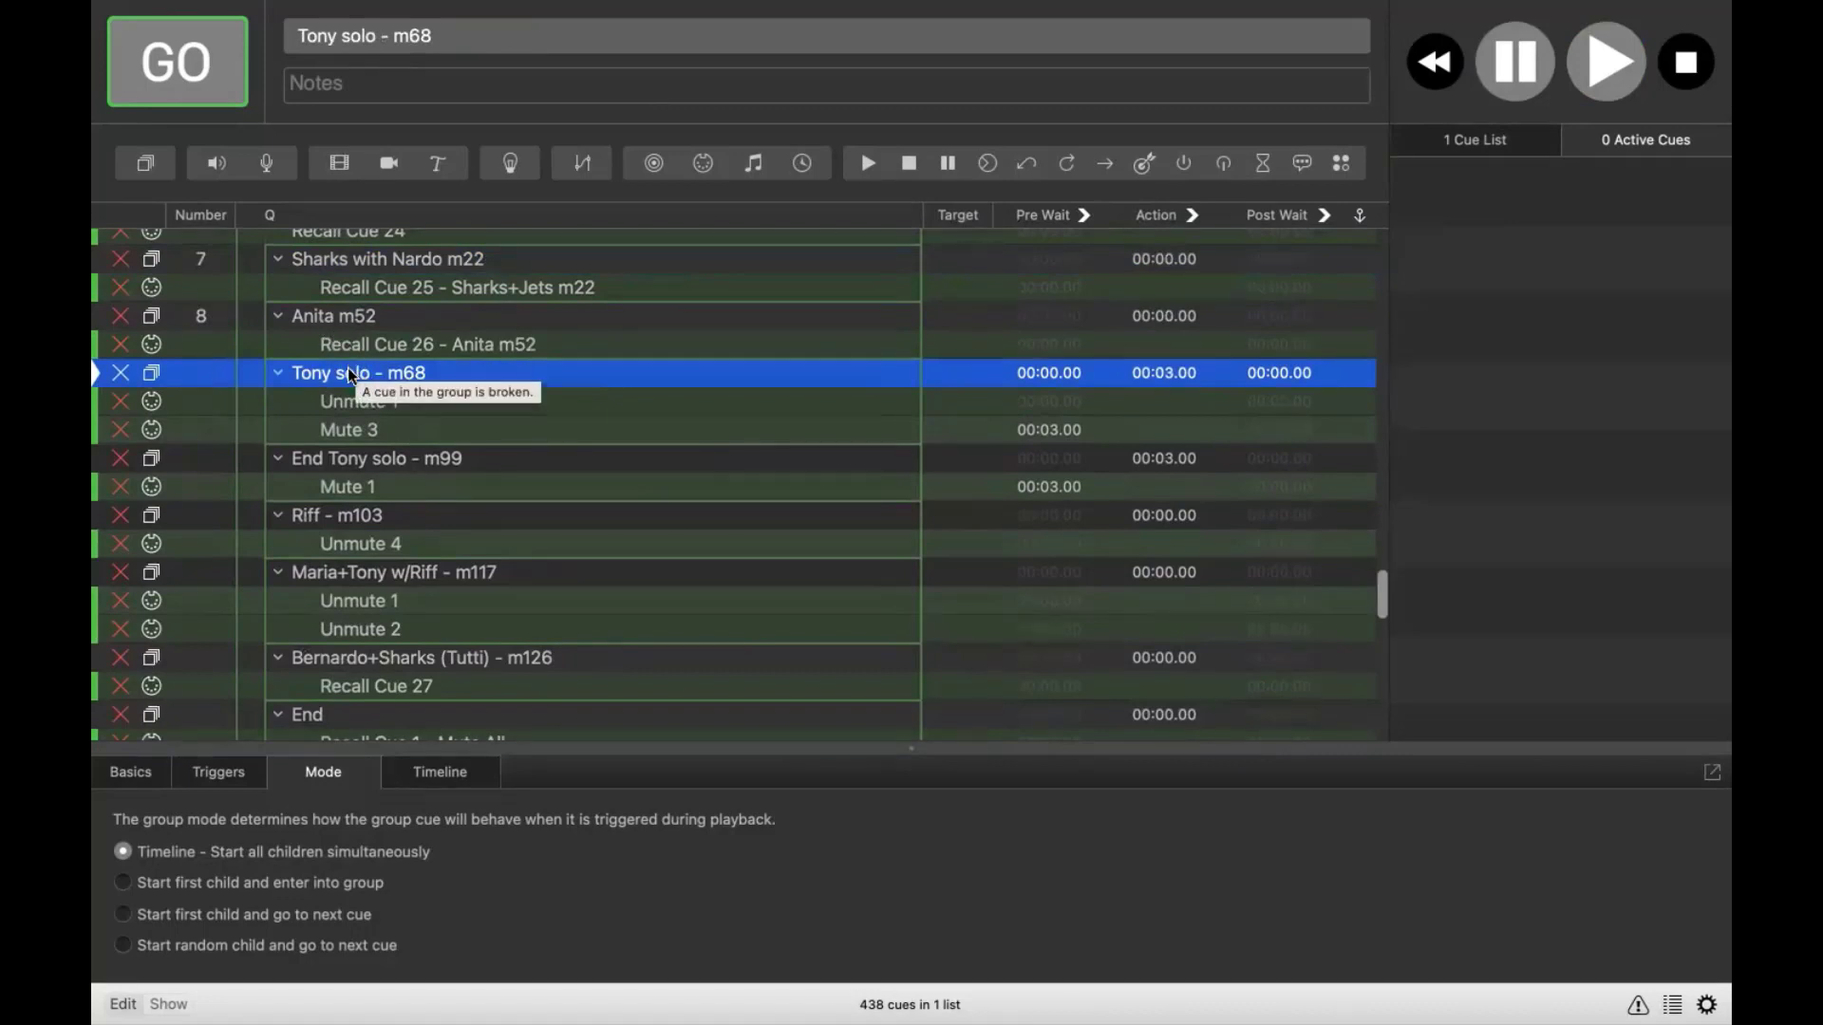
click(389, 406)
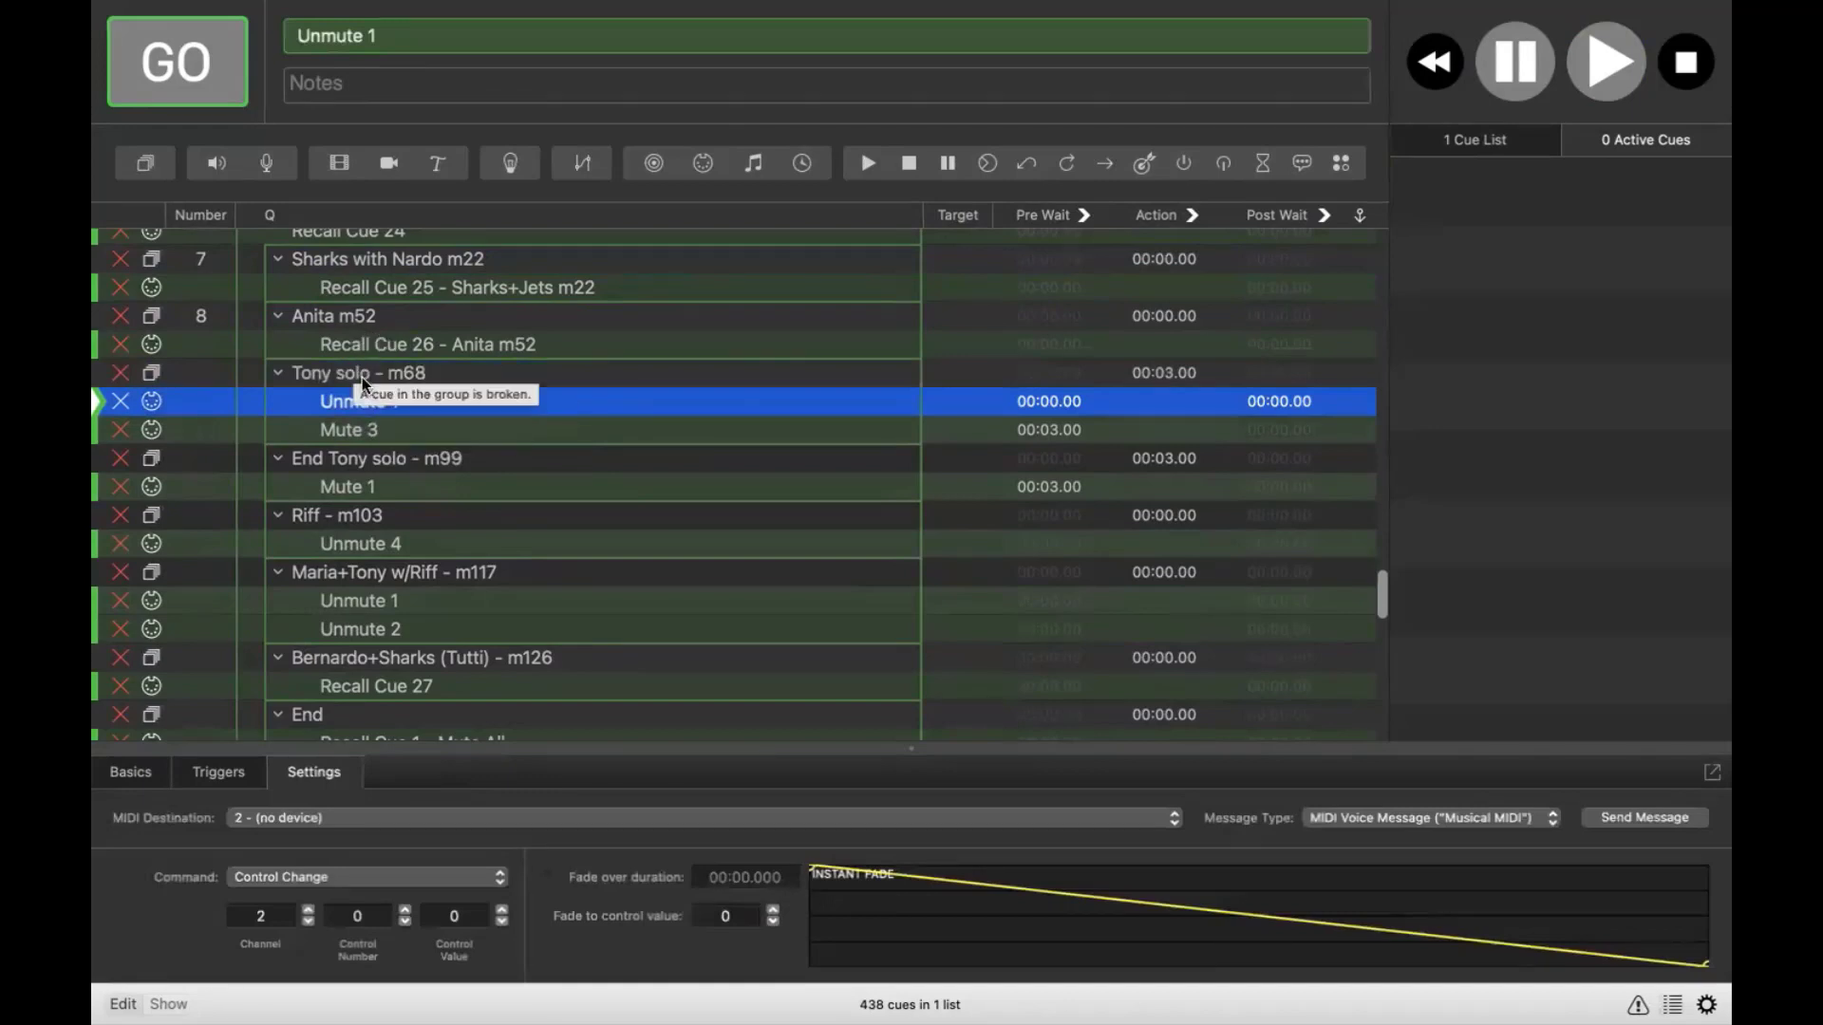
click(361, 432)
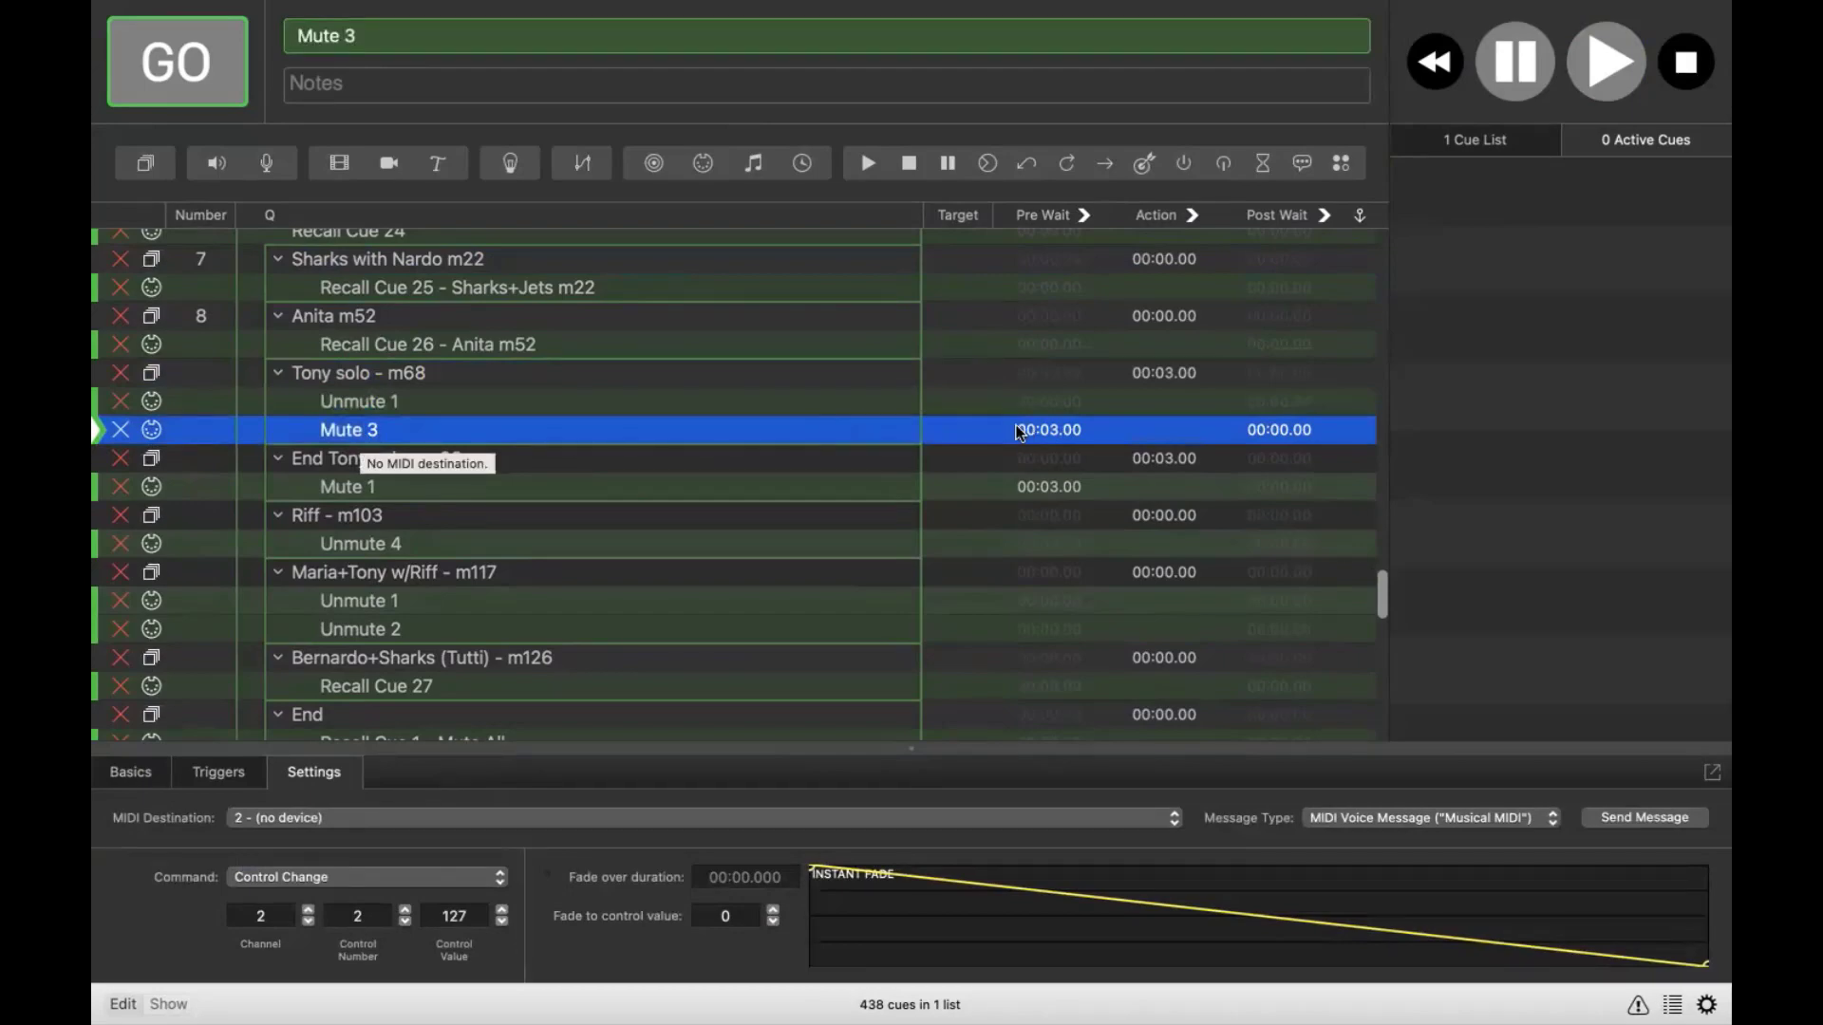
click(416, 403)
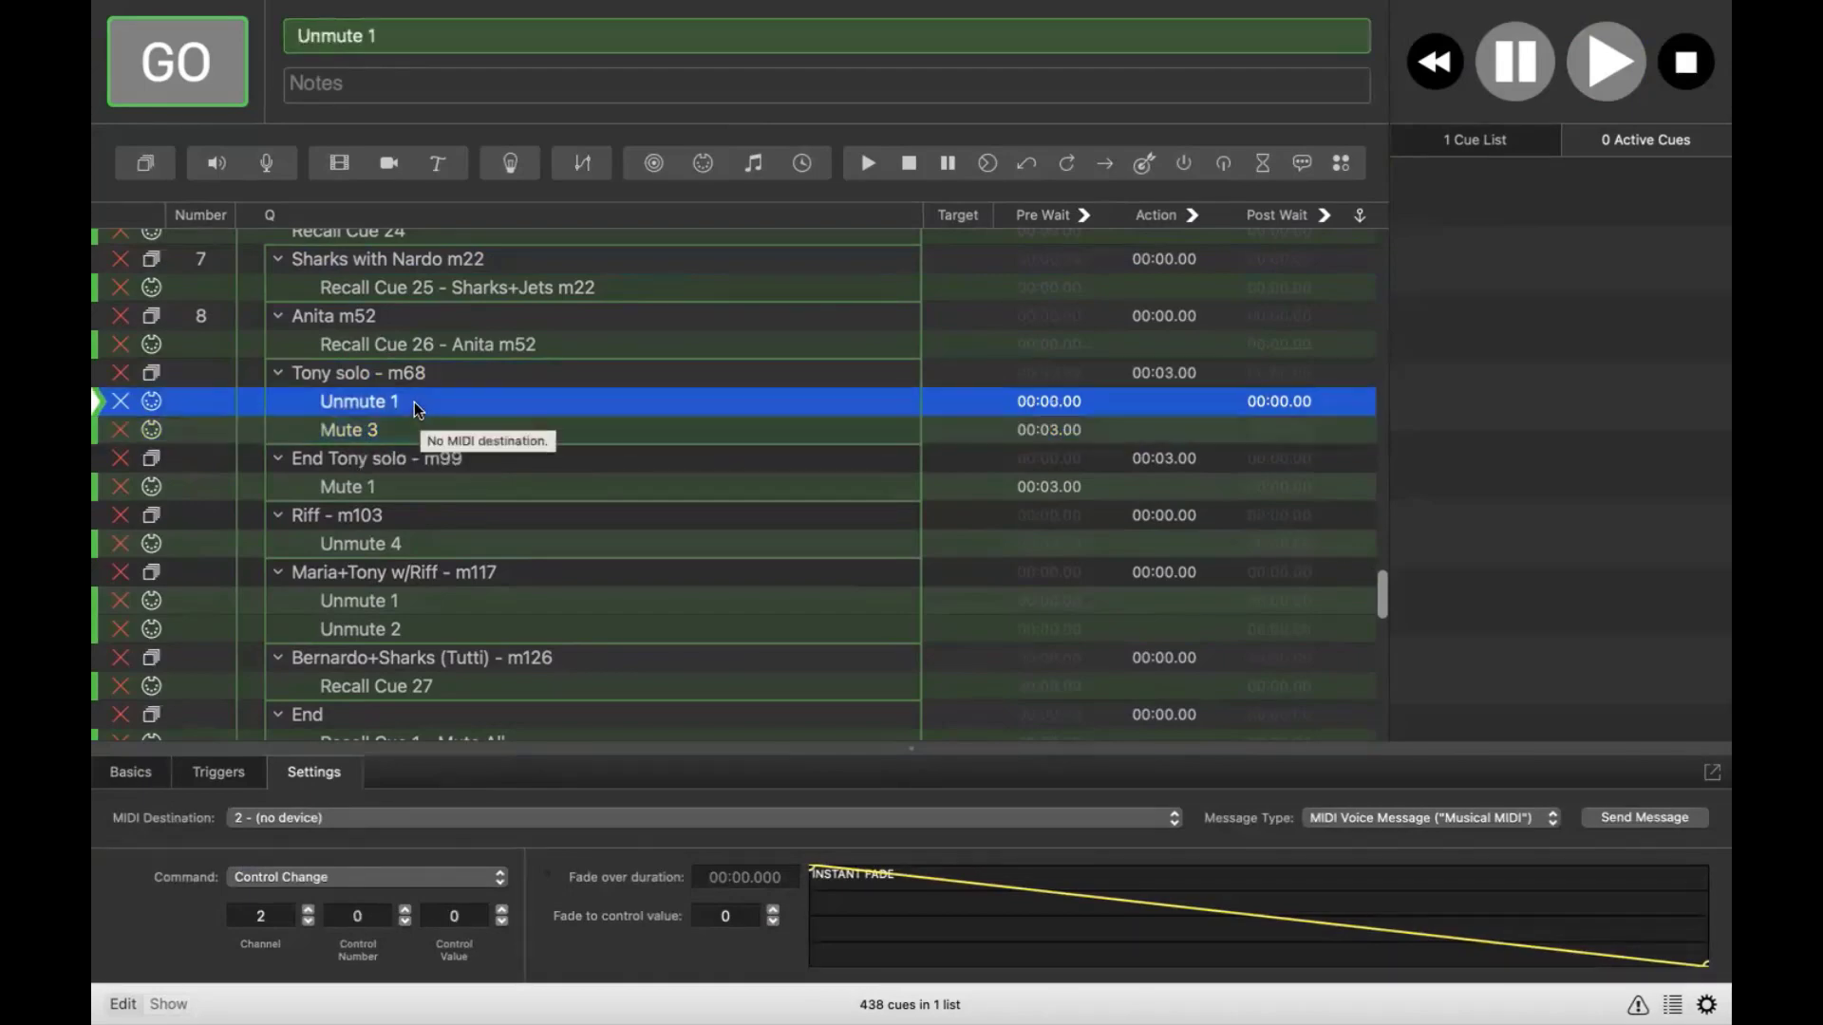
click(527, 379)
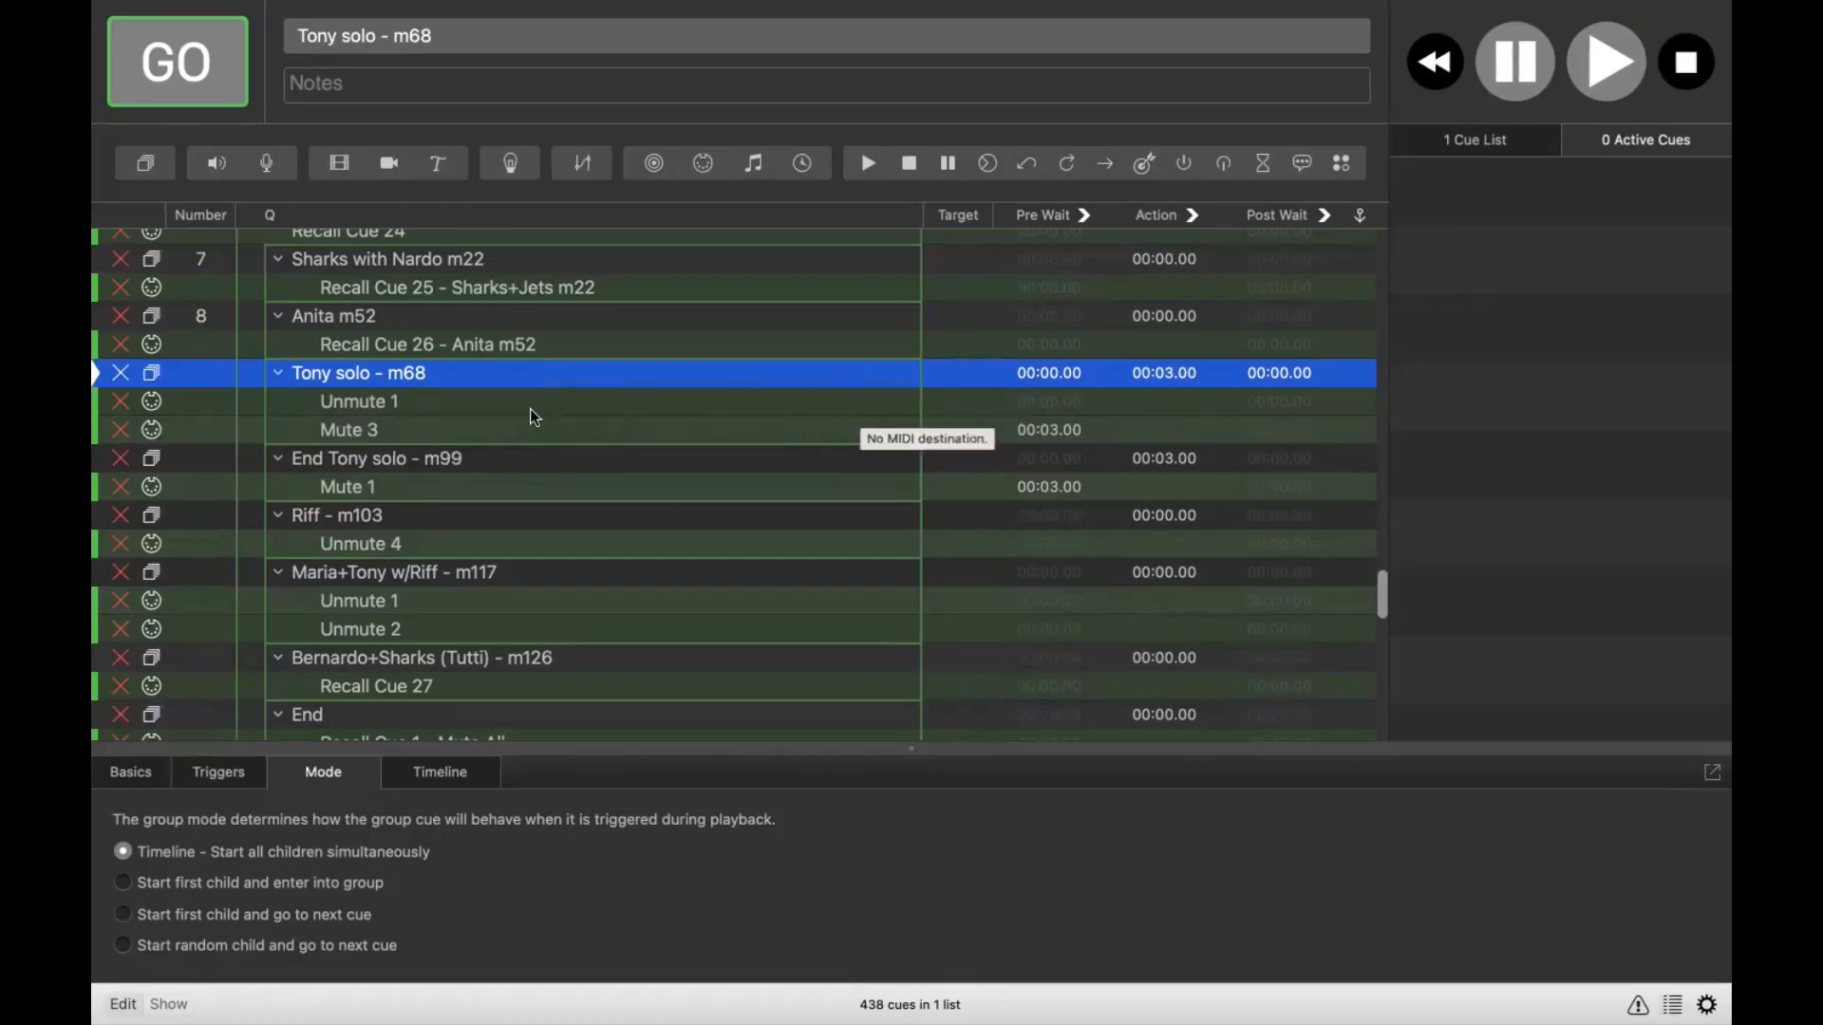
click(380, 432)
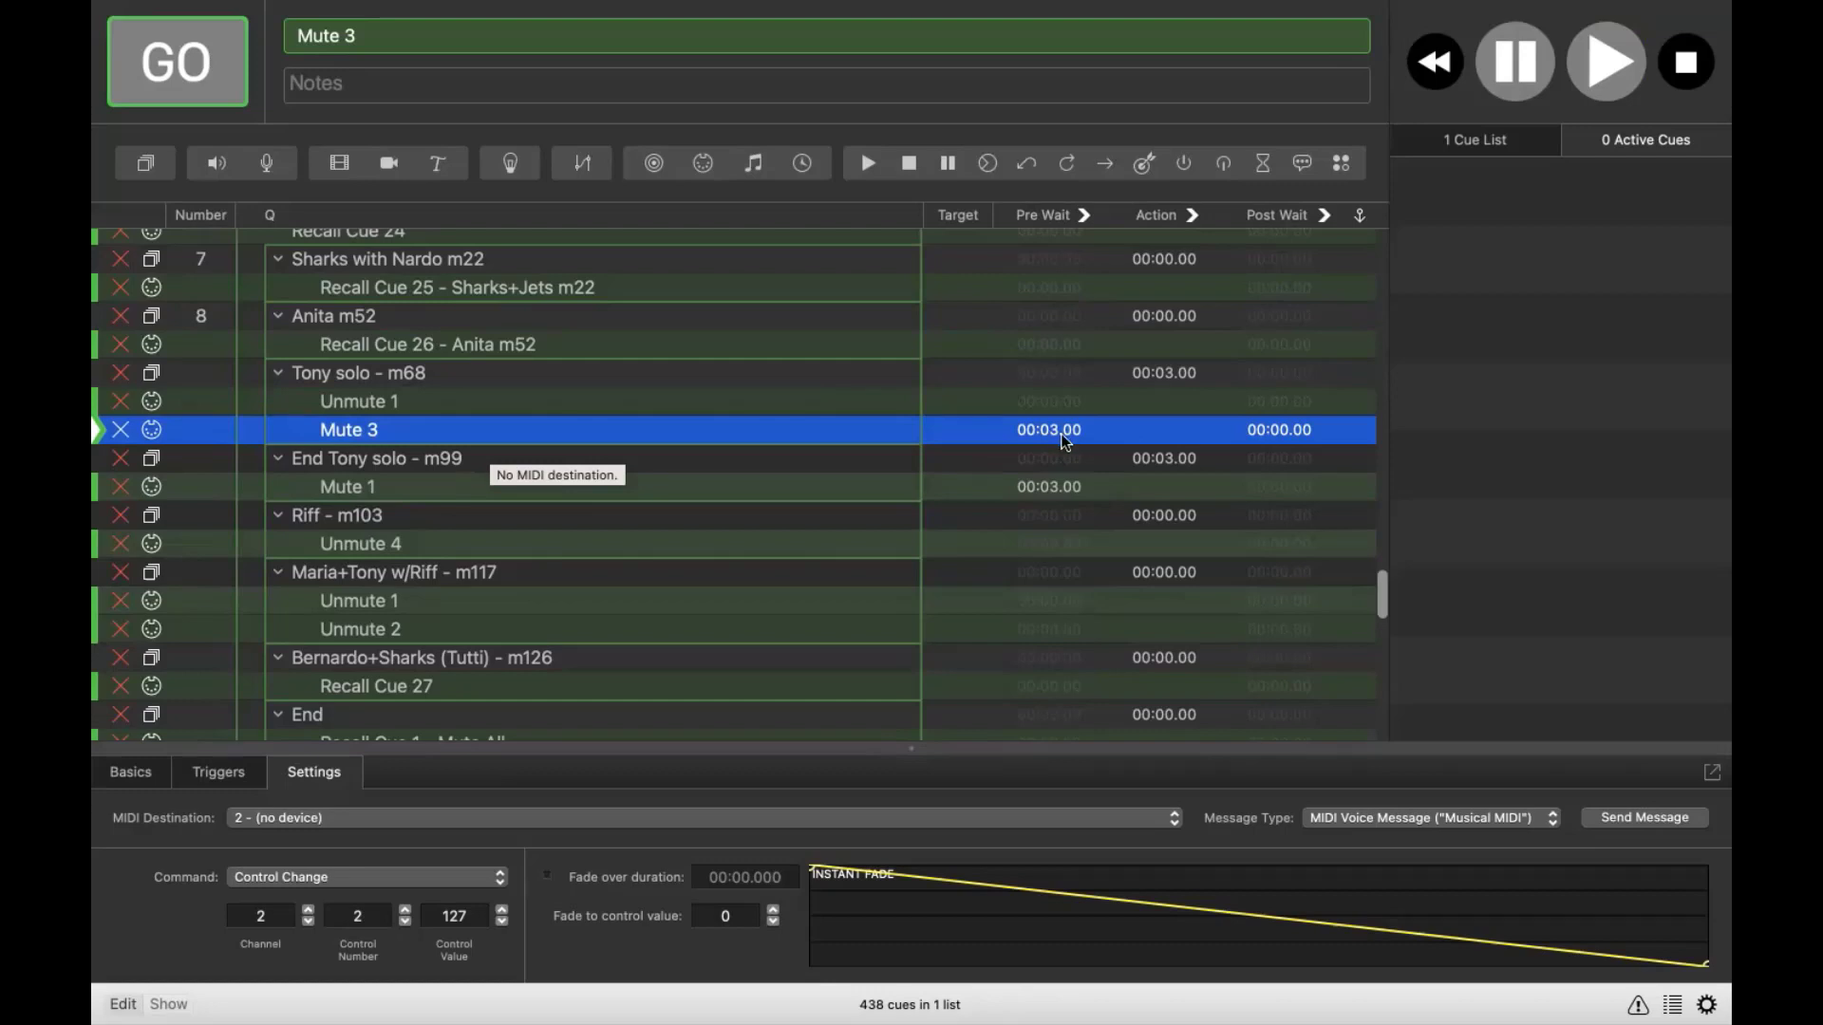
Review the cue list from the end of the 10 Tonight group back up to the 05 Maria group.
scroll(671, 516, down, 3)
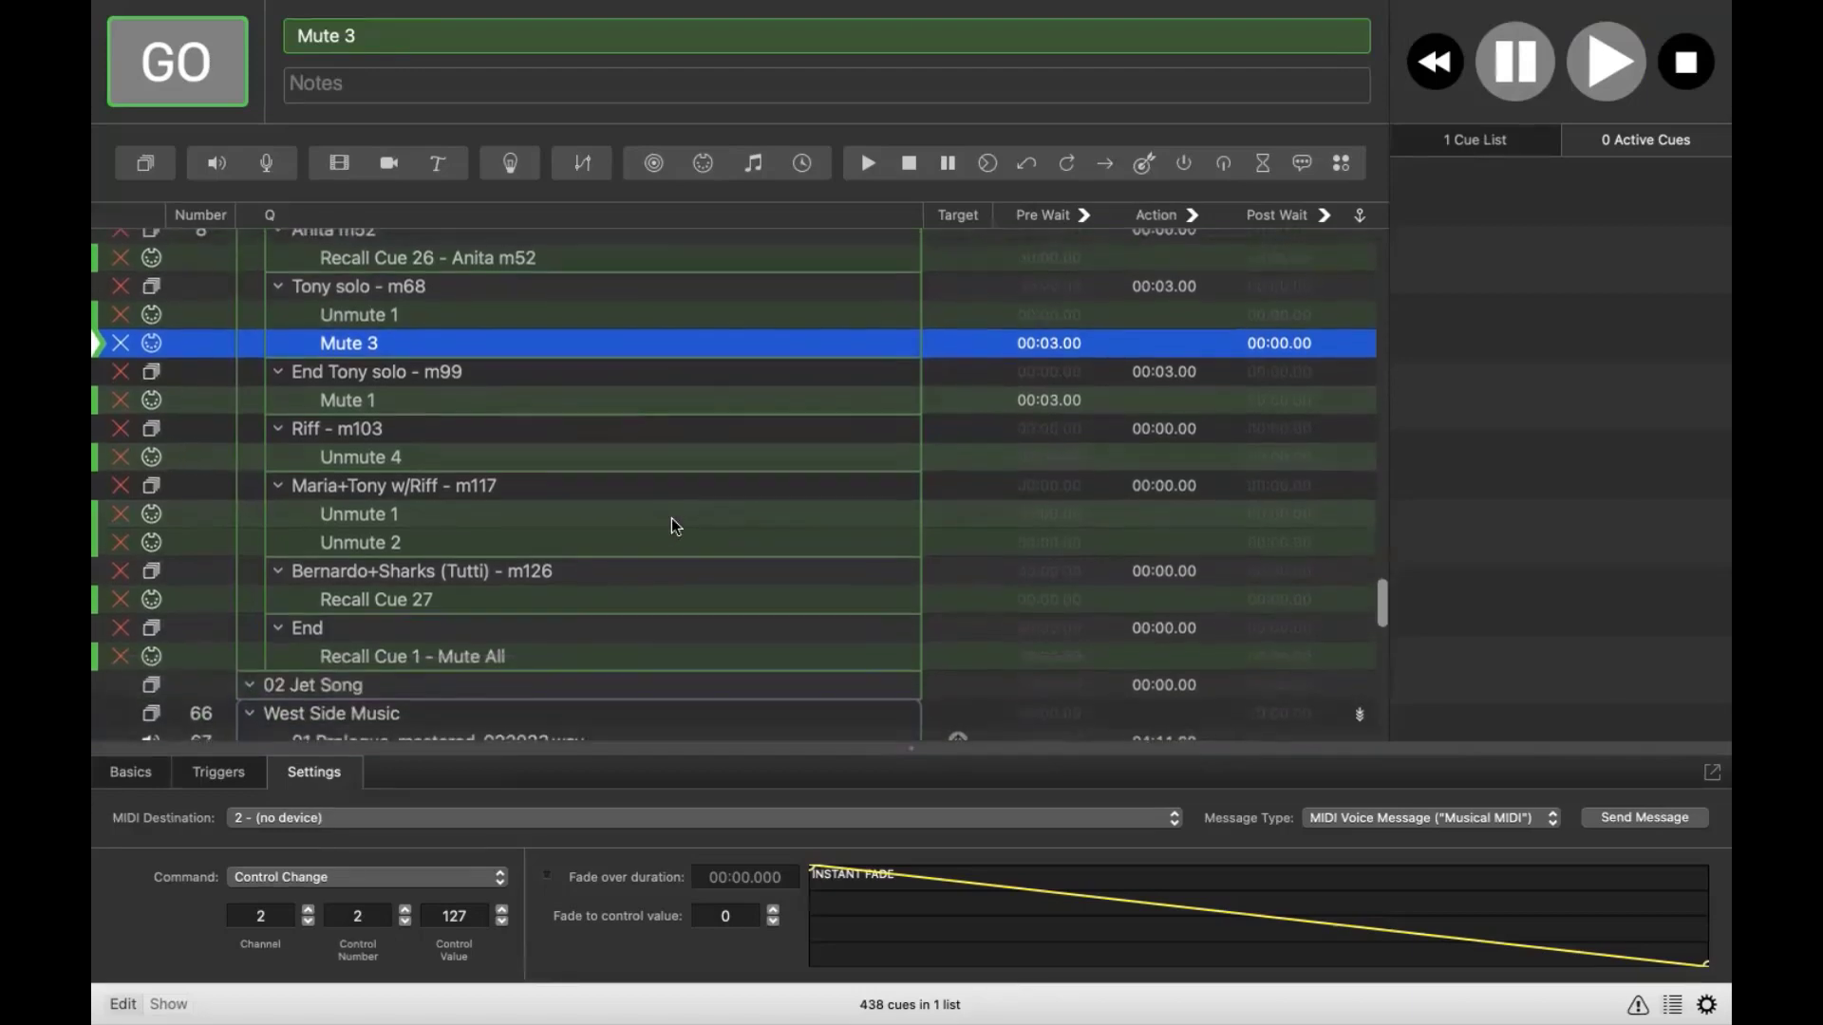
scroll(670, 525, up, 5)
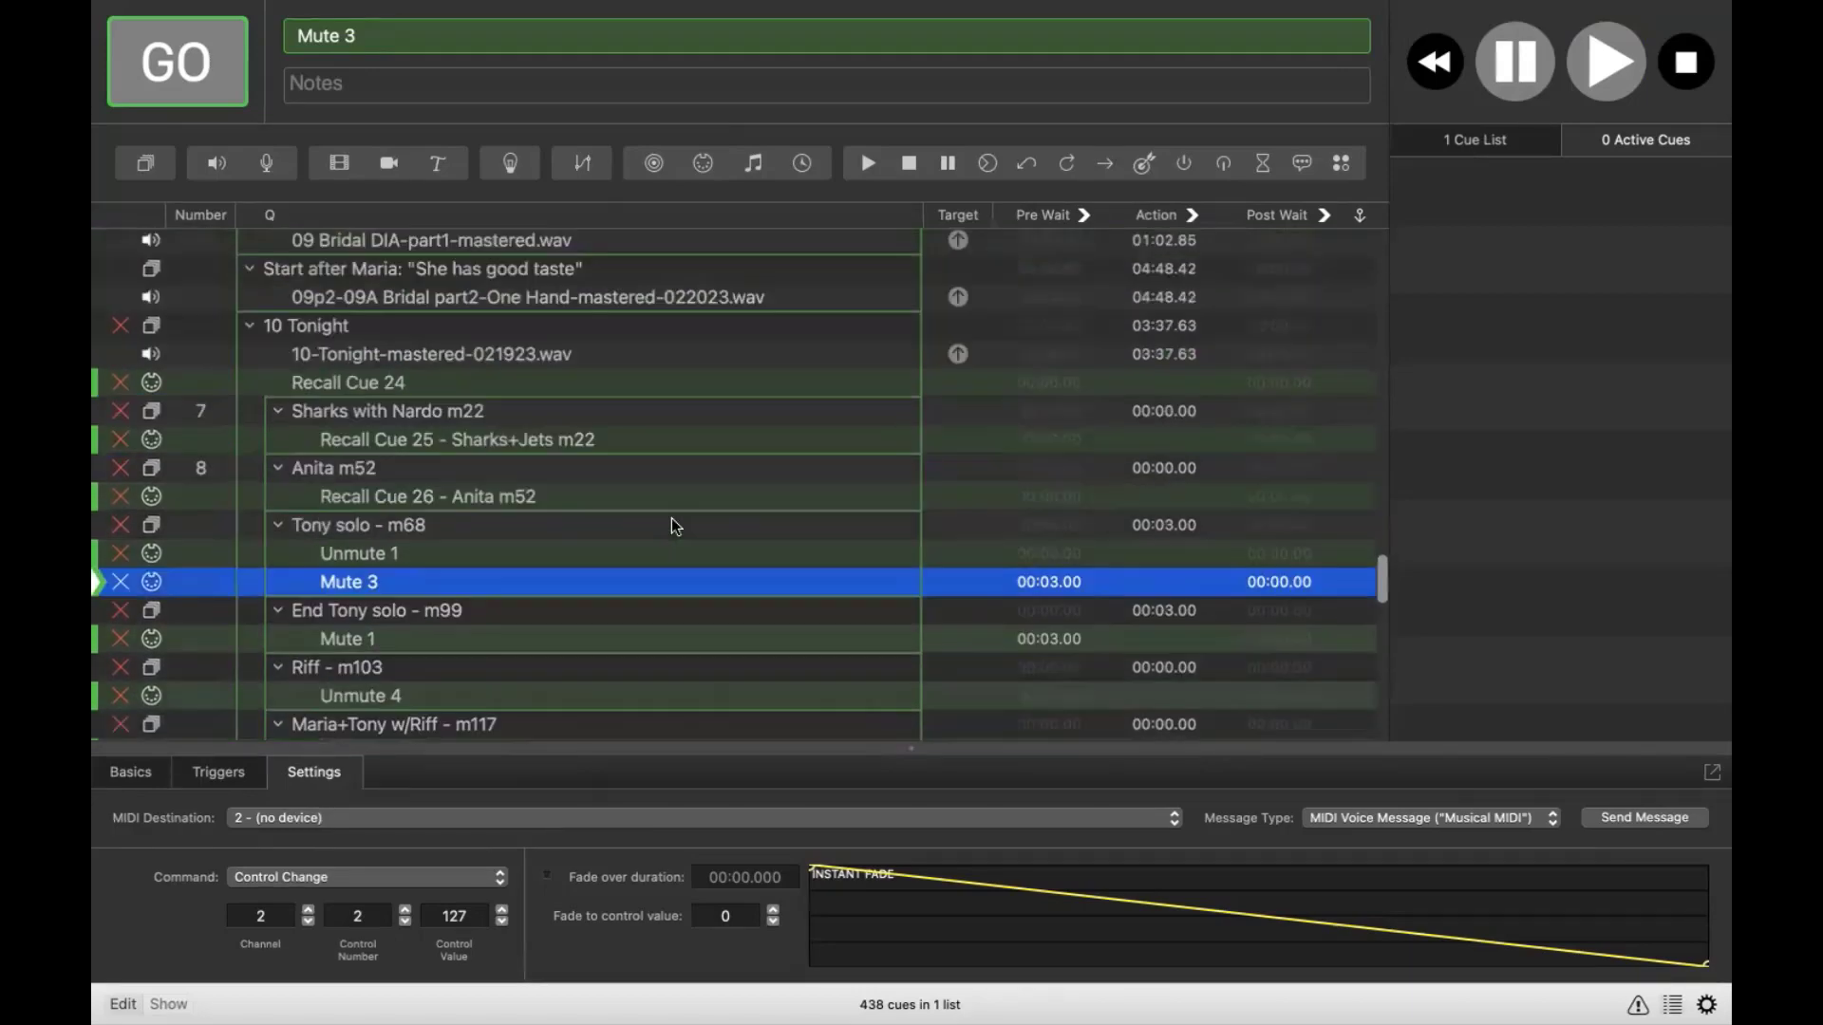
scroll(671, 518, up, 4)
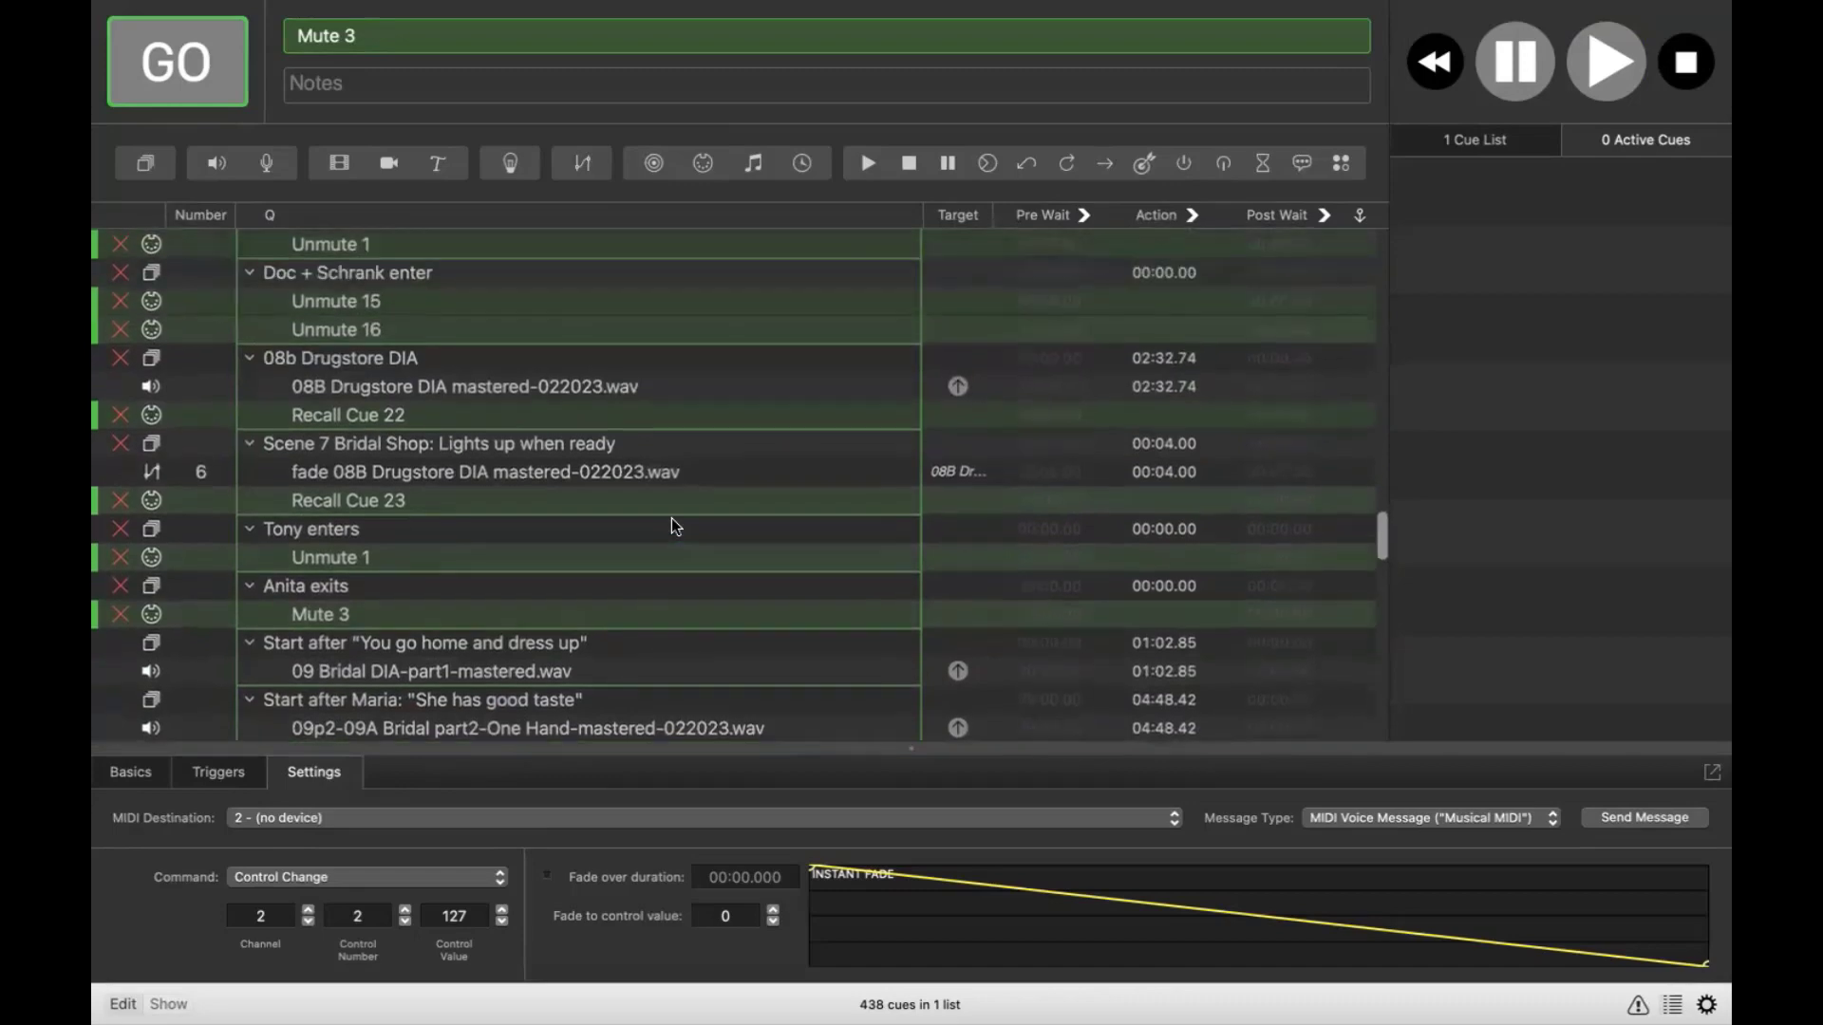
scroll(671, 519, down, 3)
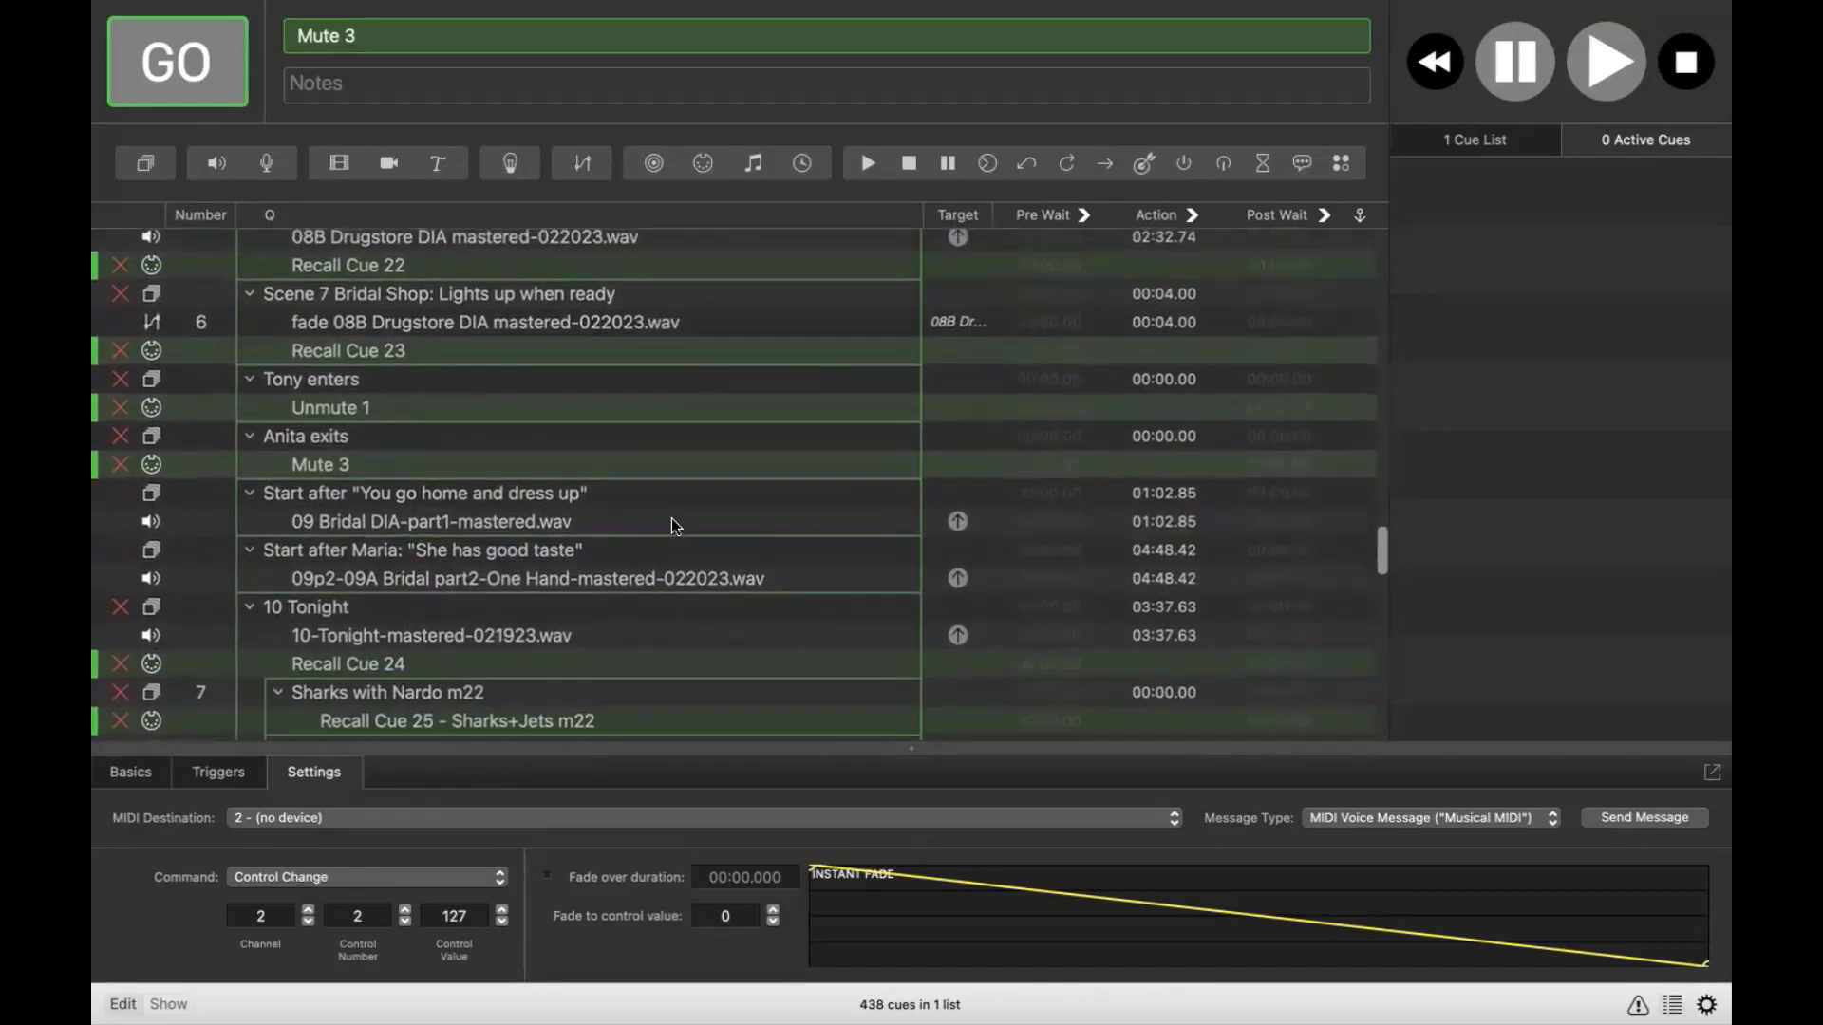
scroll(670, 526, up, 7)
scroll(670, 526, up, 15)
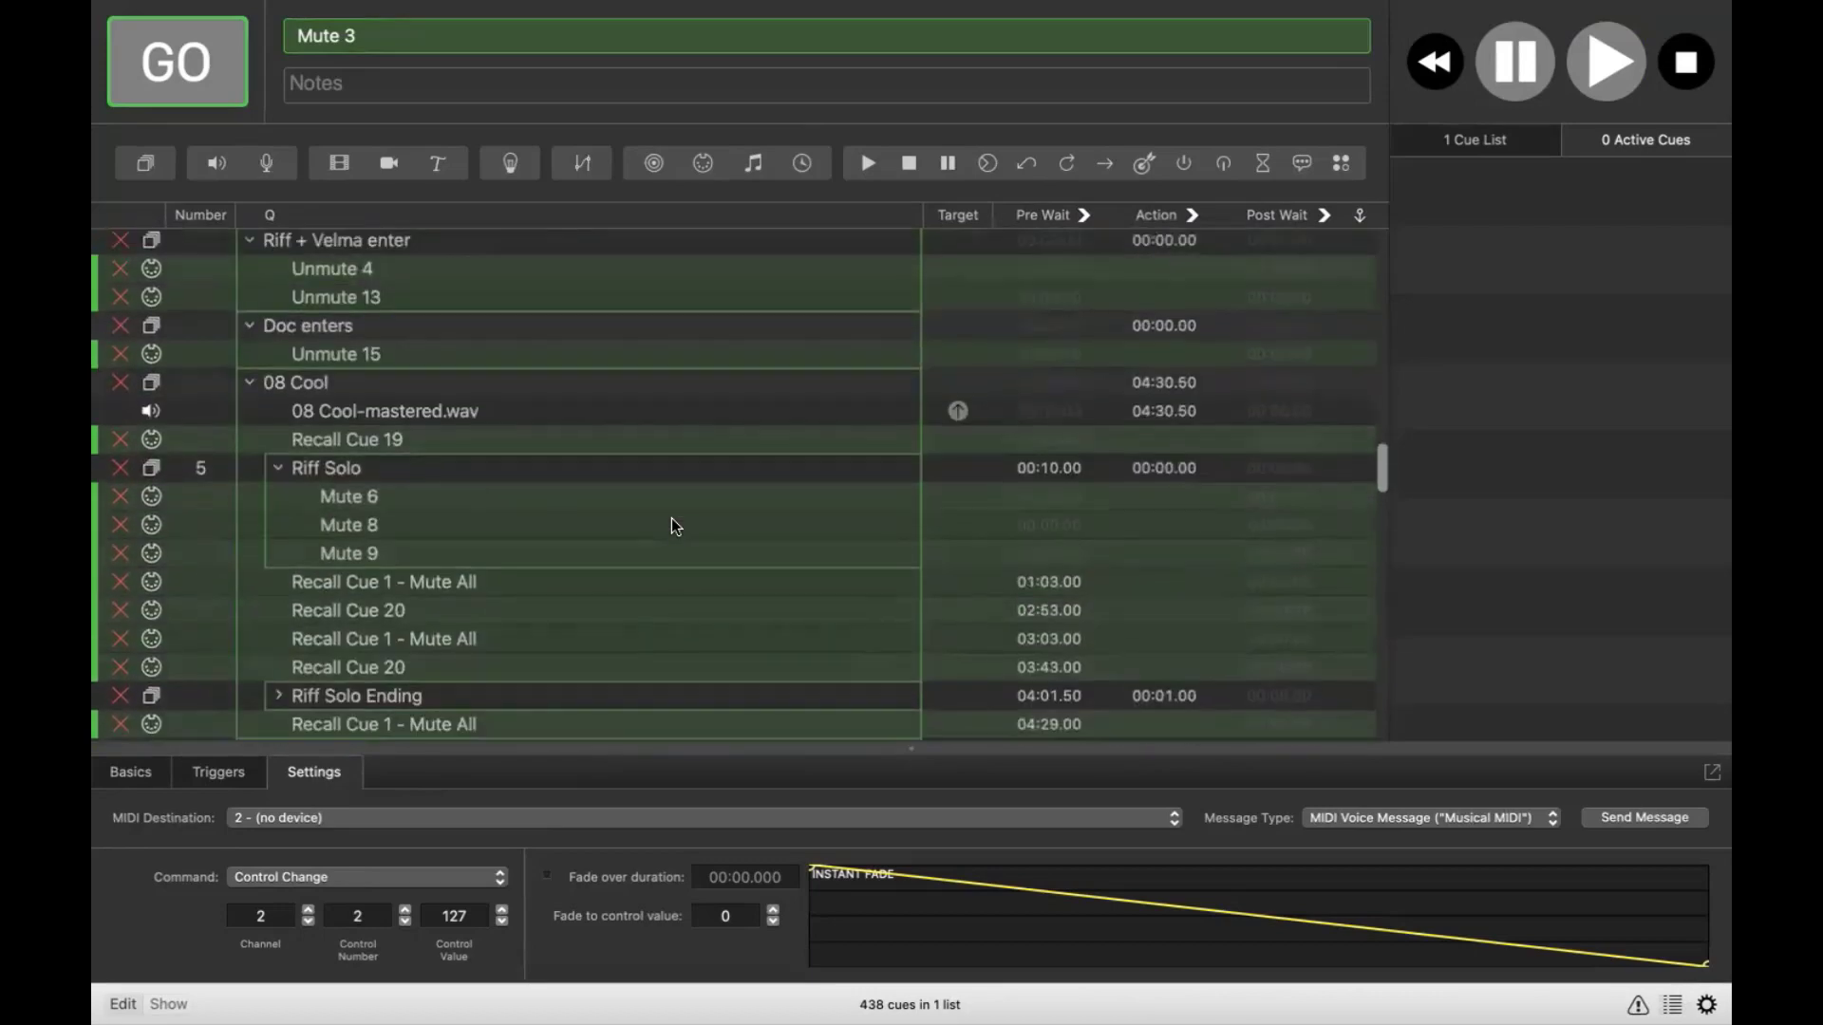
scroll(671, 520, up, 12)
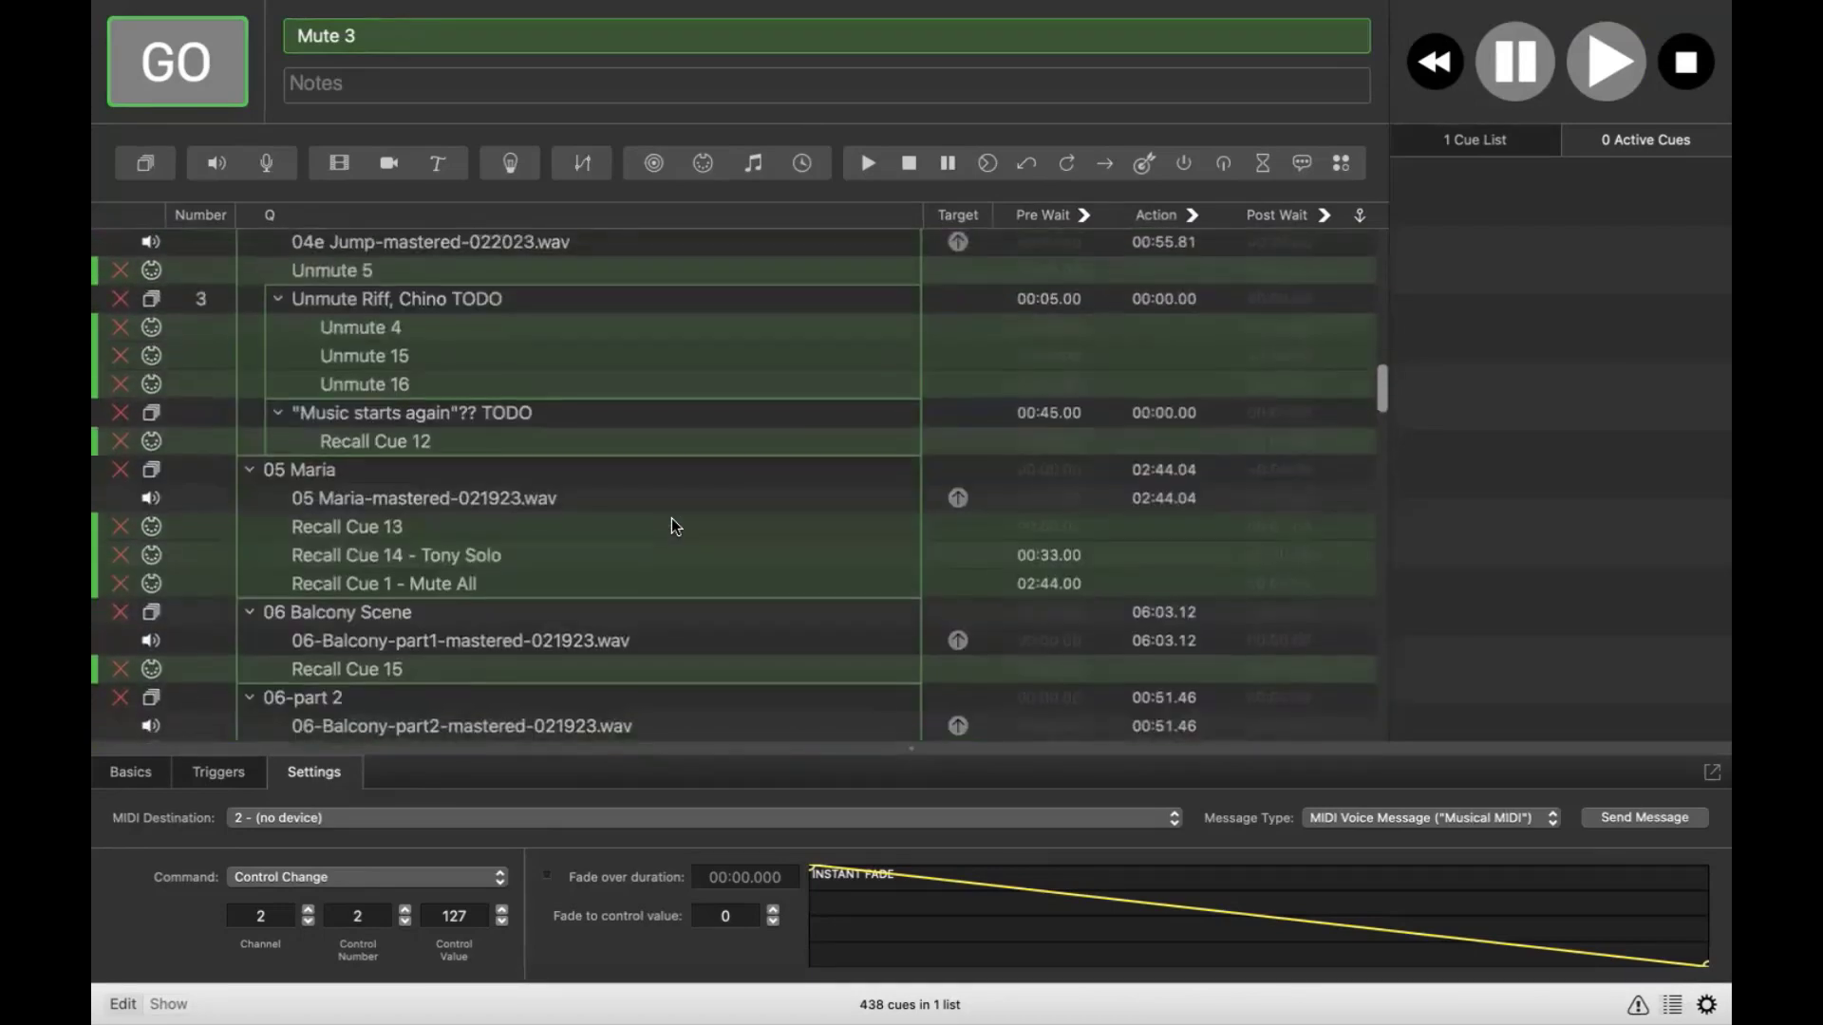
Inspect the MIDI settings of Recall Cue 1 - Prologue in the 01 Prologue group, including the available command types, keeping Program Change.
scroll(671, 522, up, 10)
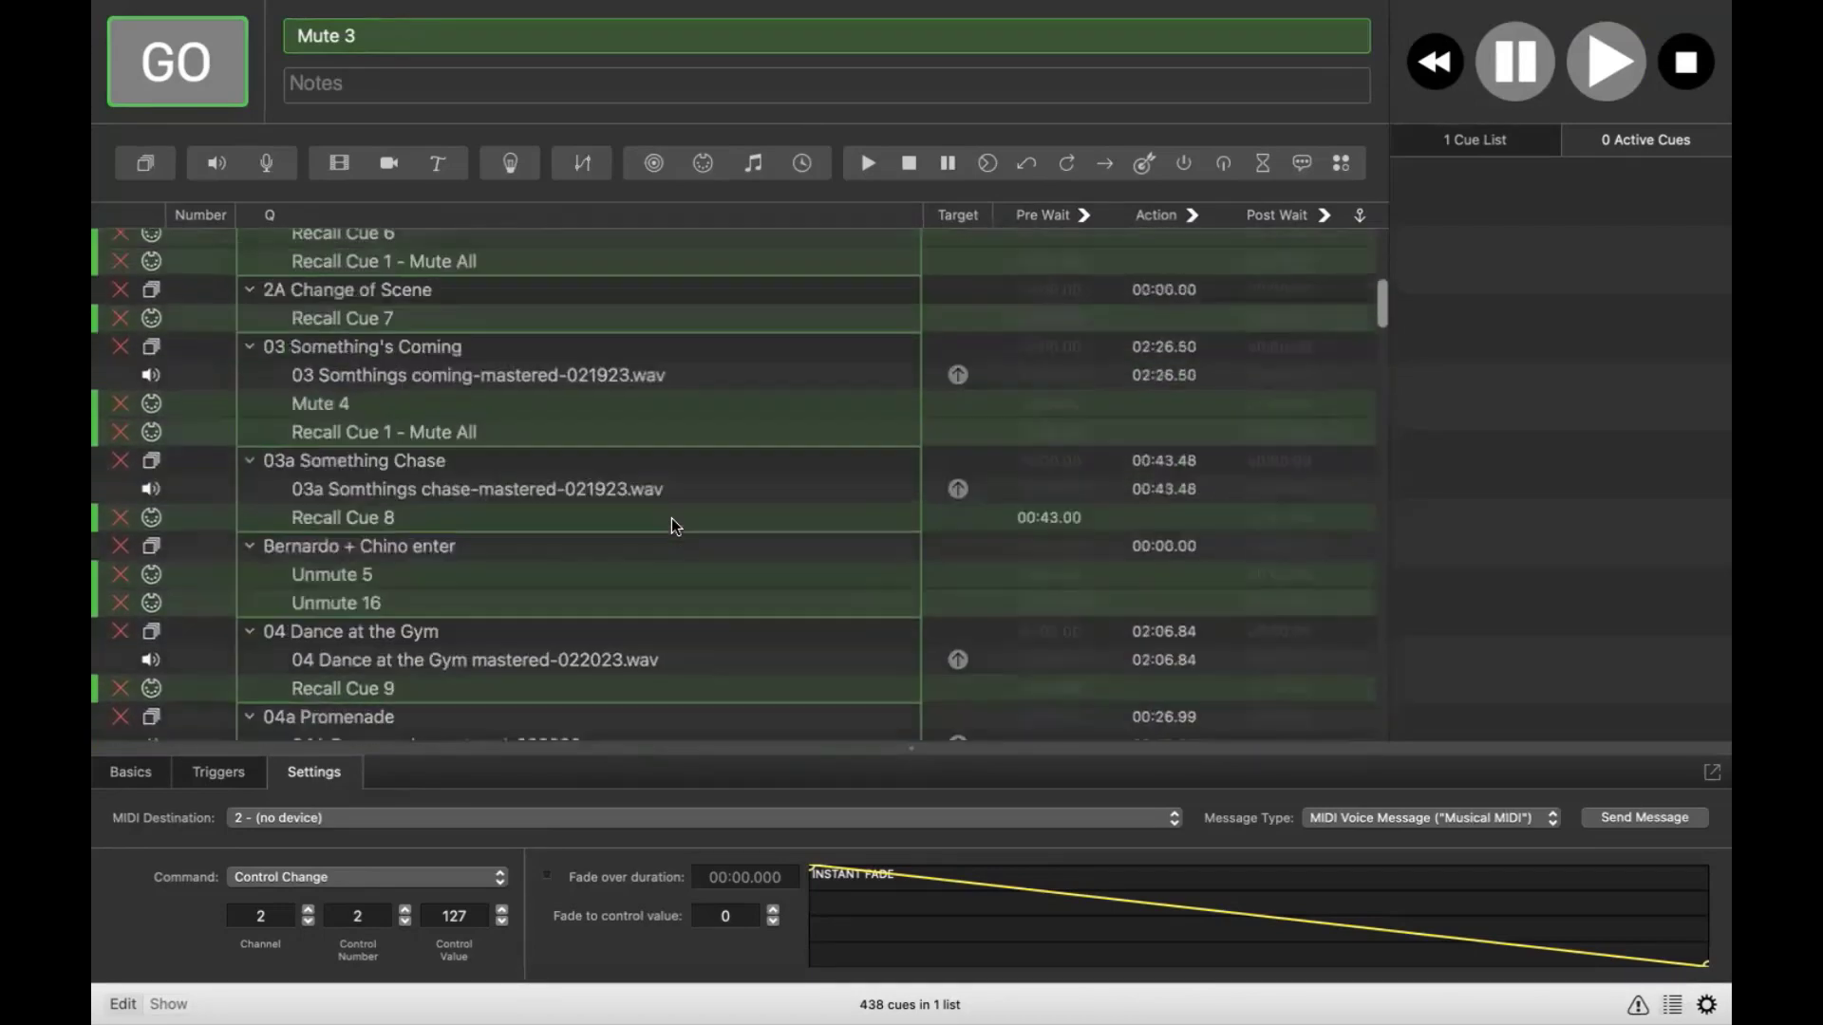
scroll(670, 522, up, 5)
scroll(670, 525, up, 3)
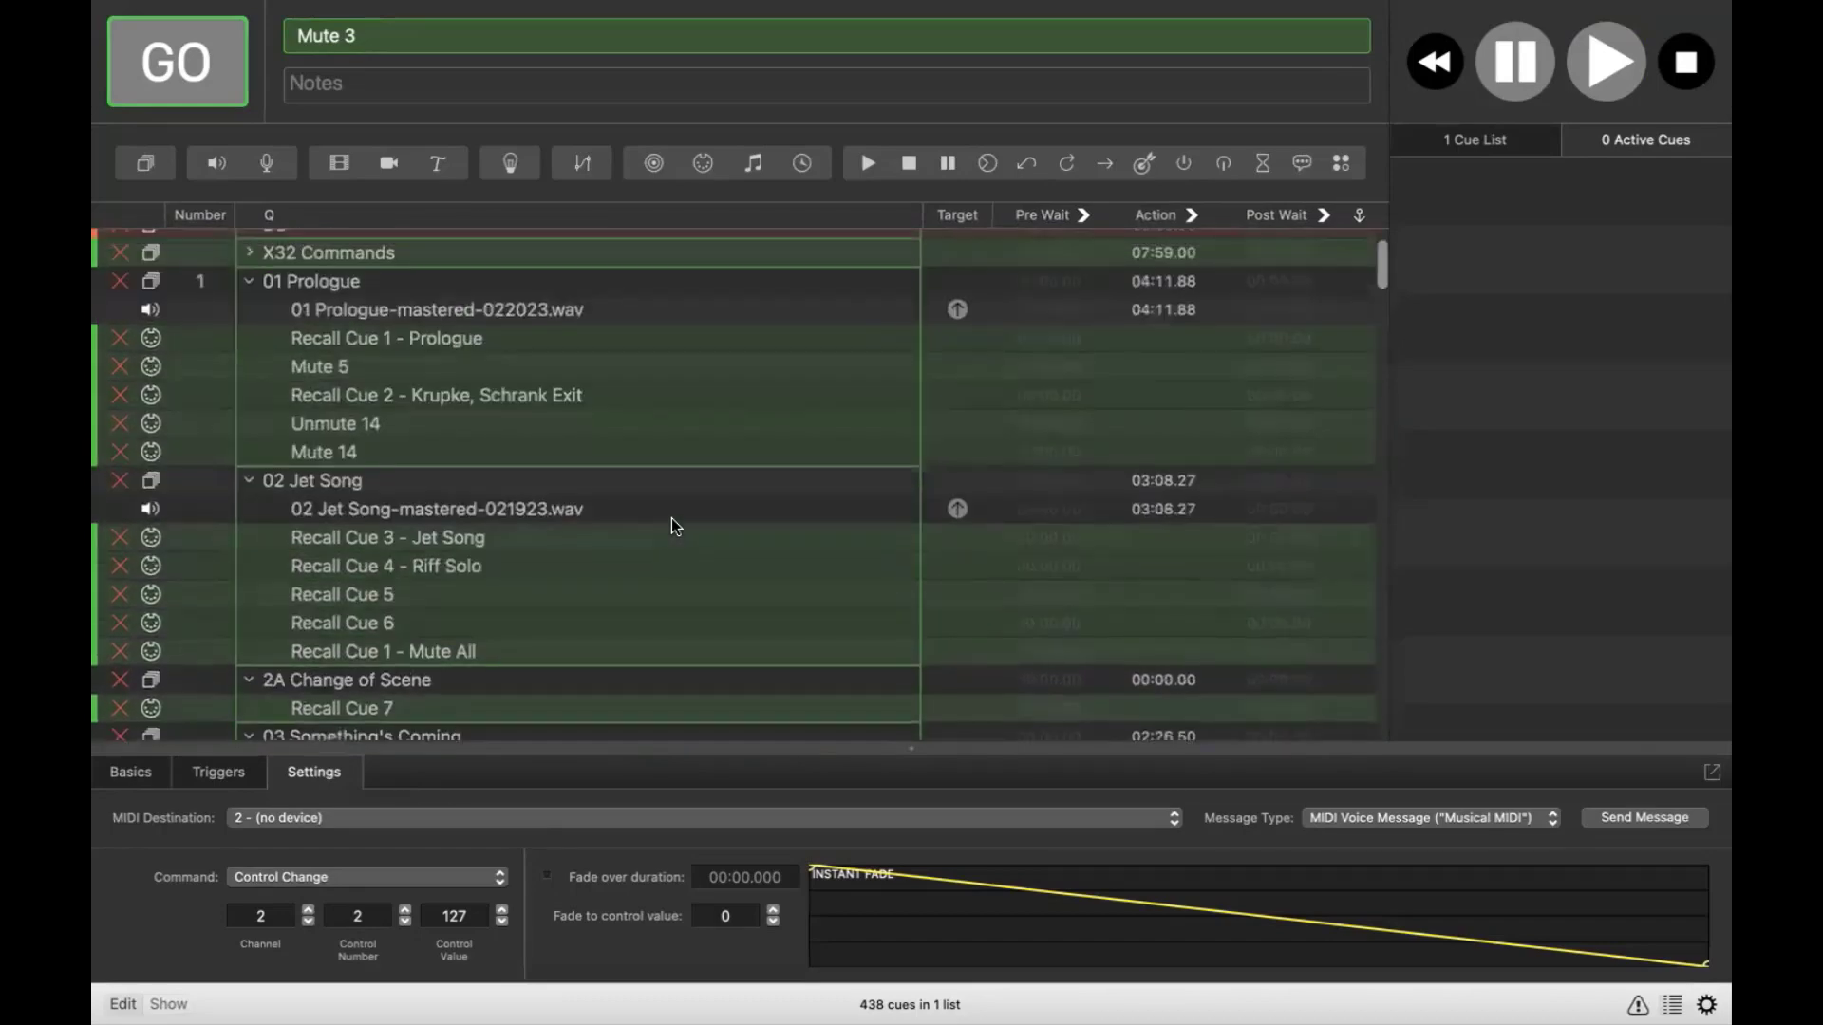
scroll(671, 526, up, 3)
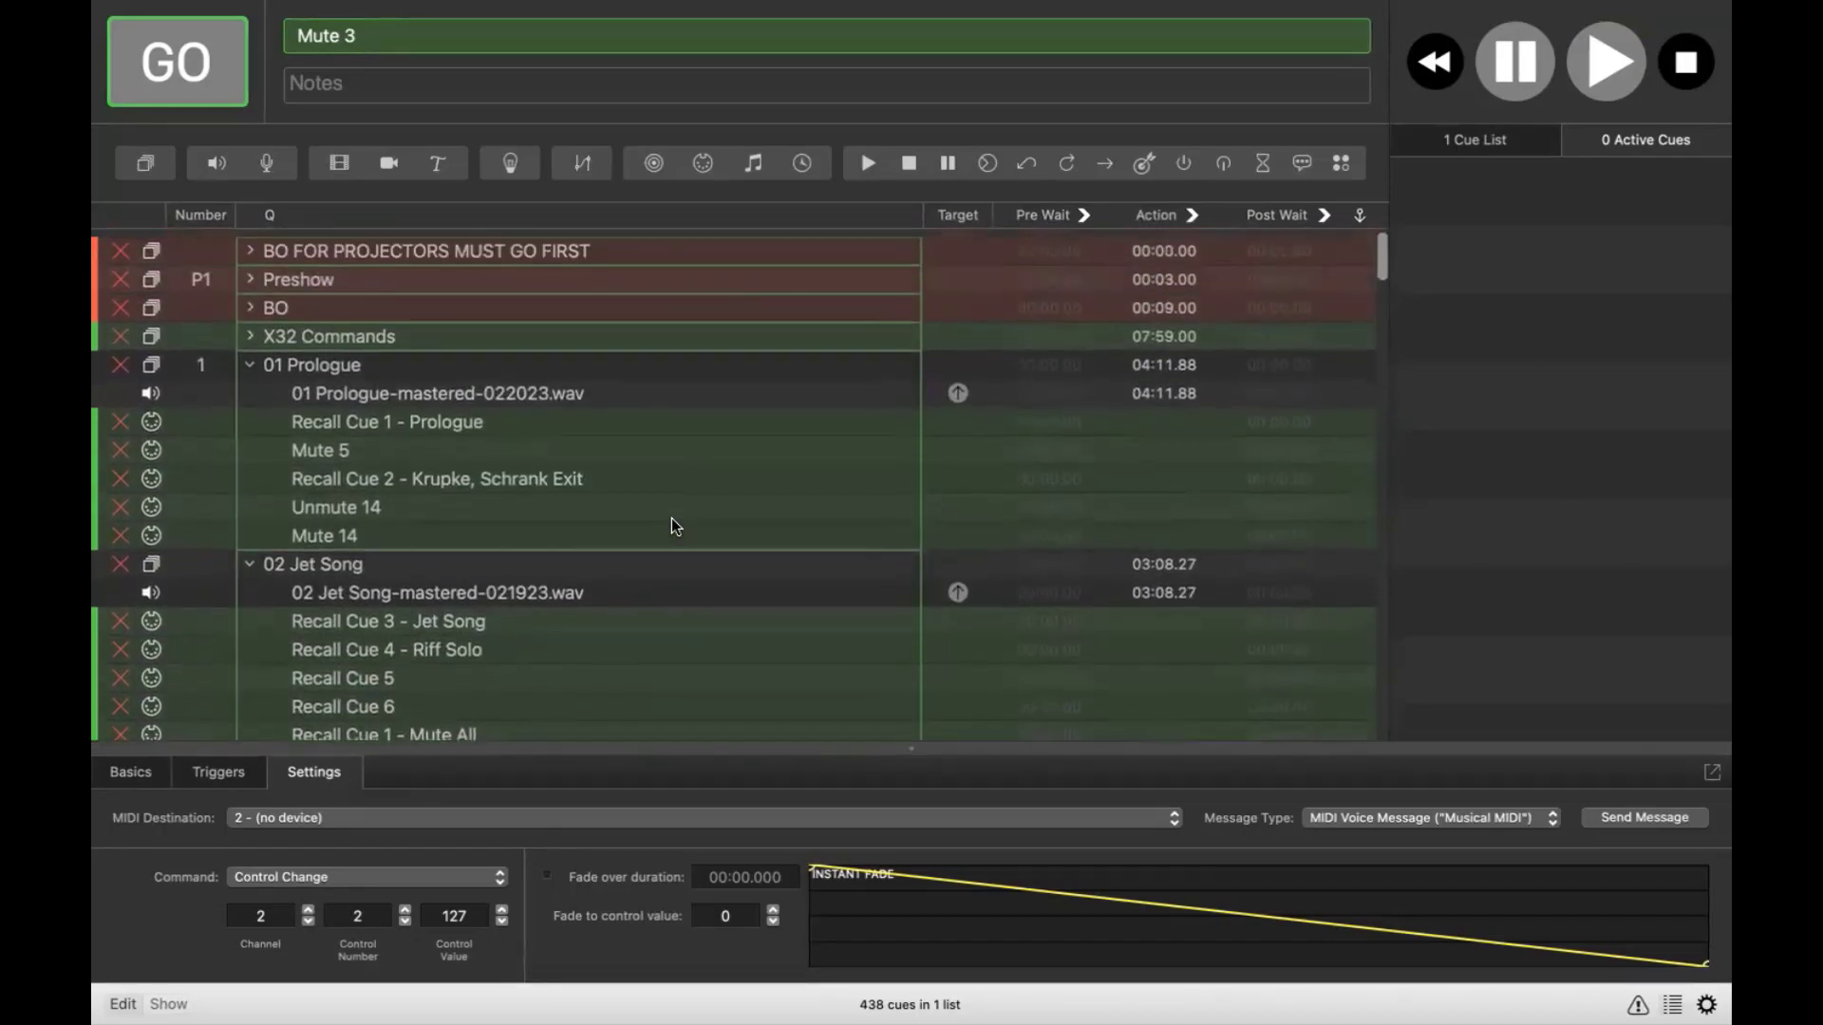
scroll(675, 526, down, 2)
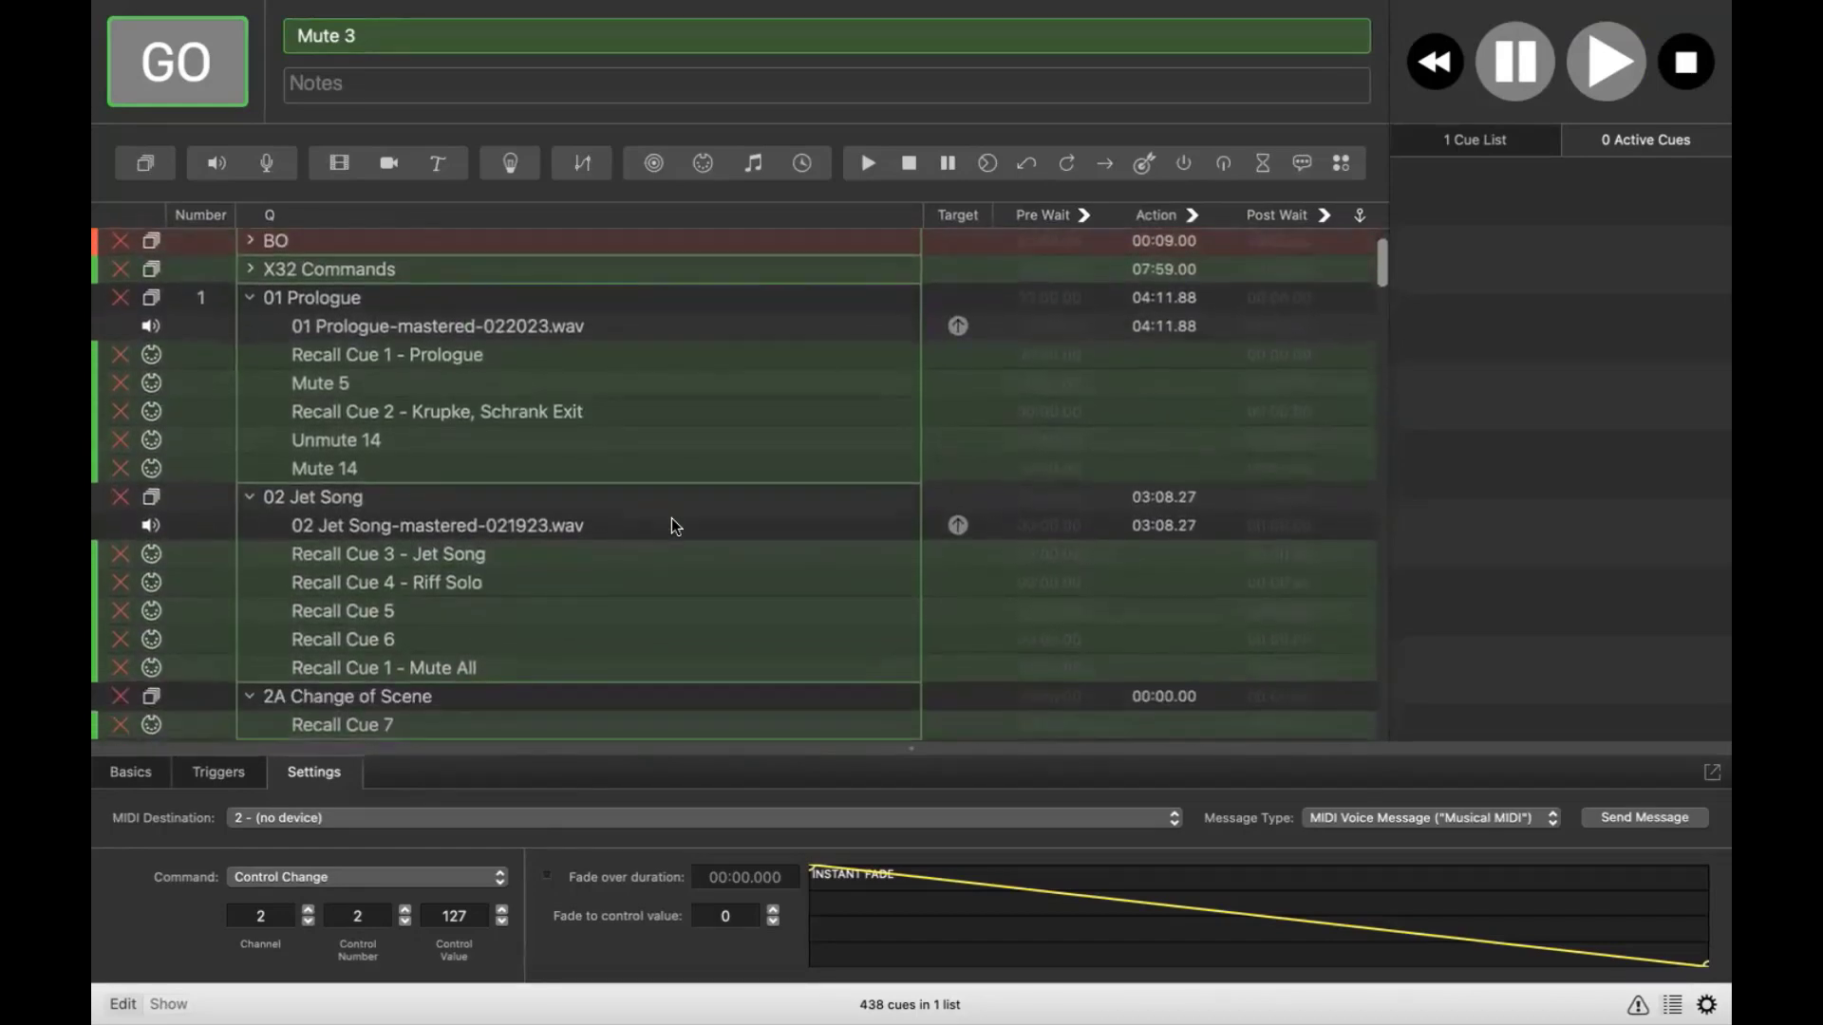
click(453, 356)
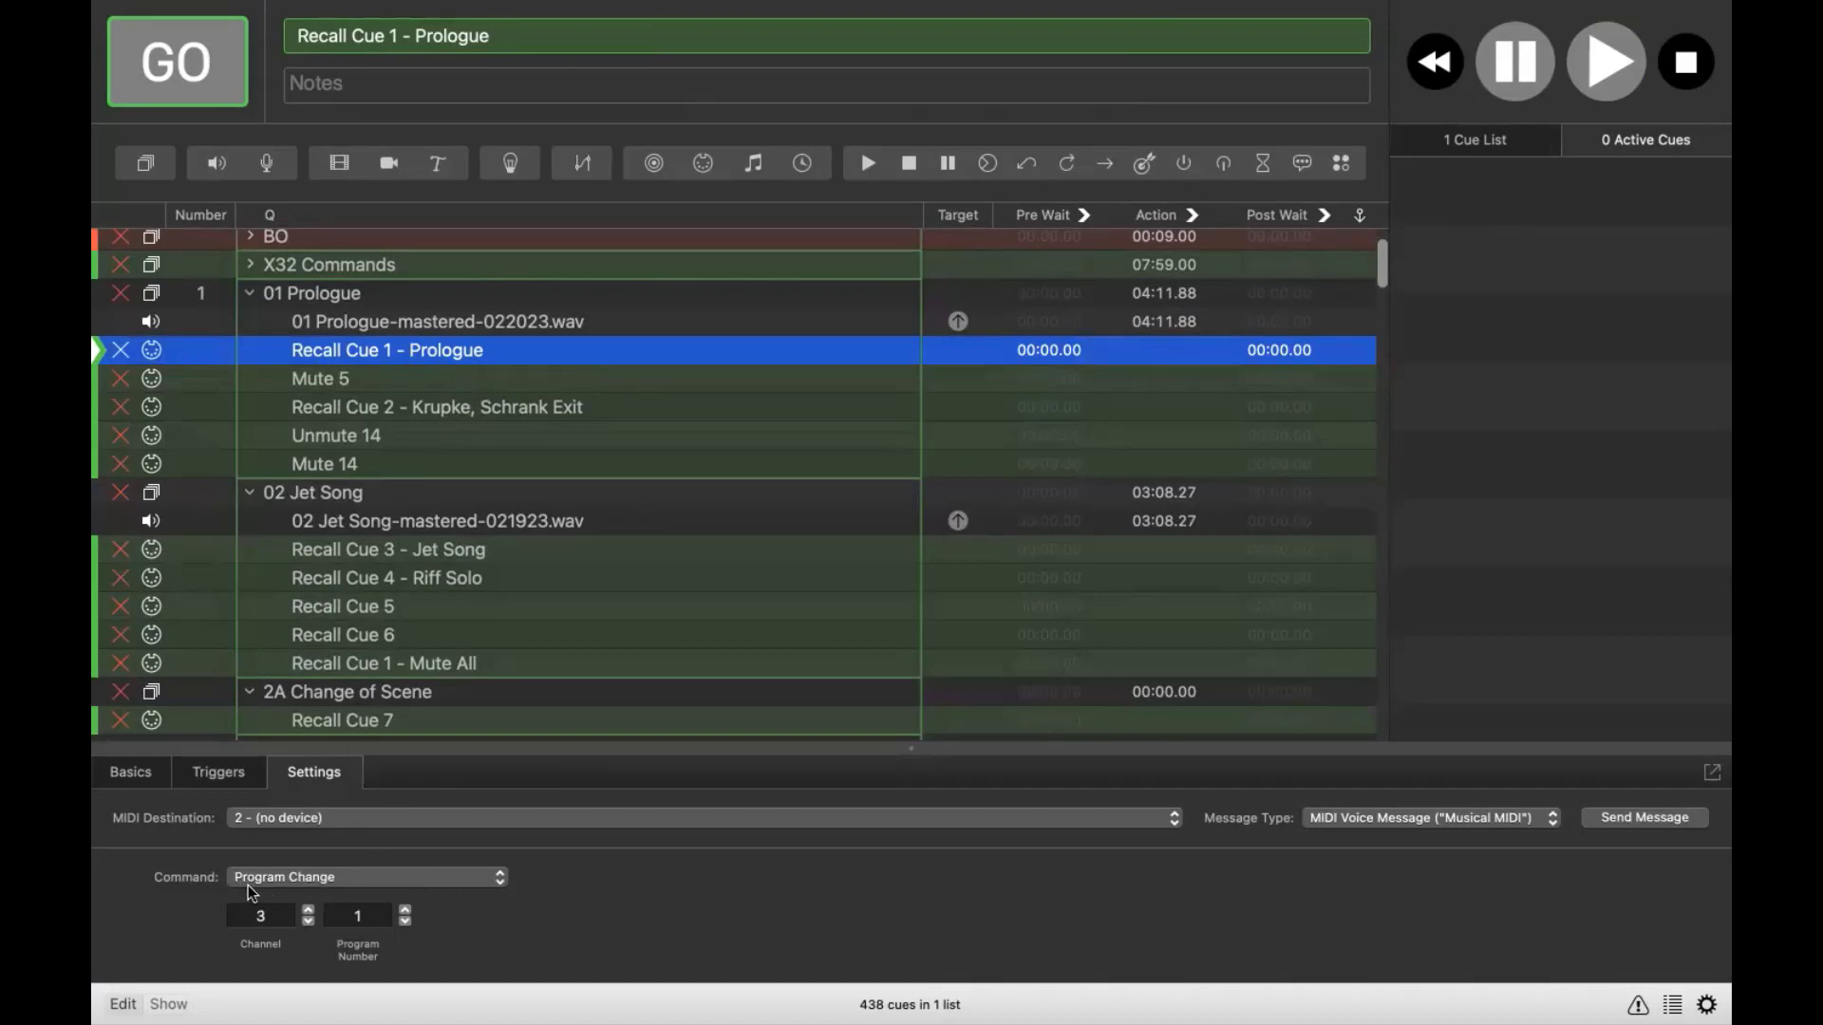
click(498, 879)
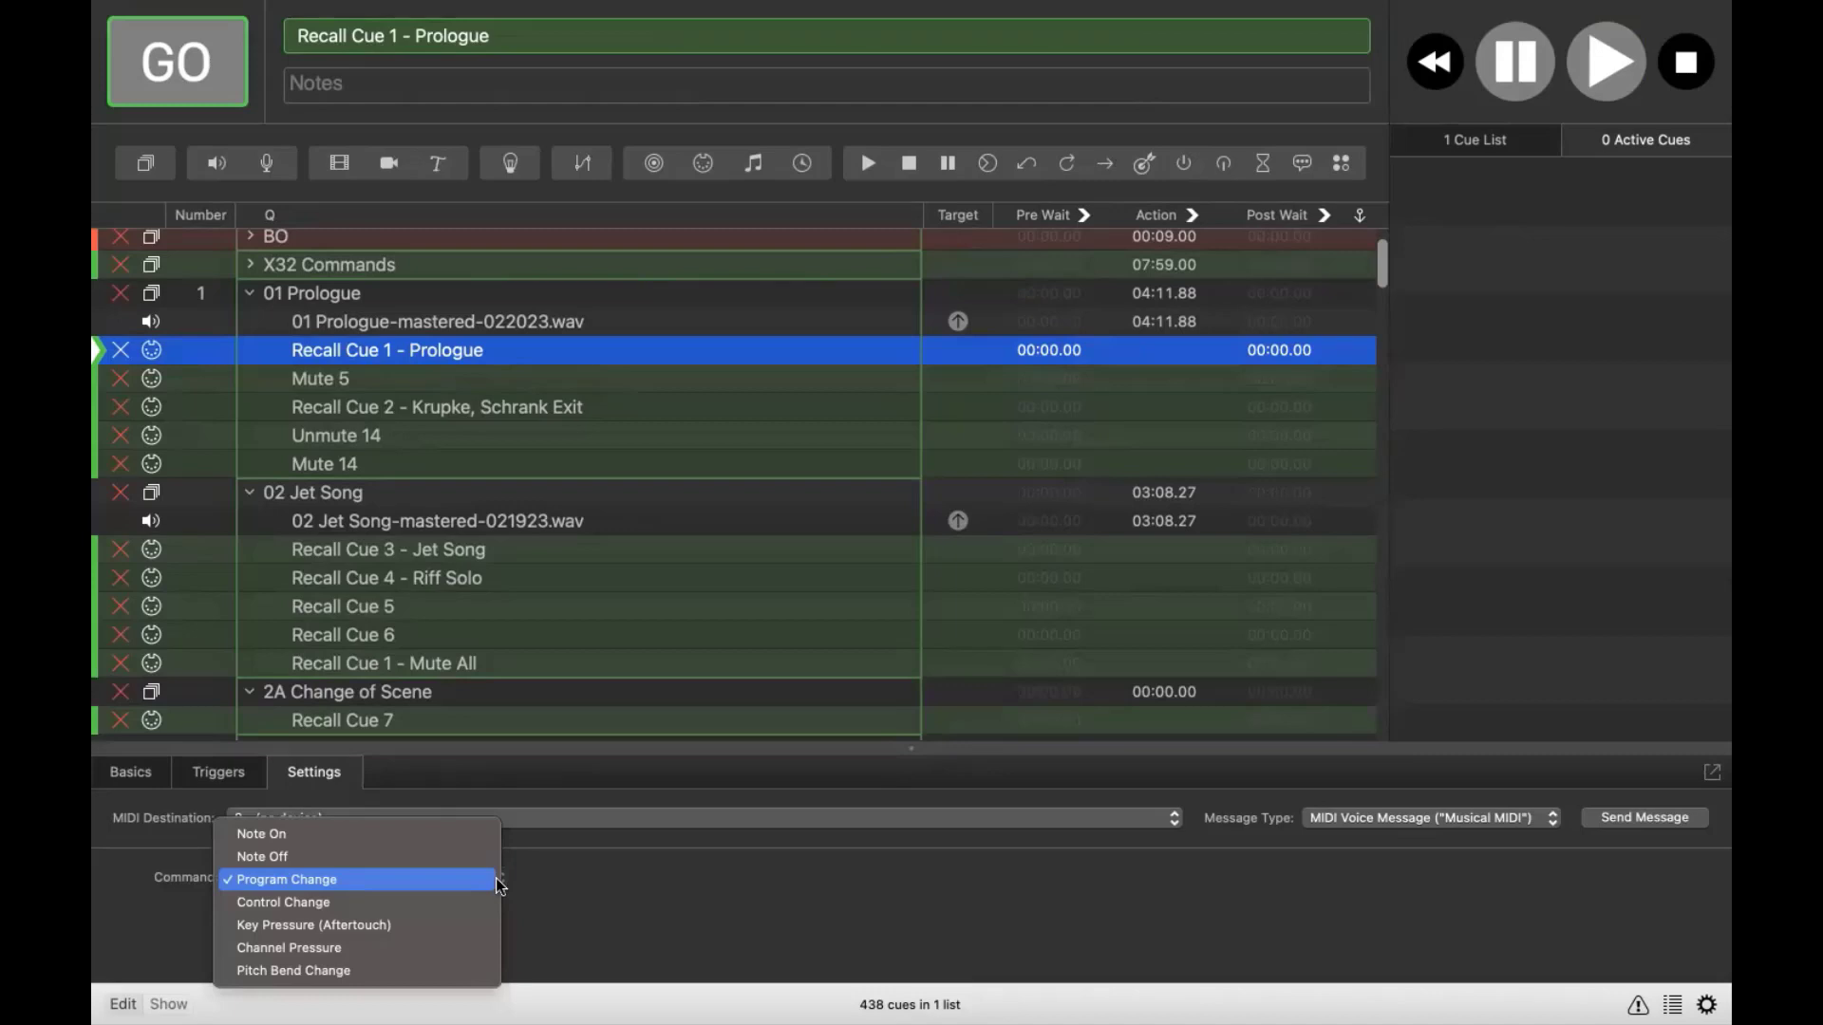
click(343, 875)
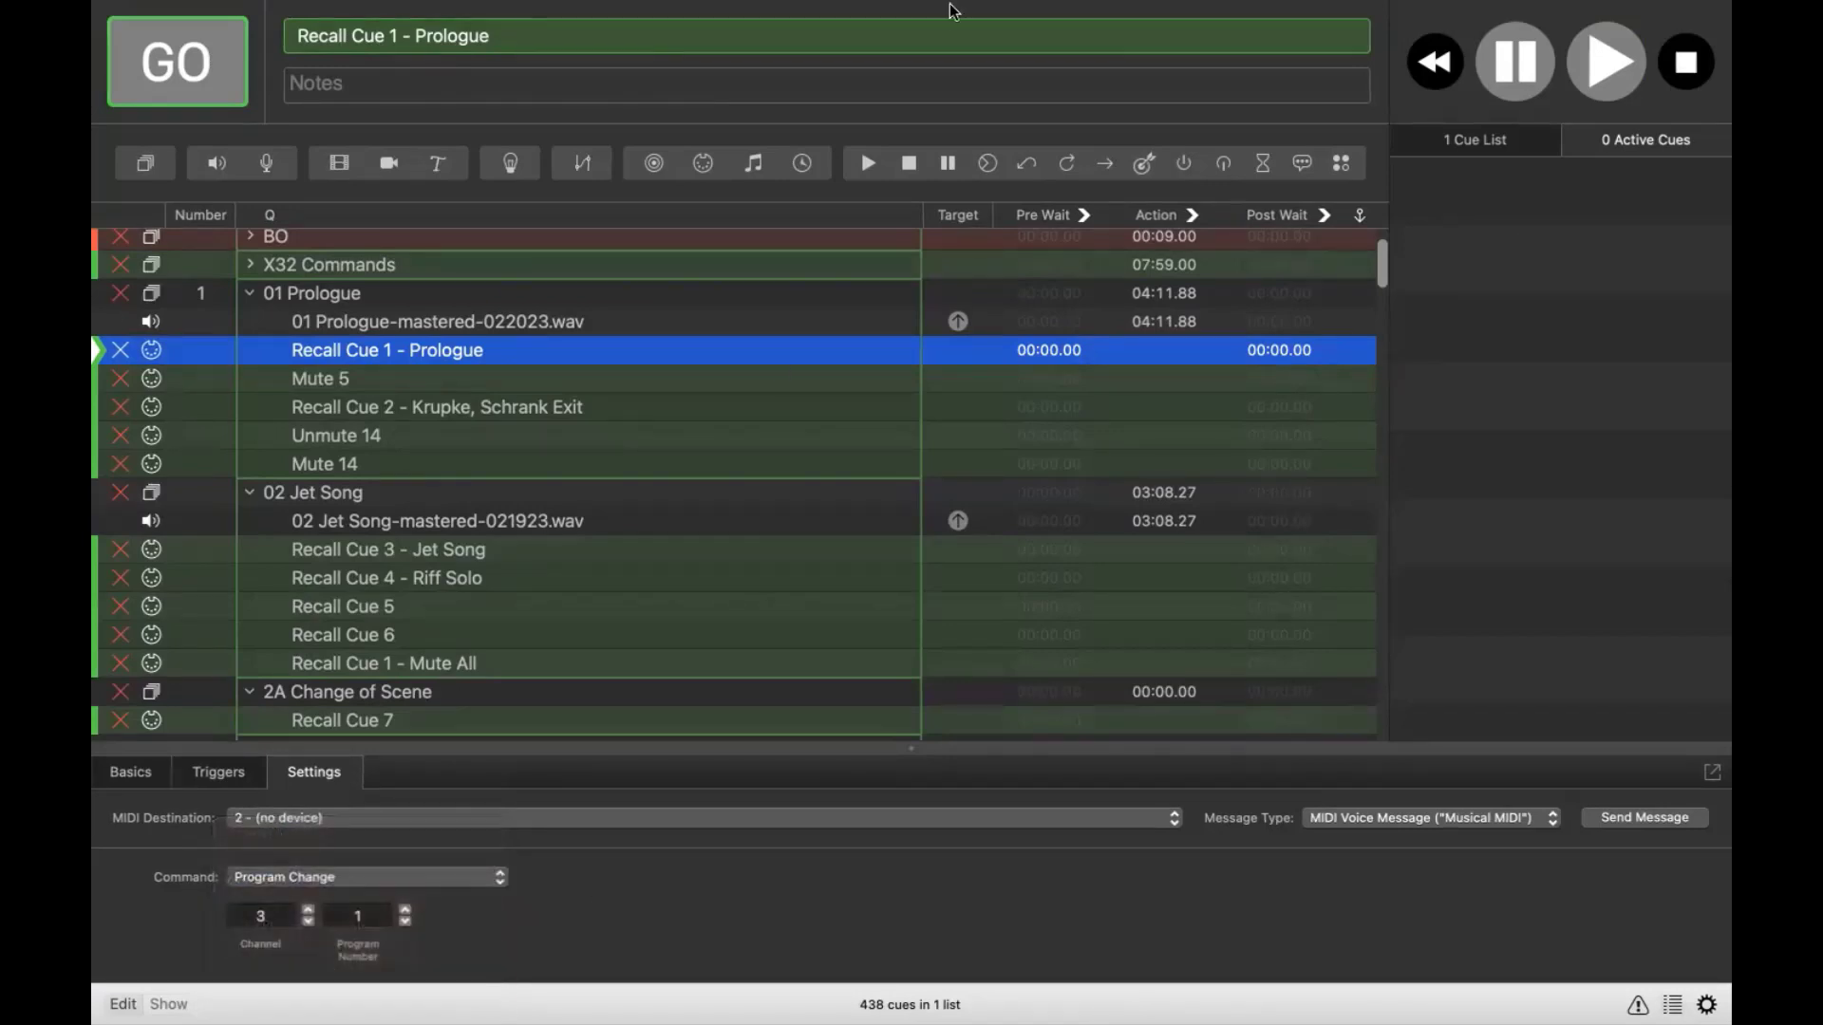
Inspect the Control Change settings of Mute 5 in 01 Prologue, and compare those of Mute 14 and Unmute 14.
mouse_move(950, 3)
click(351, 379)
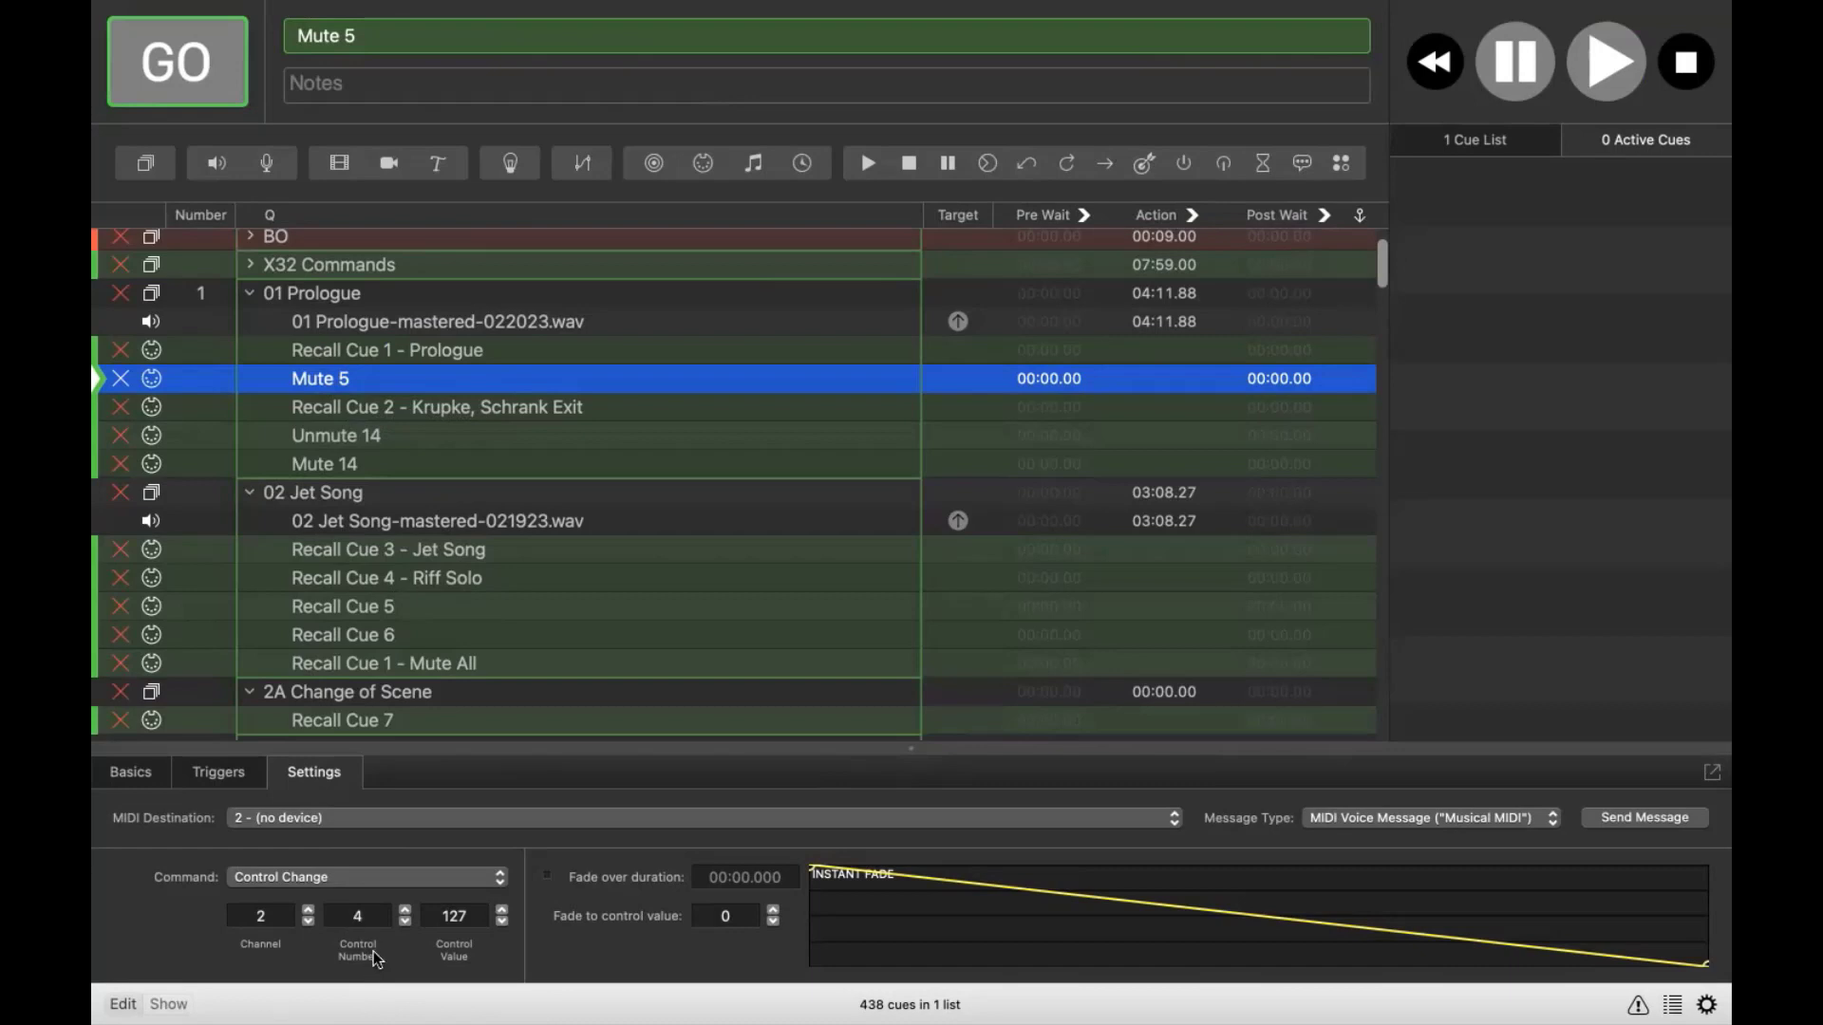
click(324, 466)
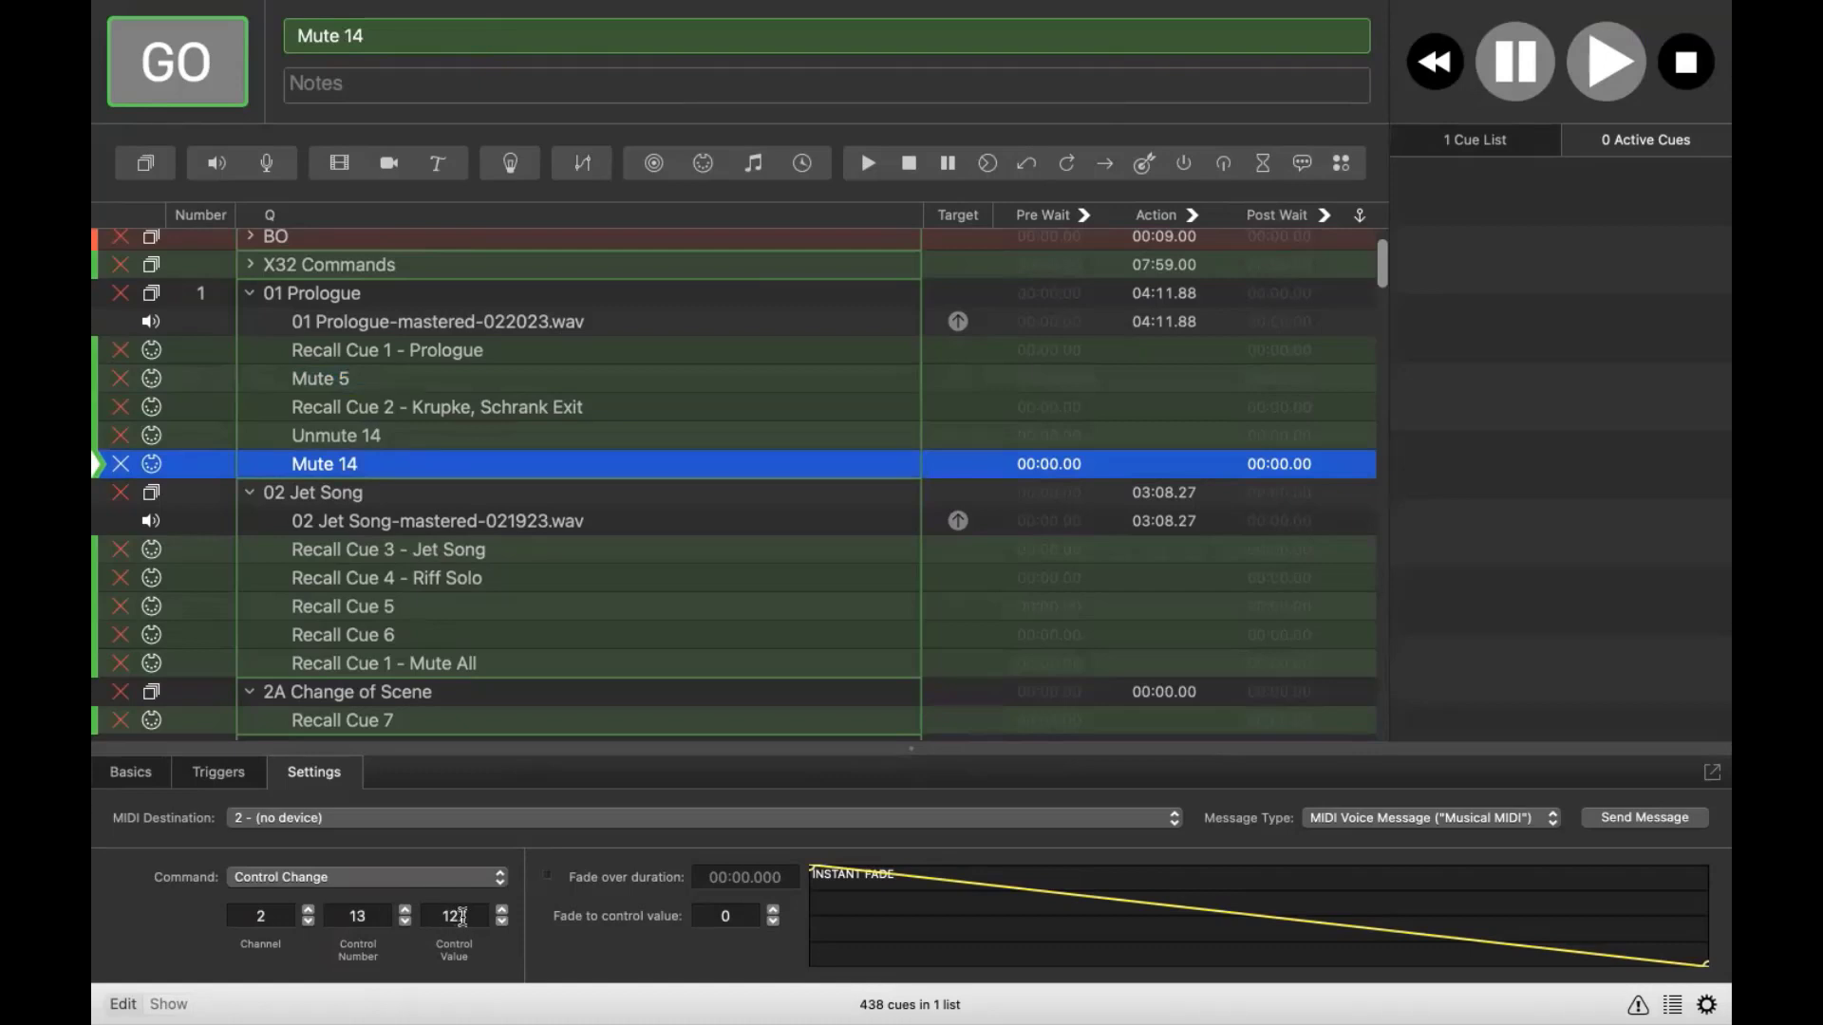
click(363, 441)
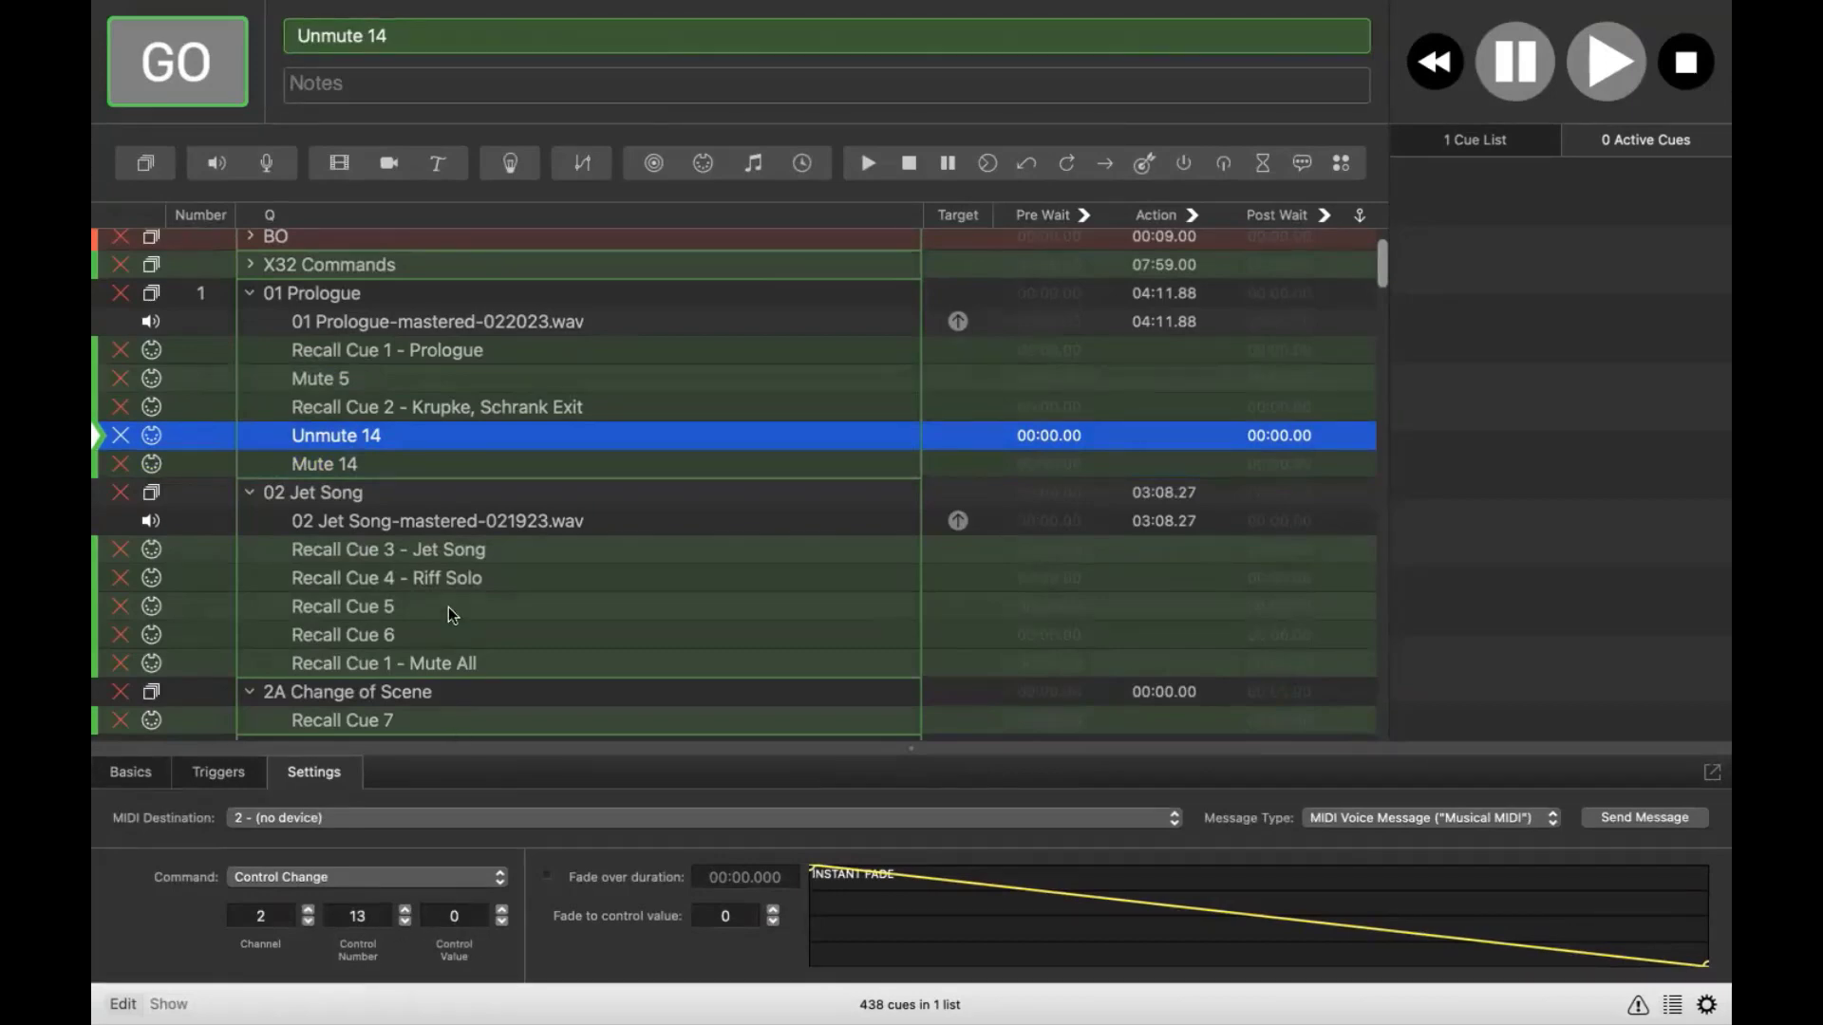
click(399, 467)
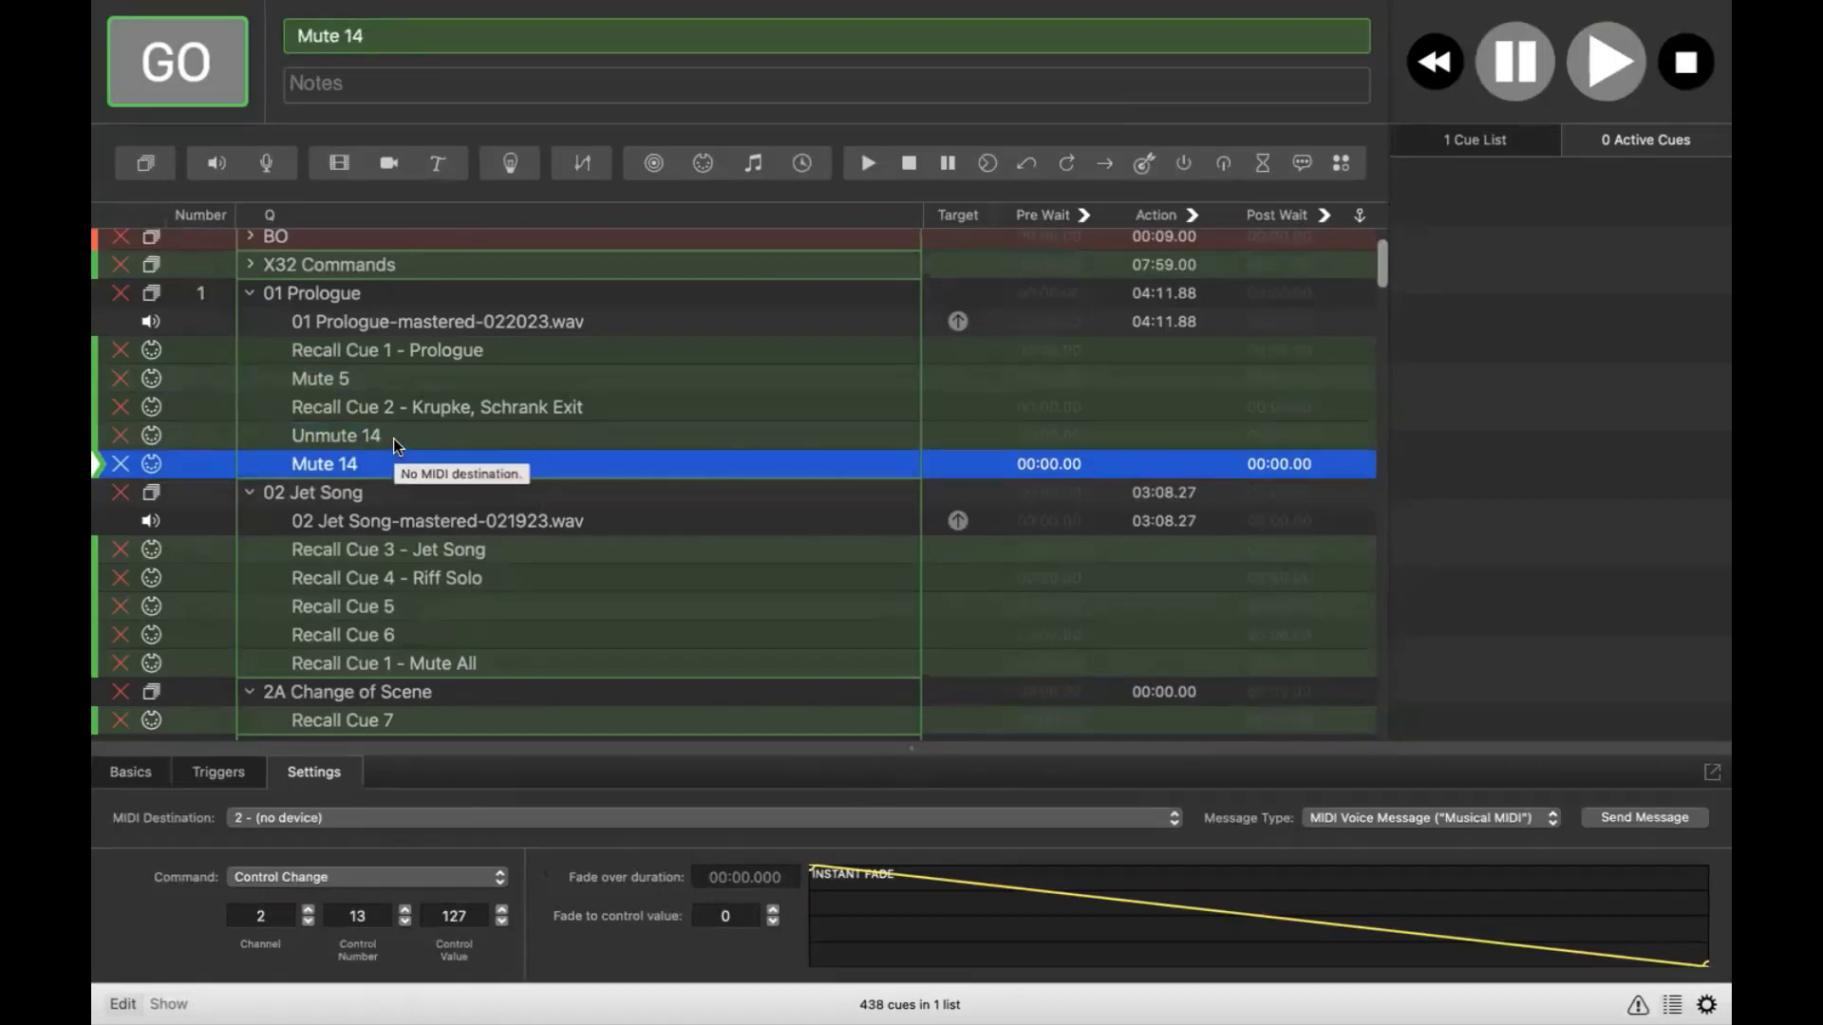
click(393, 436)
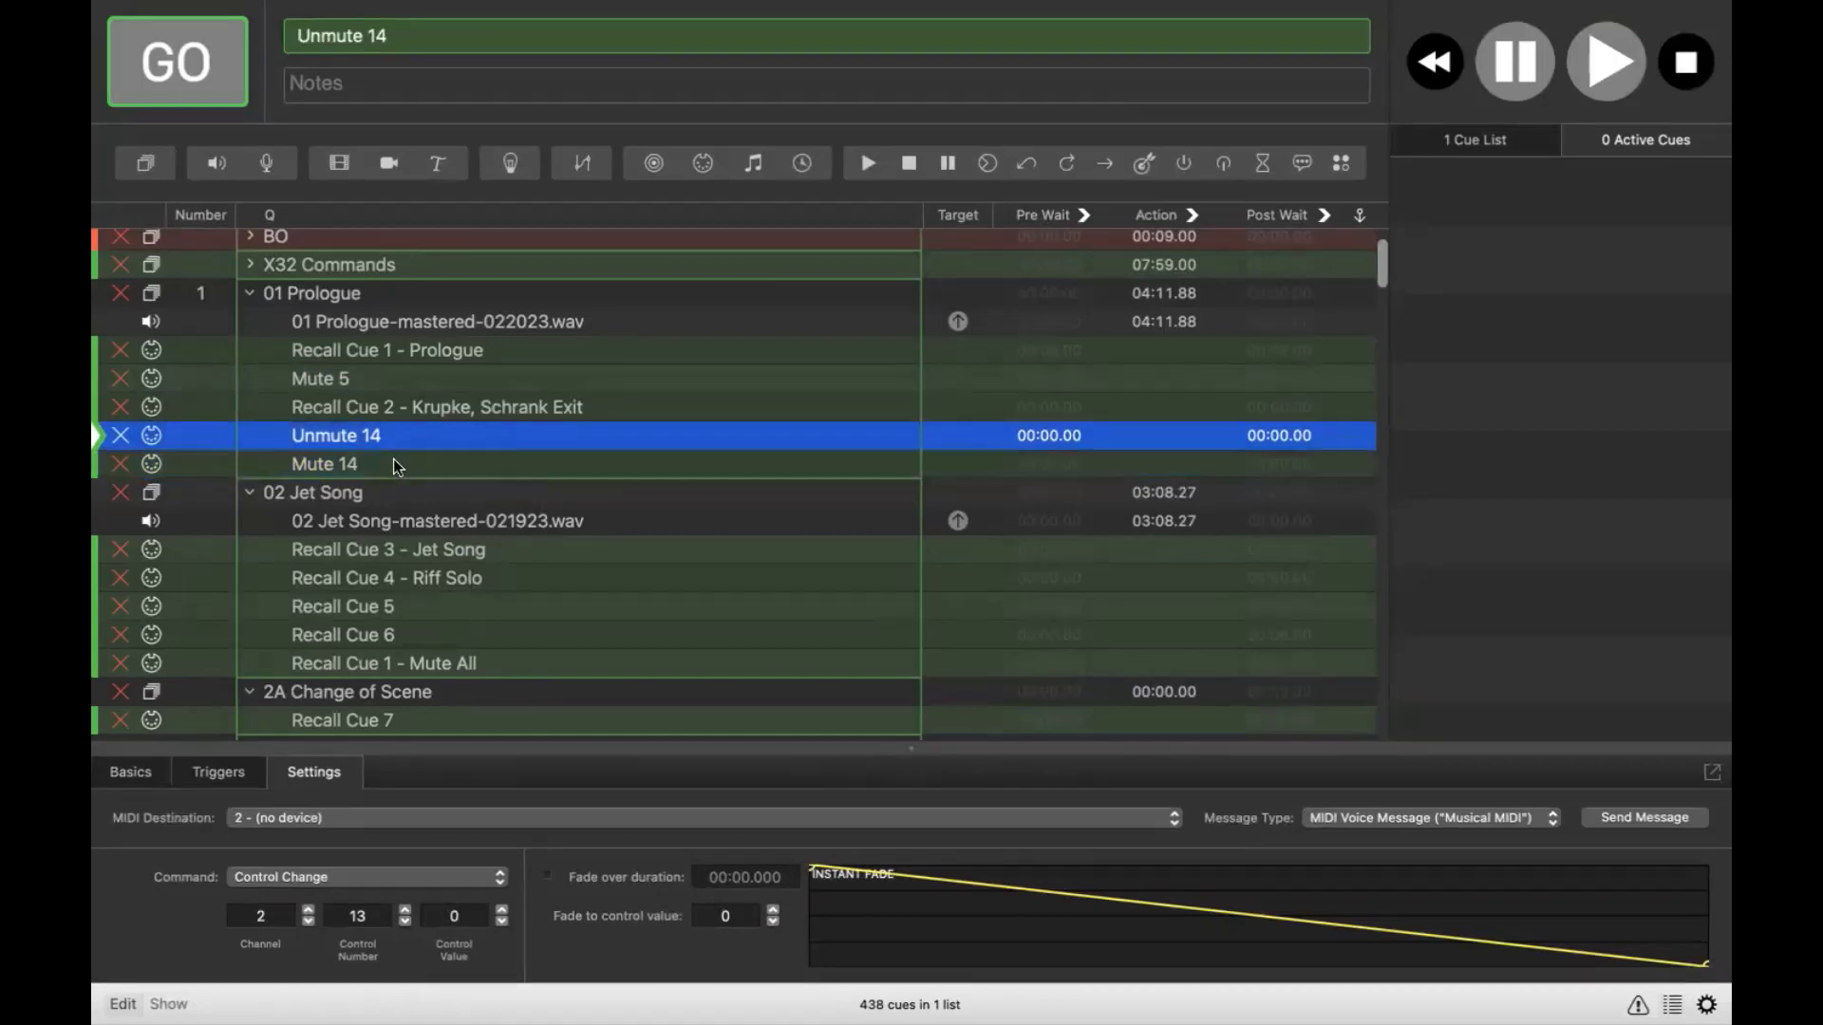
click(398, 465)
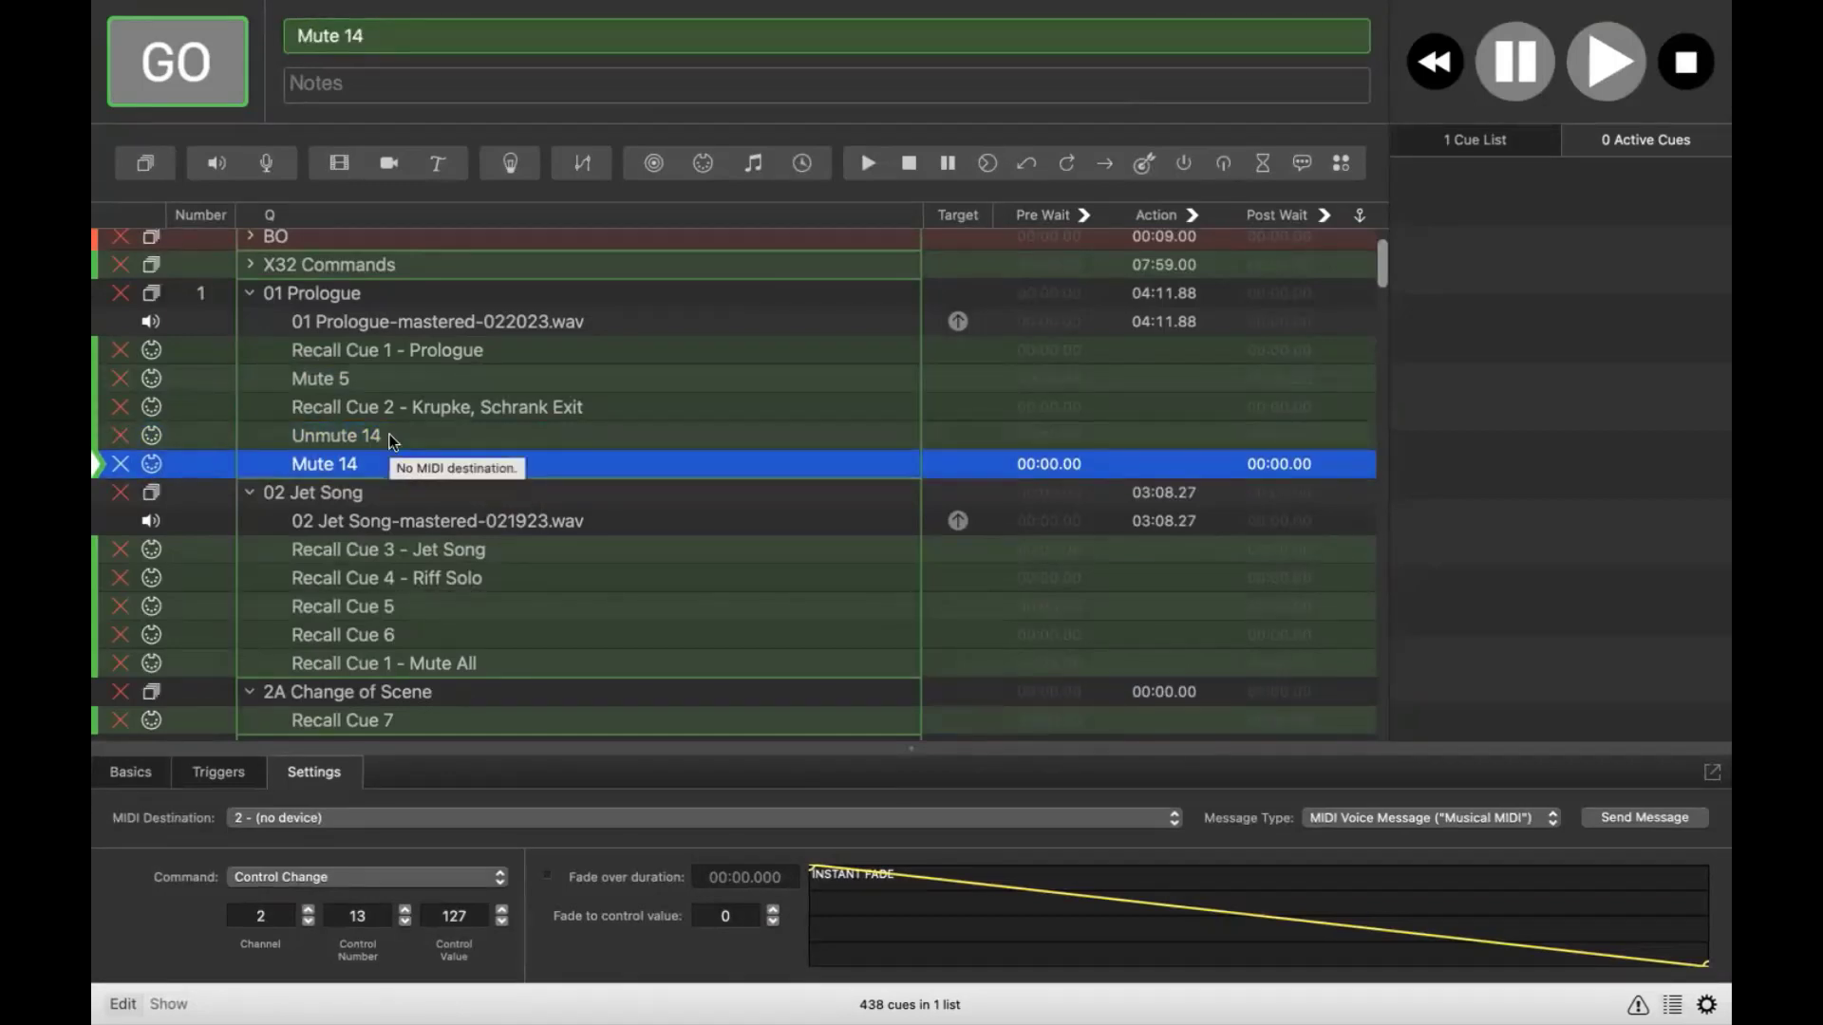
click(393, 437)
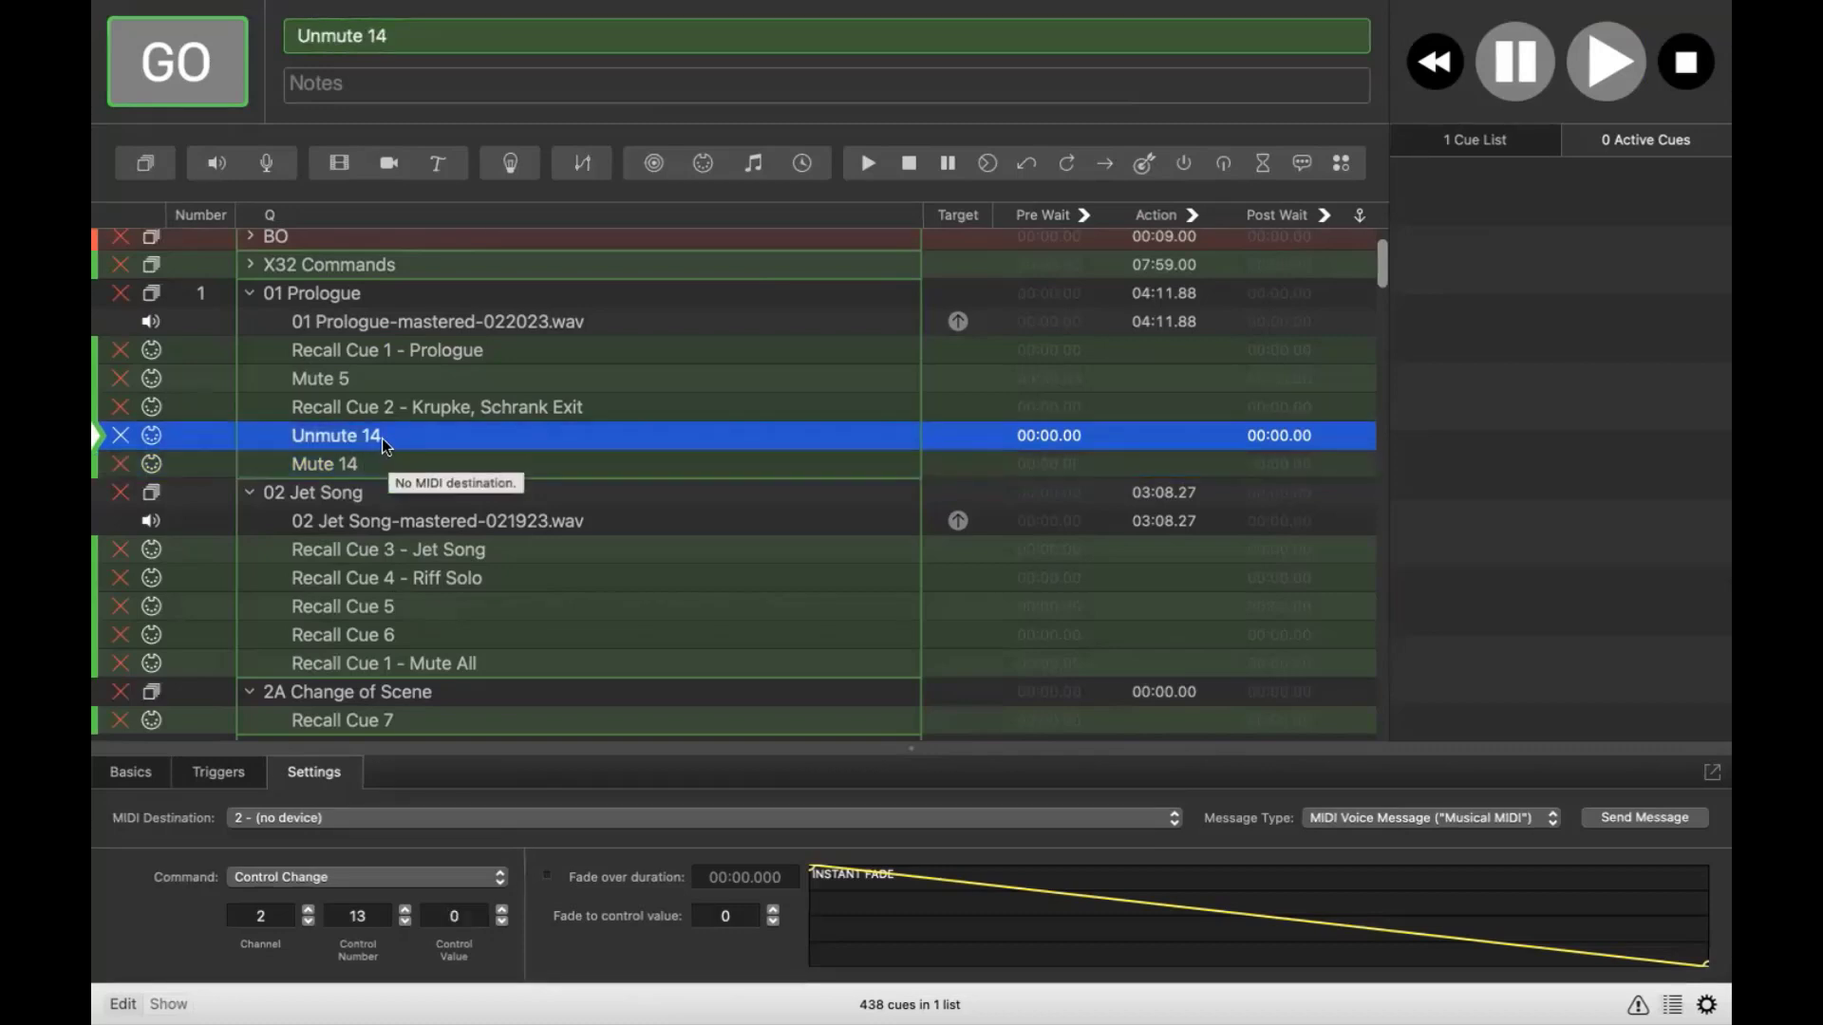
click(380, 469)
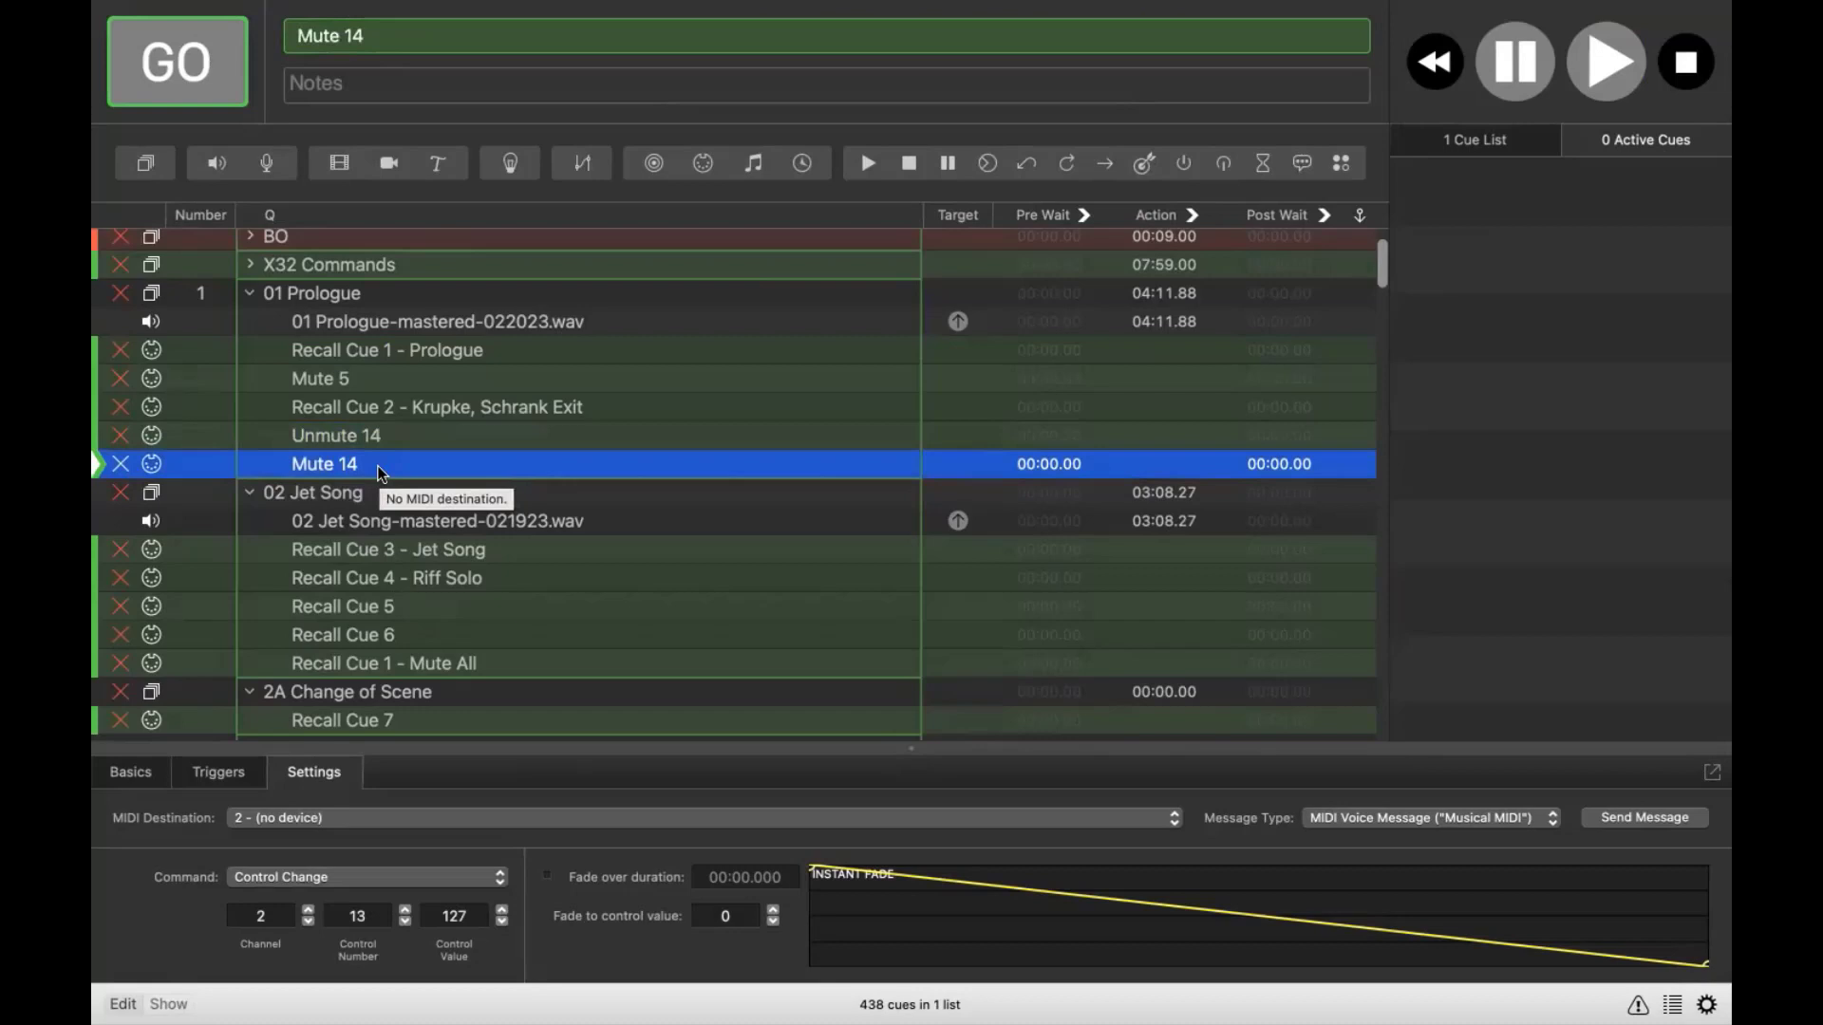
Review the cue list between the top-level preshow groups and the 07 America group, checking the recall, mute and unmute cues.
scroll(427, 622, down, 5)
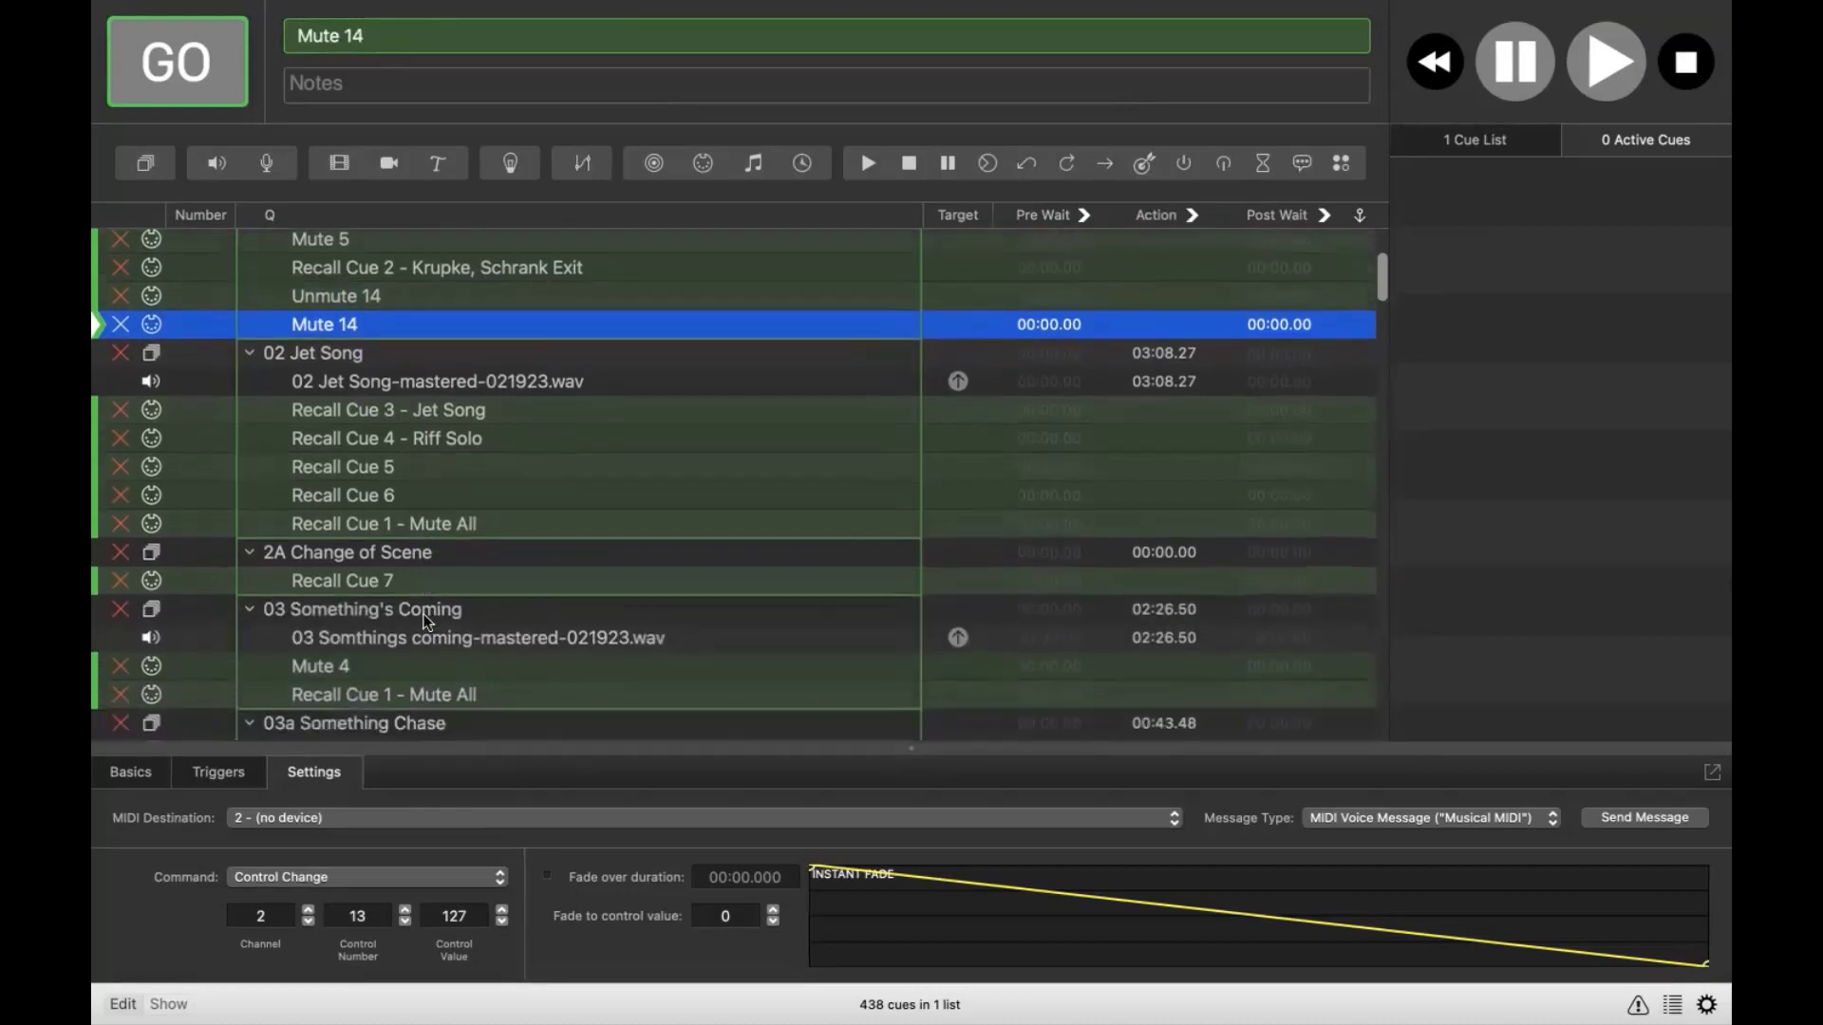
scroll(427, 622, down, 10)
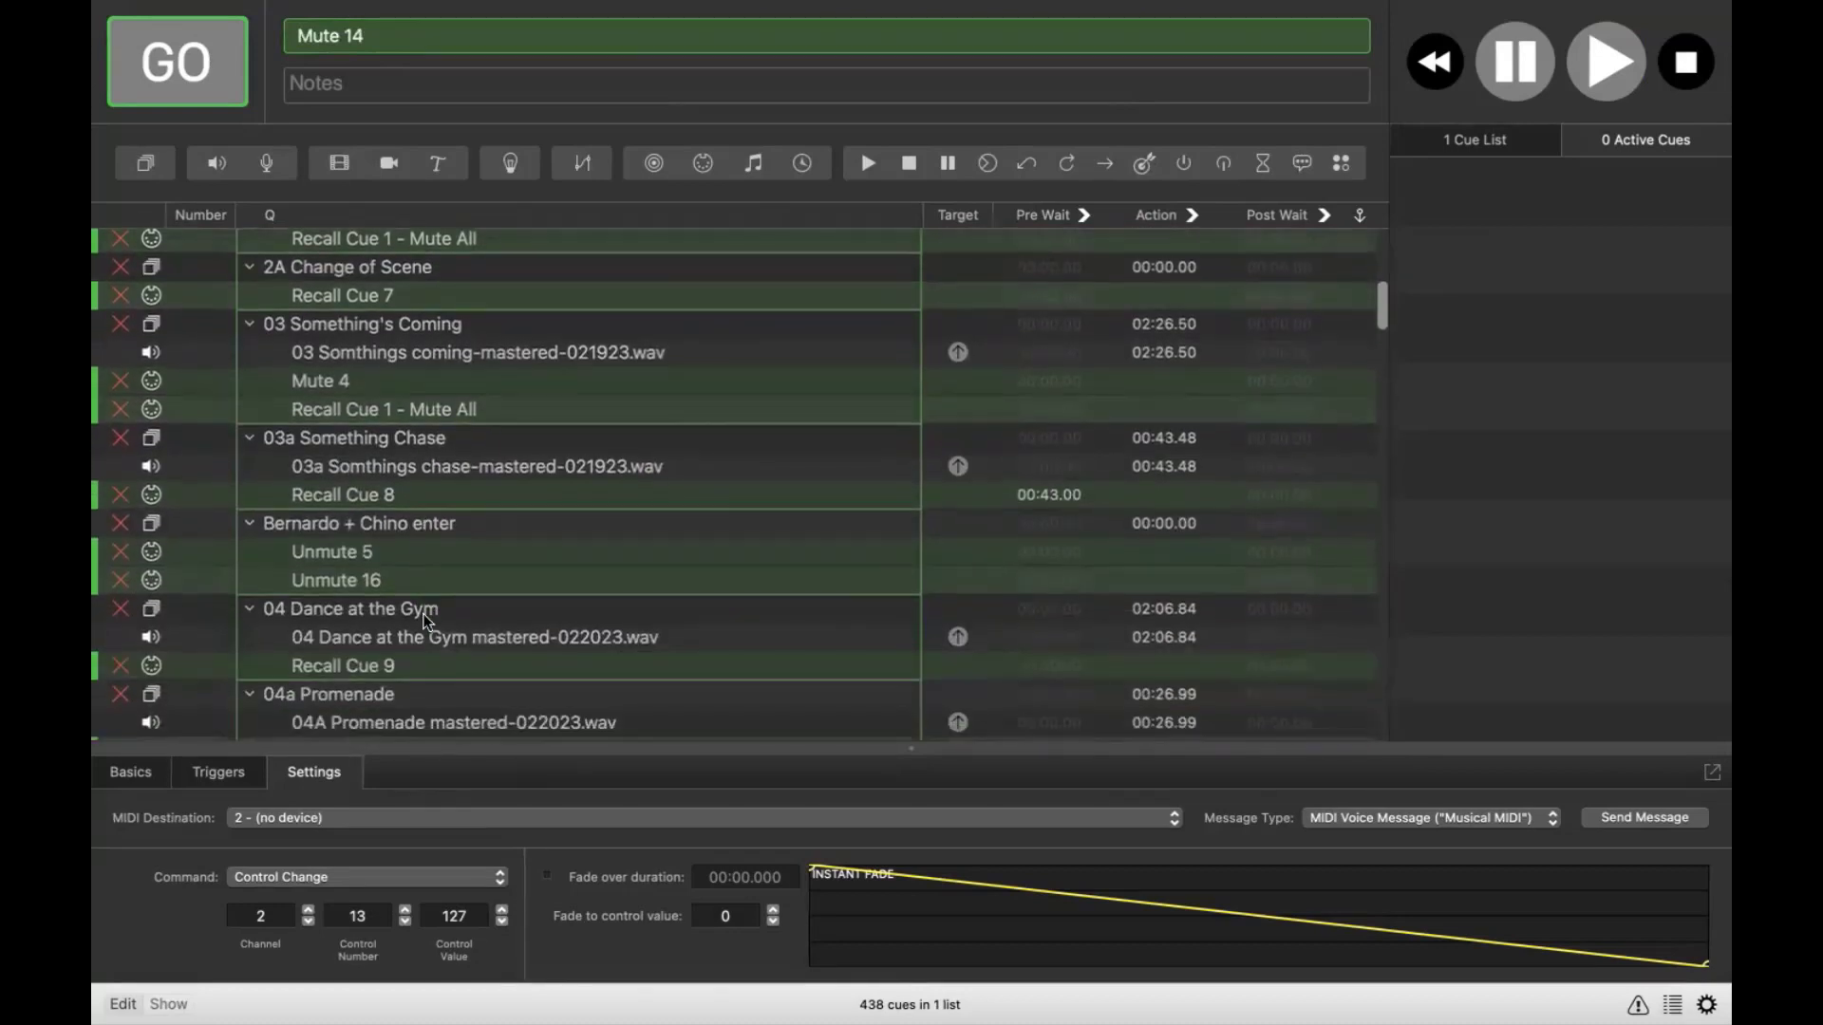
scroll(425, 622, down, 9)
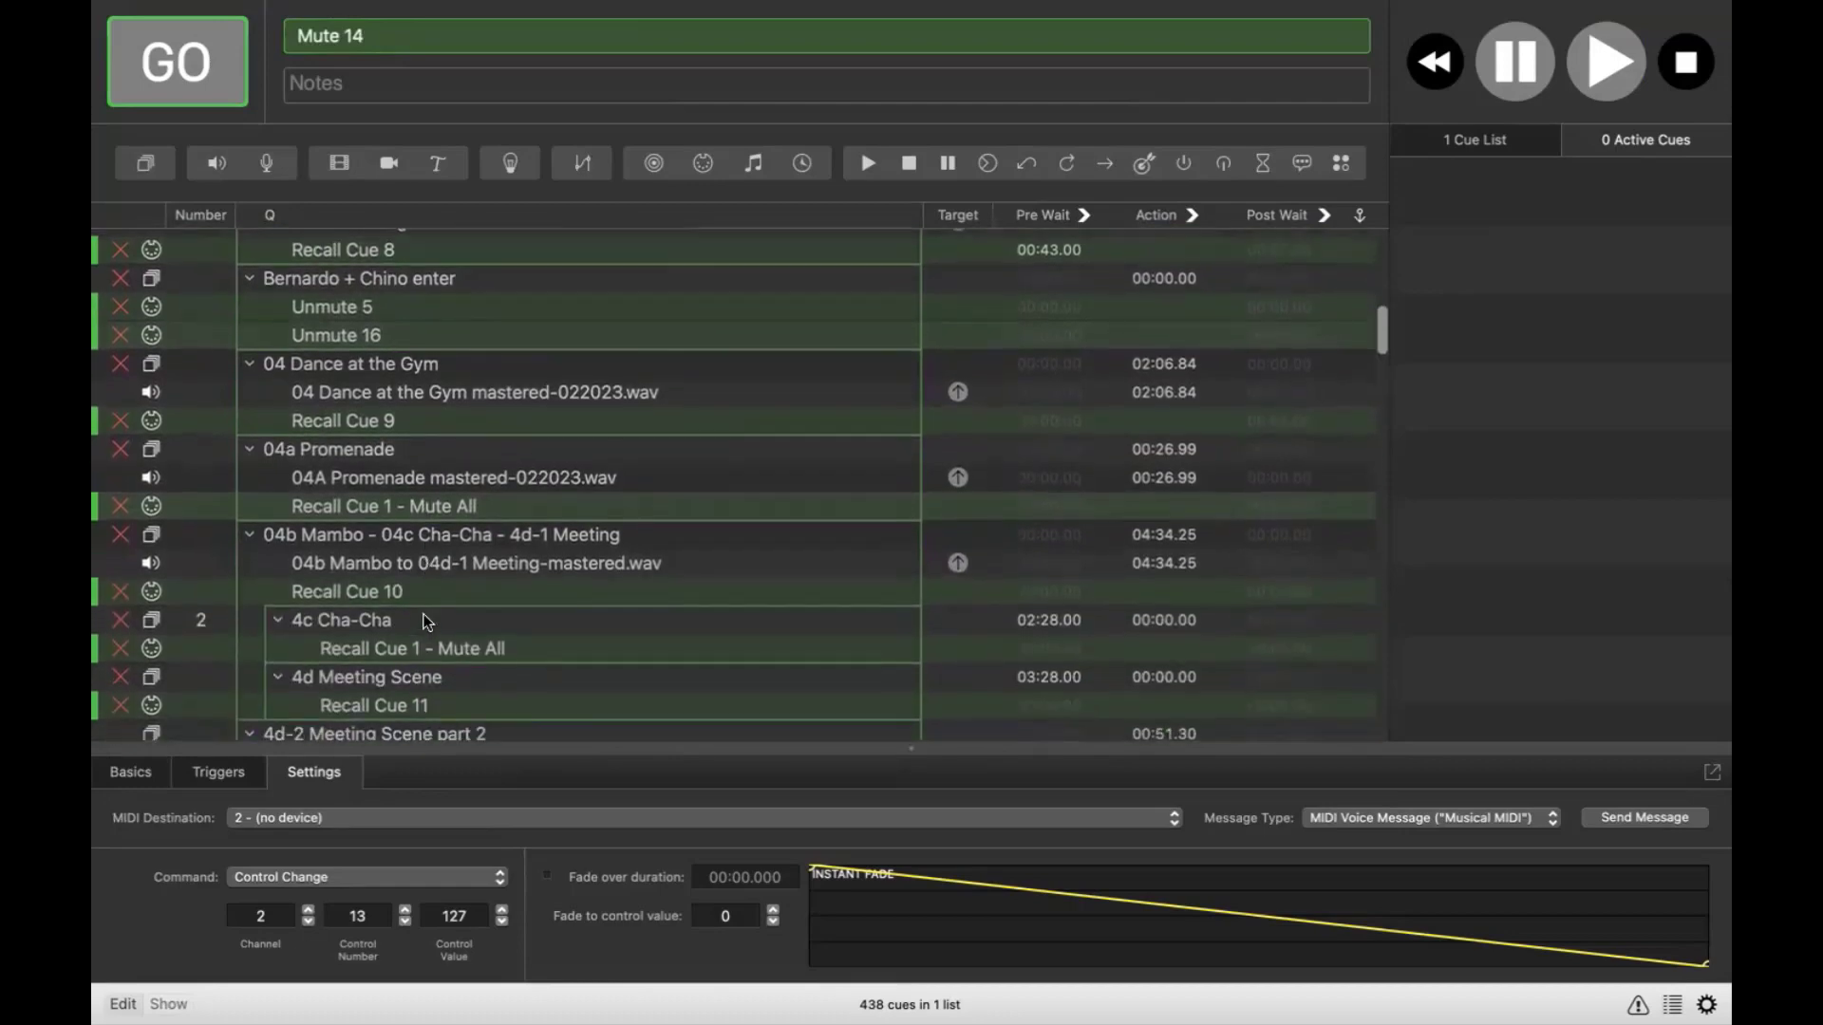
scroll(425, 621, down, 3)
scroll(424, 621, up, 12)
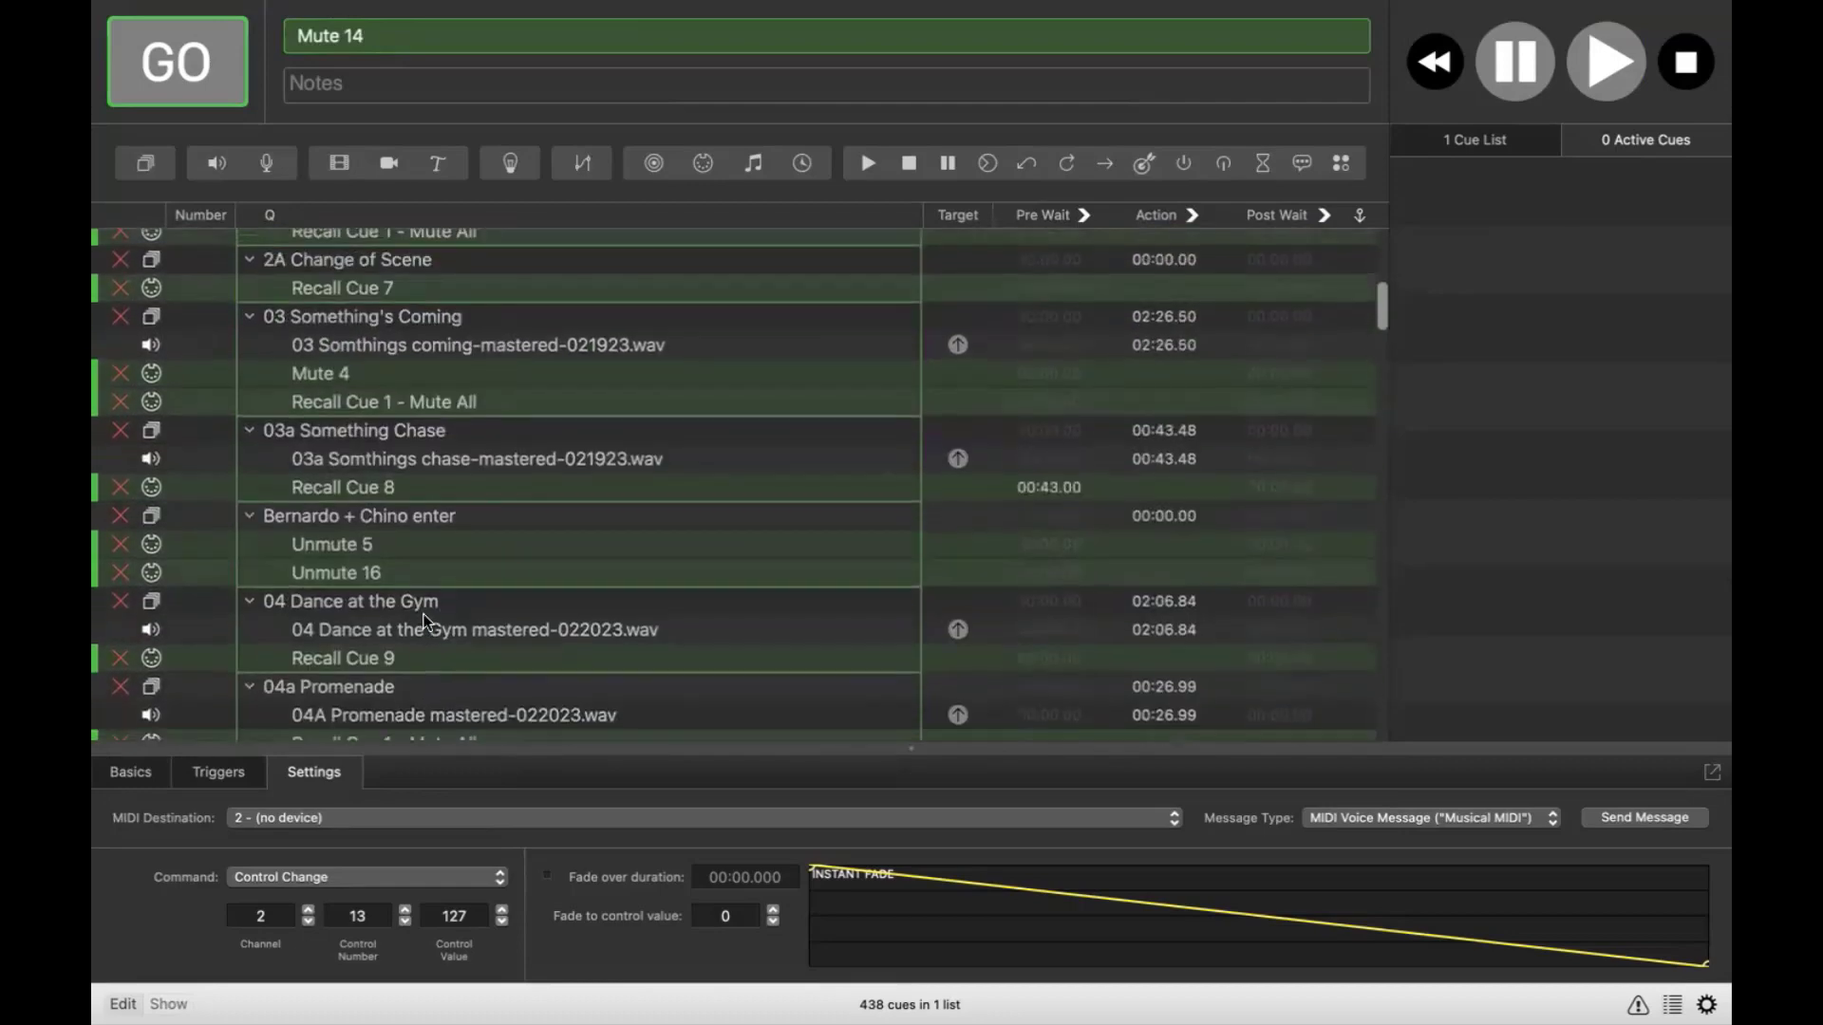
scroll(425, 622, up, 17)
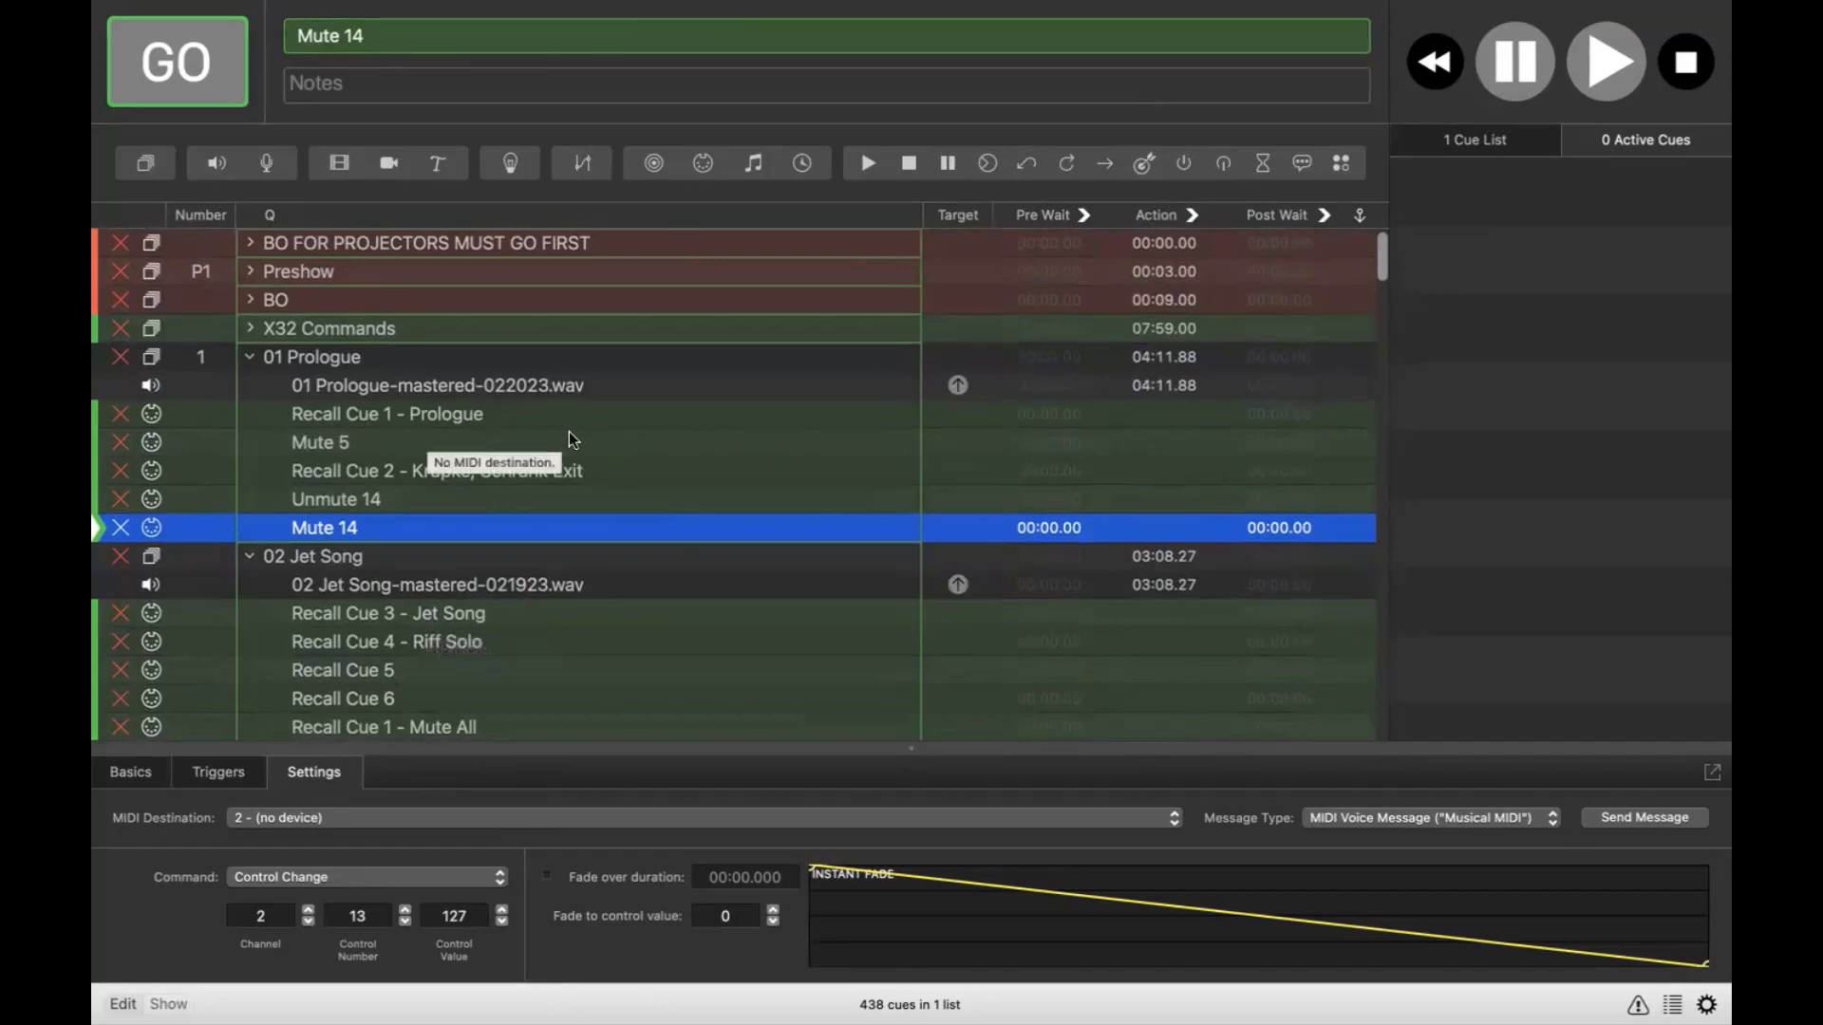
scroll(693, 443, down, 15)
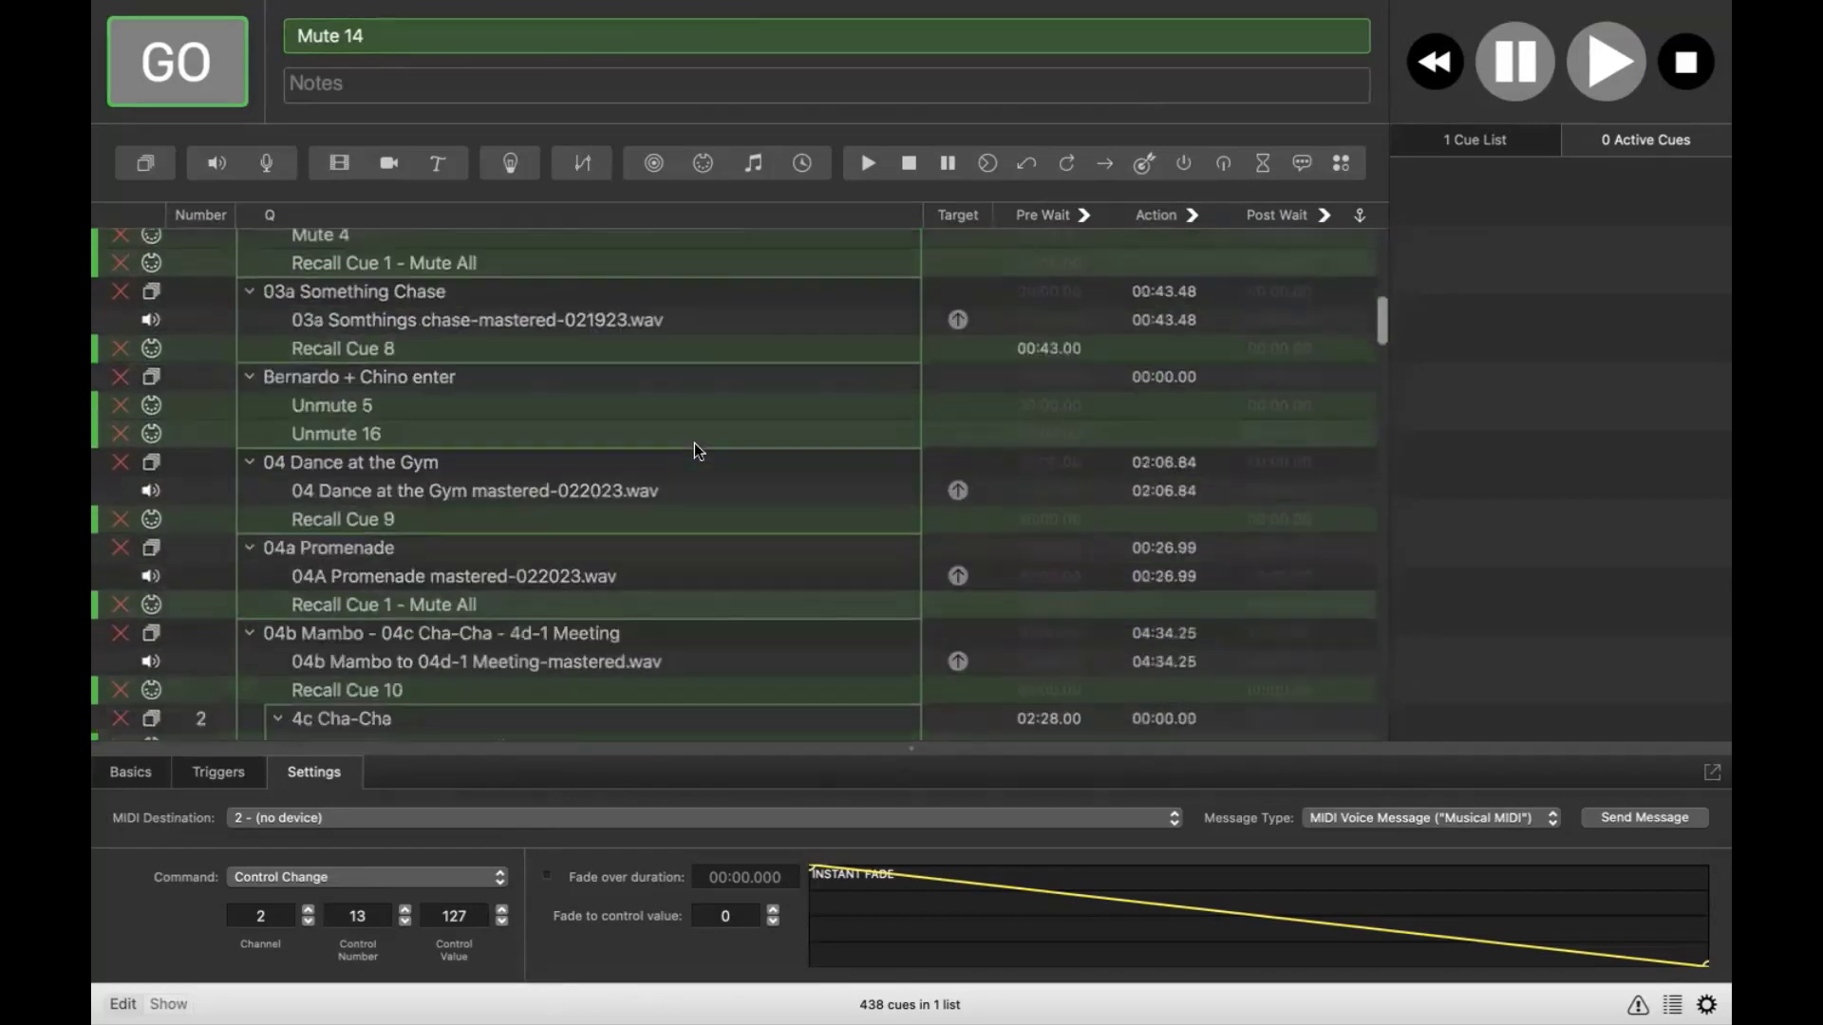
scroll(693, 442, down, 20)
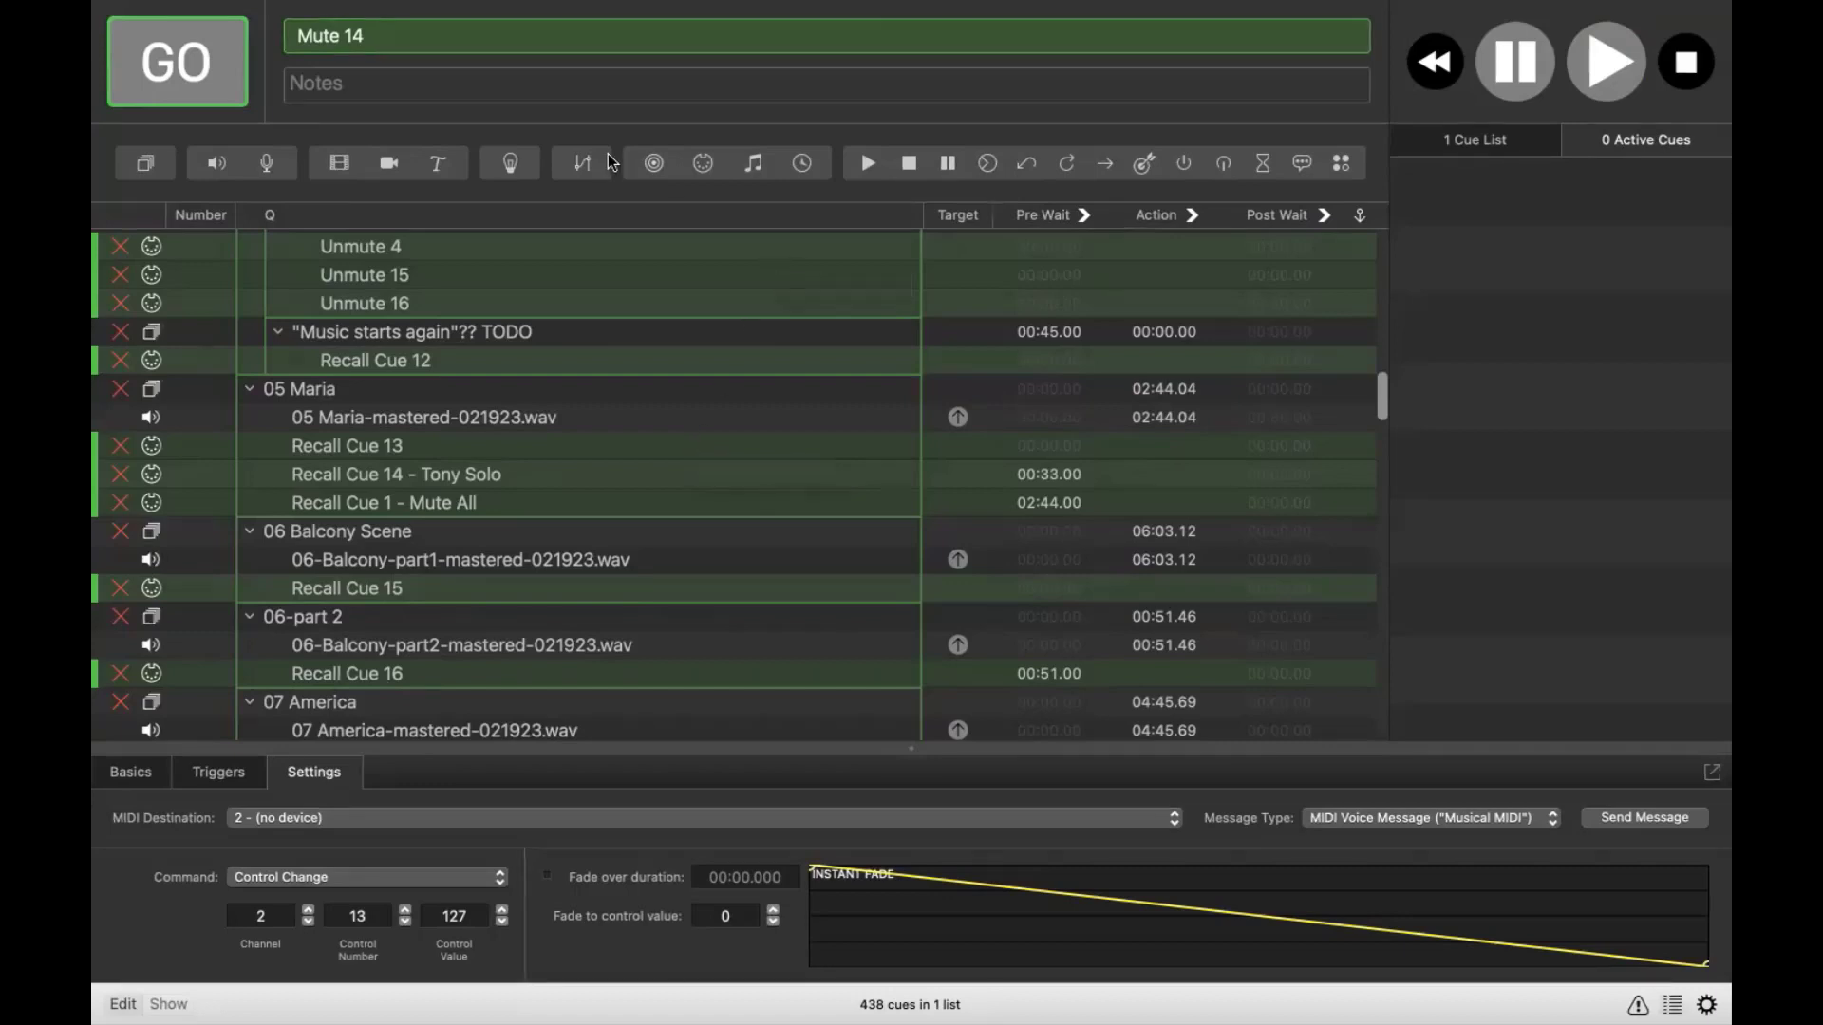
mouse_move(516, 4)
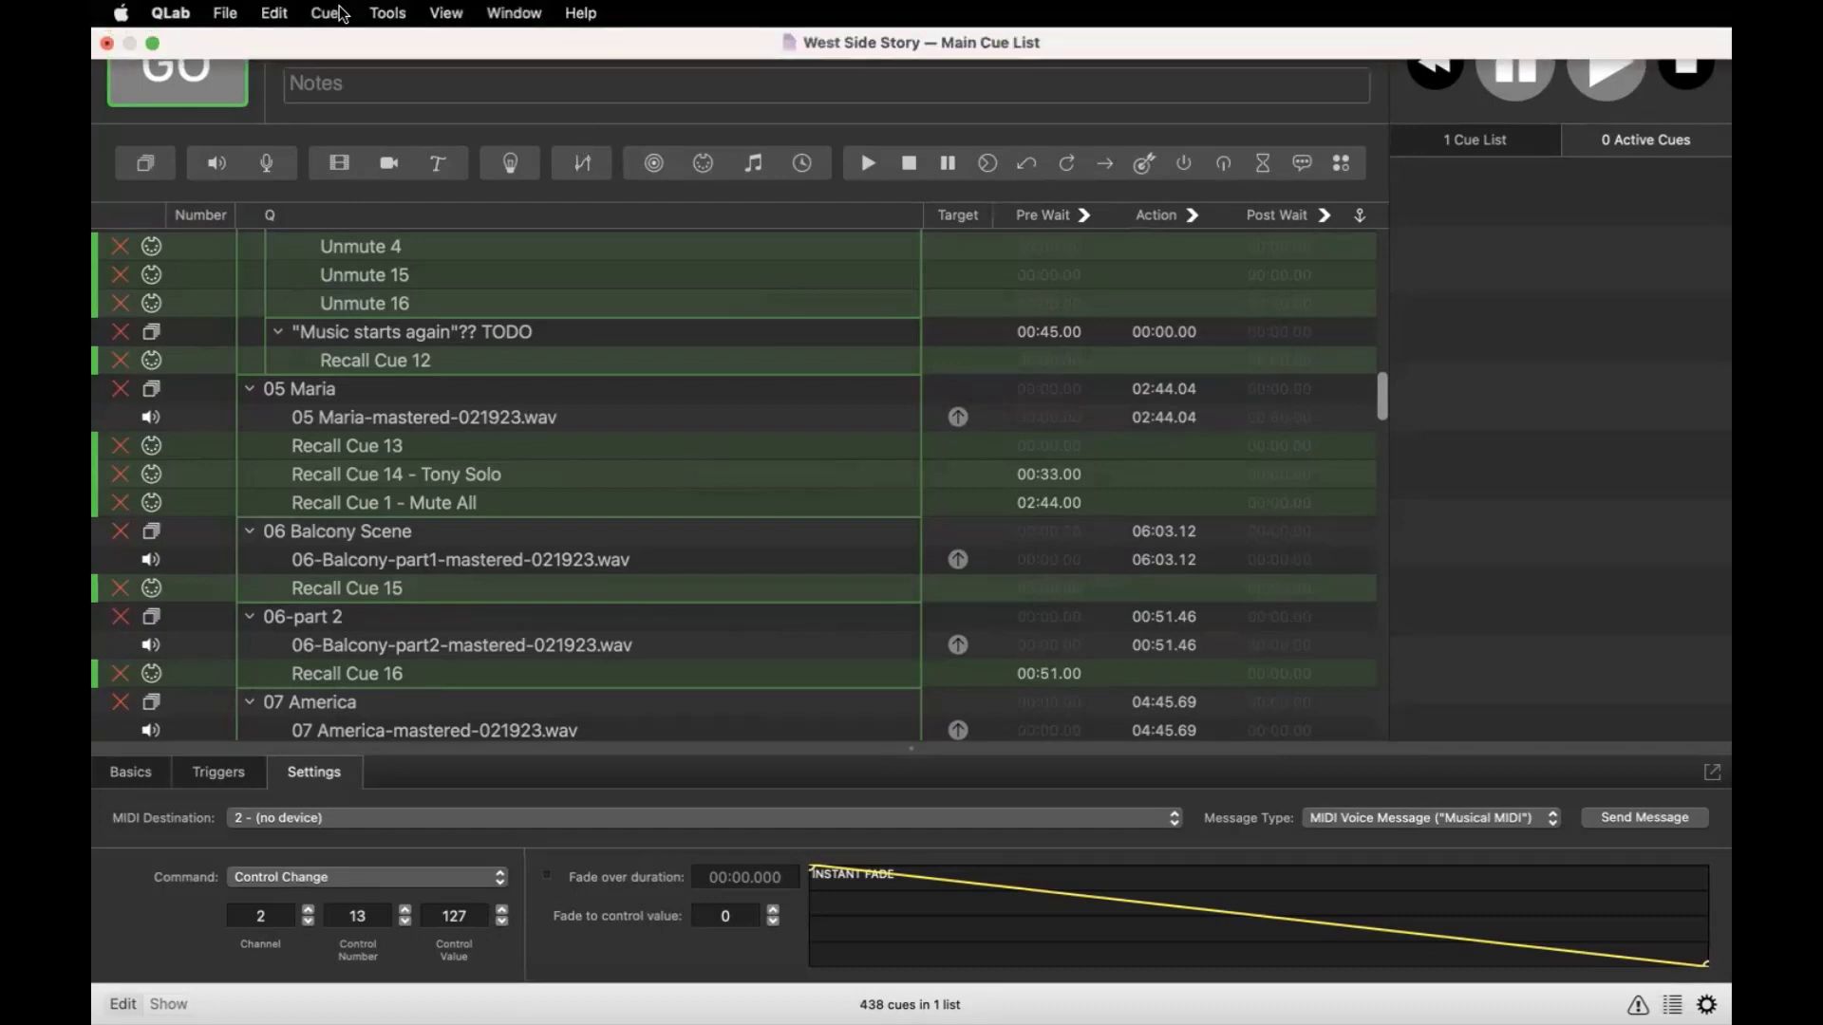